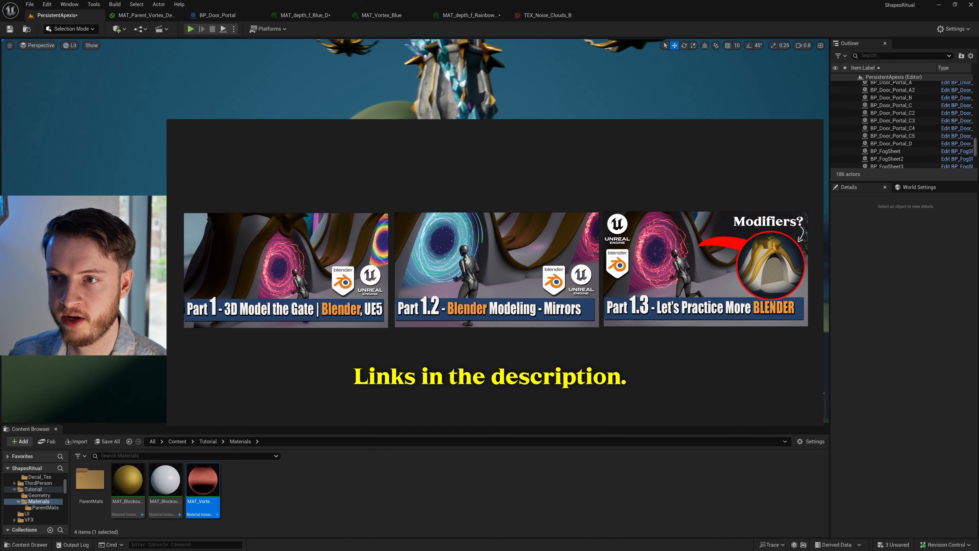
- Examine the portal gates around the tower island, including the detached gate with the plain red vortex
scroll(415, 231, "up", 3)
key("w")
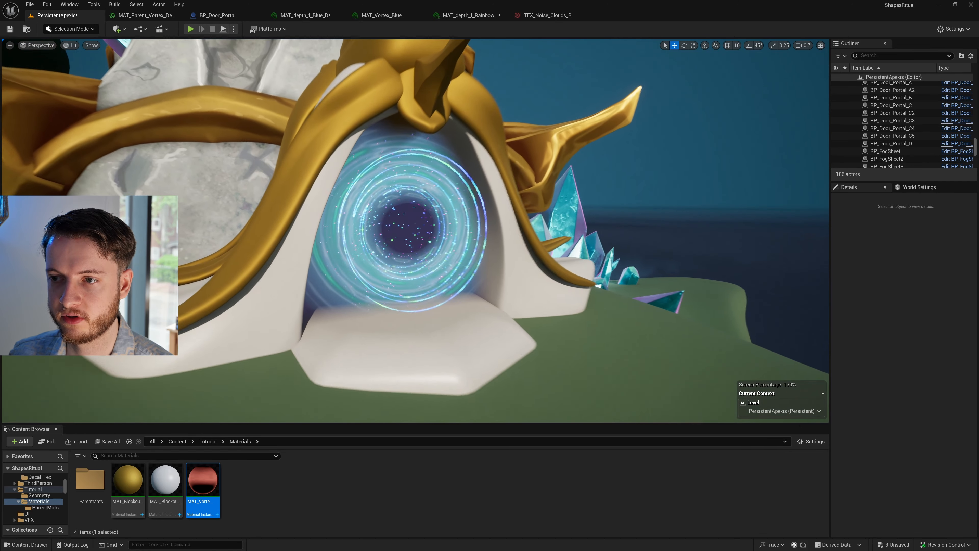
key("s")
scroll(415, 231, "down", 2)
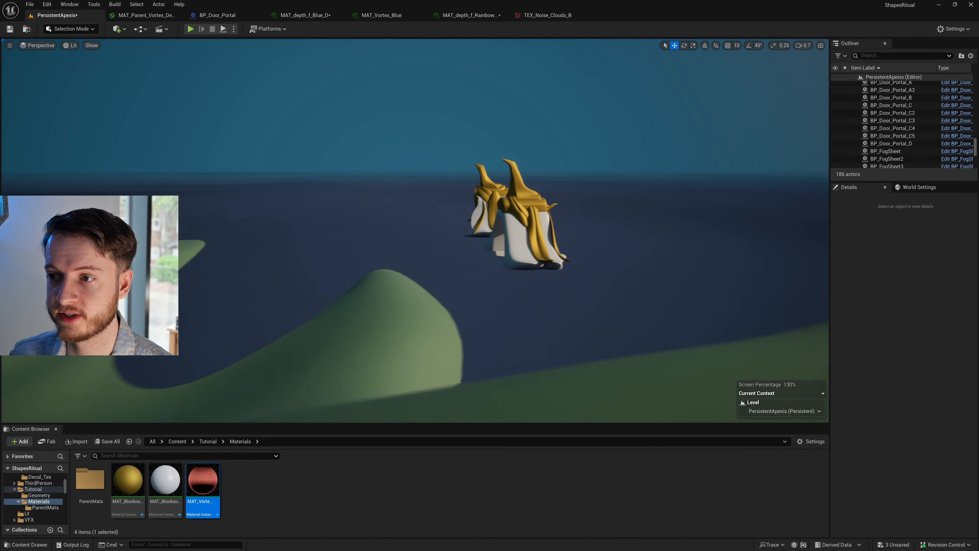
key("w")
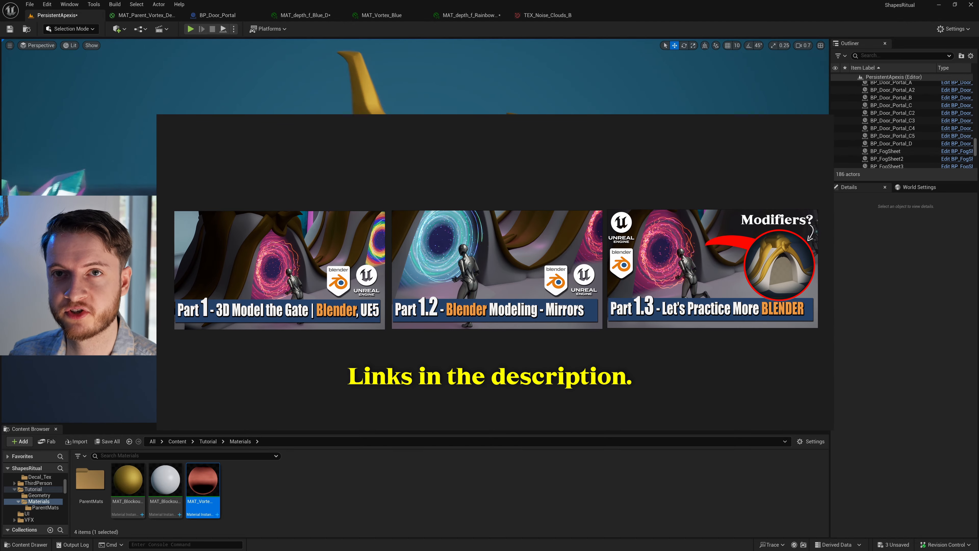
scroll(415, 231, "down", 1)
key("d")
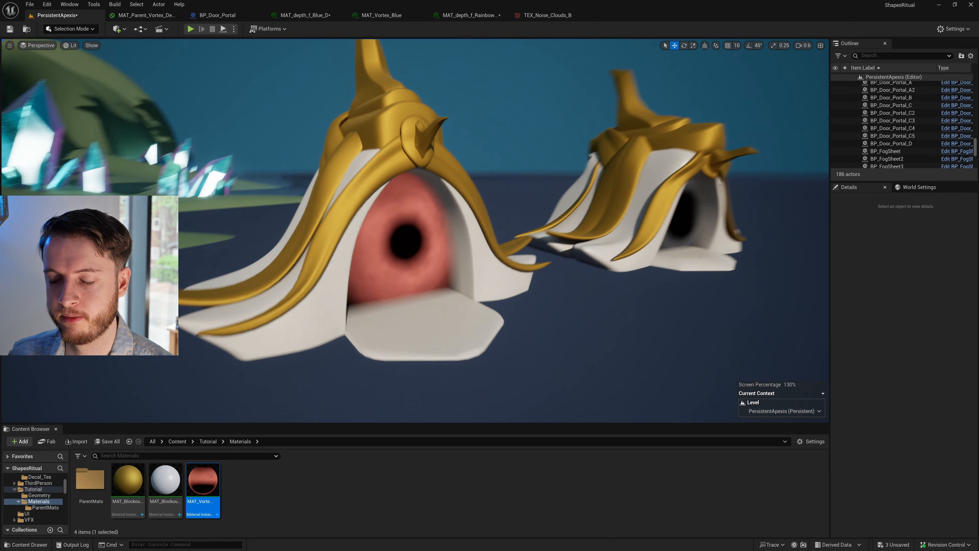
key("w")
scroll(487, 239, "down", 2)
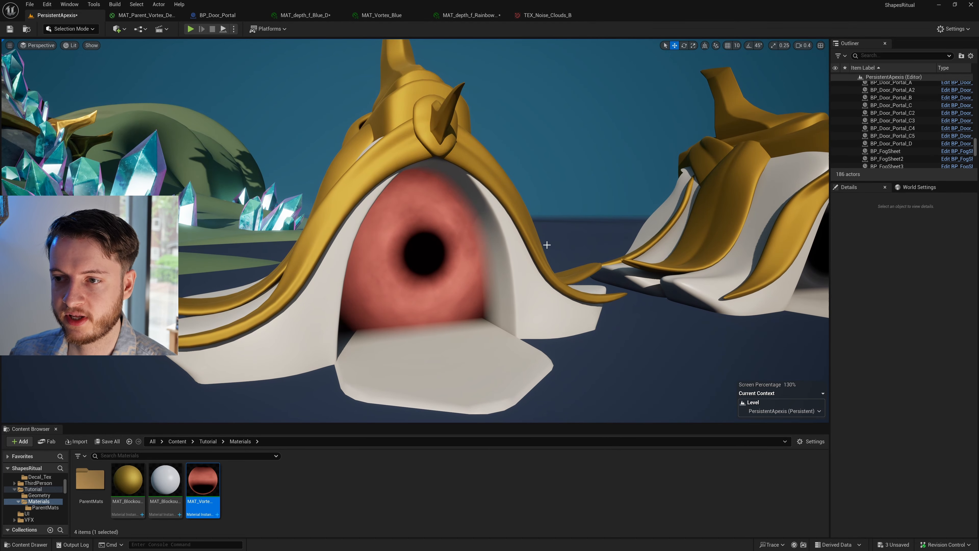
key("w")
scroll(511, 266, "up", 2)
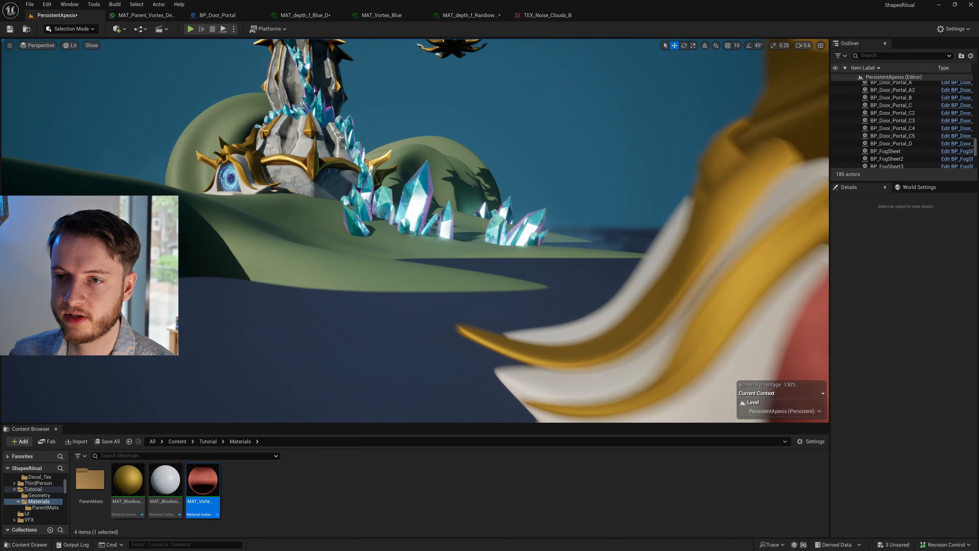
- Fly back to the tower and inspect the blue vortex in its portal gate up close
key("w")
key("a")
scroll(428, 270, "up", 1)
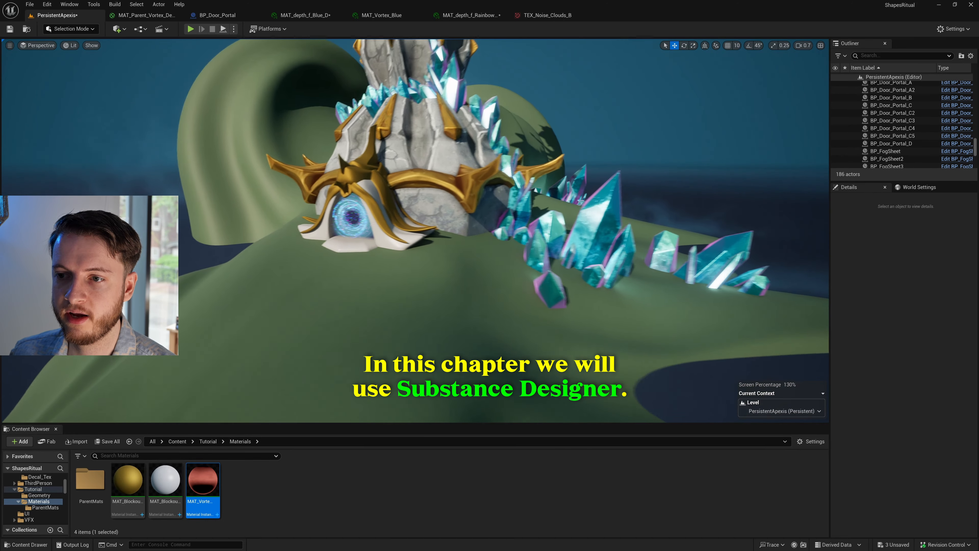
key("w")
key("a")
scroll(484, 270, "down", 2)
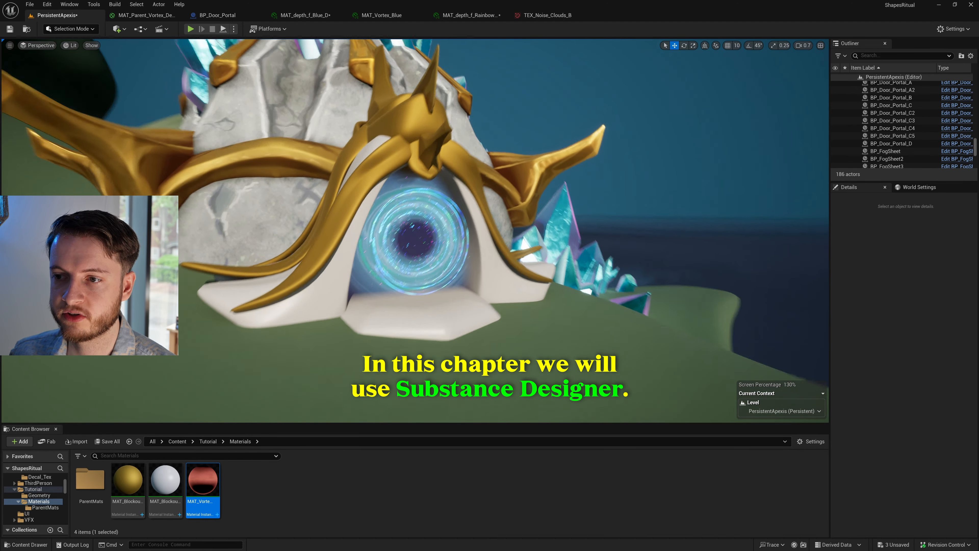
key("d")
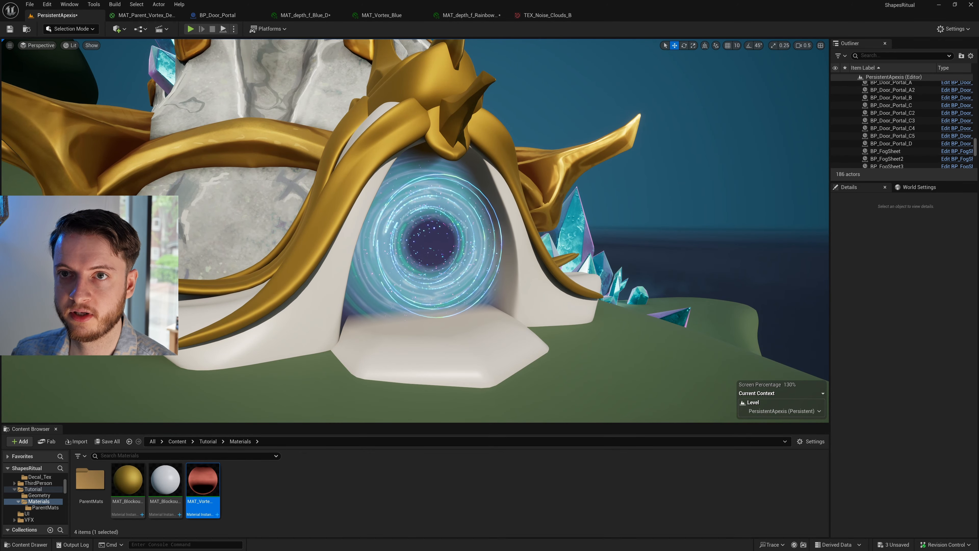
- Play the level, run the character through the blue portal, and view the row of coloured portals
left_click(191, 29)
key("w")
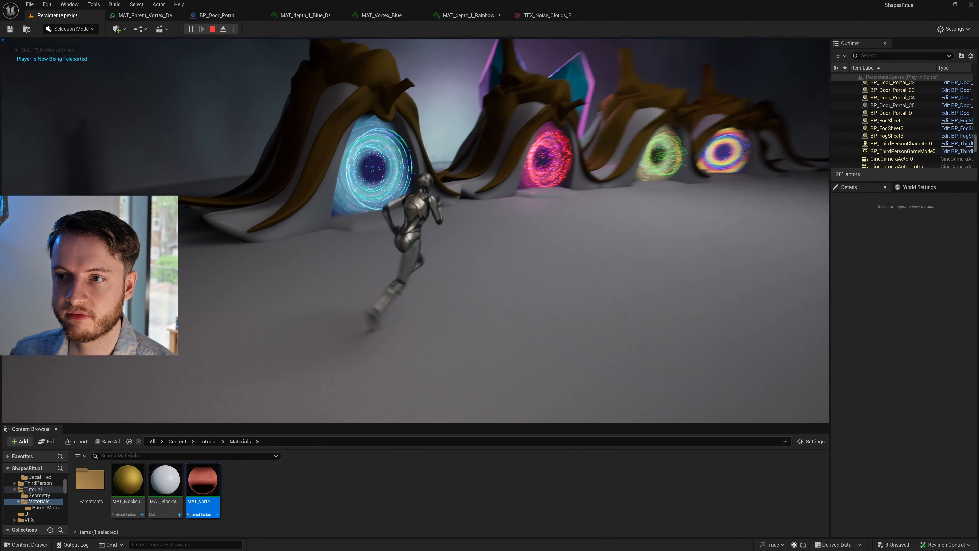
key("s")
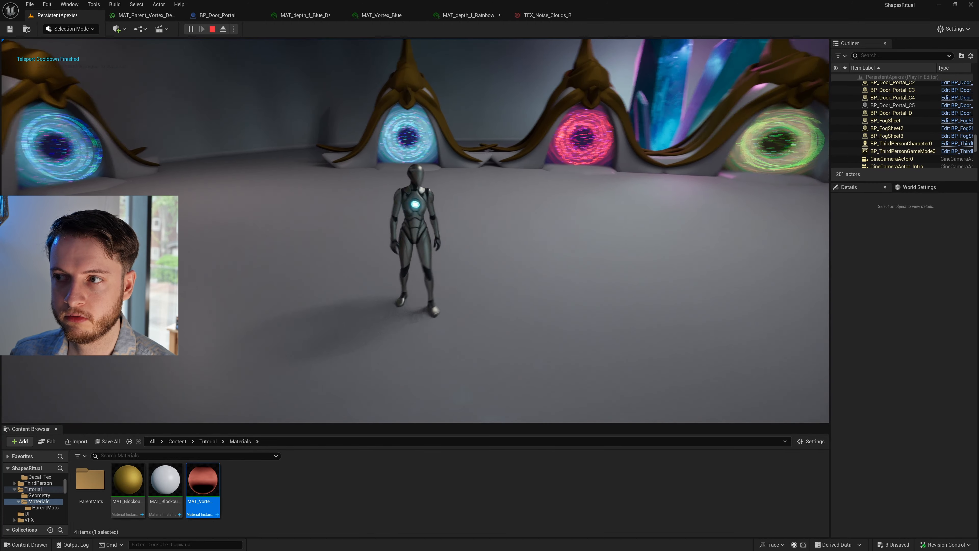
key("d")
key("s")
key("d")
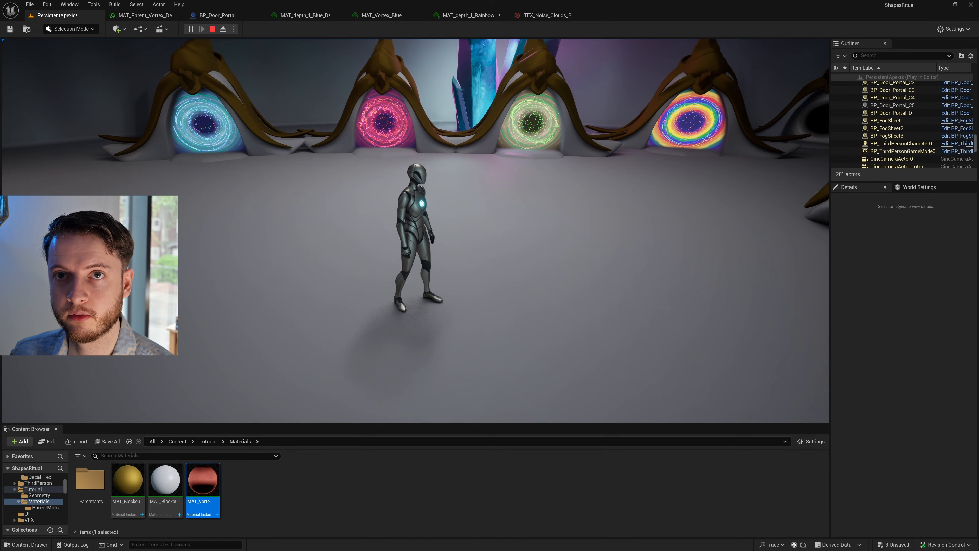
key("d")
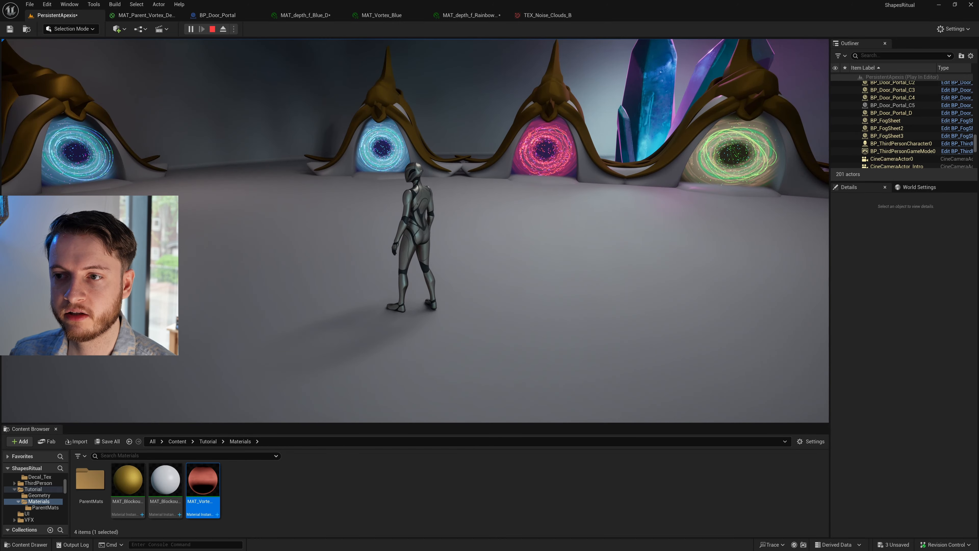
- Walk the character around the hall to compare the blue, pink, green and rainbow portals, and stop the play session
key("a")
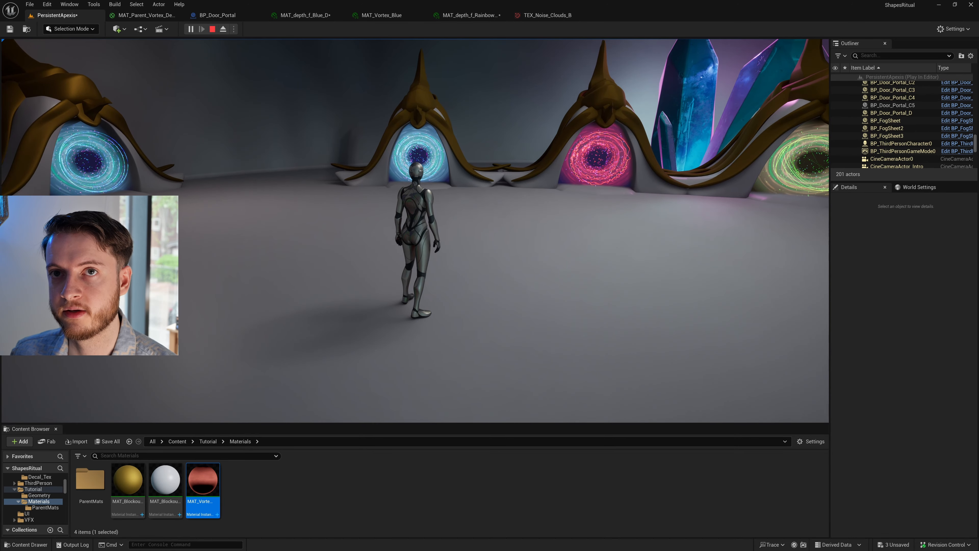
key("w")
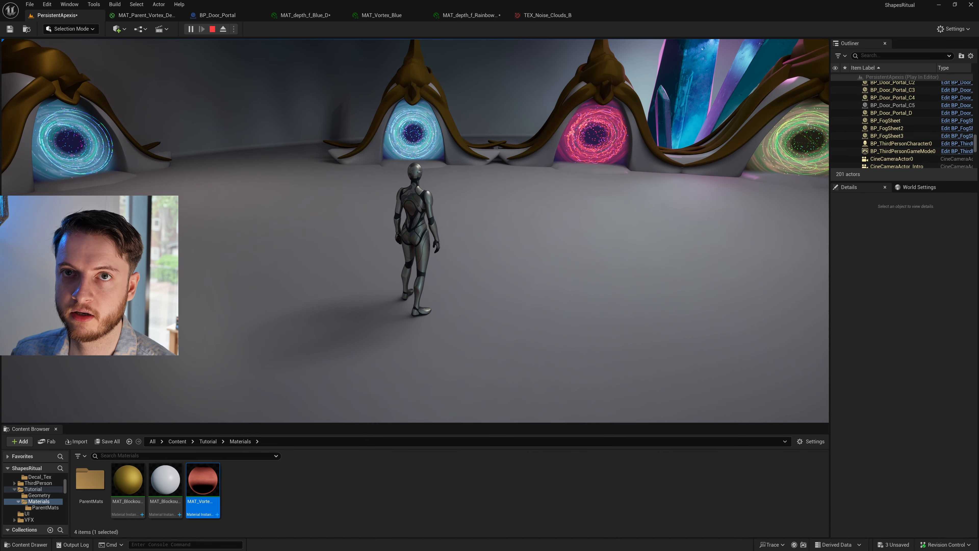
key("w")
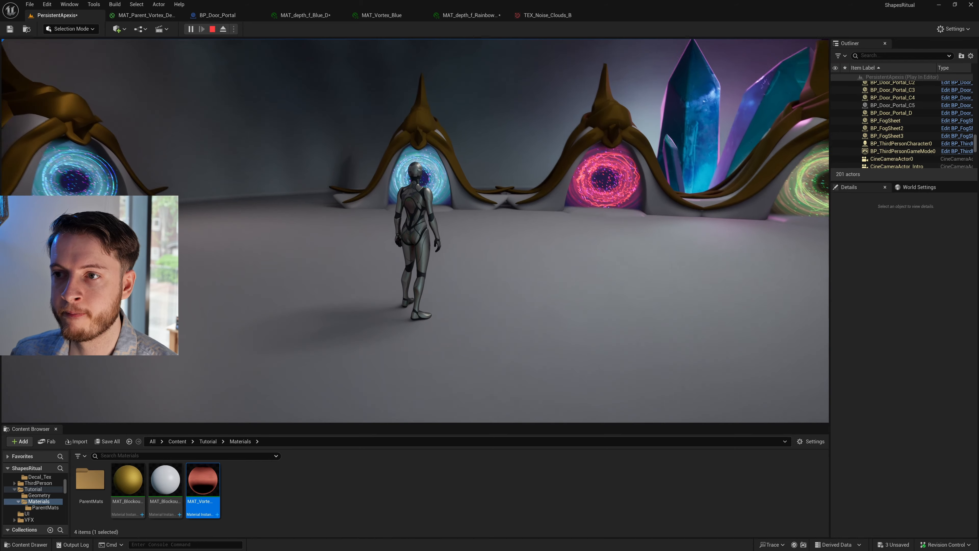
key("a")
key("w")
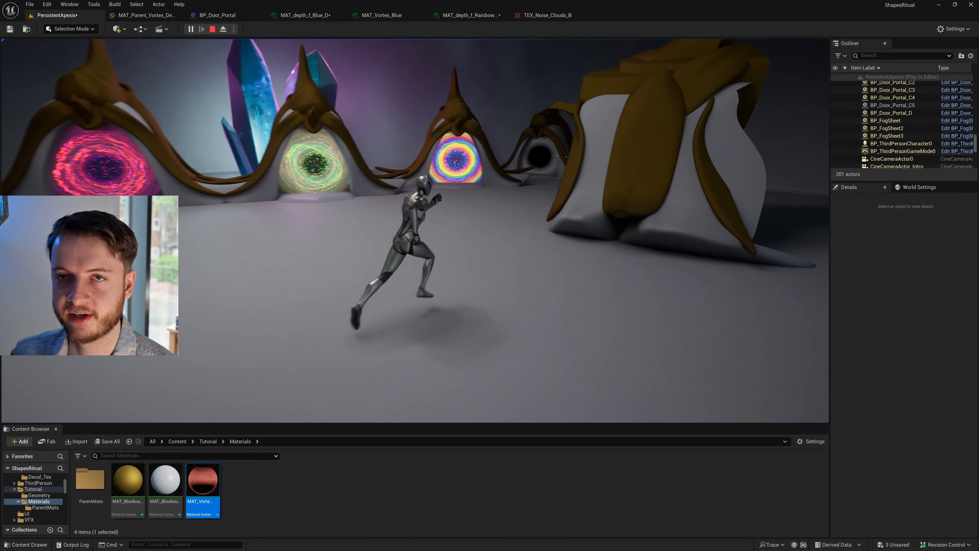
key("d")
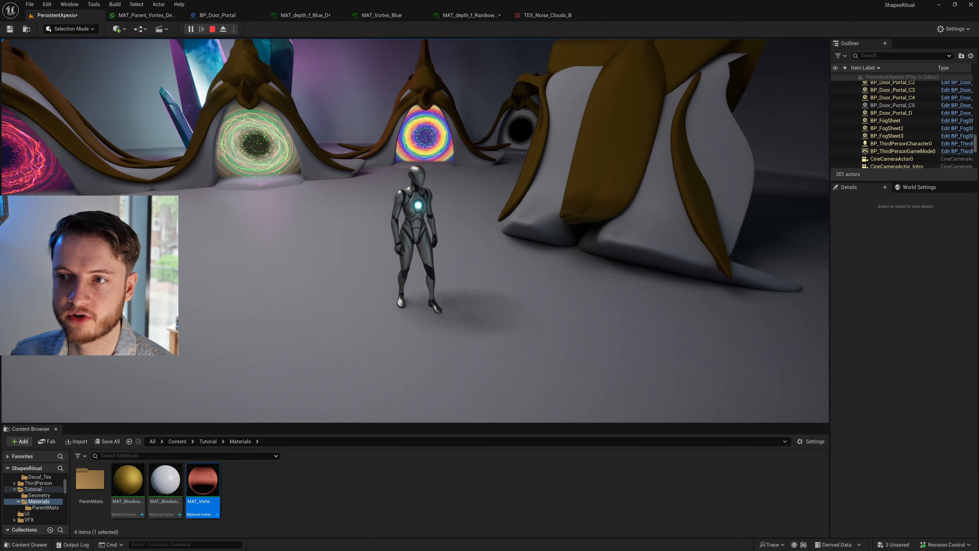
key("w")
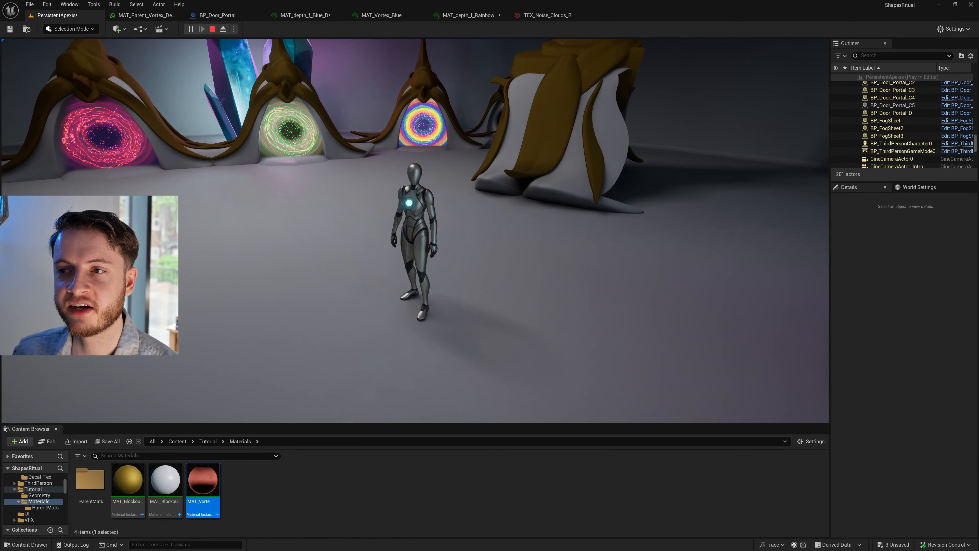
key("a")
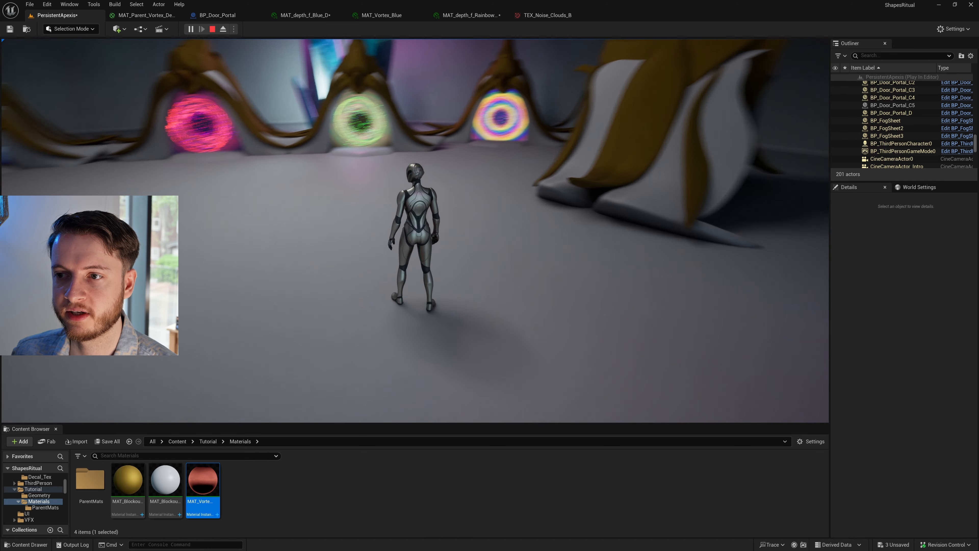
key("Escape")
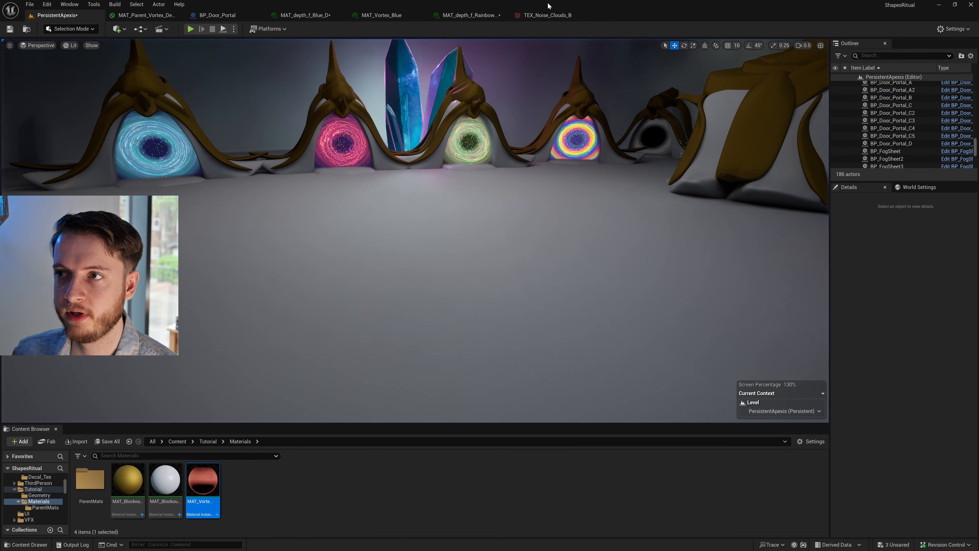
- Inspect the TEX_Noise_Clouds_B texture and compare it with the rainbow vortex material instance
left_click(547, 15)
scroll(367, 287, "up", 1)
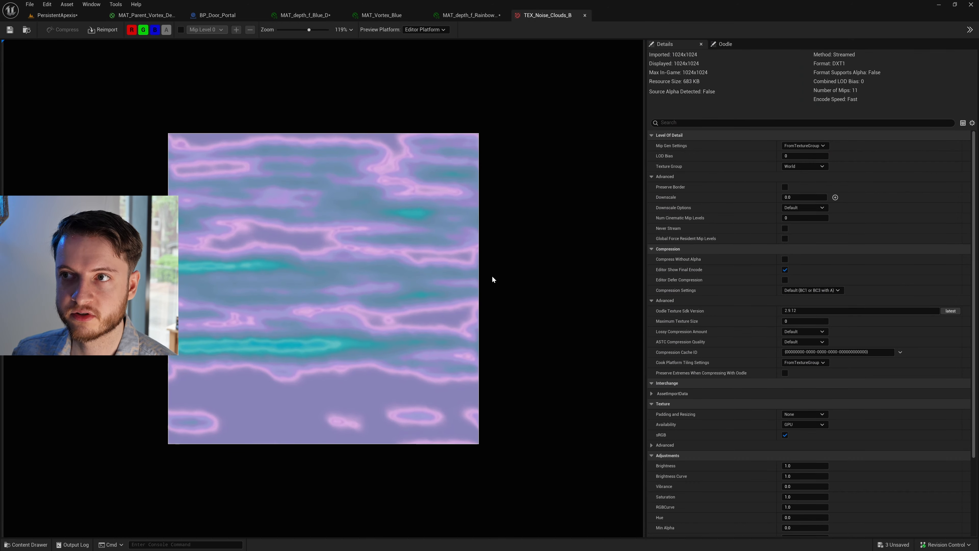
left_click(468, 15)
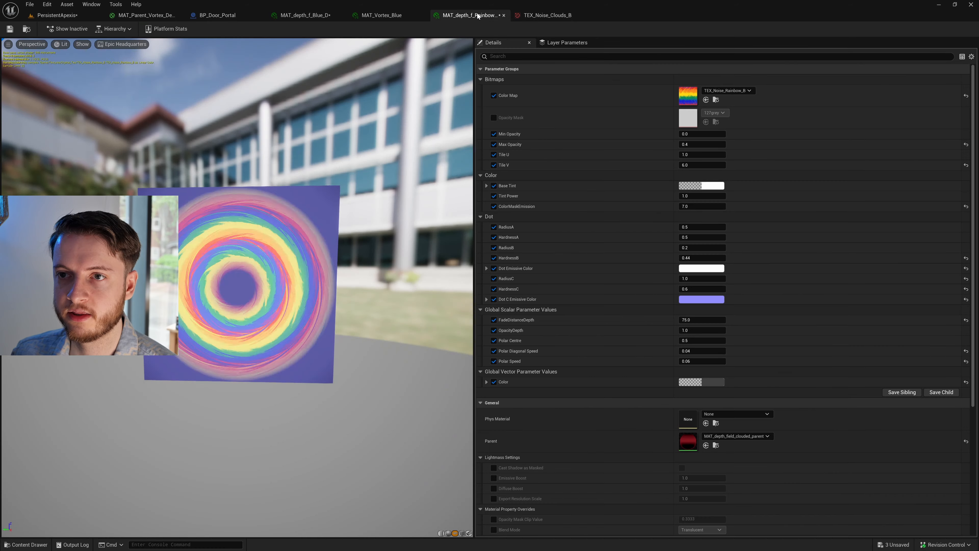
left_click(542, 15)
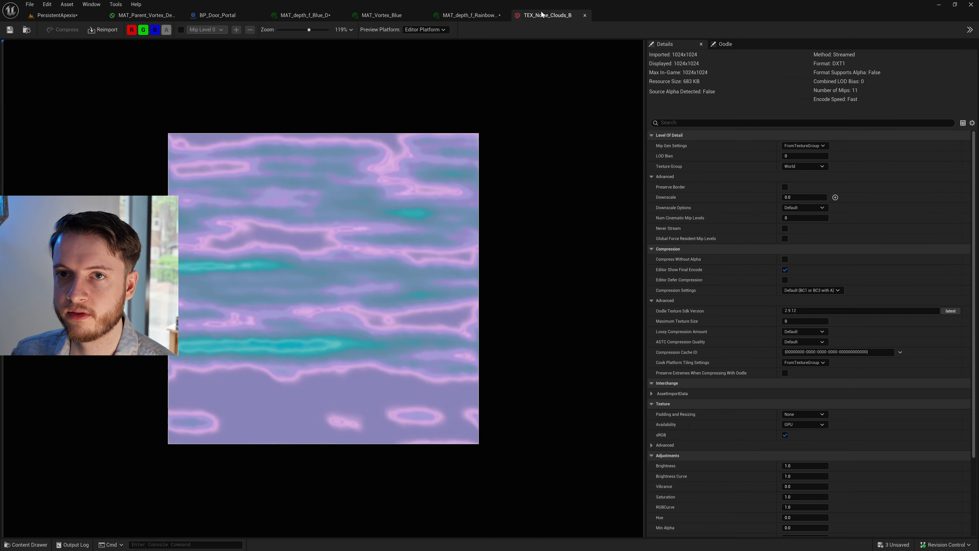
- Locate the noise textures in the Crystal_Tex folder, open TEX_Noise_Rainbow_B, and compare it with TEX_Noise_Clouds_B
left_click(26, 30)
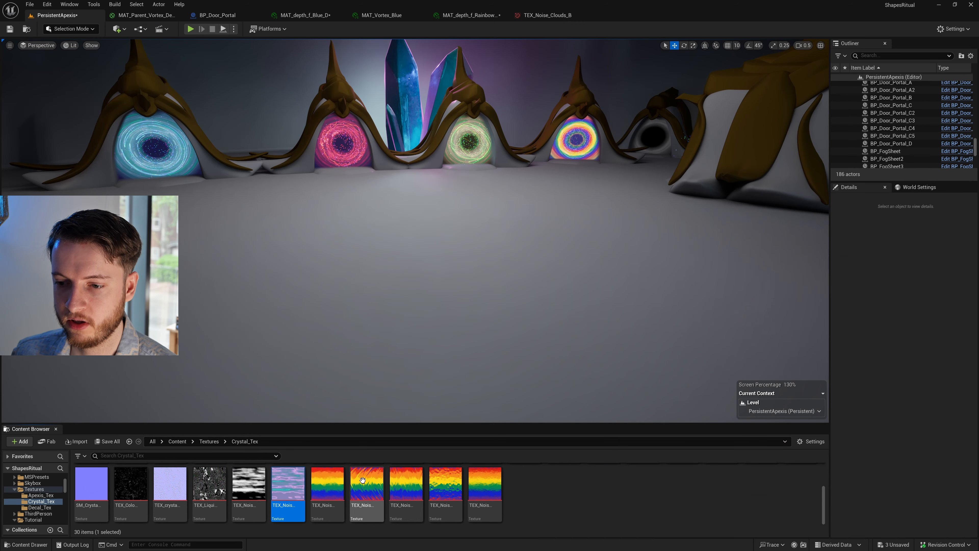
left_click(362, 480)
scroll(455, 305, "up", 4)
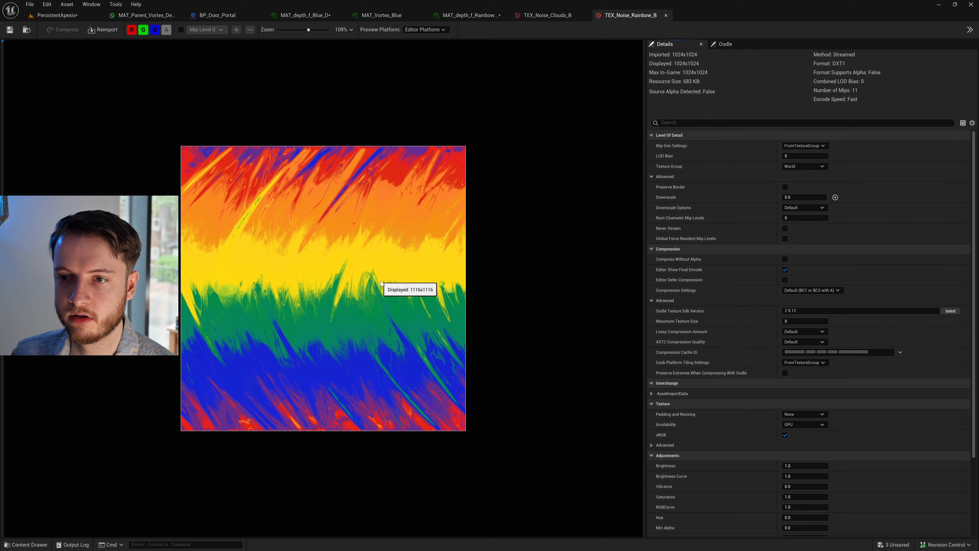
left_click(560, 18)
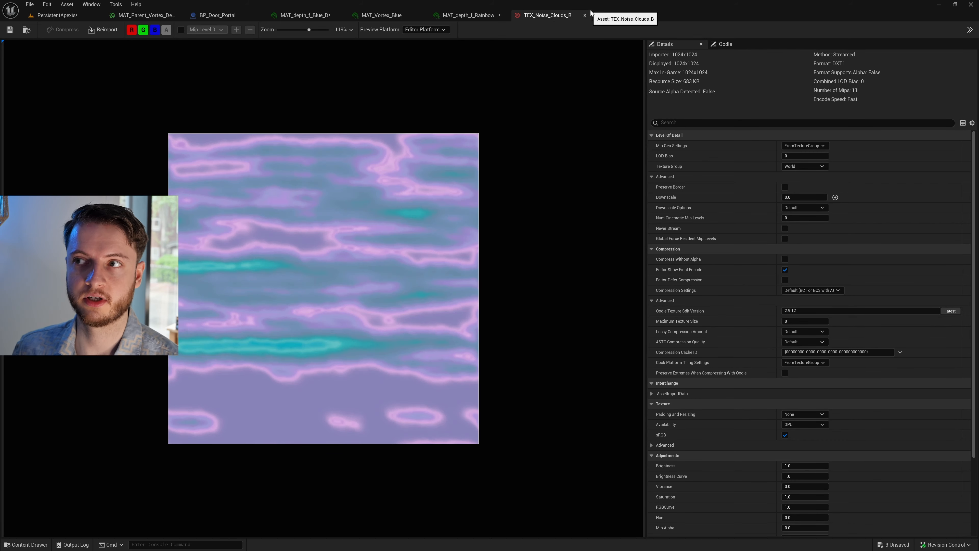
key("ctrl+Tab")
left_click(551, 17)
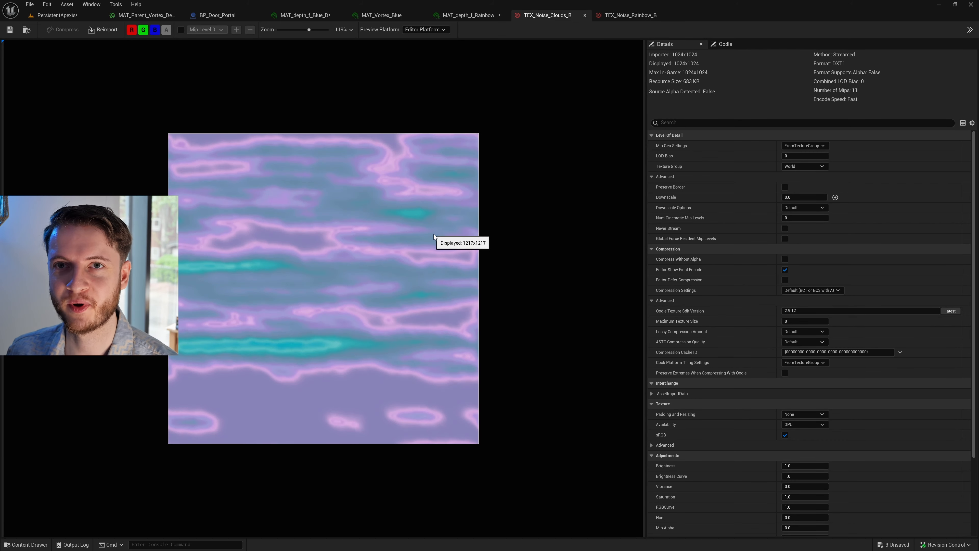
- Return to the PersistentApexis level and view the two detached gates with the red and black vortexes
left_click(68, 18)
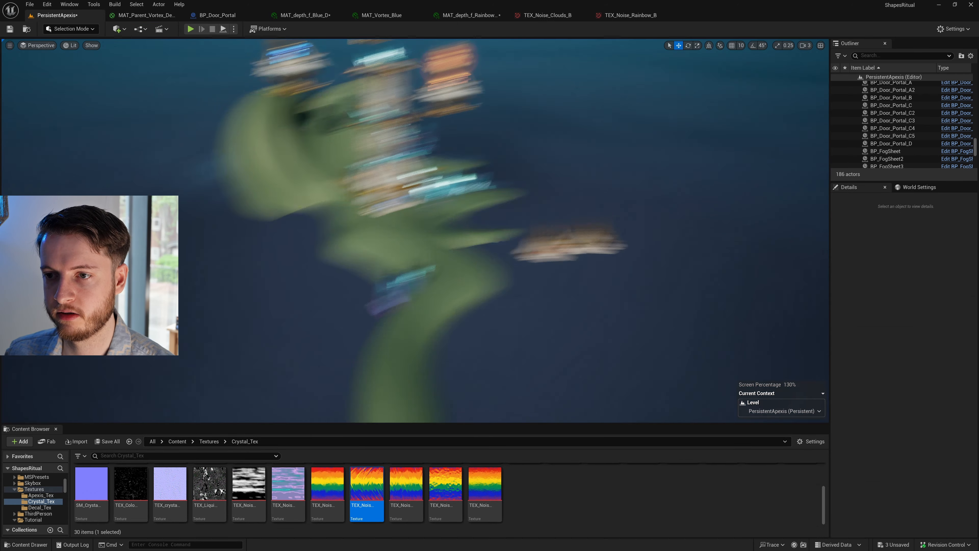
right_click_drag(415, 231, 415, 231)
scroll(415, 231, "down", 3)
scroll(415, 231, "down", 2)
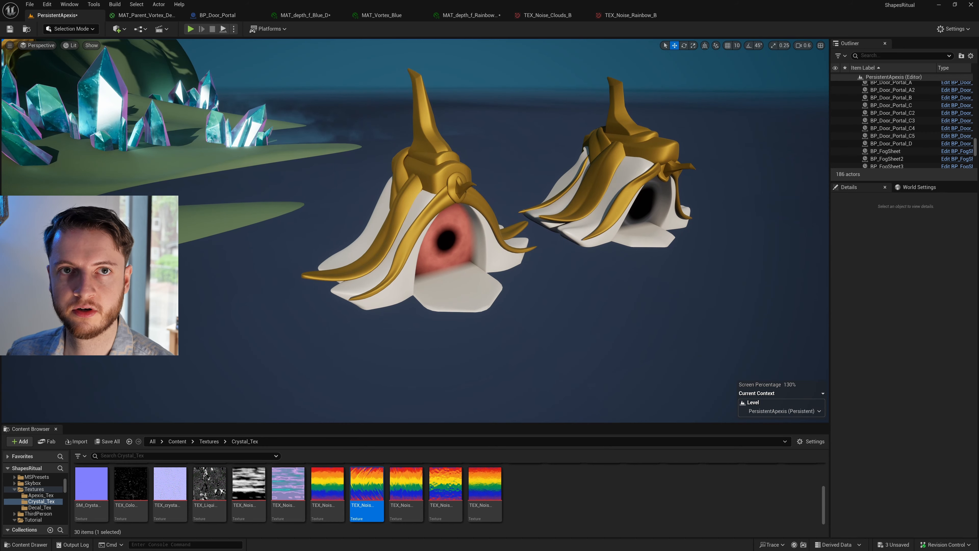
- Switch to Adobe Substance 3D Designer and bring up Steam
left_click(391, 404)
double_click(284, 483)
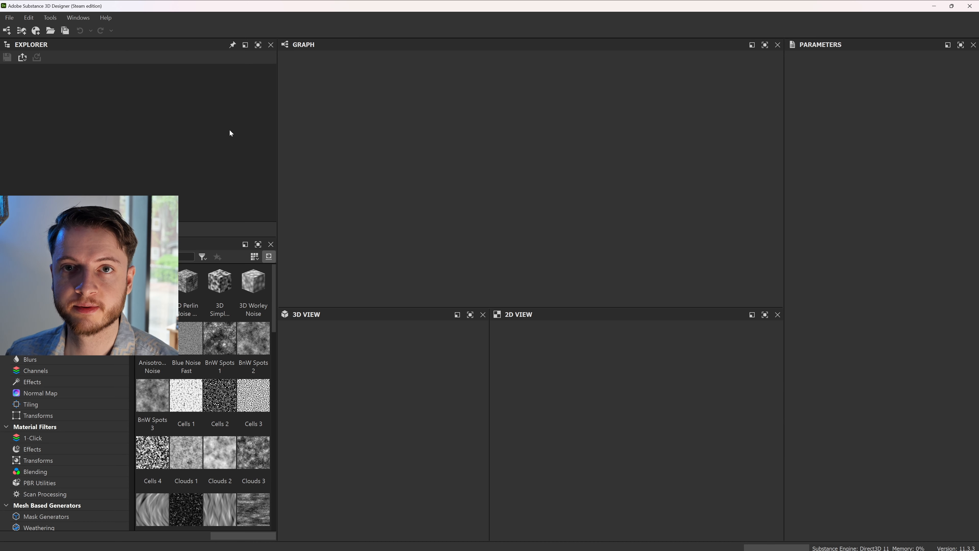
key("super")
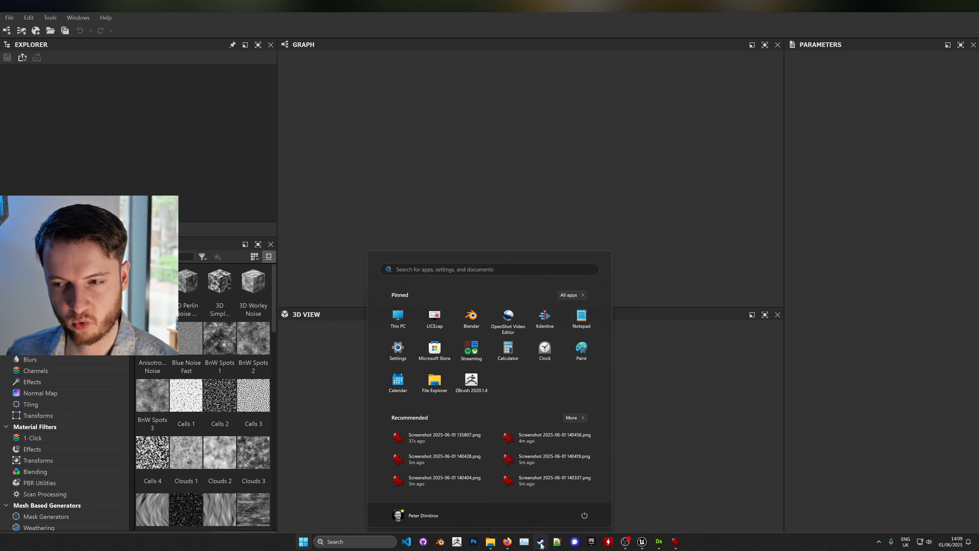
left_click(541, 542)
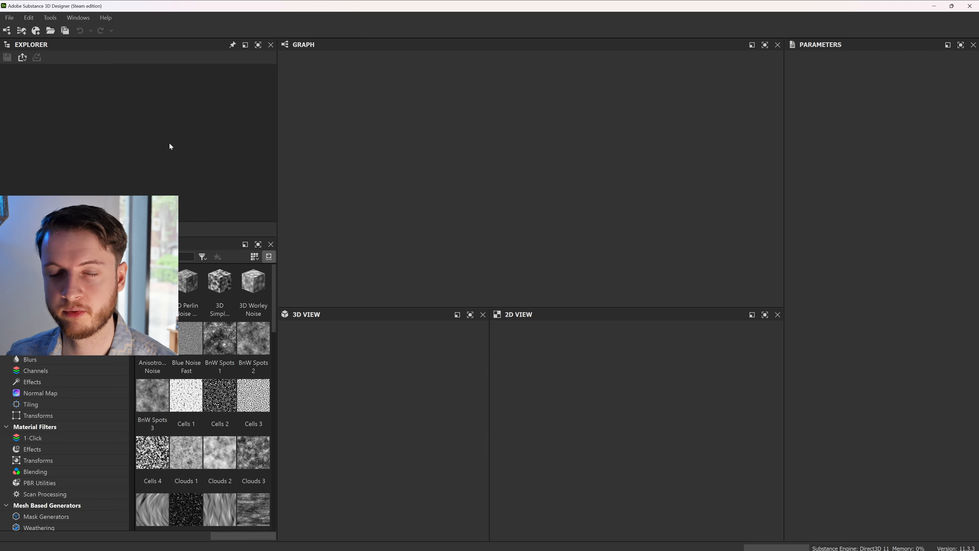
- Create an empty Substance graph named Noise in a new package with a 4096 × 4096 px parent size
left_click(10, 20)
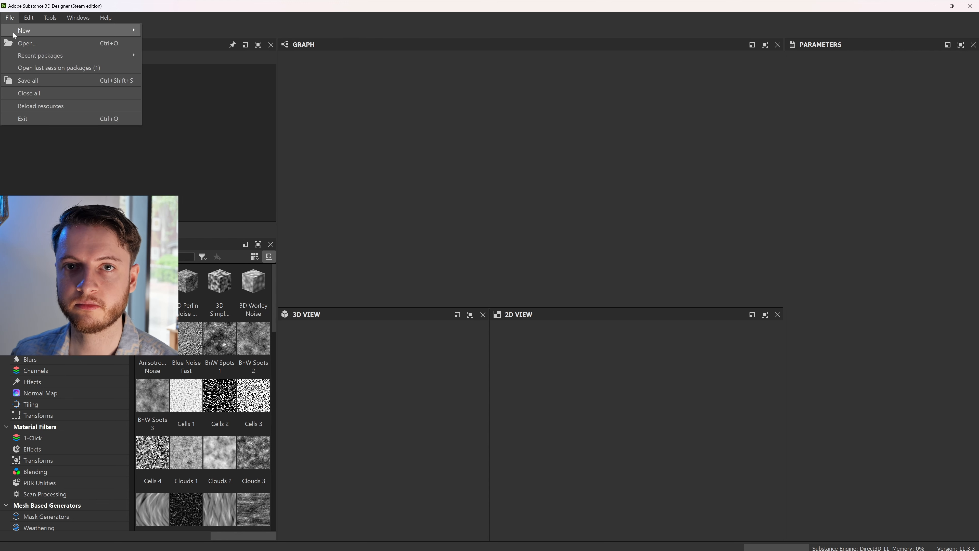
mouse_move(24, 31)
left_click(182, 33)
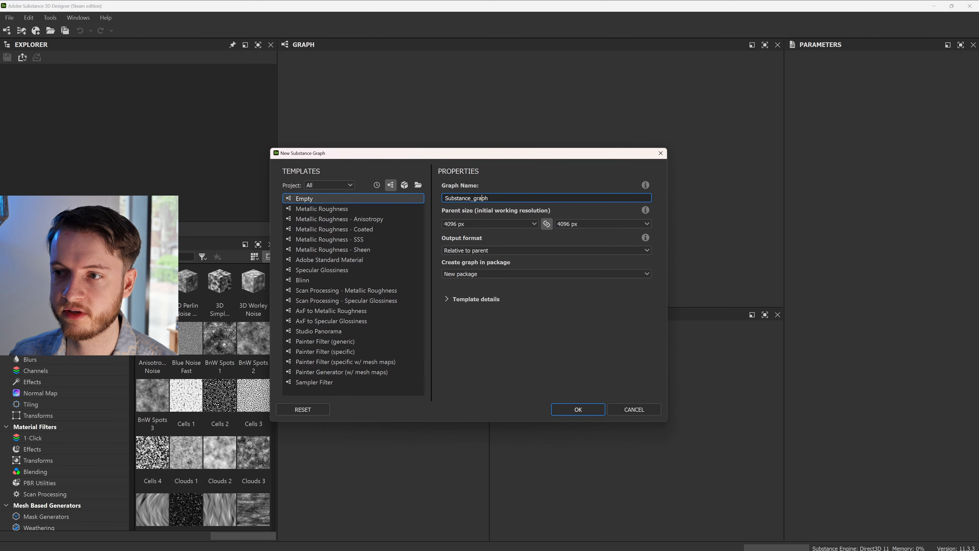
double_click(484, 198)
type("Noise")
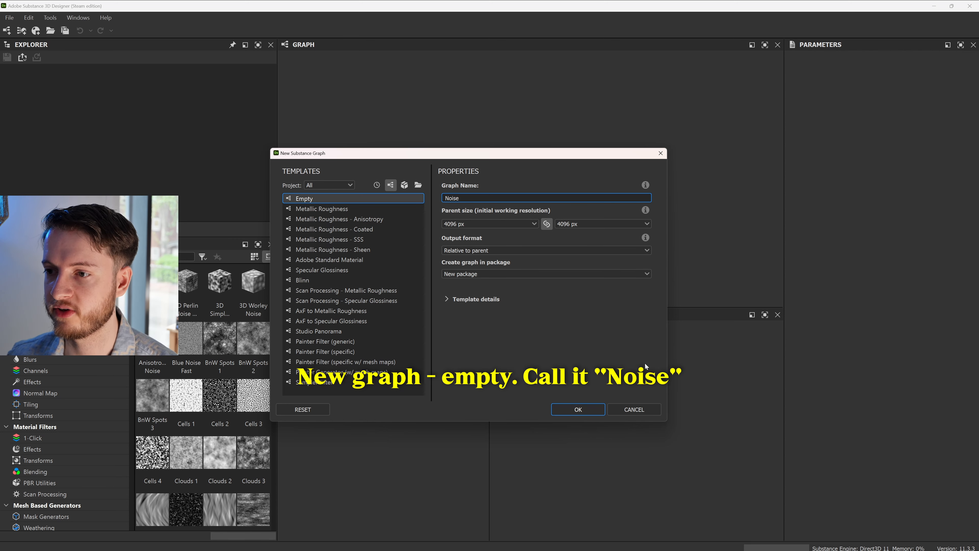
left_click(535, 223)
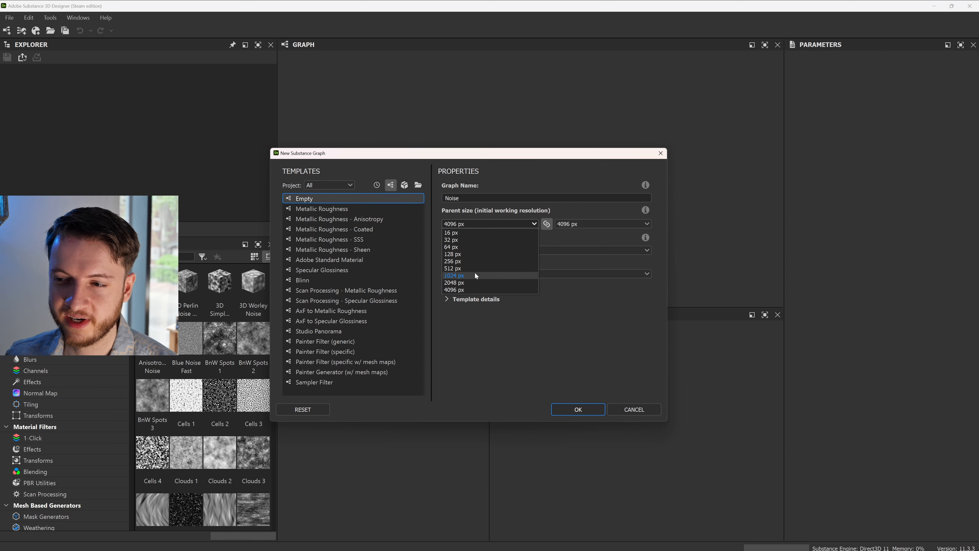
left_click(472, 289)
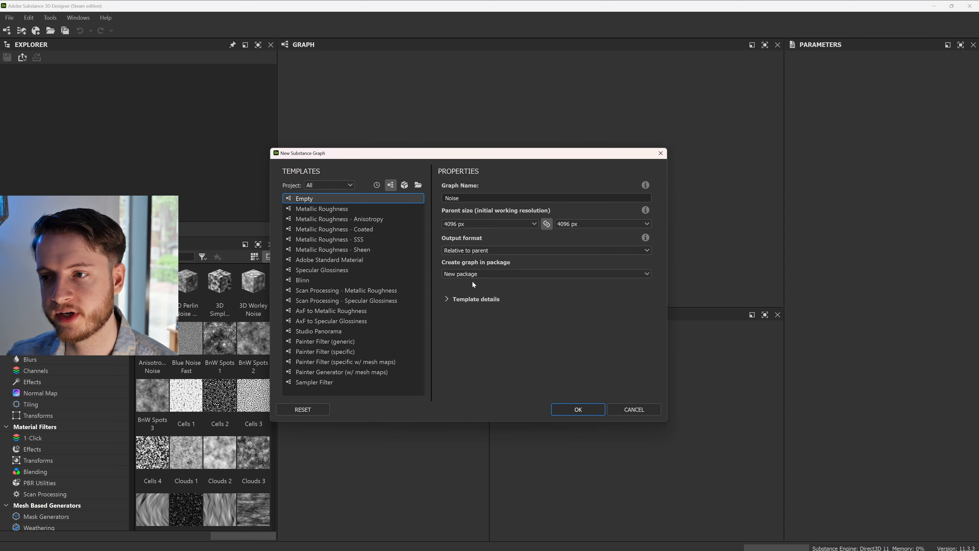
left_click(503, 223)
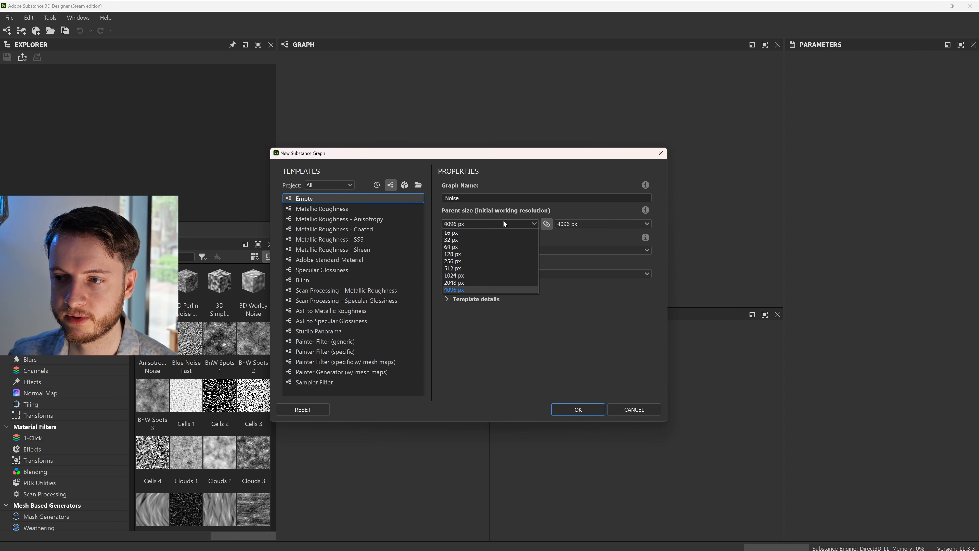
left_click(503, 224)
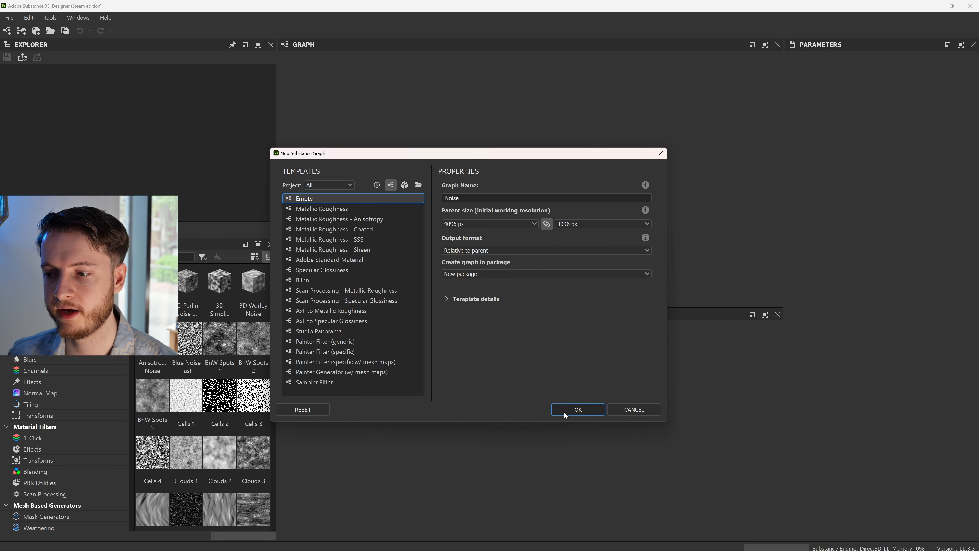
left_click(572, 412)
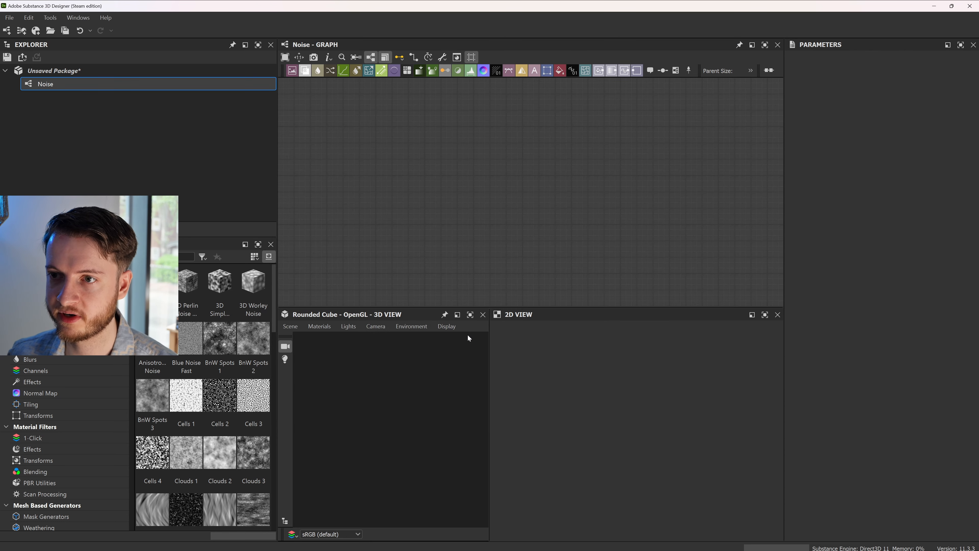
left_click_drag(408, 413, 475, 344)
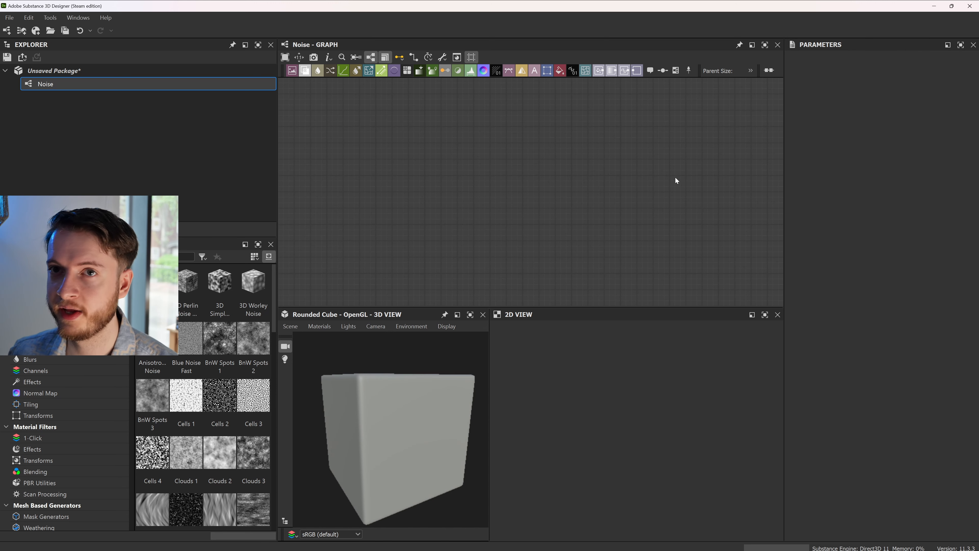
left_click_drag(457, 332, 364, 356)
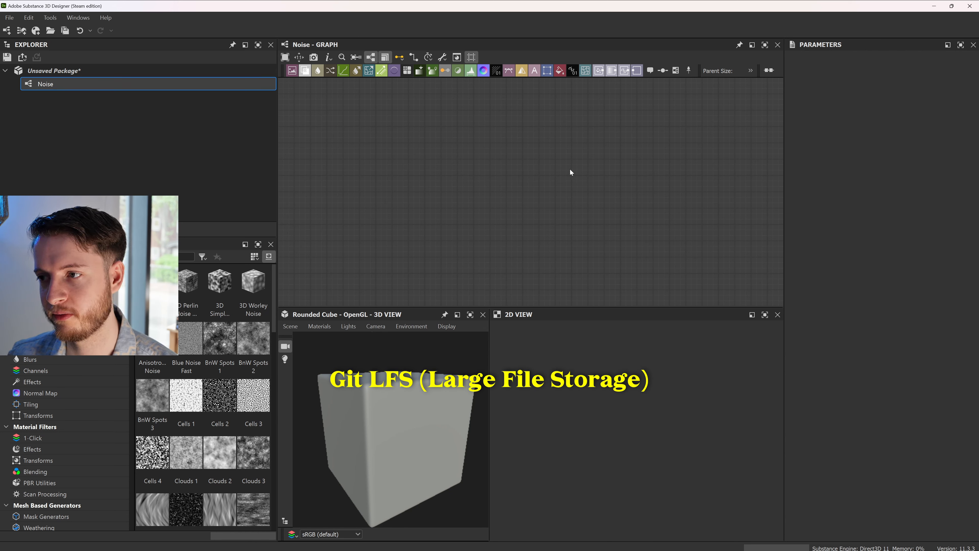
right_click(442, 148)
left_click(441, 147)
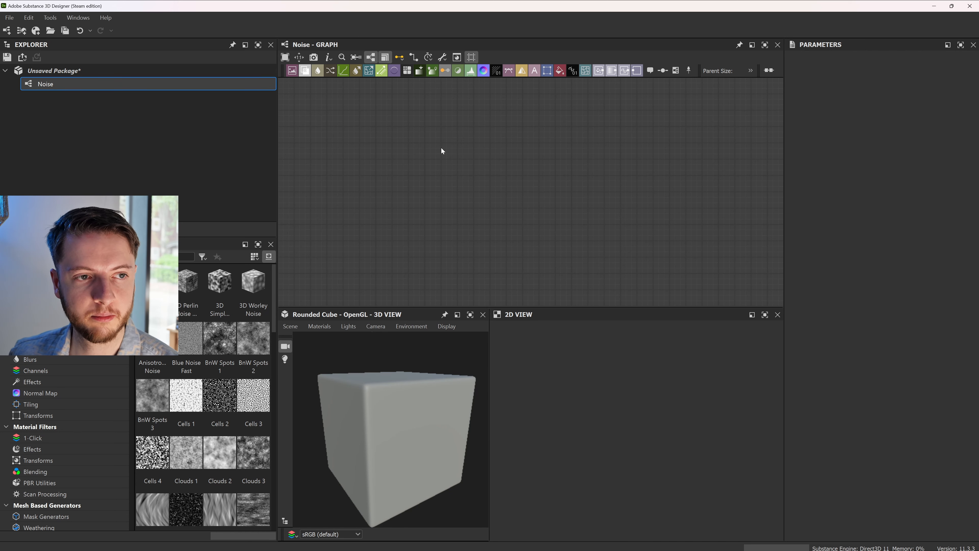
right_click(460, 154)
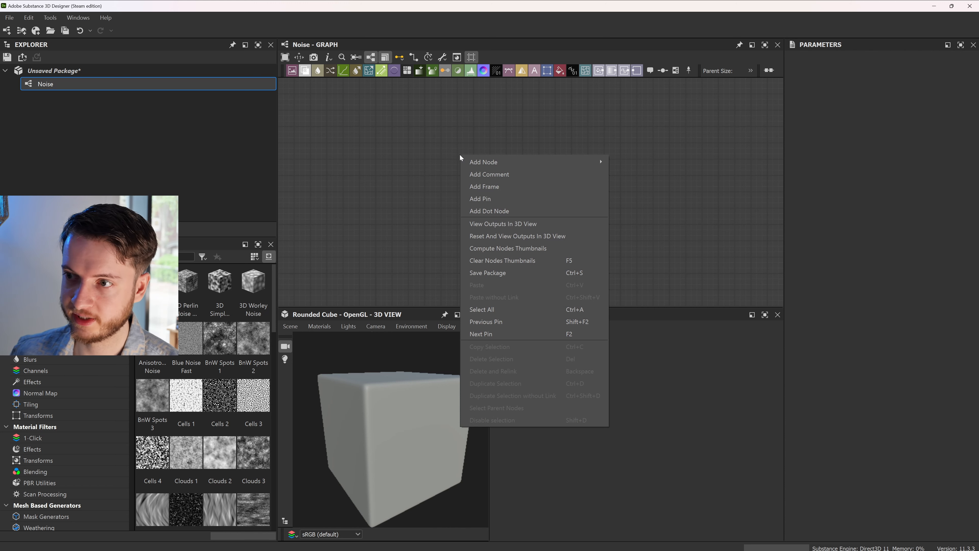
left_click(428, 145)
- Add a Clouds 3 noise node to the empty Noise graph
key("space")
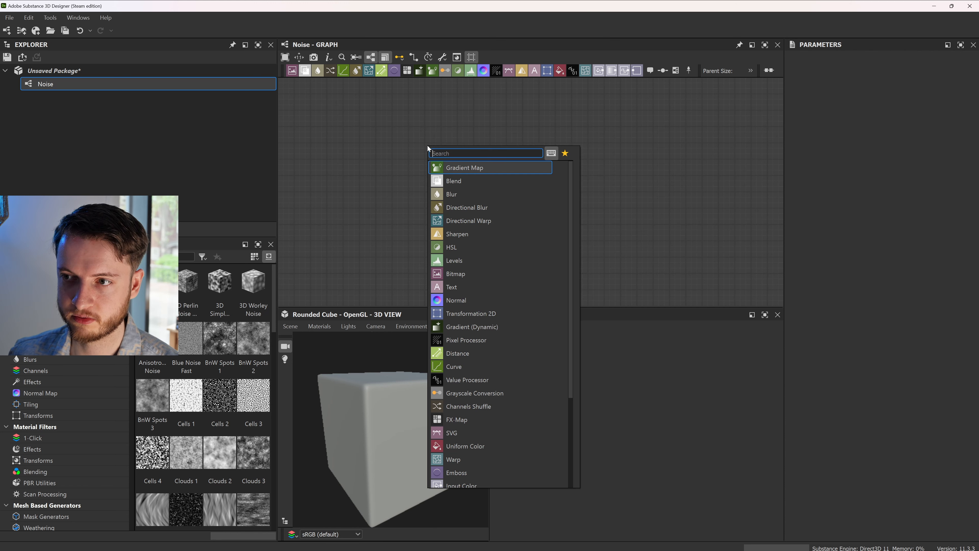
key("Escape")
key("space")
type("cloud")
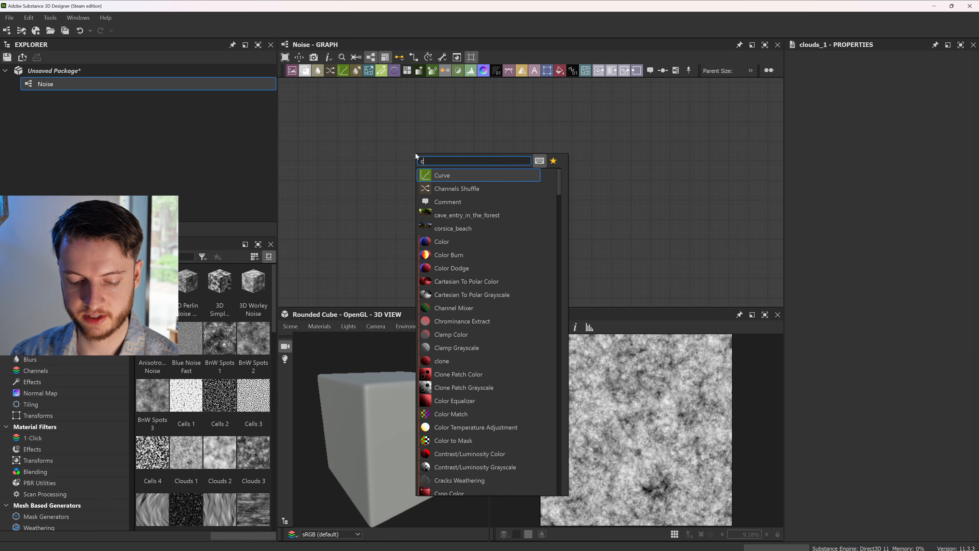
key("Down")
key("Down")
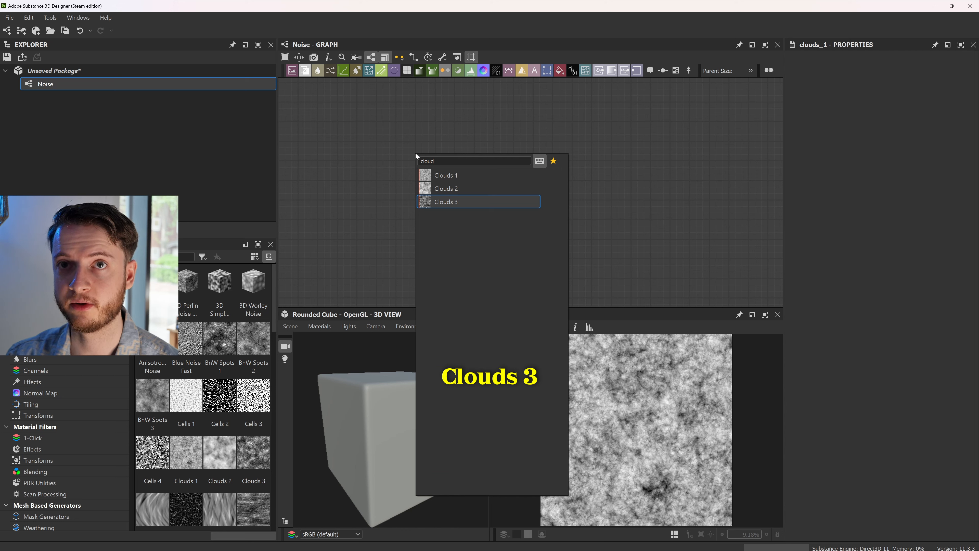
key("Return")
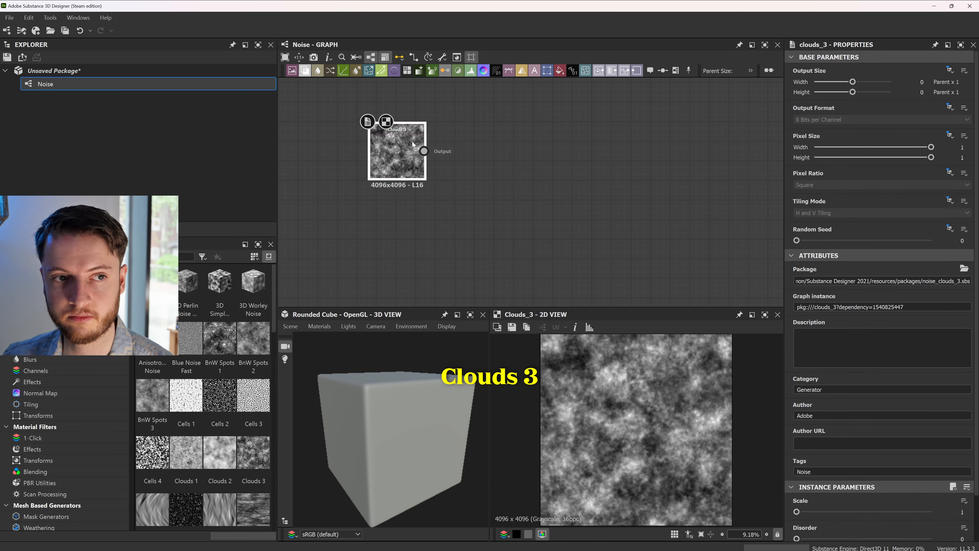
- Add a Transformation 2D node connected to the output of the Clouds 3 node
left_click_drag(412, 145, 482, 174)
type("t")
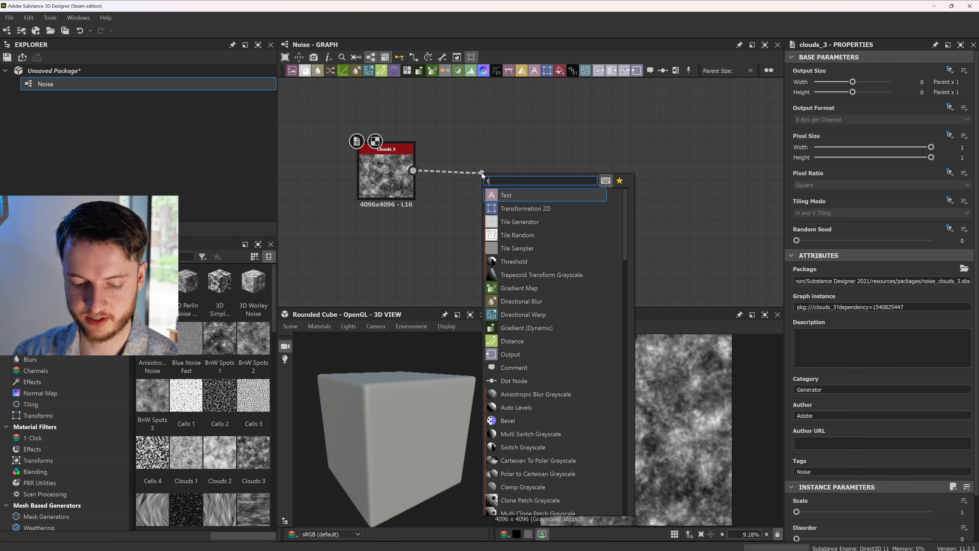
type("rans")
key("Return")
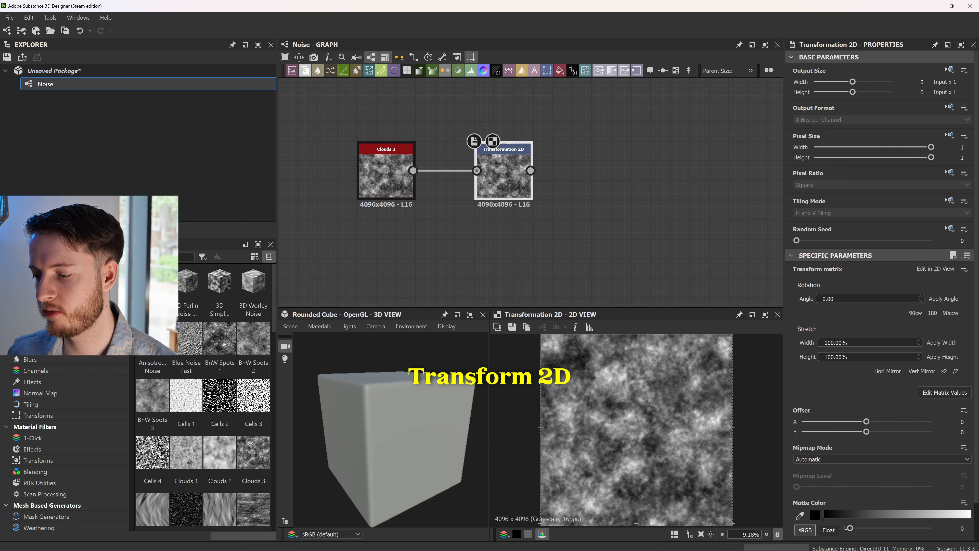
- Switch to Unreal Editor and view the tower's blue vortex portal up close in the PersistentApexis level
left_click(642, 543)
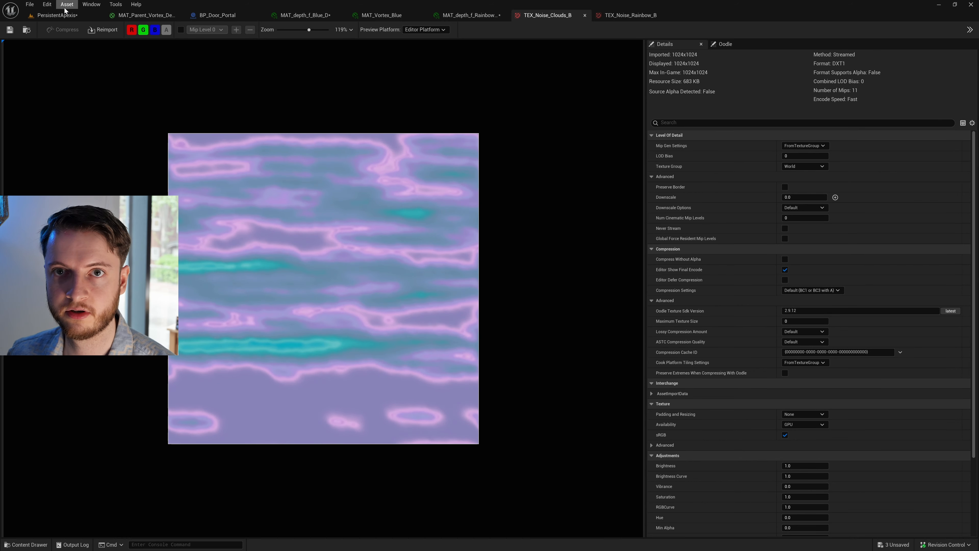
left_click(57, 15)
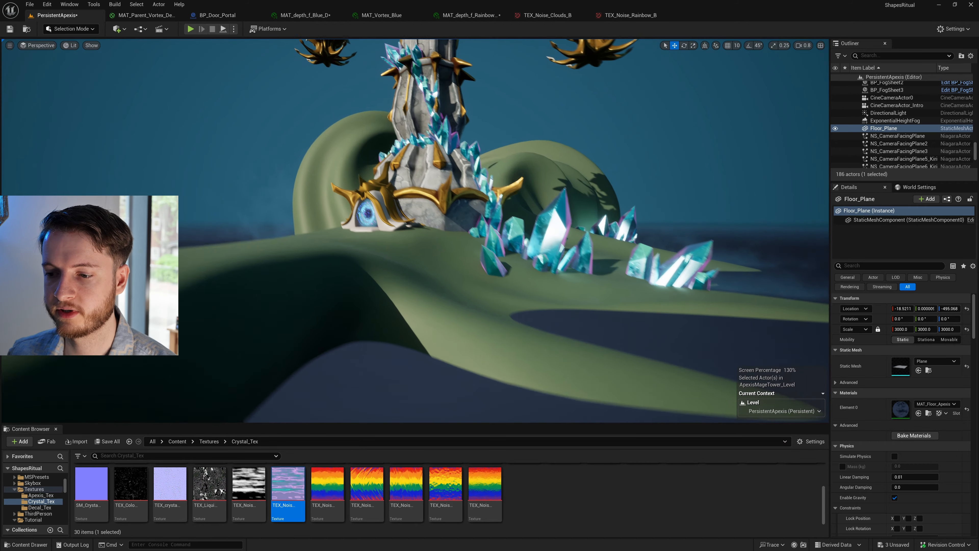
scroll(415, 230, "up", 2)
key("w")
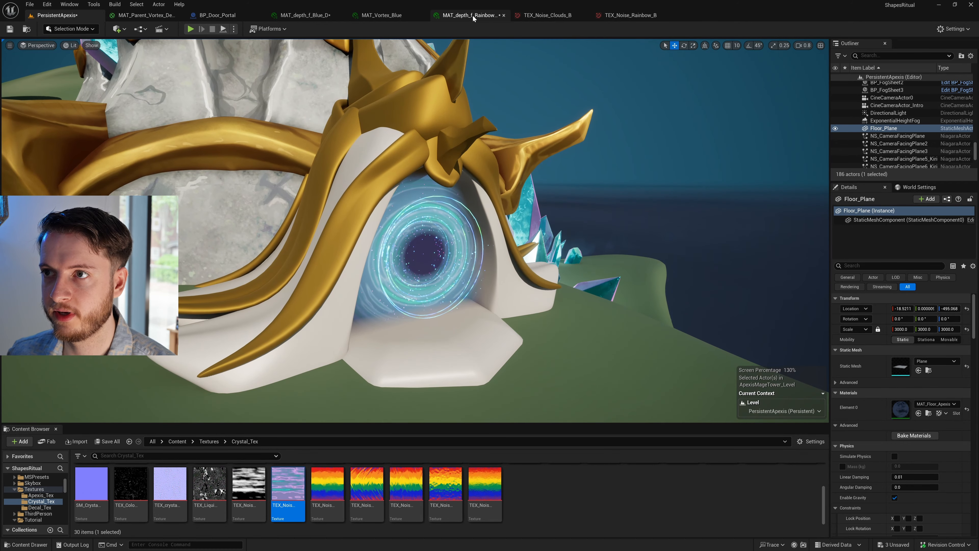
- Inspect the MAT_depth_f_Blue_D material instance's vortex preview and locate its asset in the Materials folder
left_click(377, 15)
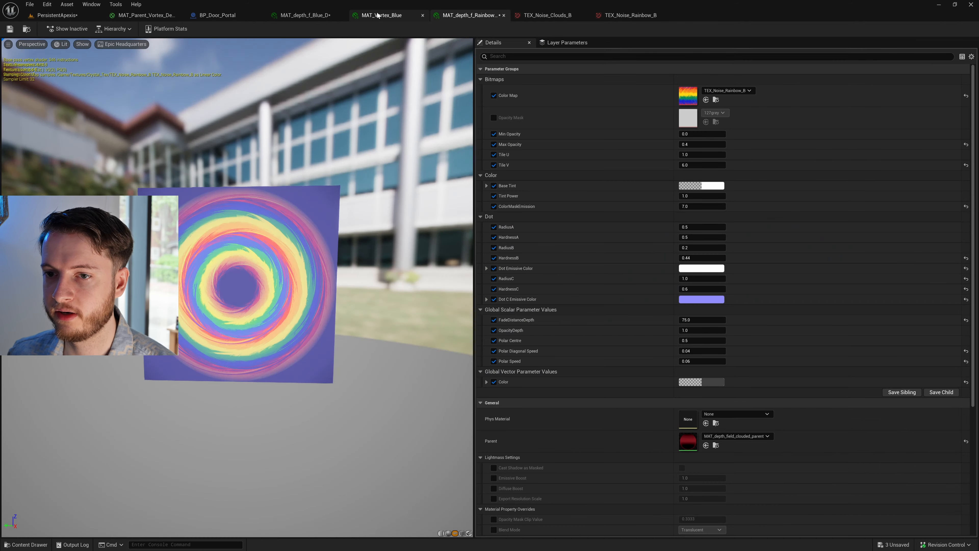
left_click(295, 16)
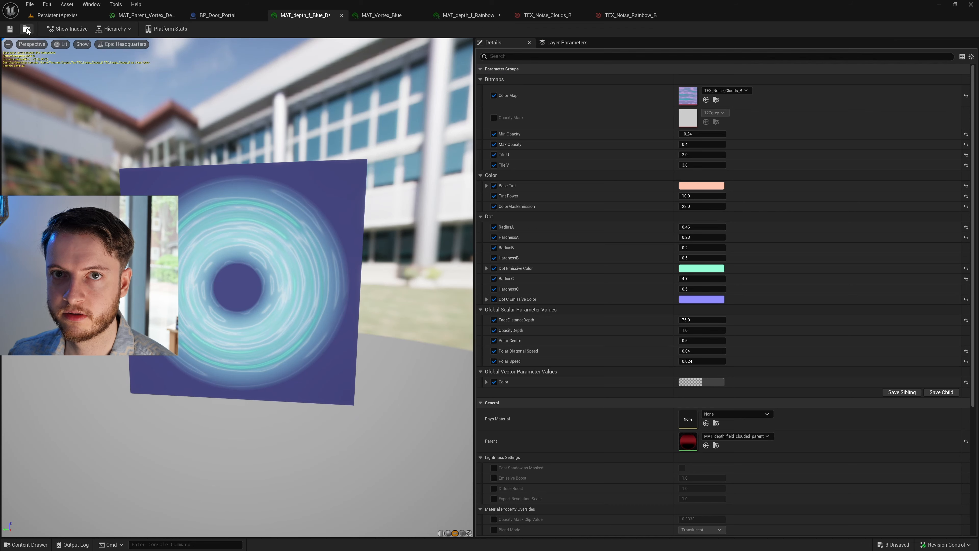
left_click(27, 30)
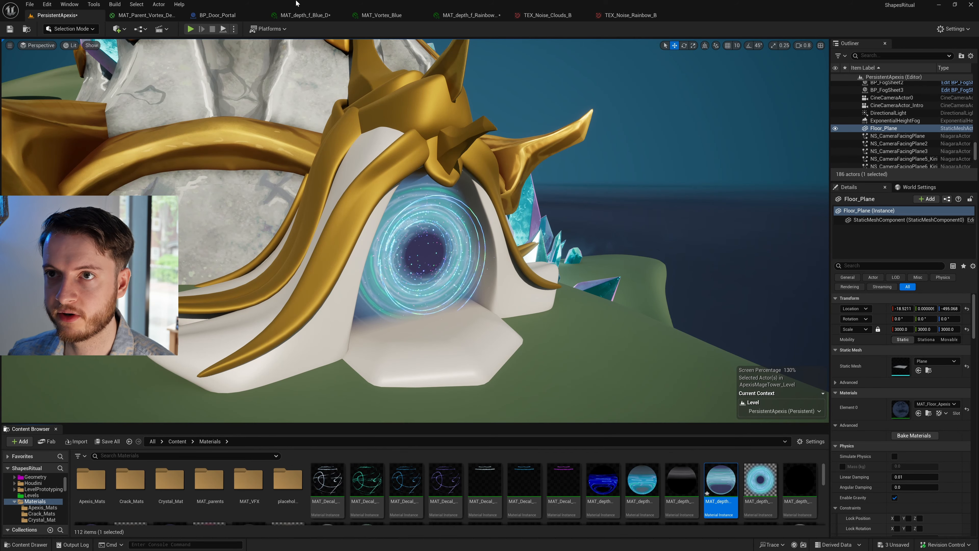
left_click(304, 15)
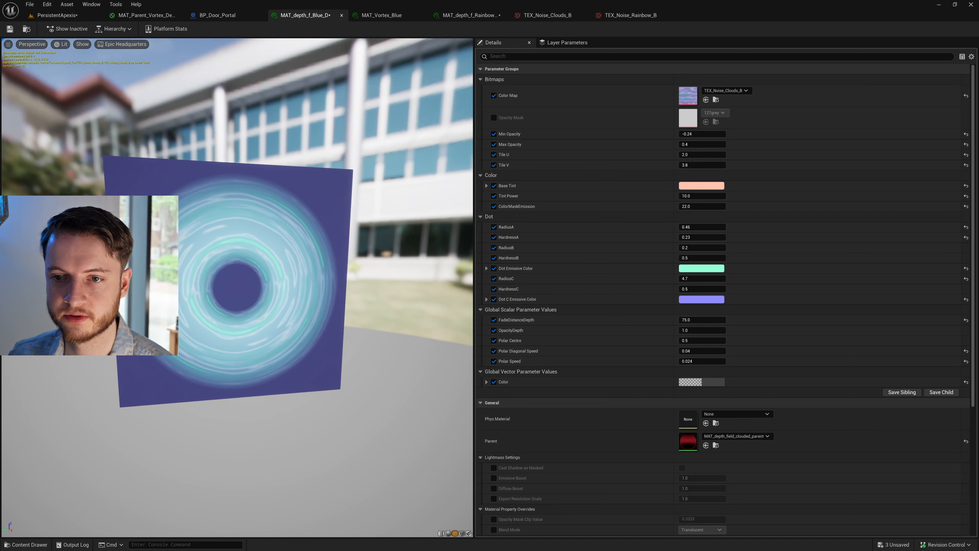
left_click_drag(269, 270, 312, 270)
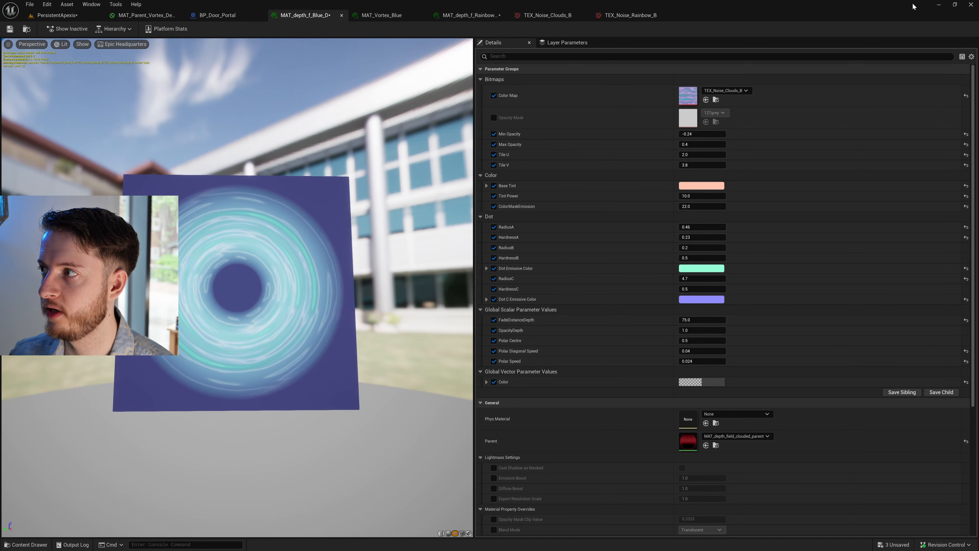
- Return to Substance 3D Designer and apply a 200% width stretch to the Transformation 2D node three times
left_click(937, 5)
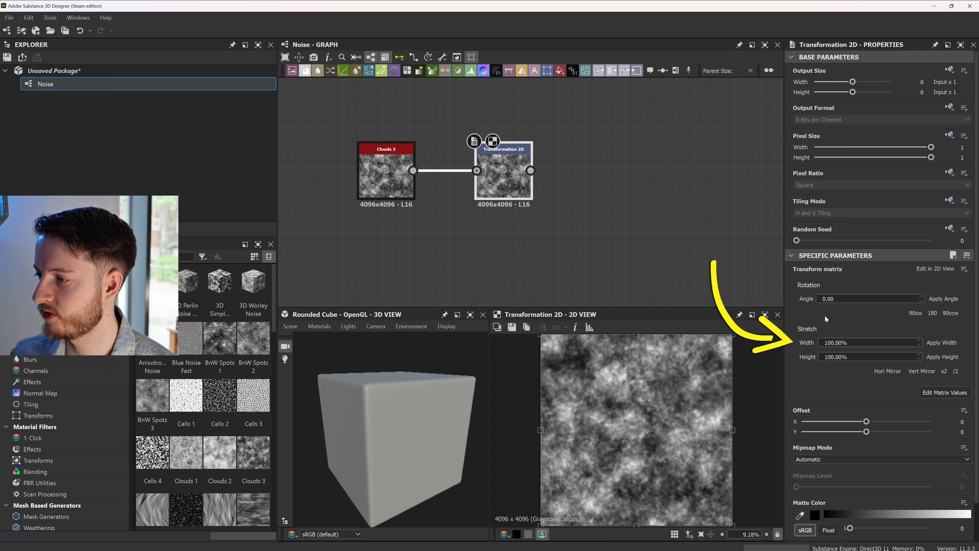
double_click(846, 342)
type("2")
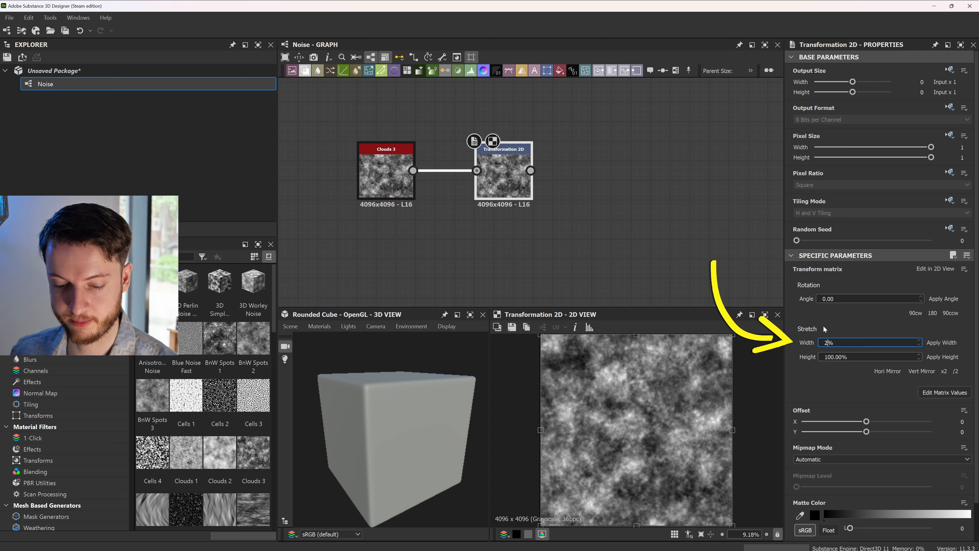
type("00")
key("Return")
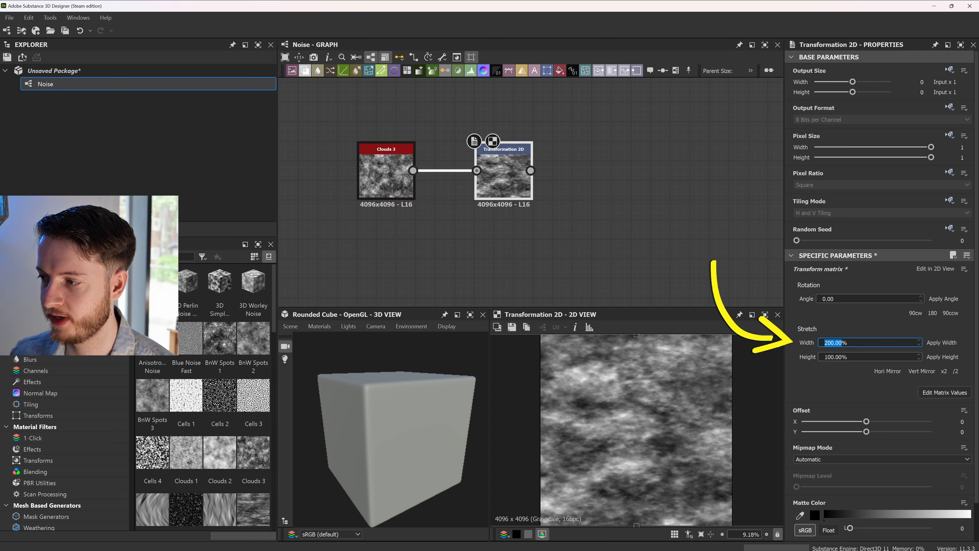
scroll(579, 450, "down", 4)
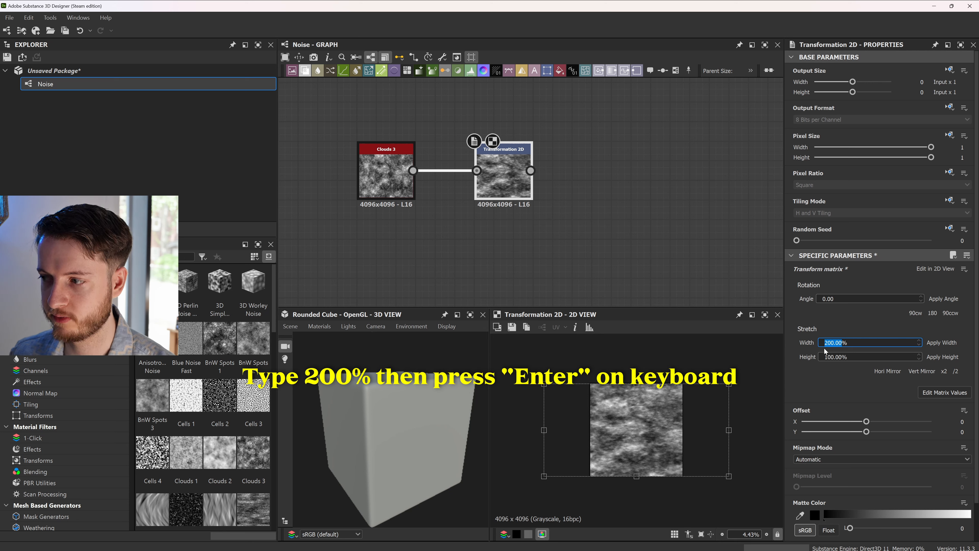
key("Return")
scroll(659, 421, "down", 3)
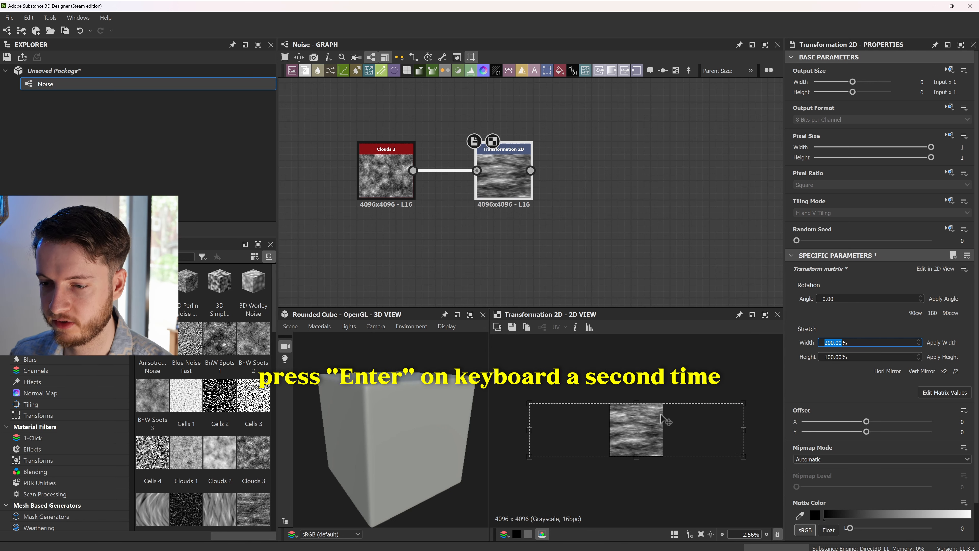
key("Return")
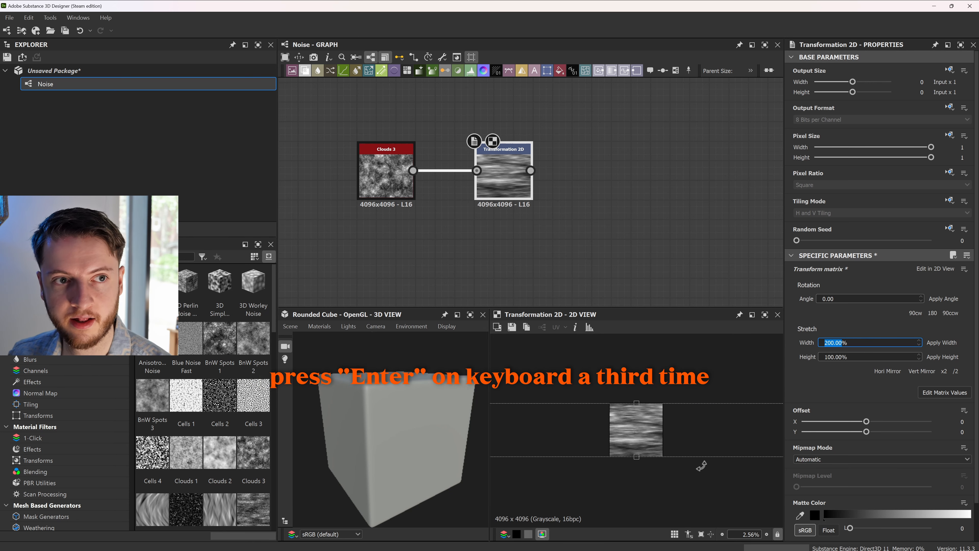
scroll(635, 446, "up", 3)
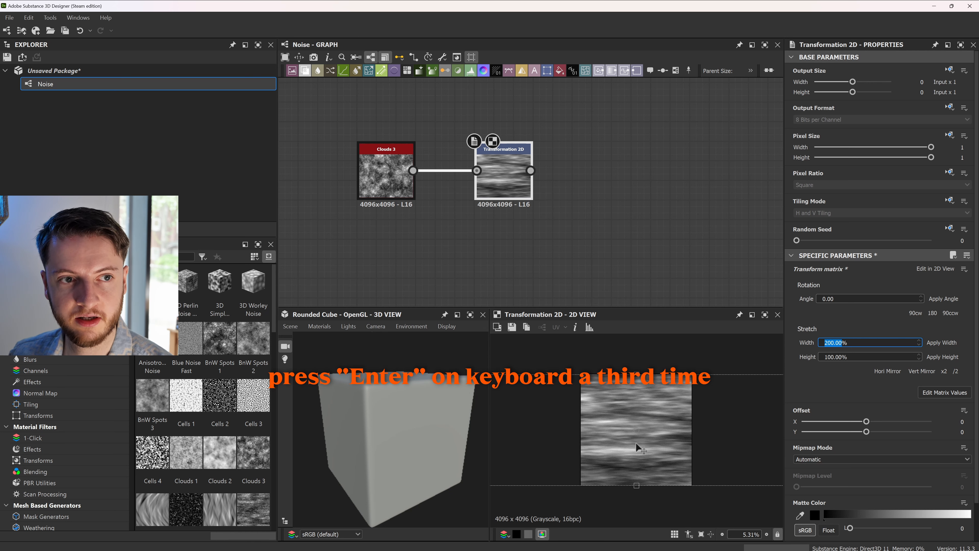
scroll(640, 455, "up", 3)
scroll(641, 451, "down", 2)
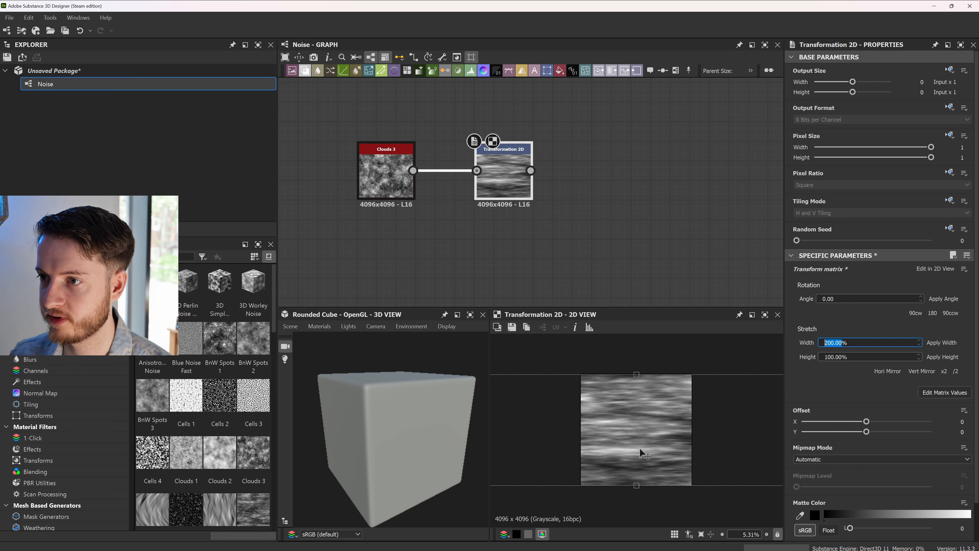
scroll(648, 447, "up", 1)
scroll(652, 434, "down", 5)
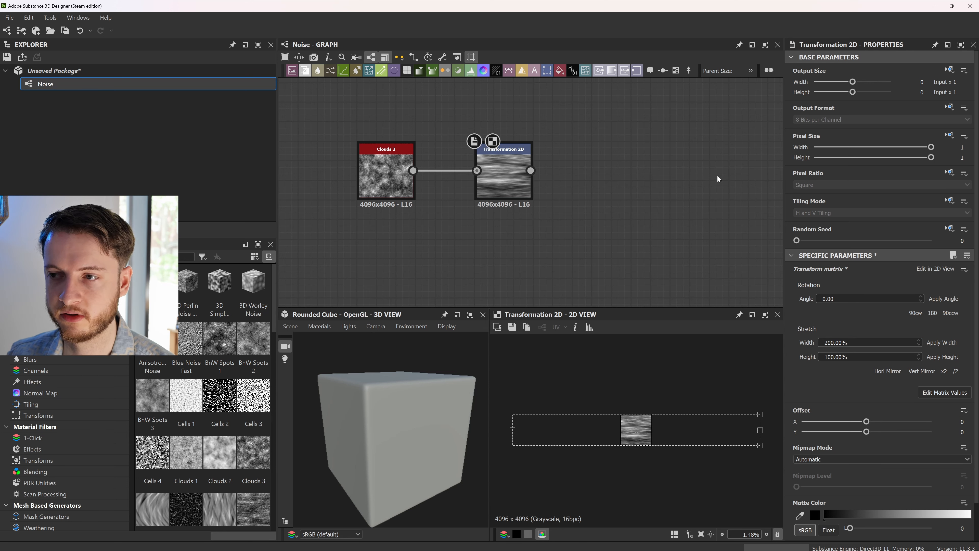
- Add a Levels node connected to the output of the Transformation 2D node
middle_click_drag(627, 173, 540, 165)
left_click_drag(444, 163, 506, 170)
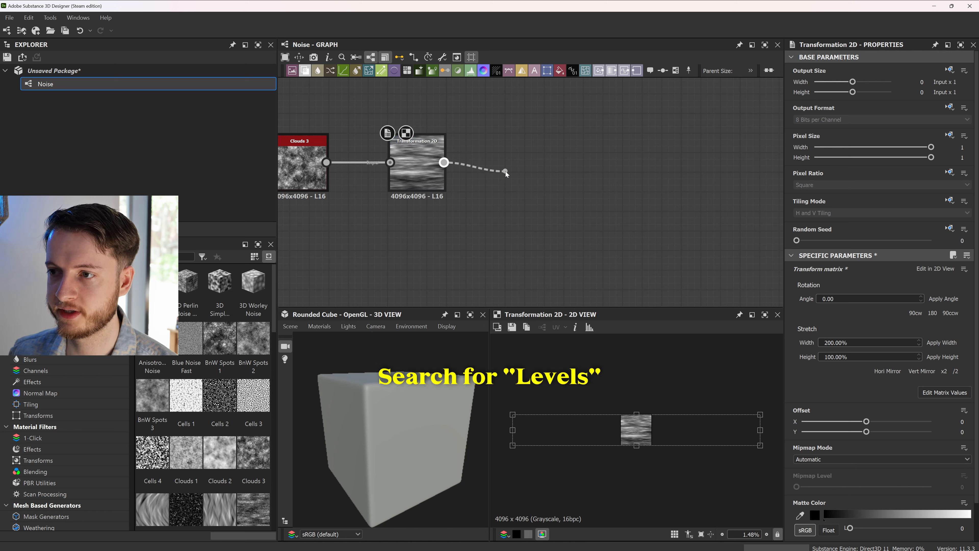
type("levels")
key("Return")
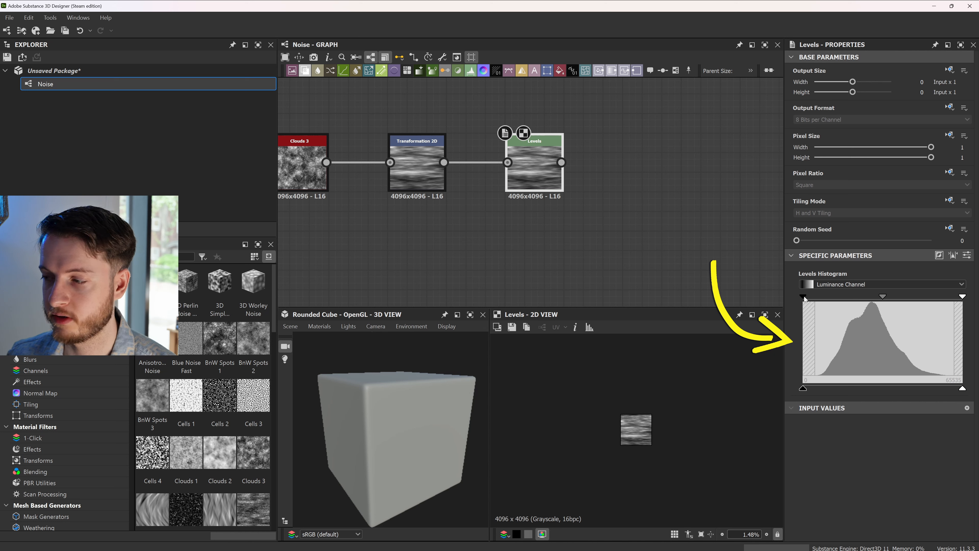
- Raise the Levels black point to the histogram peak and pull the midtone close to it for high-contrast streaks
left_click_drag(804, 298, 873, 302)
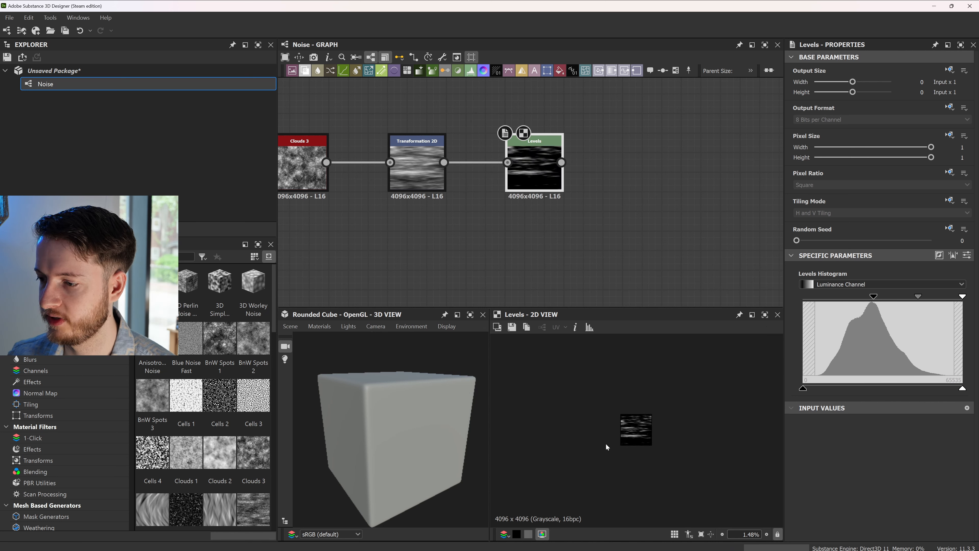
key("f")
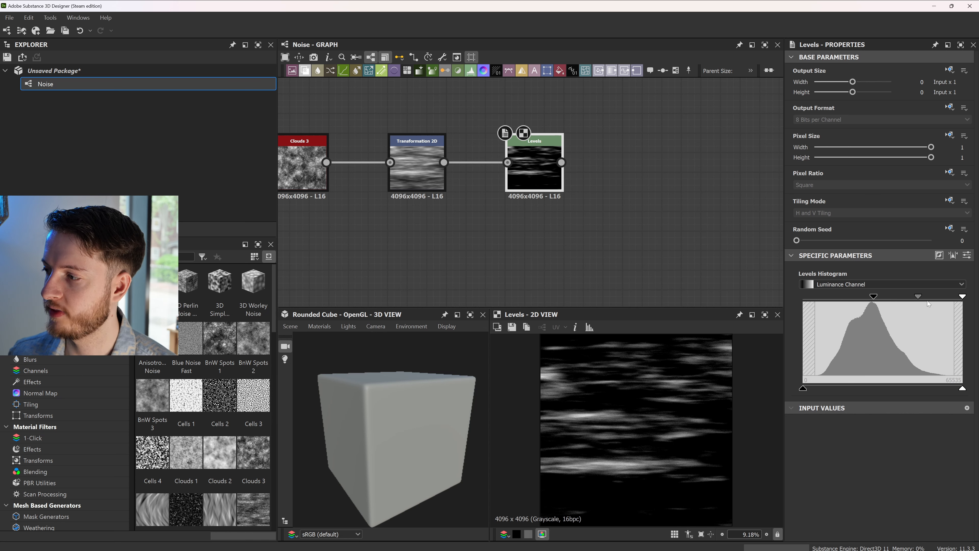
left_click_drag(918, 296, 888, 298)
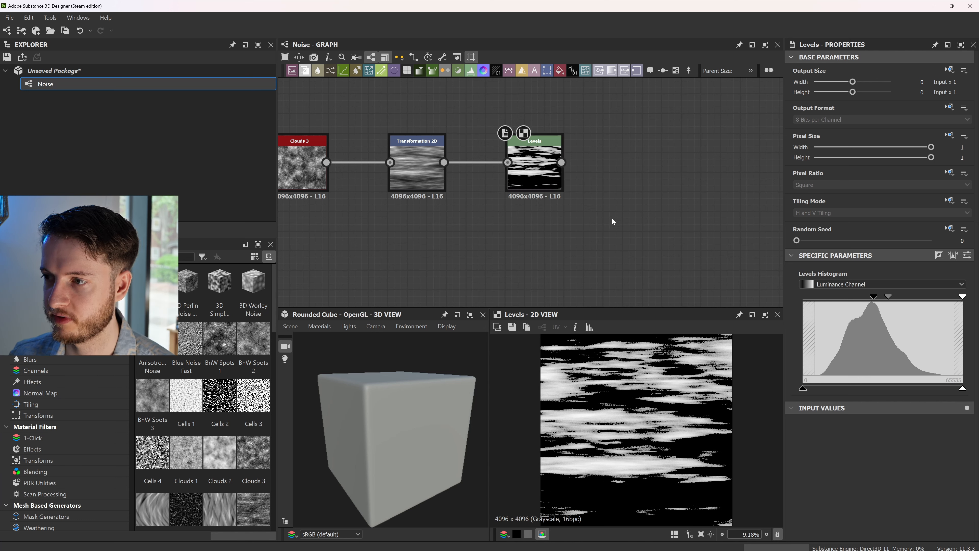
right_click(555, 208)
key("Escape")
- Add a Slope Blur Grayscale node fed by the Levels output and place it in line with the chain
middle_click_drag(665, 233, 601, 211)
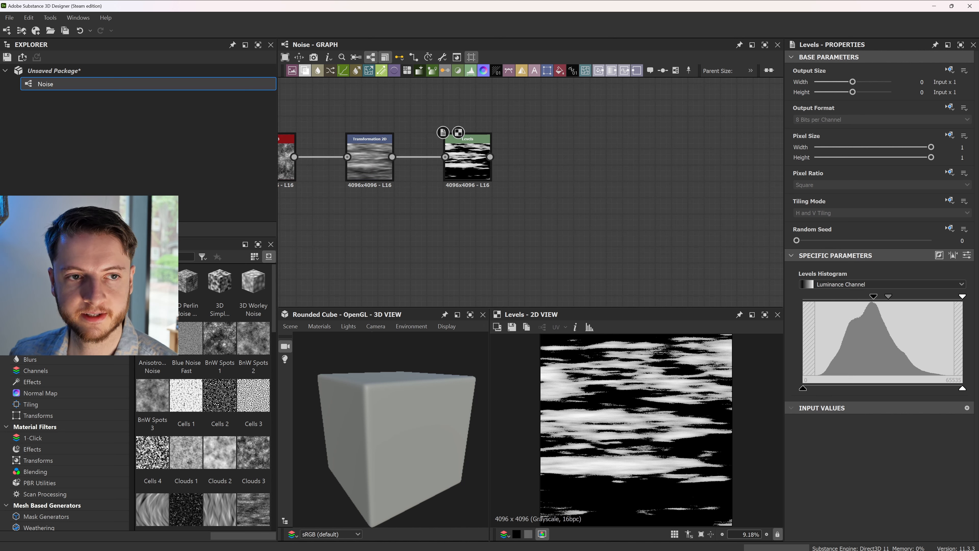
left_click_drag(490, 157, 588, 188)
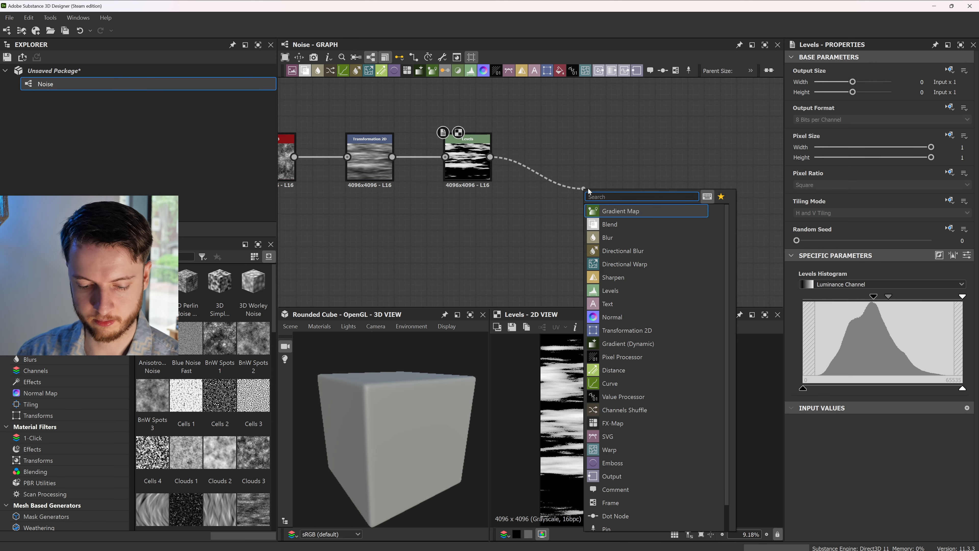
type("slope")
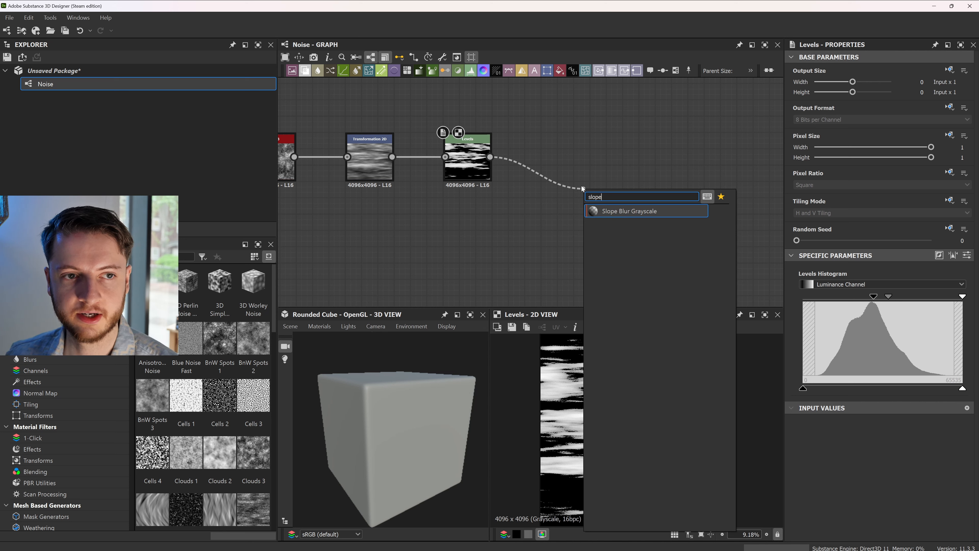
left_click(601, 205)
left_click_drag(616, 174, 631, 148)
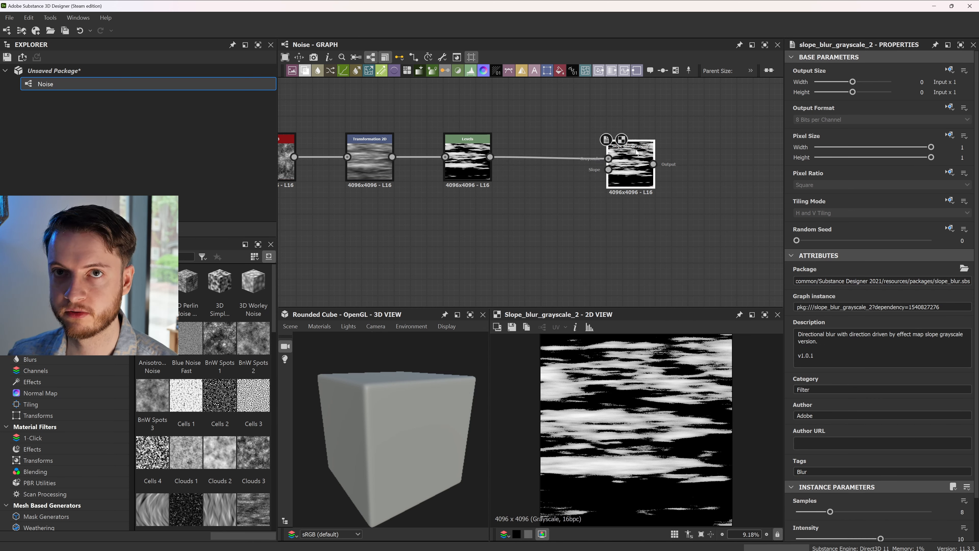
- Connect the Clouds 3 output to the Slope input of the Slope Blur Grayscale node and select that blur node
right_click(421, 247)
middle_click_drag(396, 243, 442, 242)
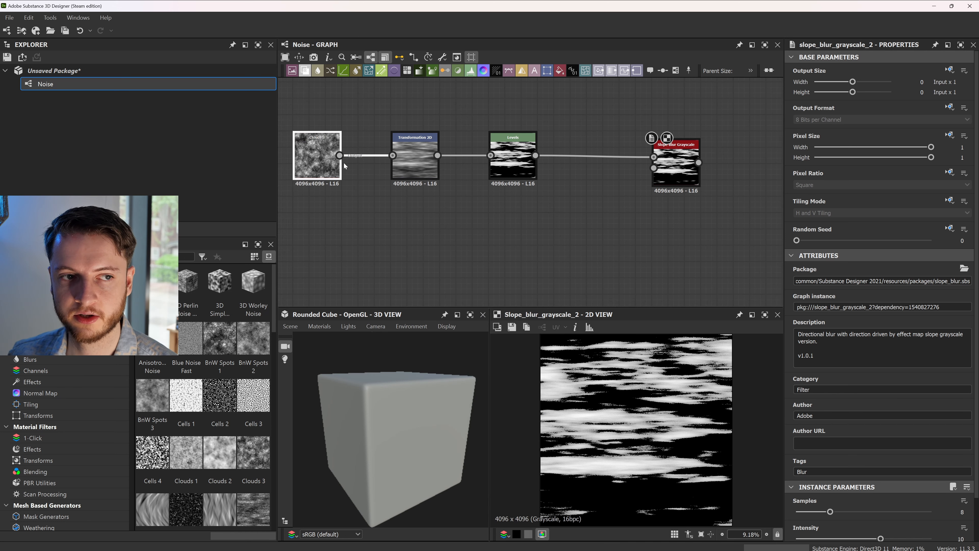
left_click(319, 158)
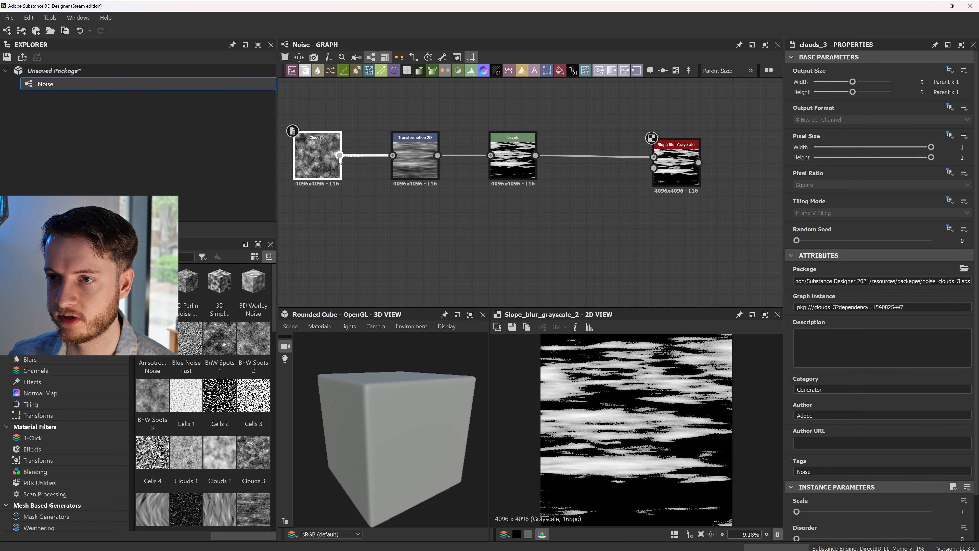
left_click_drag(342, 158, 653, 167)
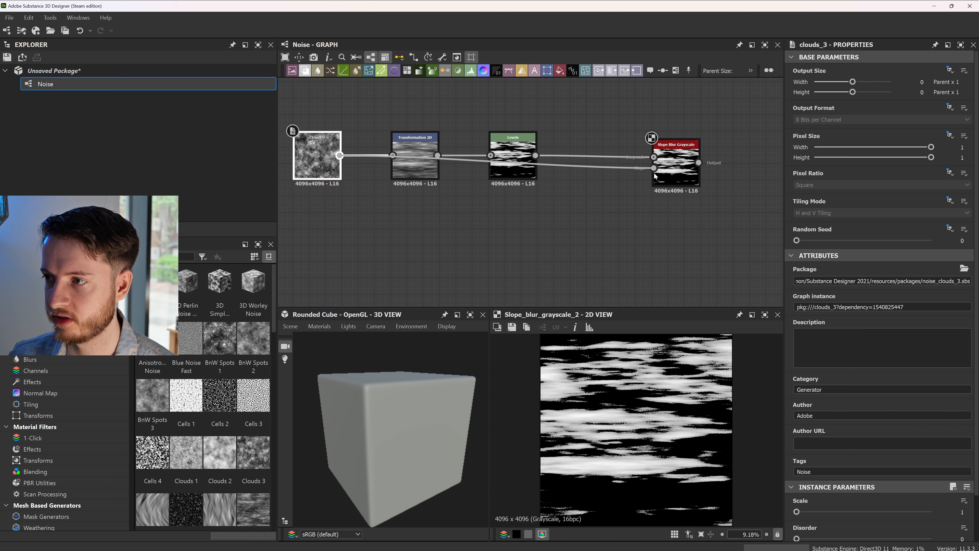
left_click(676, 146)
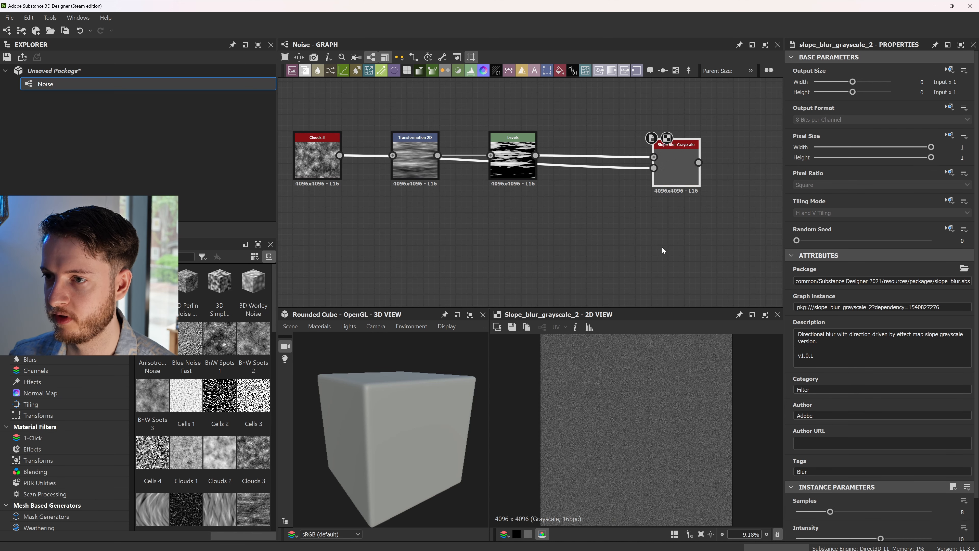
- Set the Slope Blur Grayscale node to 32 samples and an intensity of 0.24
scroll(662, 247, "up", 2)
middle_click_drag(611, 204, 623, 225)
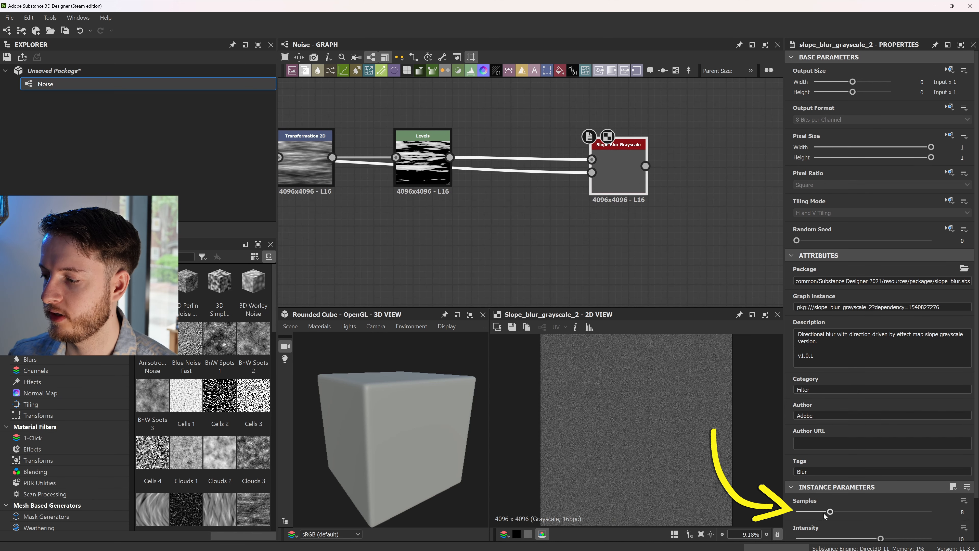
left_click_drag(827, 515, 931, 511)
key("Tab")
key("Tab")
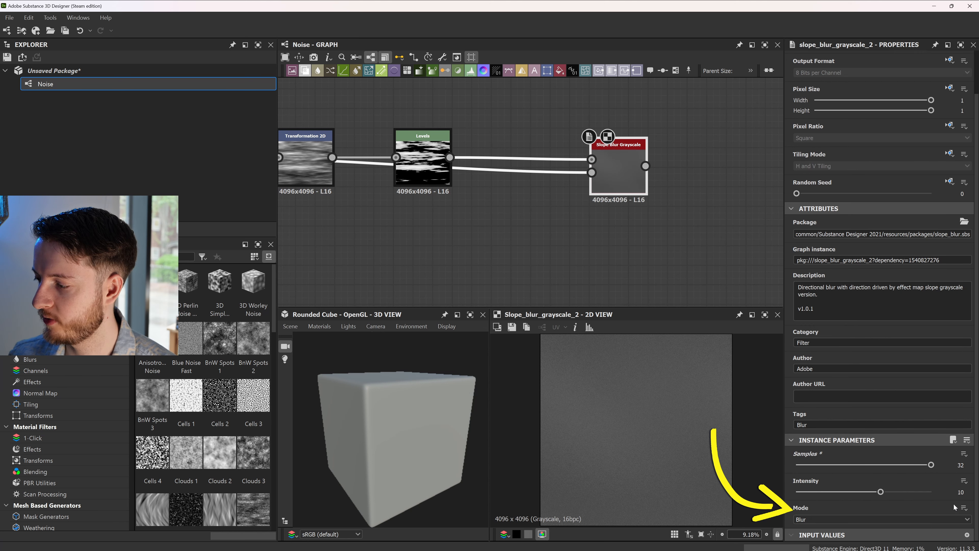
key("Tab")
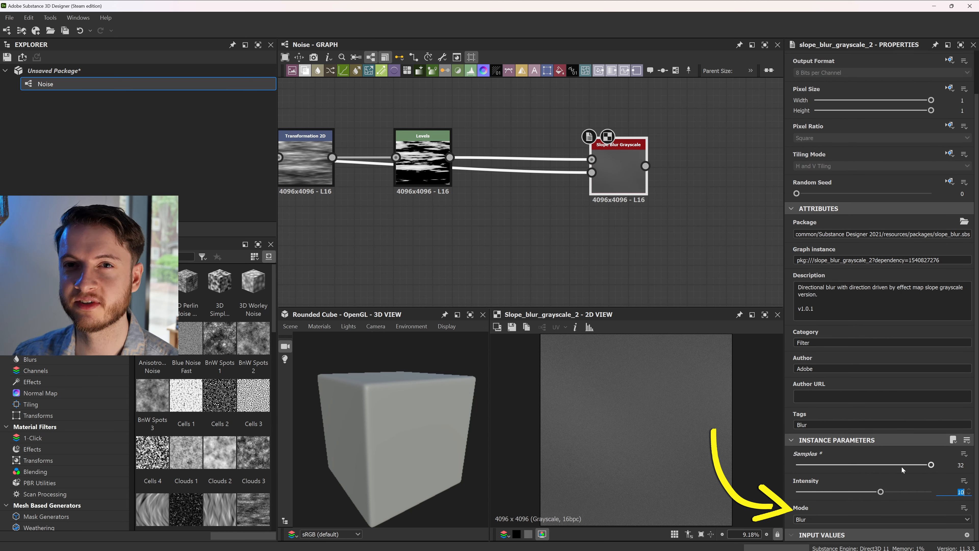
type("0.24")
key("Return")
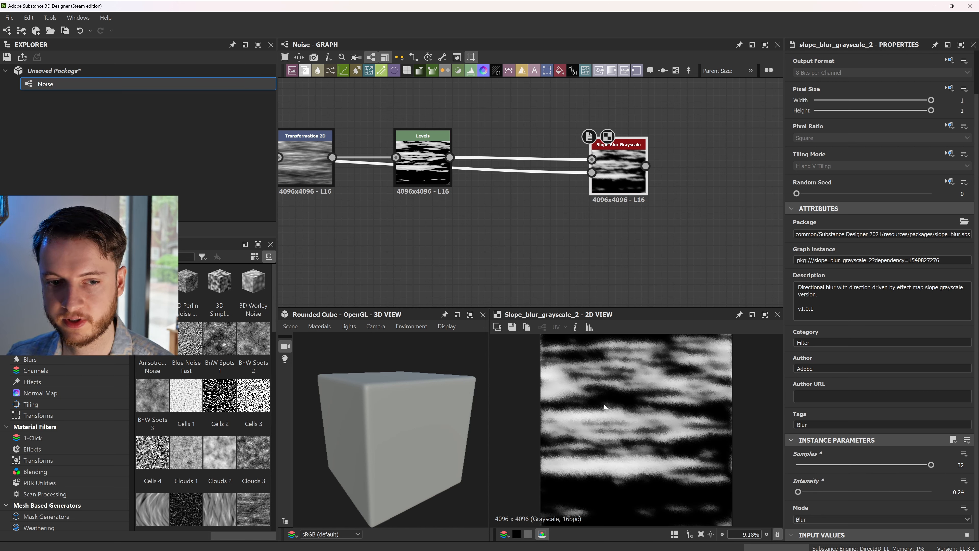
- Turn on tiled display in the 2D view and examine how the slope-blurred noise repeats
scroll(605, 405, "down", 1)
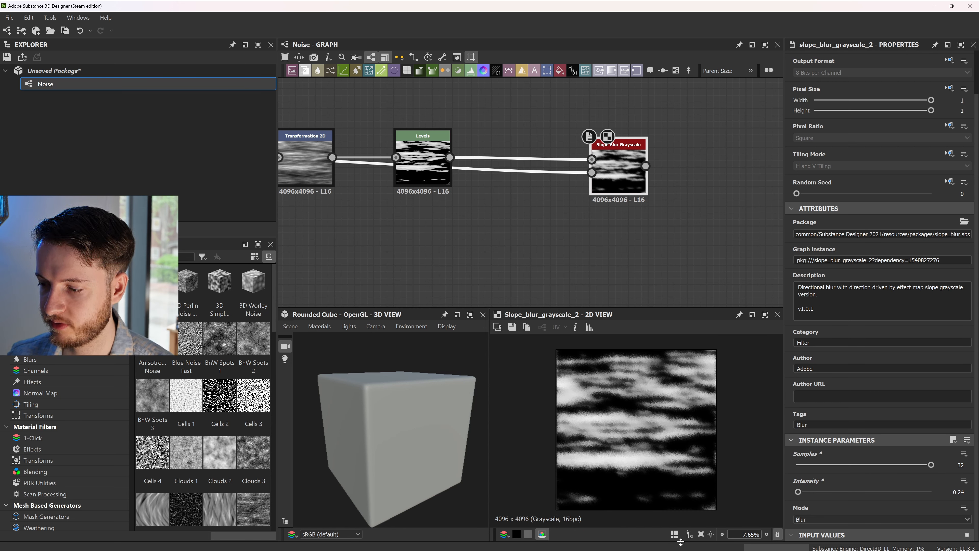
left_click(674, 534)
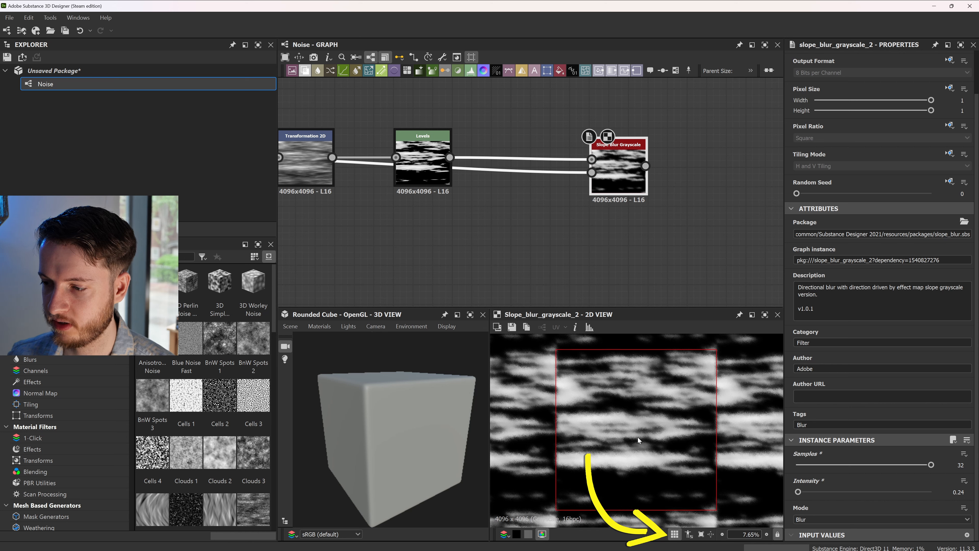
scroll(638, 440, "down", 2)
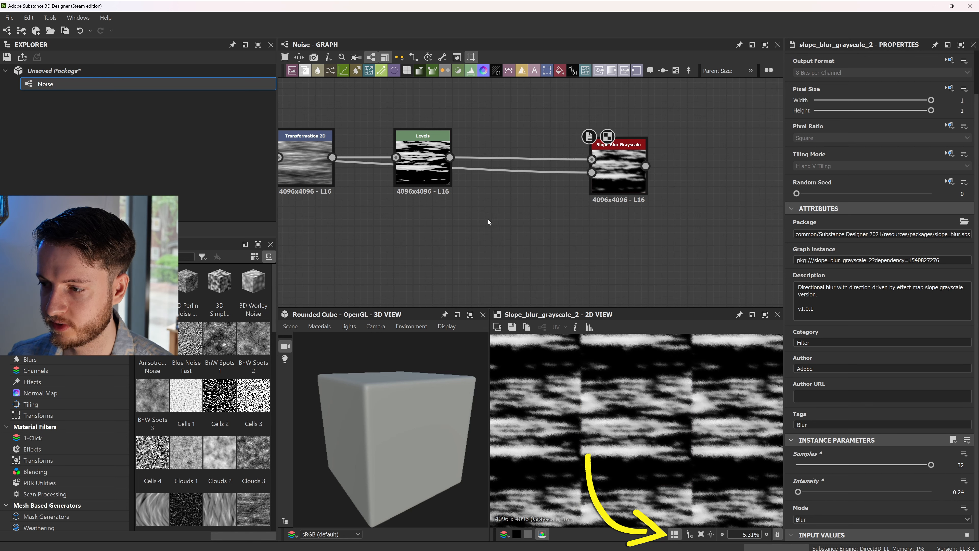
middle_click_drag(719, 210, 639, 184)
scroll(591, 418, "down", 2)
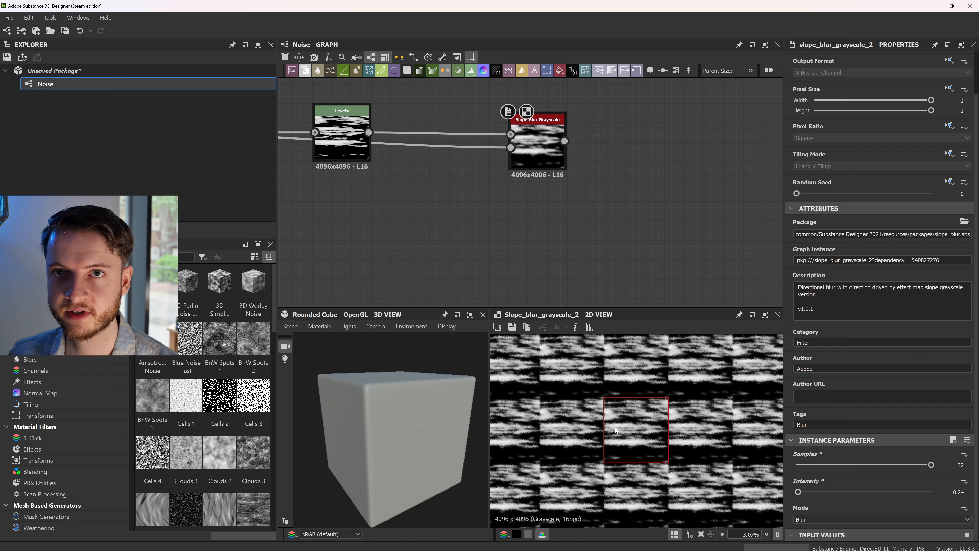
scroll(410, 246, "down", 3)
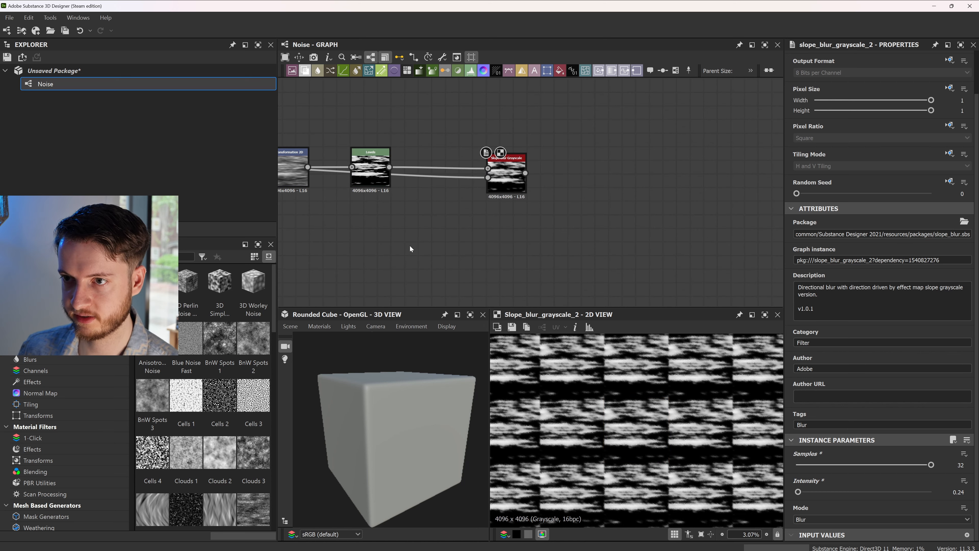
- Compare the tiled 2D previews of the Transformation 2D, Clouds 3, Levels and Slope Blur Grayscale nodes for visible seams
middle_click_drag(410, 245, 495, 217)
scroll(493, 214, "up", 2)
double_click(522, 170)
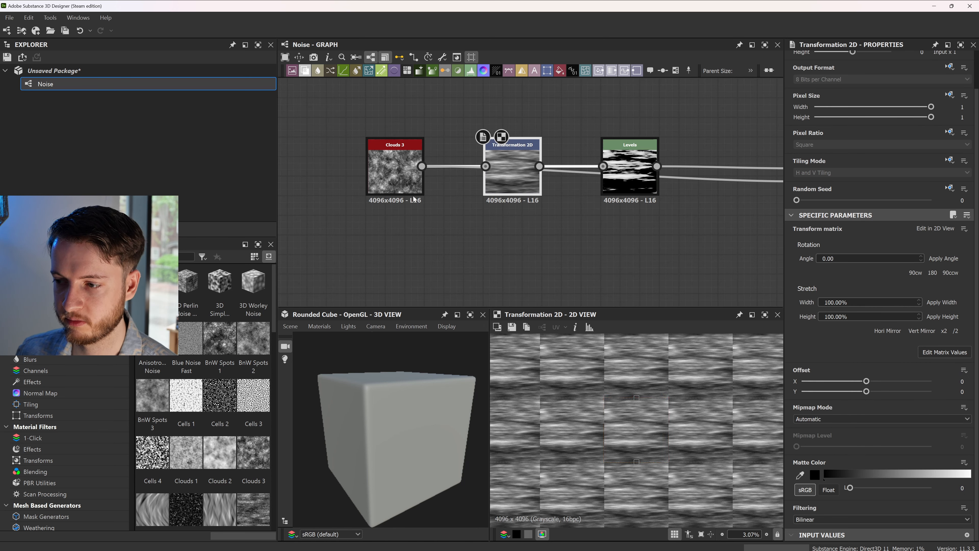
double_click(402, 186)
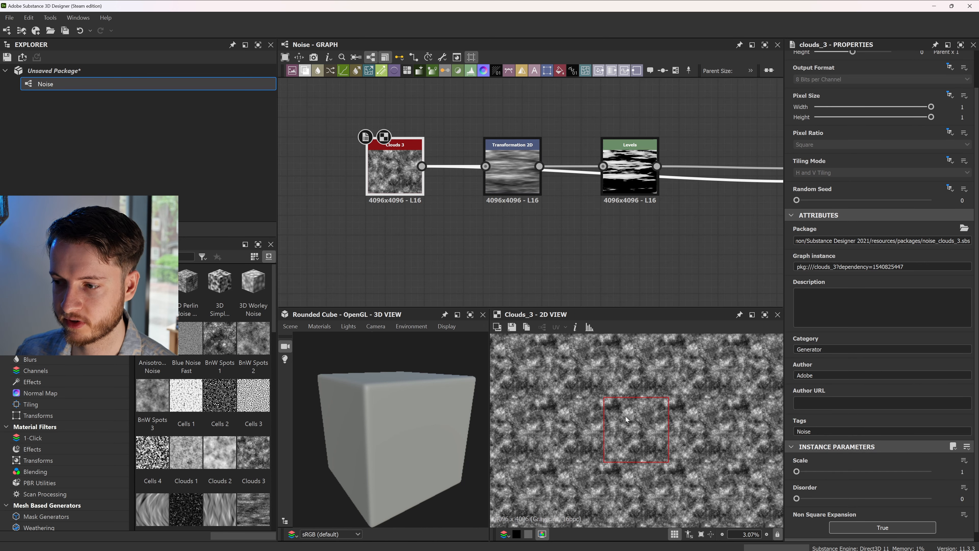
double_click(506, 184)
double_click(636, 188)
middle_click_drag(671, 212, 456, 209)
double_click(616, 181)
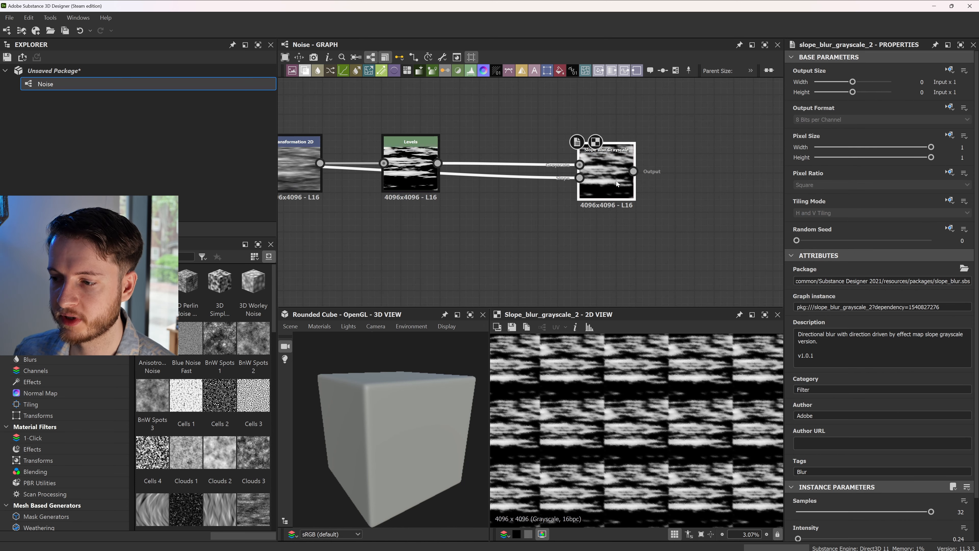
scroll(633, 429, "up", 2)
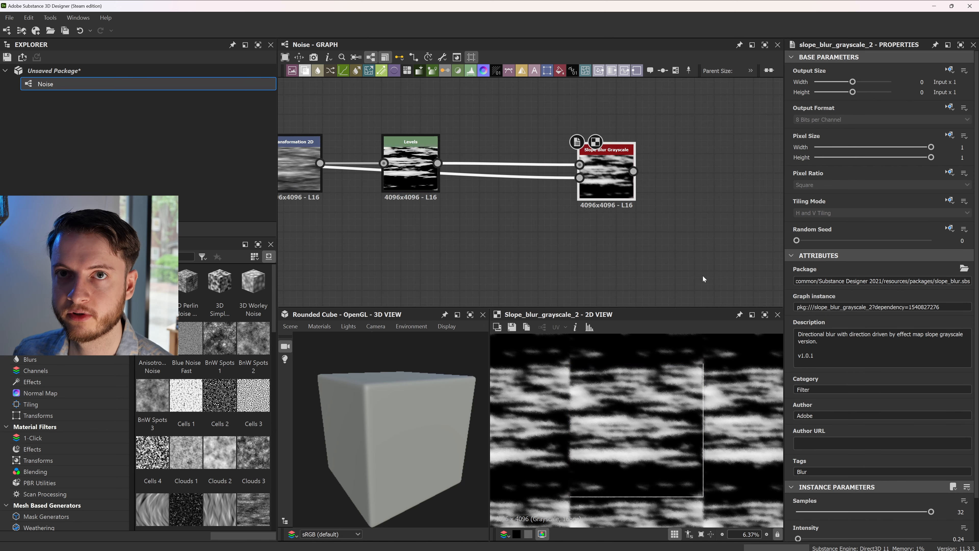
- Switch to Unreal Editor and examine the vortex preview of the MAT_depth_f_Blue_D material instance
middle_click_drag(682, 250, 585, 241)
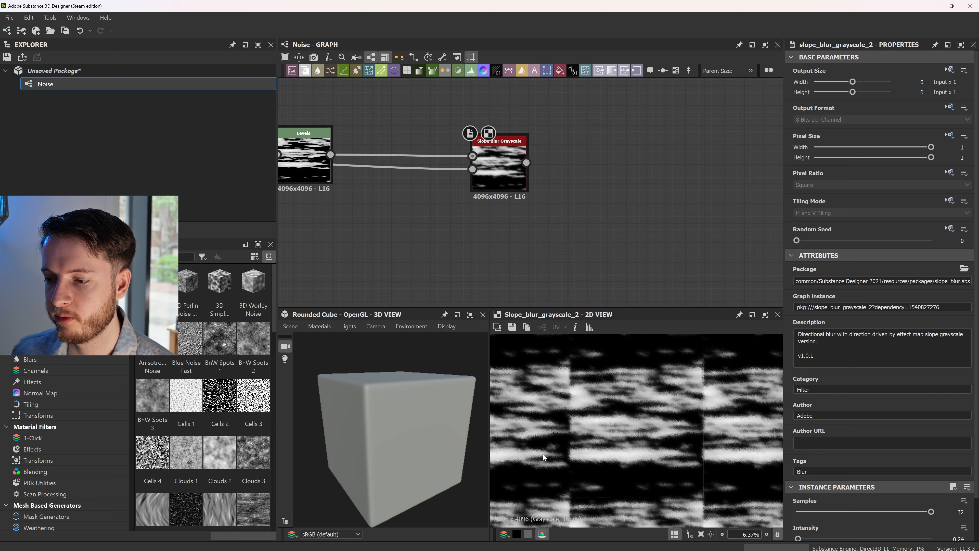
middle_click_drag(453, 254, 503, 254)
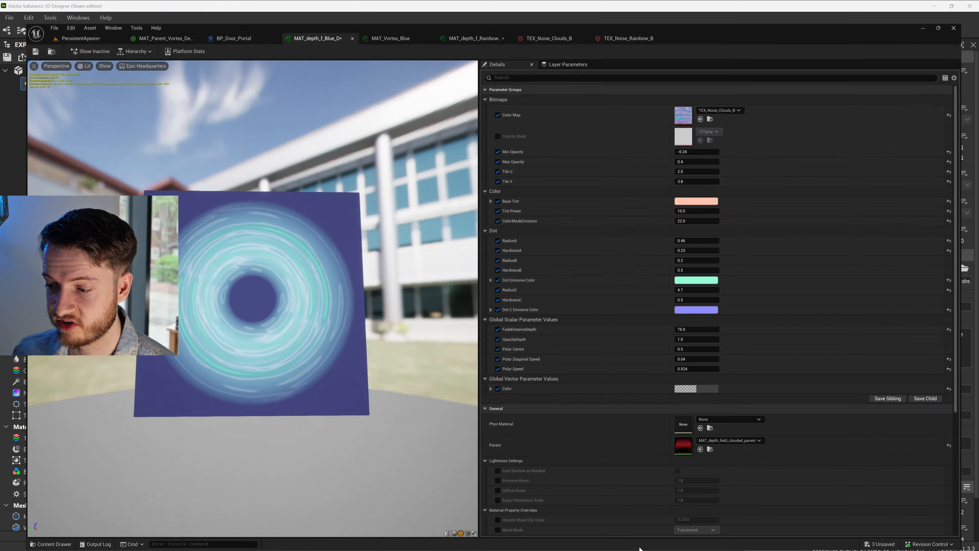
left_click_drag(255, 300, 227, 315)
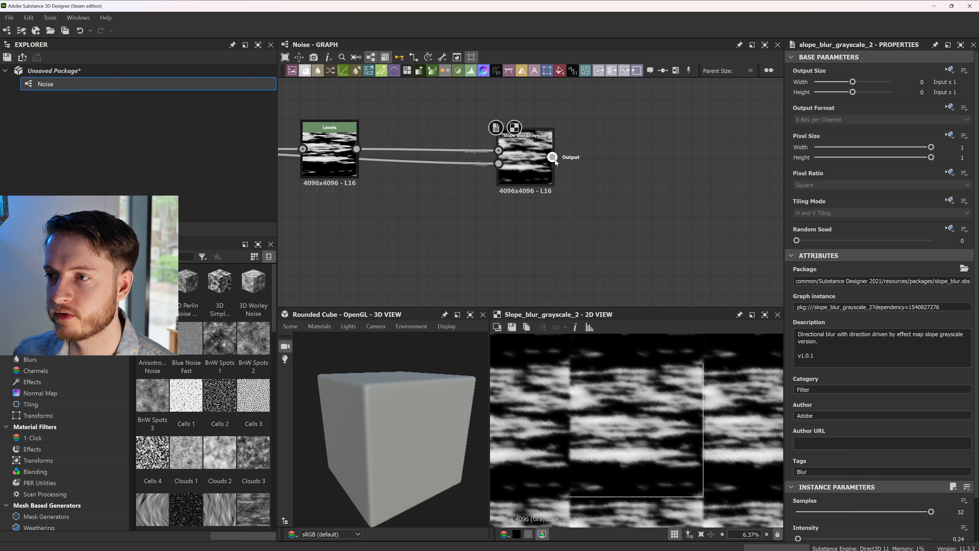
- Back in Substance 3D Designer, add a Blur HQ Grayscale node to the Slope Blur Grayscale output and line it up beside it
left_click_drag(552, 157, 629, 165)
type("blur hq")
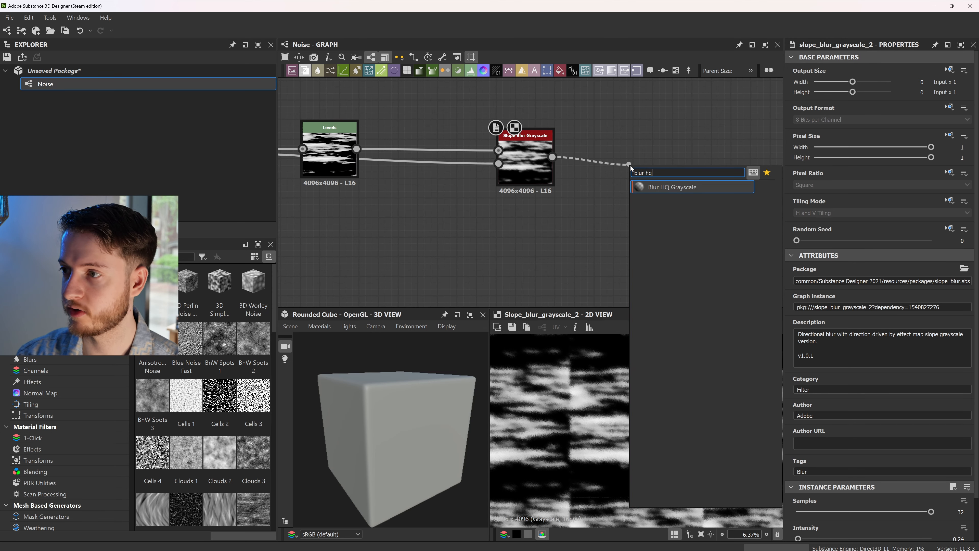
key("Return")
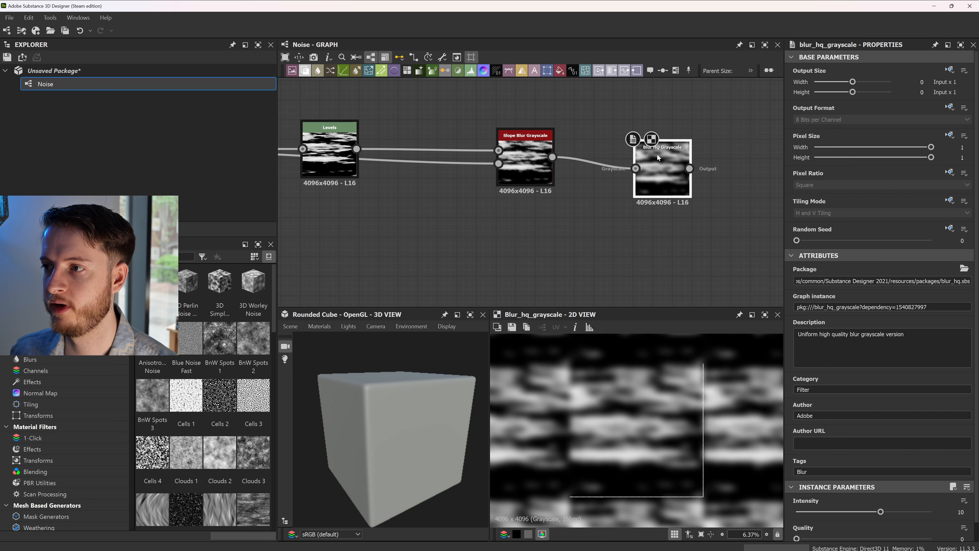
left_click_drag(657, 155, 660, 145)
middle_click_drag(655, 208, 563, 237)
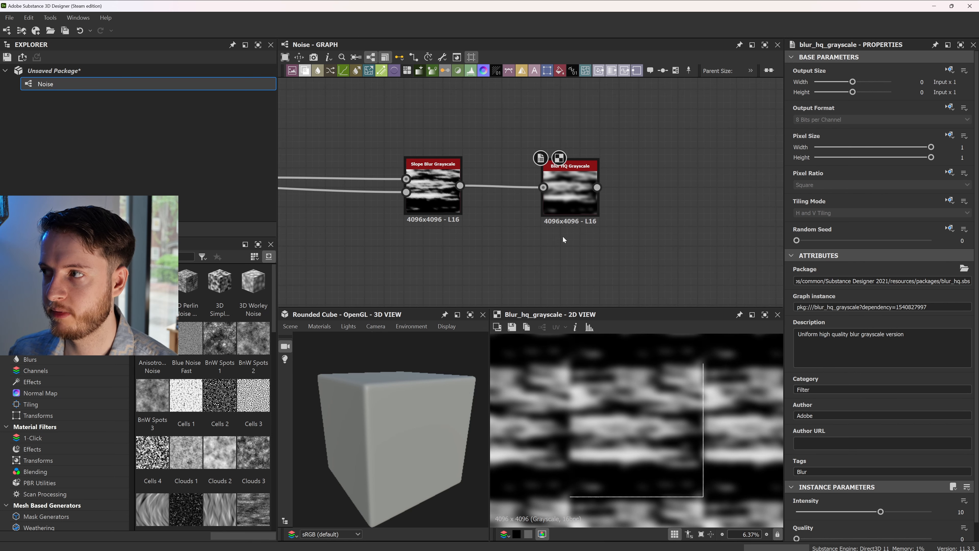
left_click_drag(580, 194, 600, 195)
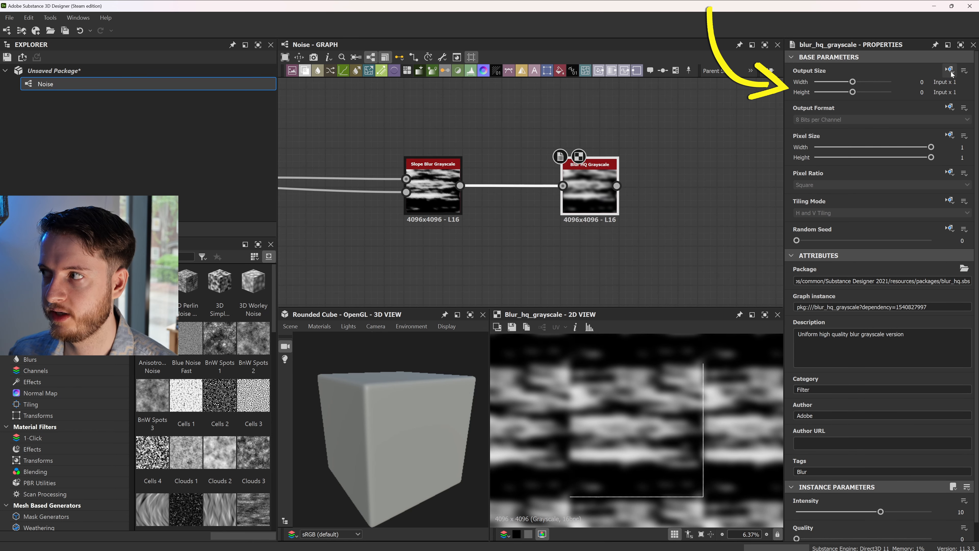
- Set the Blur HQ Grayscale node's output size to -2 in width and height, relative to its input
left_click_drag(852, 81, 846, 92)
scroll(599, 170, "up", 2)
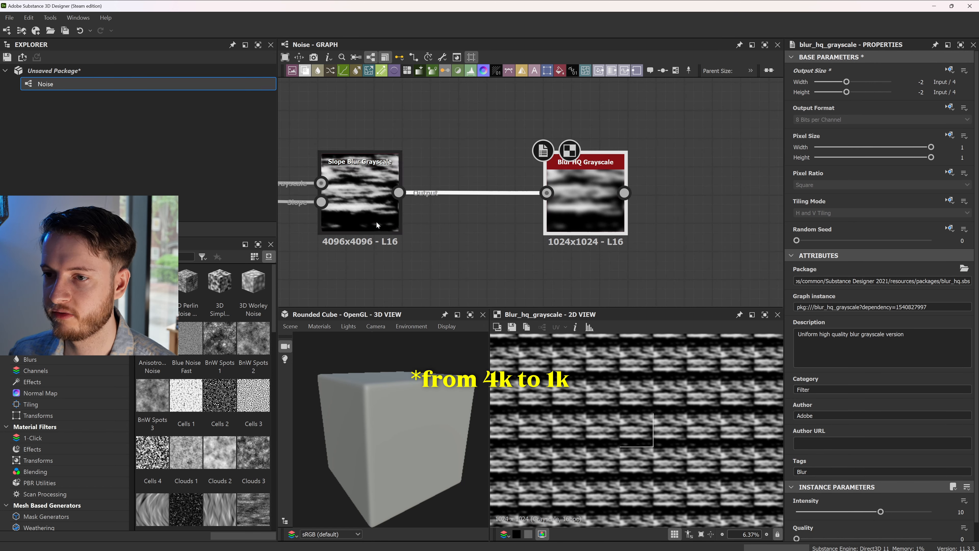
scroll(637, 430, "up", 7)
scroll(616, 247, "down", 2)
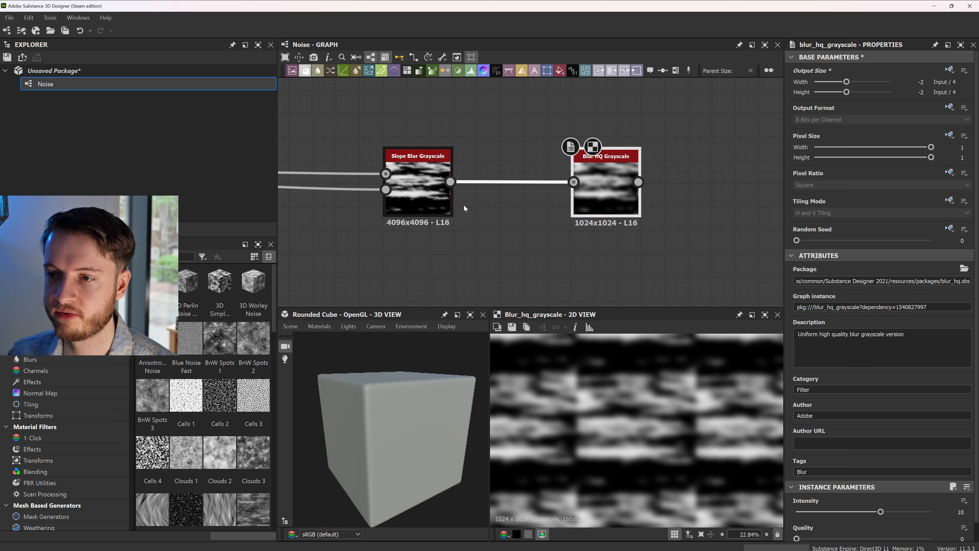
- Compare the 2D previews of the Slope Blur Grayscale and Blur HQ Grayscale nodes up close for differences in sharpness
left_click(443, 197)
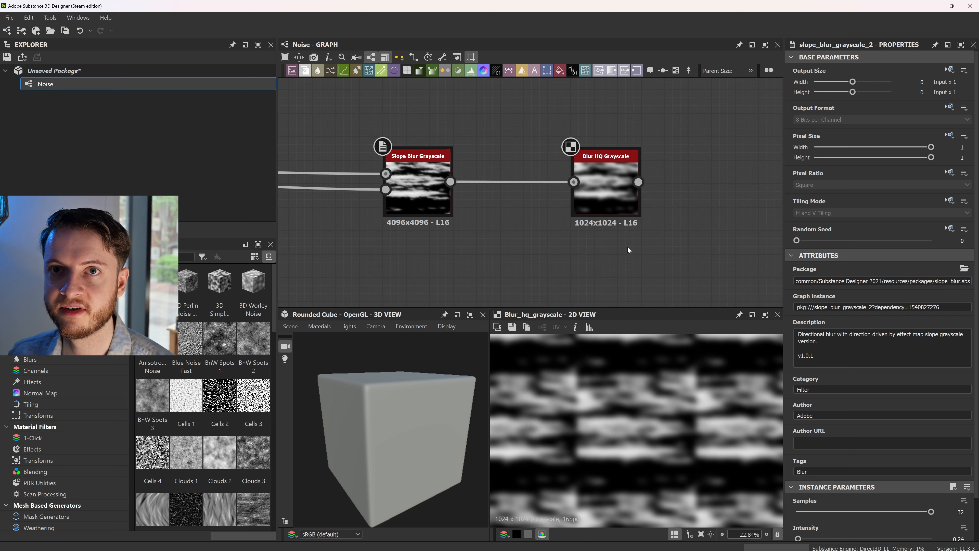
double_click(419, 203)
double_click(620, 210)
scroll(654, 411, "up", 3)
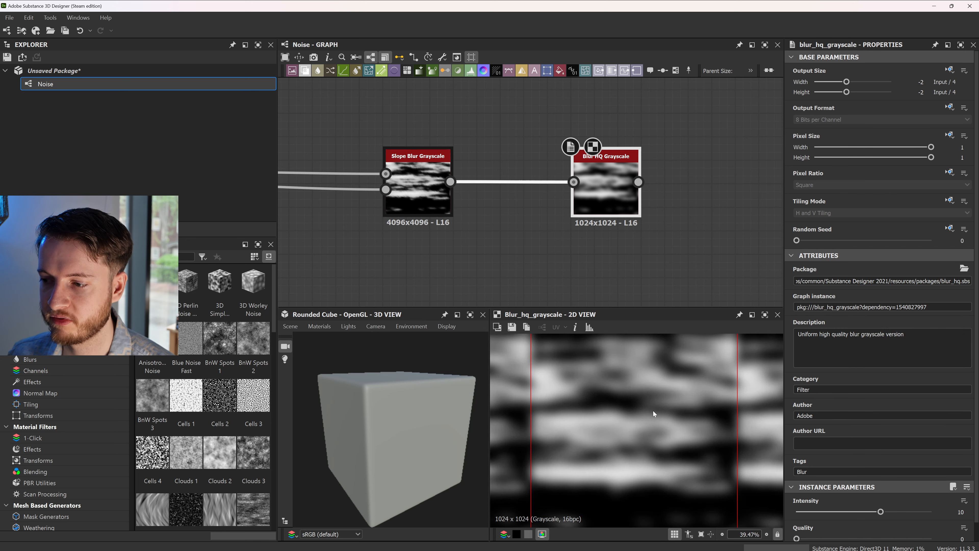
double_click(419, 199)
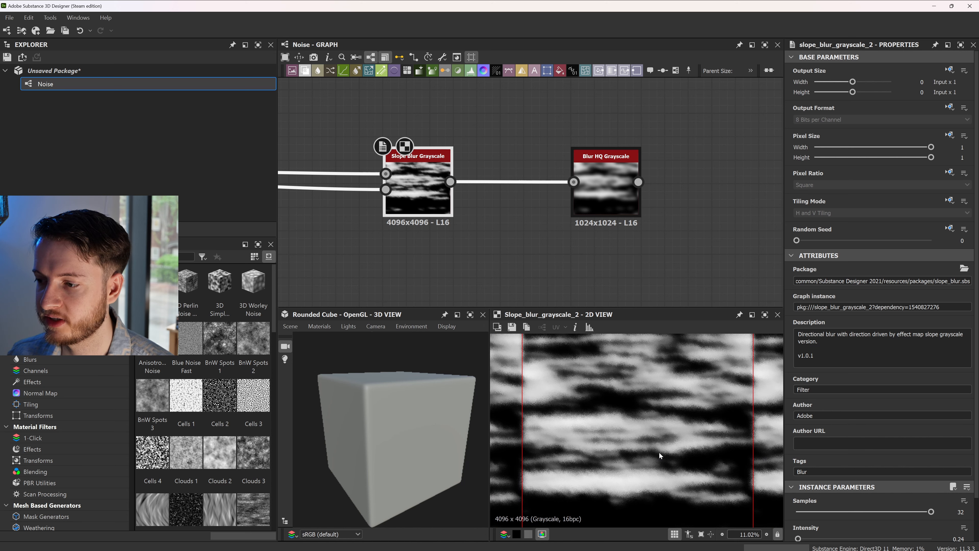
double_click(606, 198)
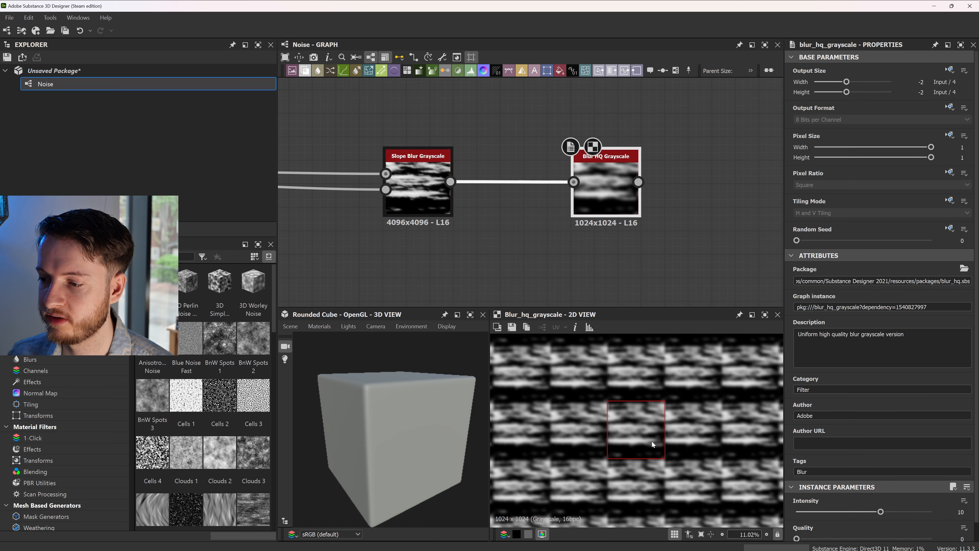
scroll(655, 445, "up", 3)
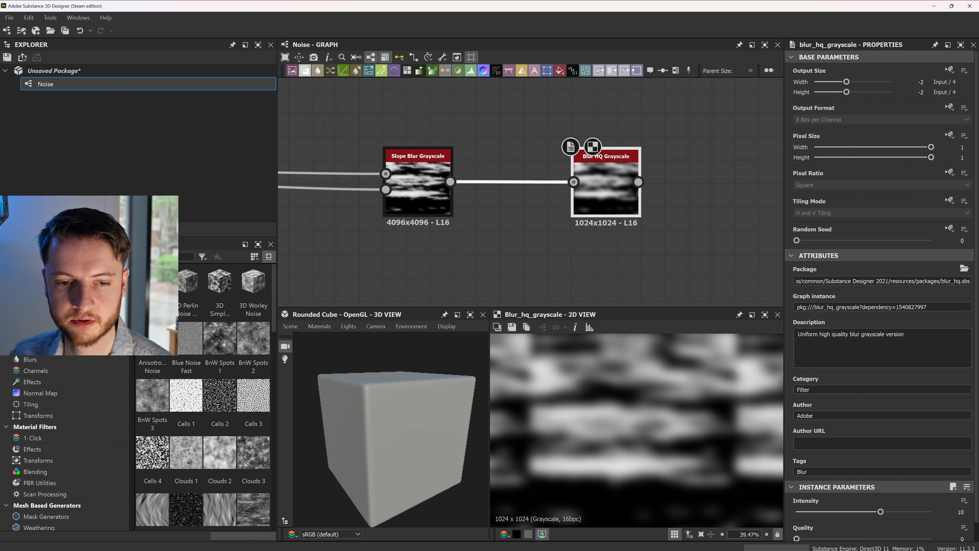
- Set the Blur HQ Grayscale node's Intensity to 0.66 and Quality to 1
scroll(896, 490, "down", 1)
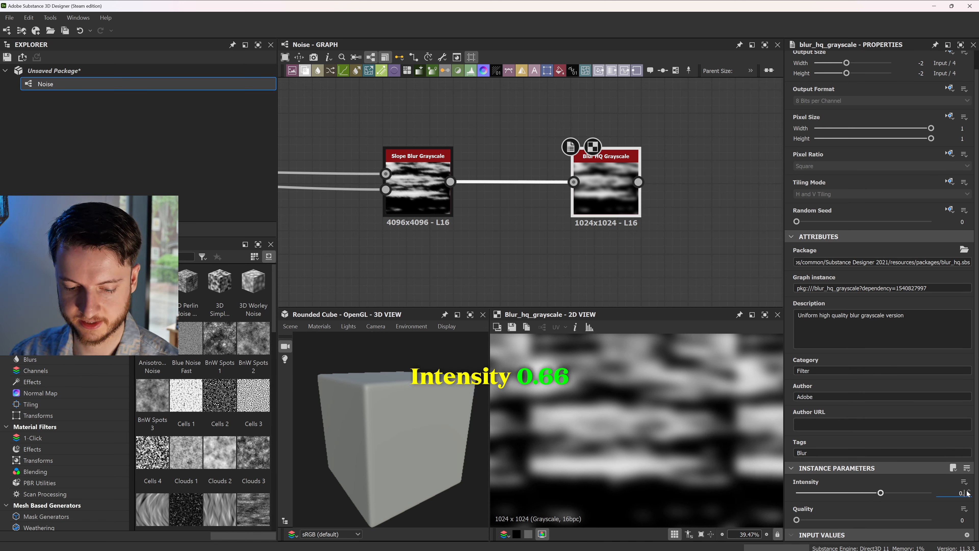
type("66")
key("Return")
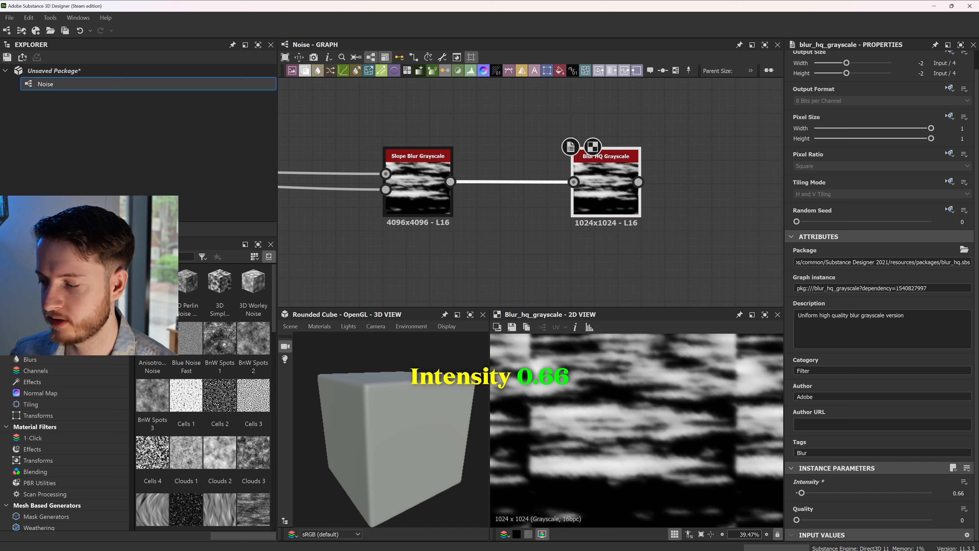
left_click(962, 519)
type("1")
key("Return")
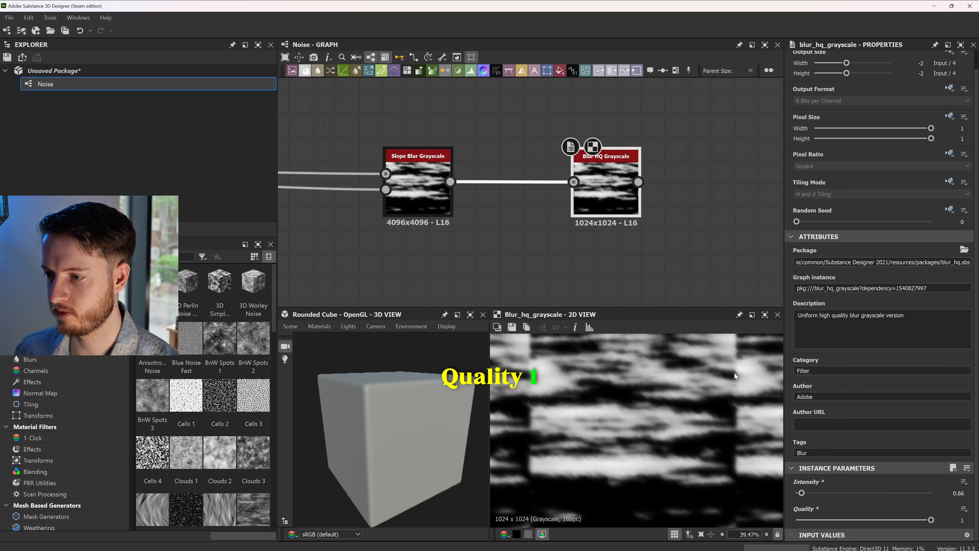
- Preview the Blur HQ Grayscale result and shift it and the Slope Blur Grayscale node slightly up the graph, level with each other
left_click_drag(418, 193, 418, 183)
double_click(611, 203)
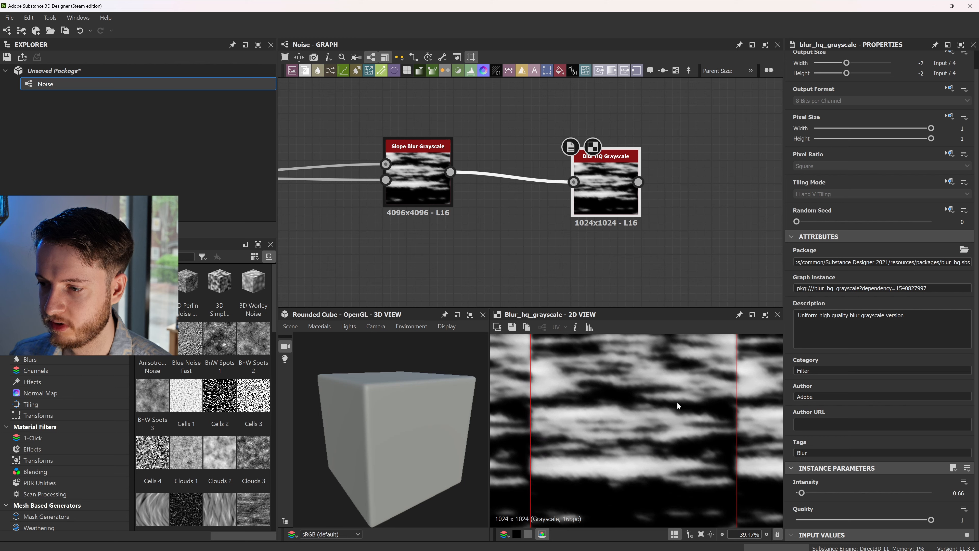
left_click(661, 279)
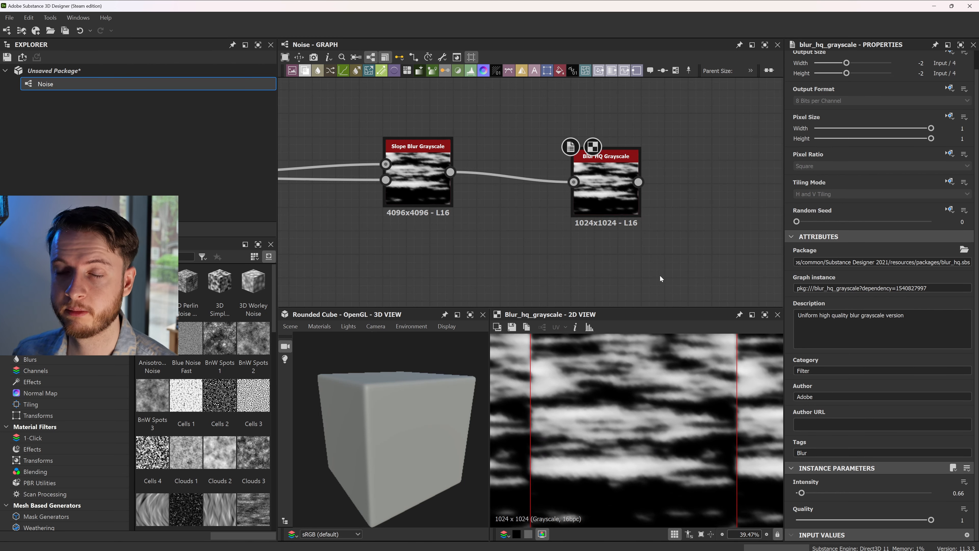
left_click_drag(595, 214, 595, 203)
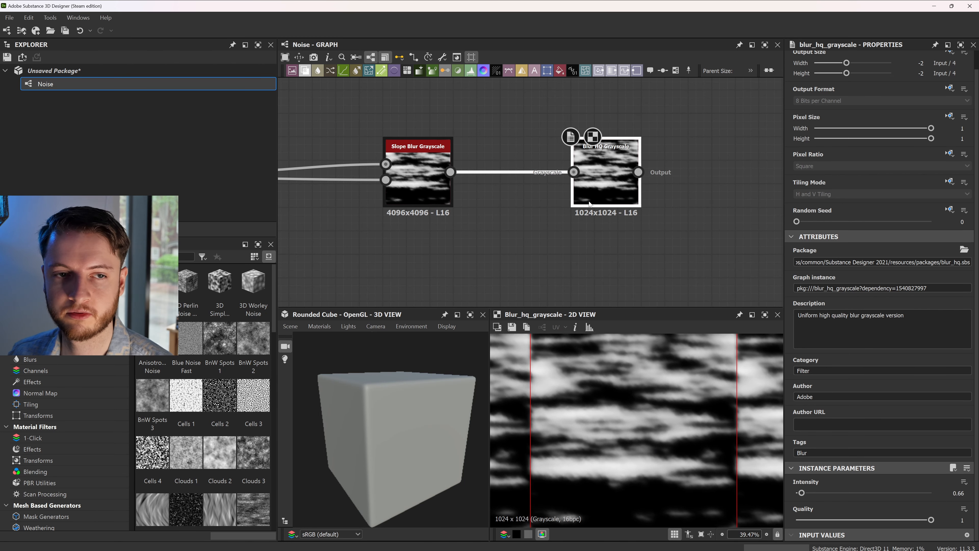
- Add a Gradient Map node to the Blur HQ Grayscale output and place it below and just beyond that node
middle_click_drag(721, 254, 500, 220)
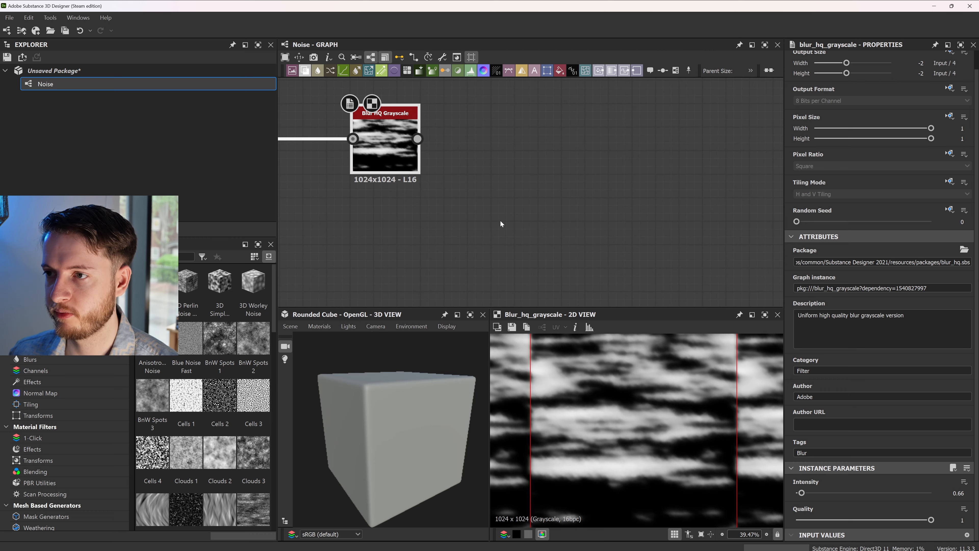
left_click_drag(417, 139, 535, 251)
type("gradie")
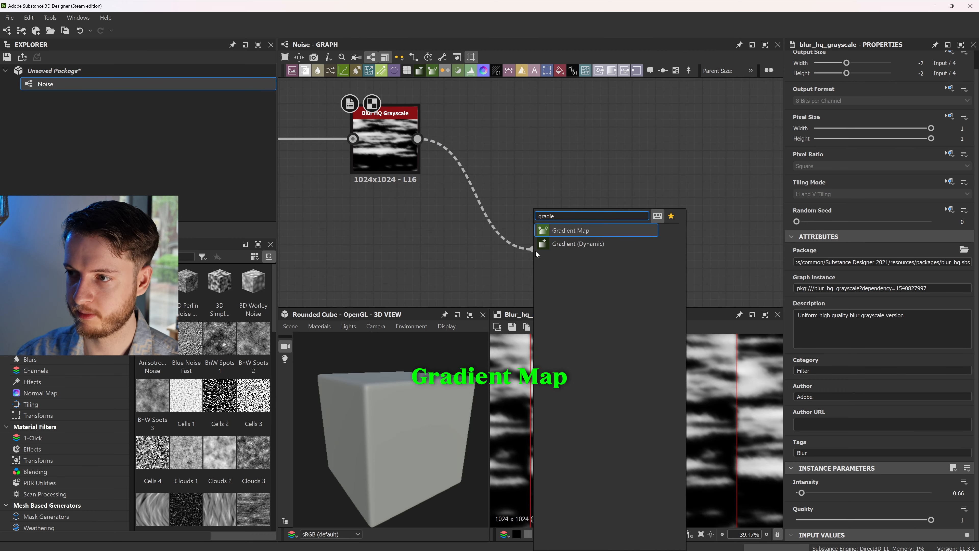
key("Escape")
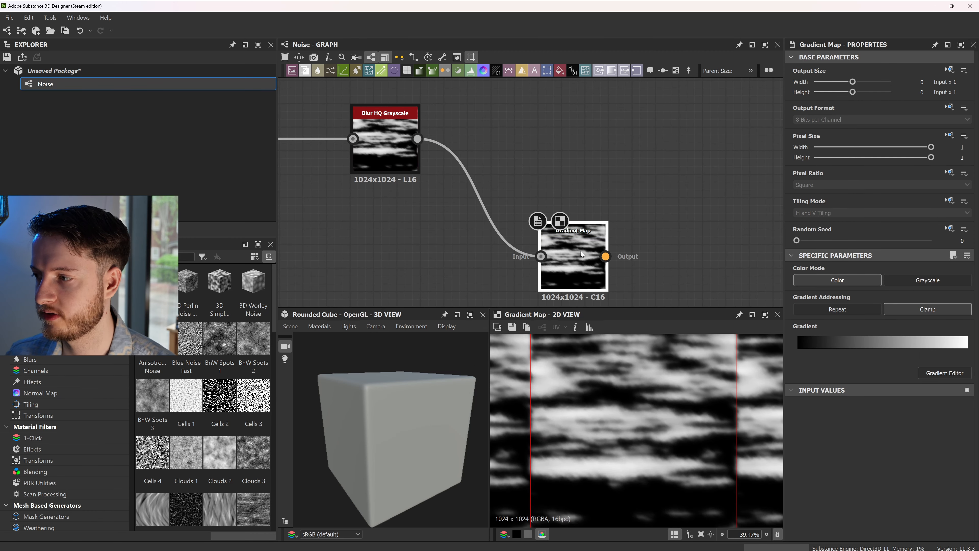
left_click_drag(576, 264, 534, 266)
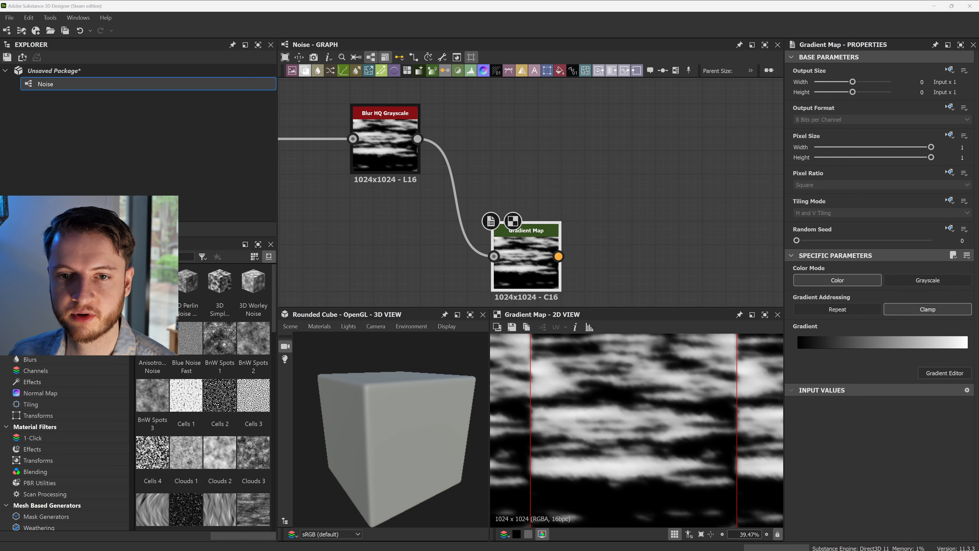
- Bring up the reference image of the purple-to-teal gradient and arrange it beside the Gradient Map's opened Gradient Editor
left_click_drag(0, 74, 238, 246)
left_click_drag(261, 481, 261, 364)
left_click_drag(247, 247, 233, 255)
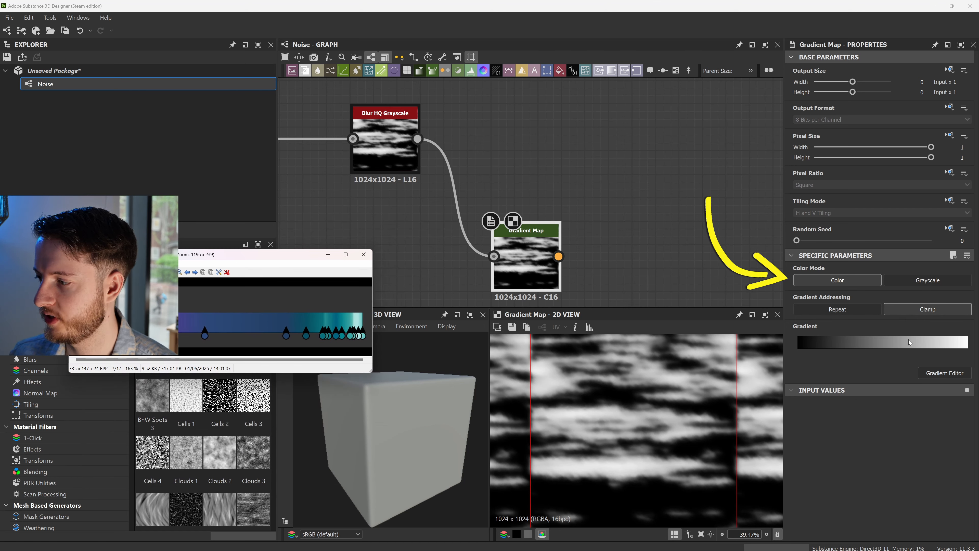
left_click(939, 373)
left_click_drag(144, 151, 428, 168)
key("alt+Tab")
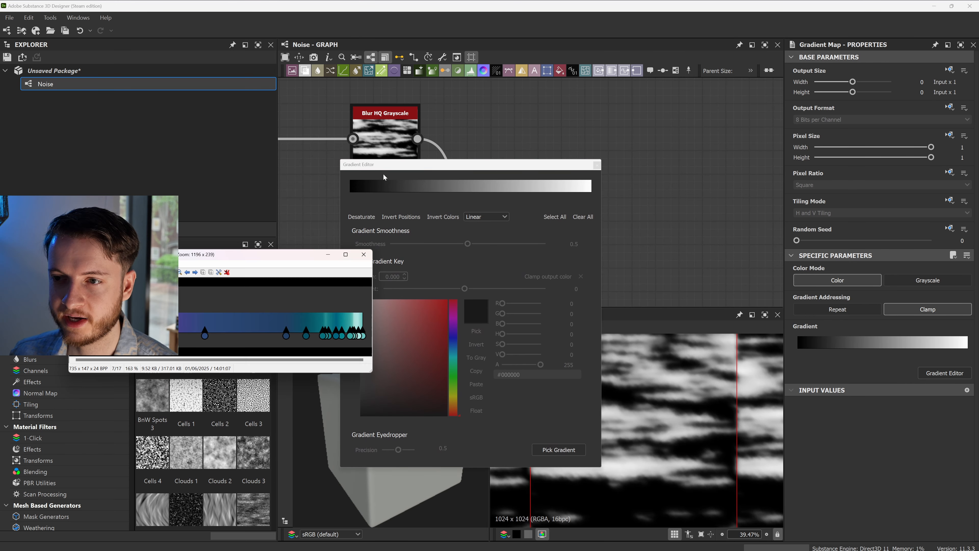
left_click_drag(296, 259, 2, 201)
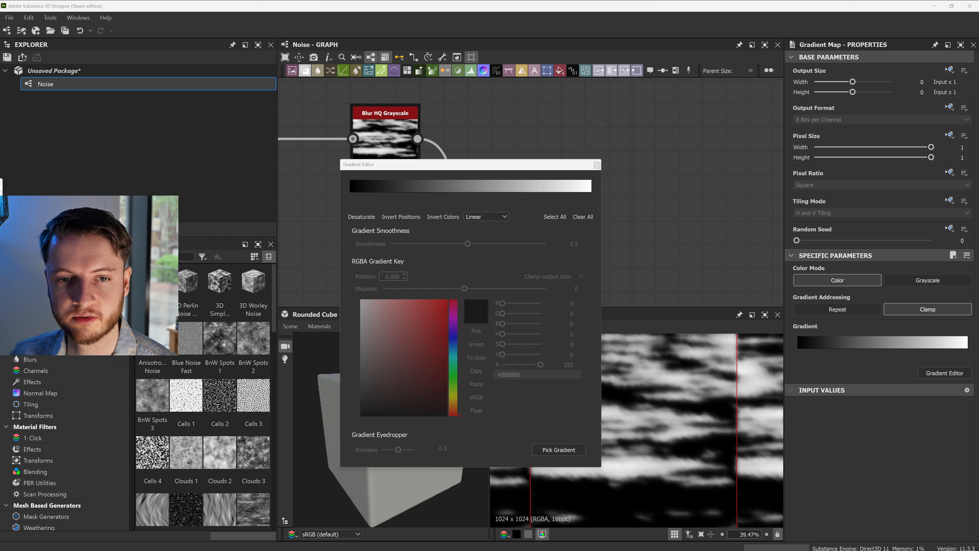
- Try sampling the whole gradient from the reference image with Pick Gradient, close the Gradient Editor and undo the sampled gradient
left_click(557, 452)
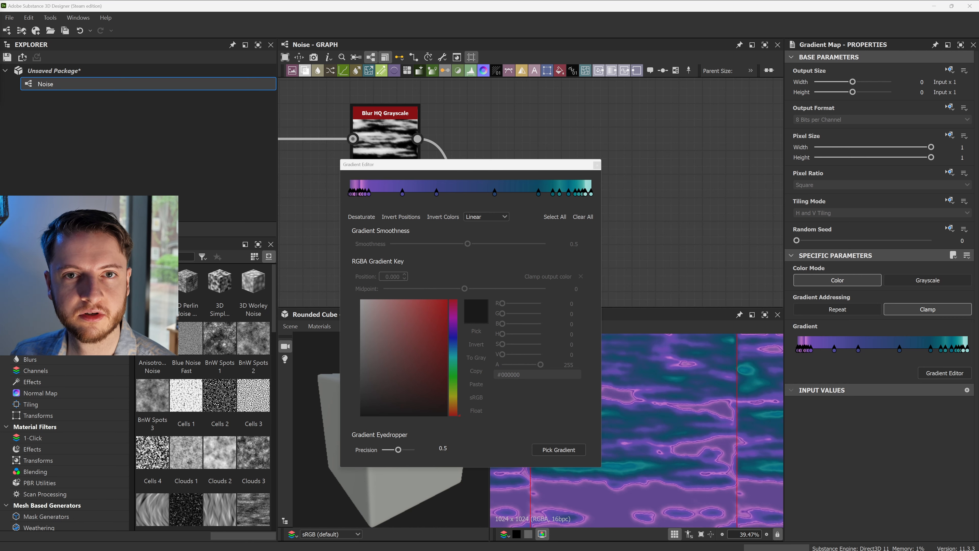
left_click_drag(508, 164, 392, 155)
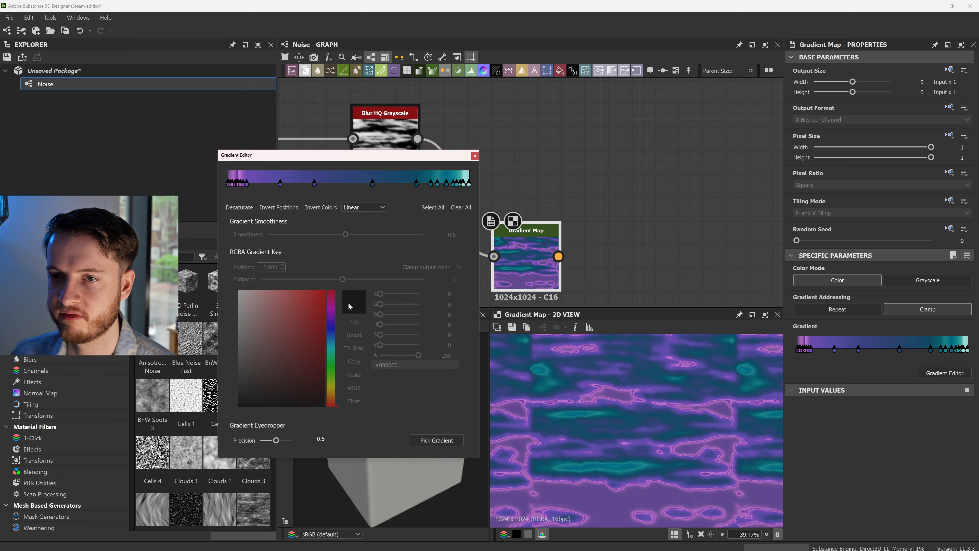
left_click_drag(256, 155, 265, 176)
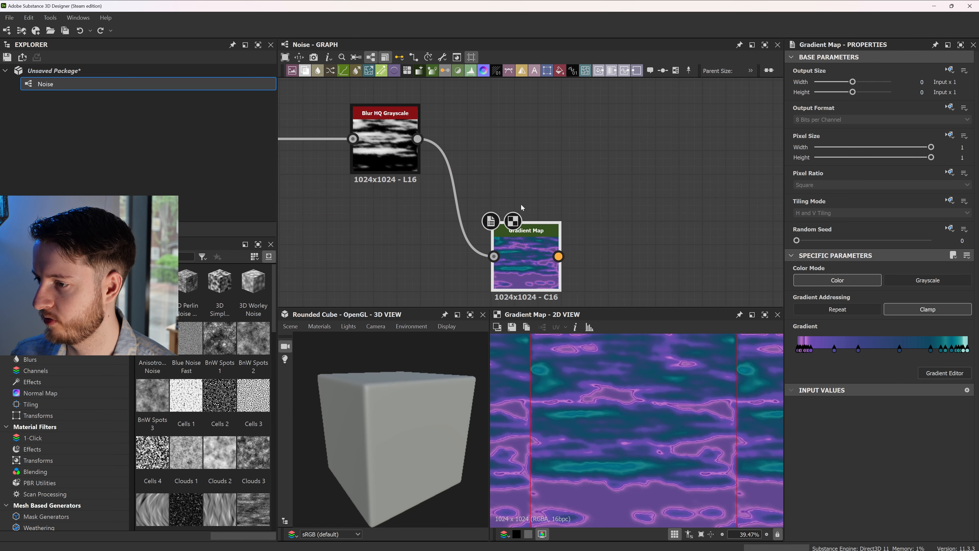
key("ctrl+z")
- Reopen the Gradient Map's Gradient Editor and colour the key at position 0 dark blue, #3e397b, sampled from the reference
left_click(945, 373)
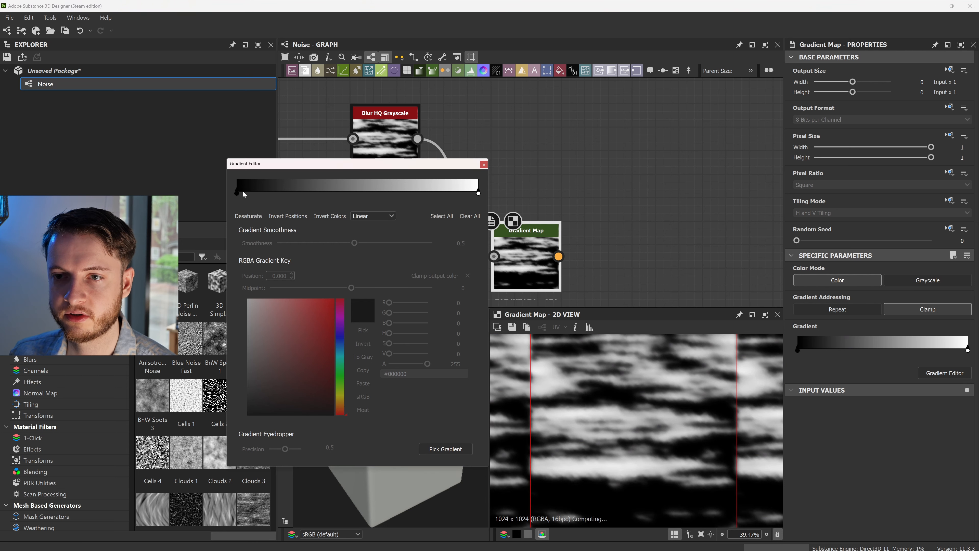
left_click(235, 193)
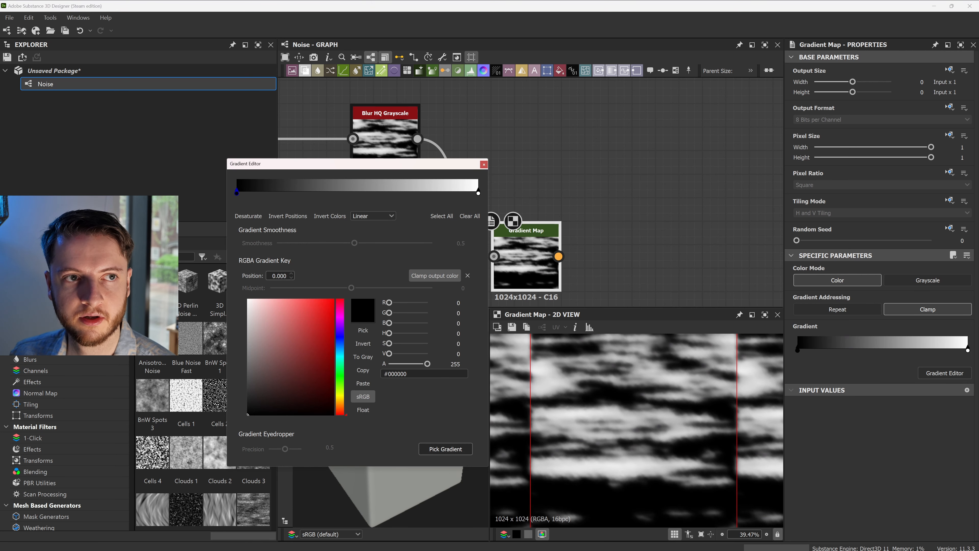
left_click(332, 318)
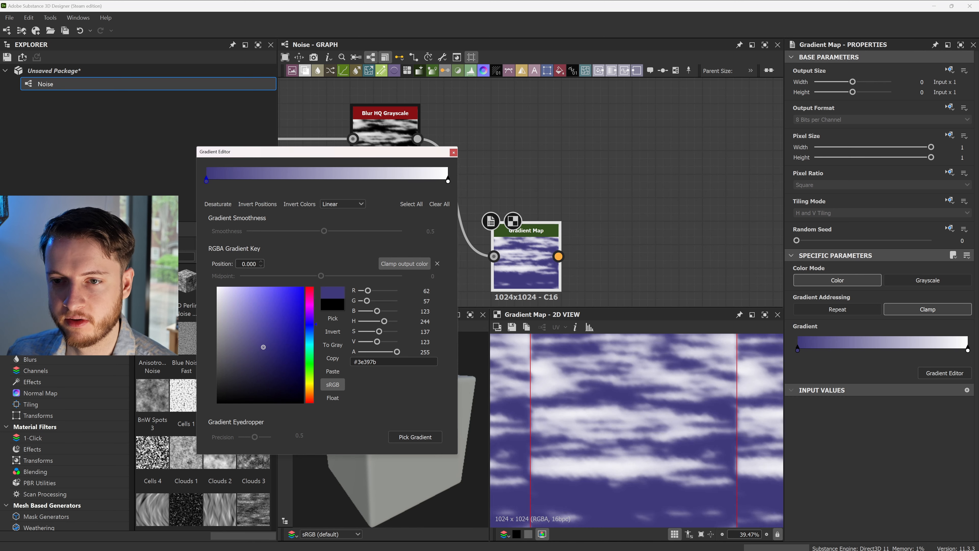
left_click(400, 359)
key("Return")
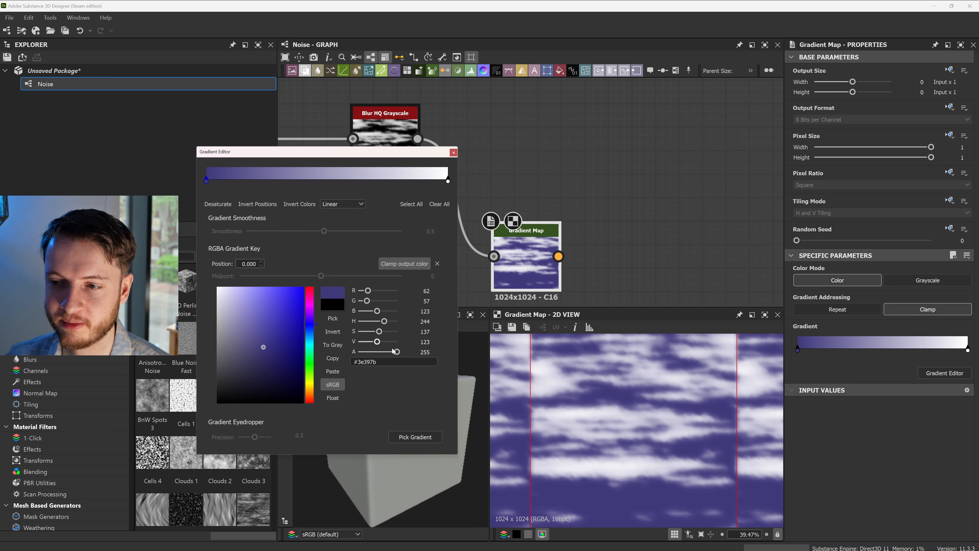
left_click(366, 362)
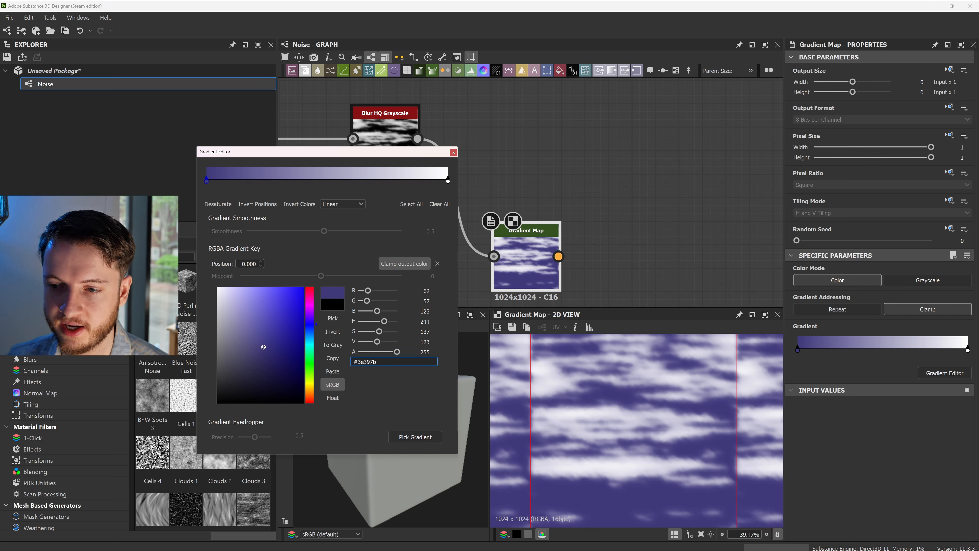
key("ctrl+a")
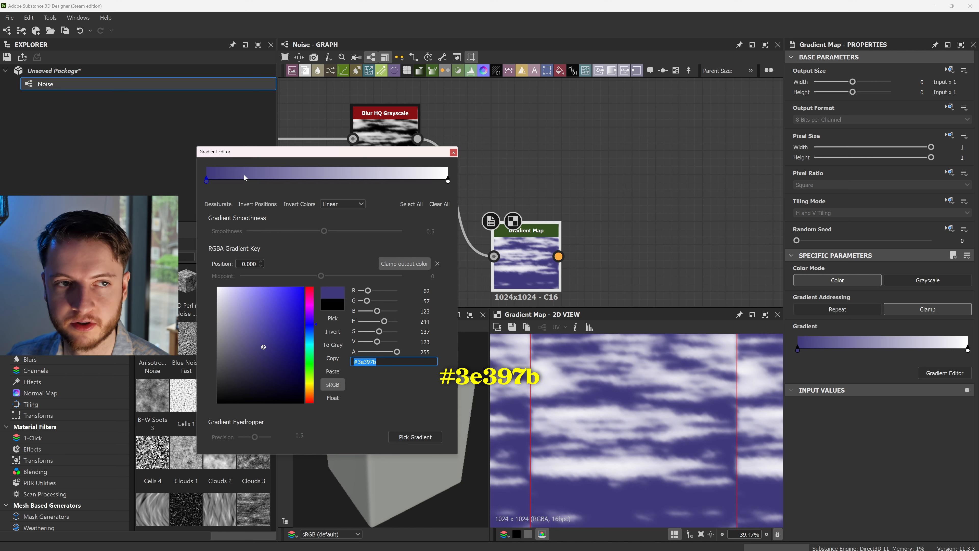
- Add gradient keys at position 0.040 in pink #c375ca and at 0.068 in #cd7dd1, sampling both colours from the reference
left_click(215, 178)
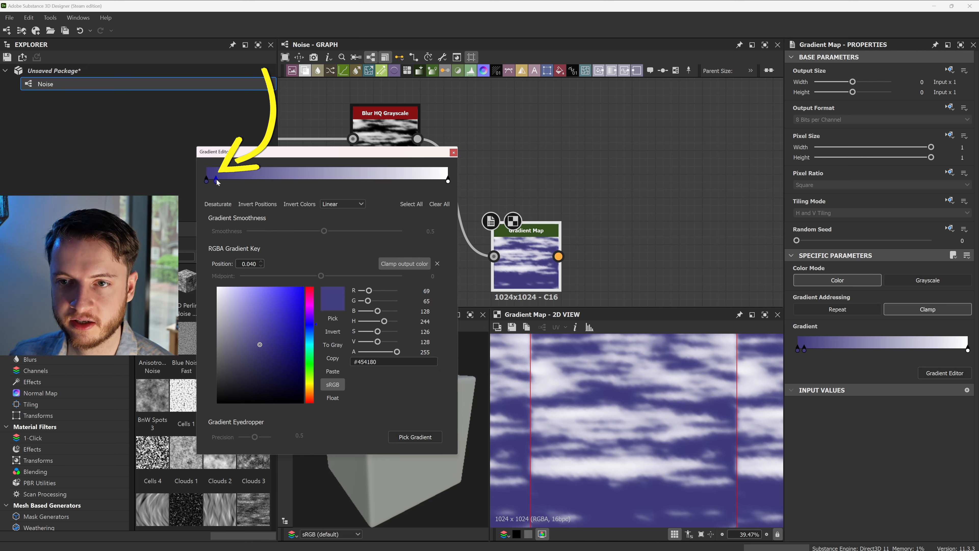
left_click(334, 320)
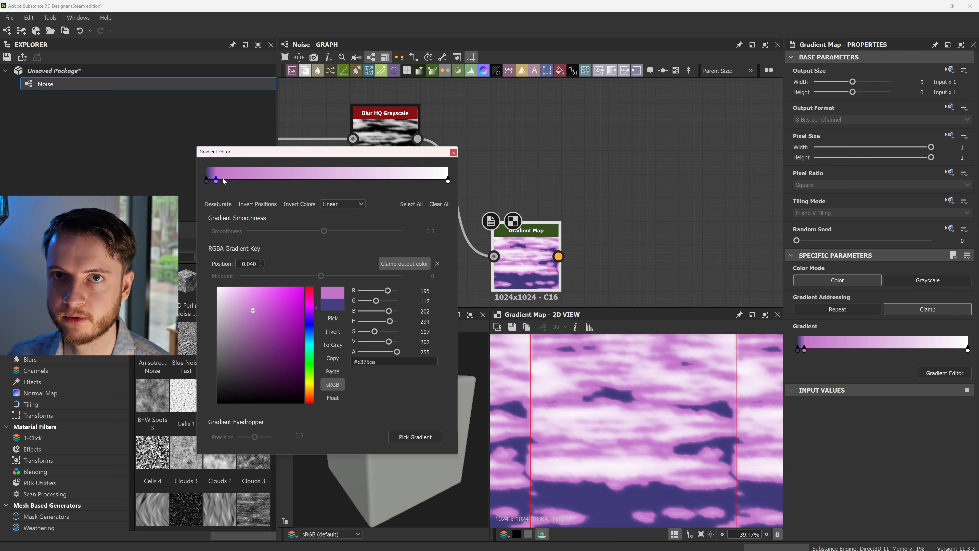
left_click(223, 179)
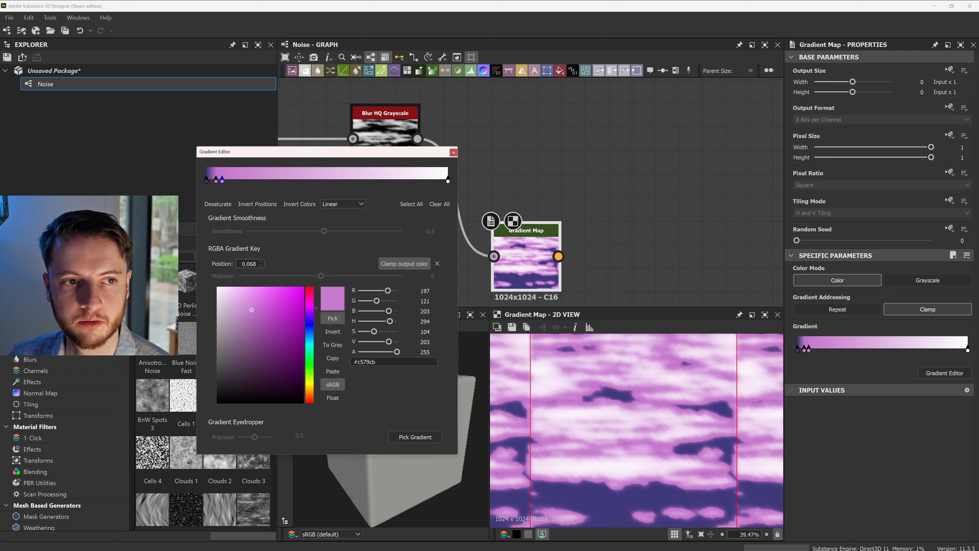
left_click(332, 317)
left_click(223, 181)
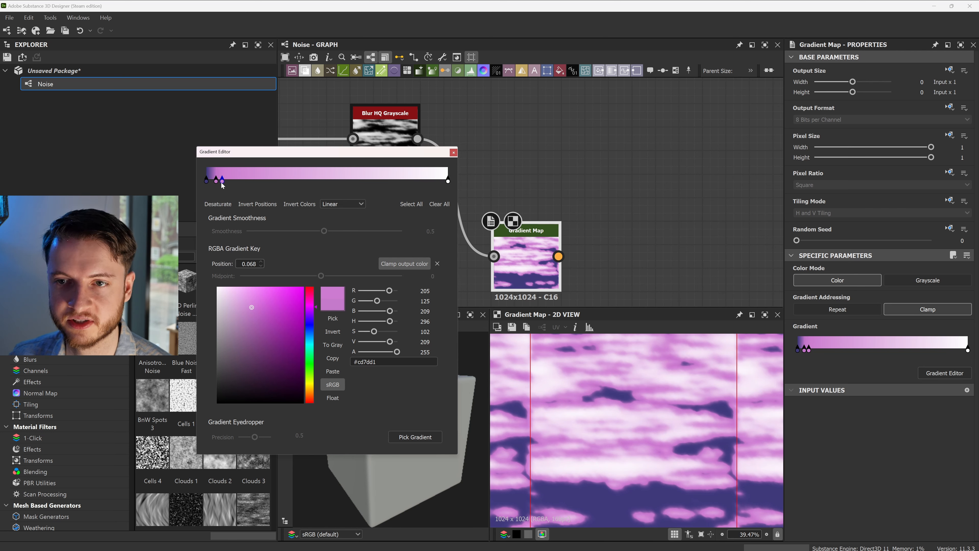
- Add a violet #6f49b2 key sampled from the reference at position 0.097, nudging the 0.040 pink key closer to its neighbour
left_click(230, 180)
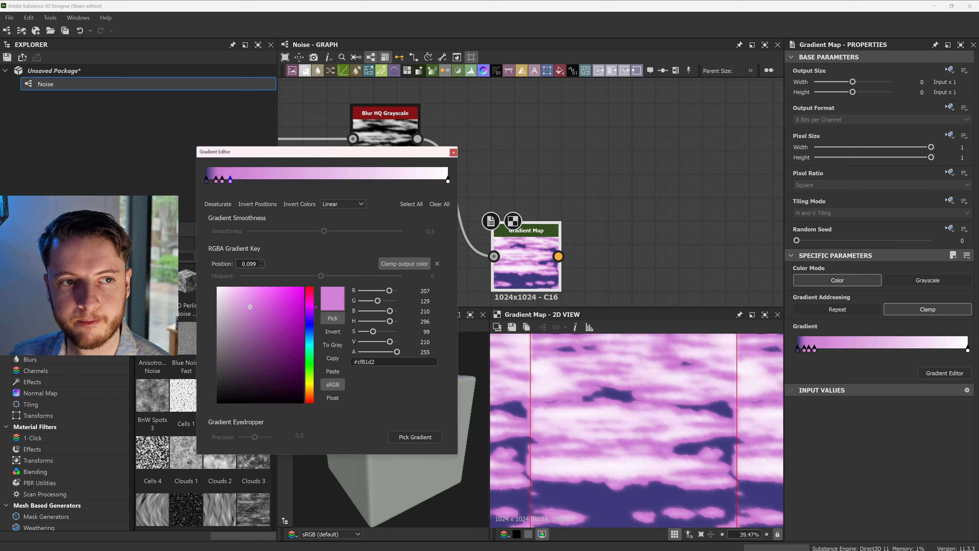
left_click(332, 318)
left_click(118, 171)
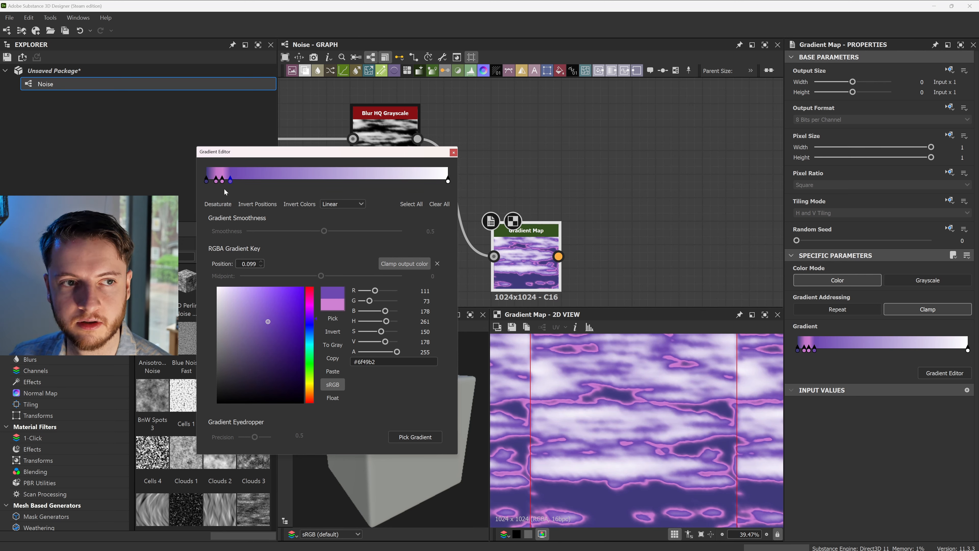
left_click_drag(230, 180, 223, 182)
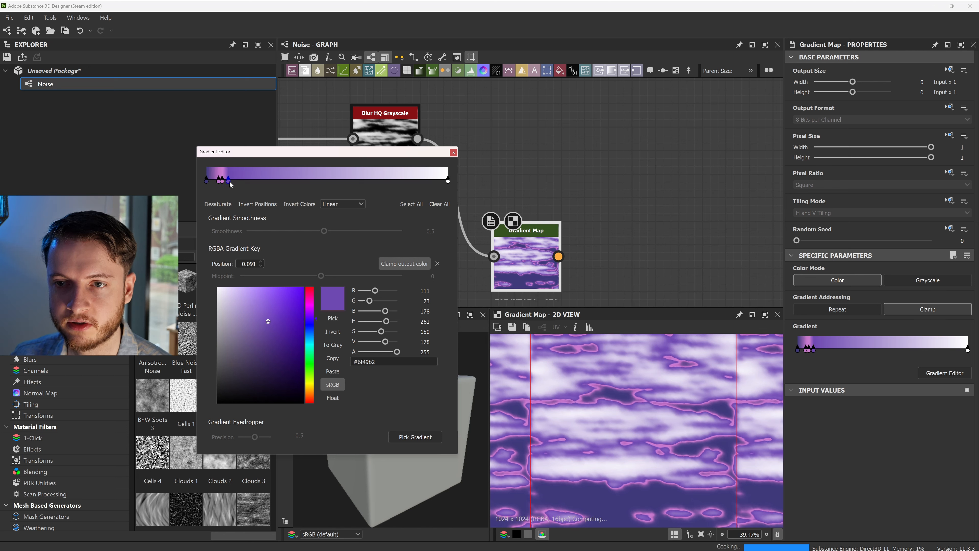
left_click(231, 183)
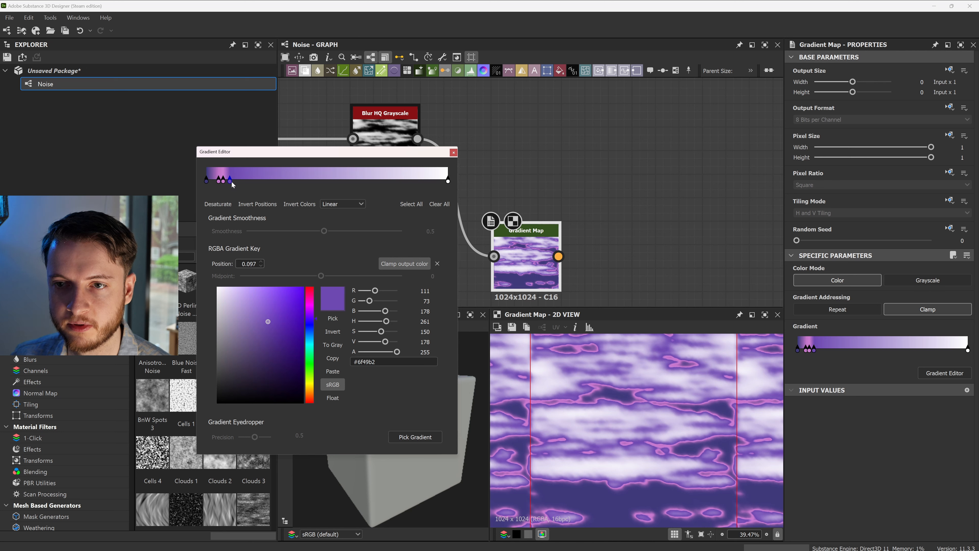
- Move the violet gradient key between the two pink keys, tighten their spacing, and add another violet #6f49b2 key at position 0.103
left_click_drag(232, 183, 222, 184)
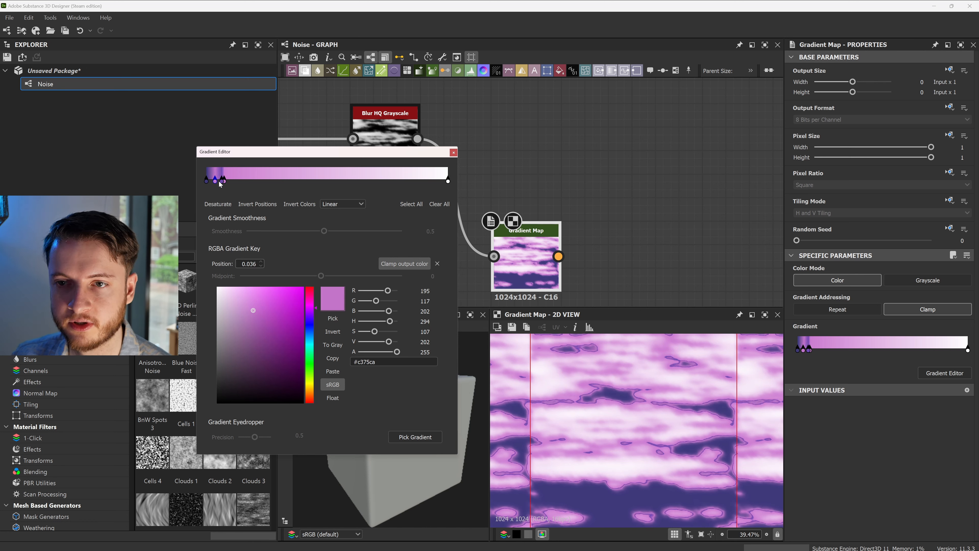
left_click(219, 183)
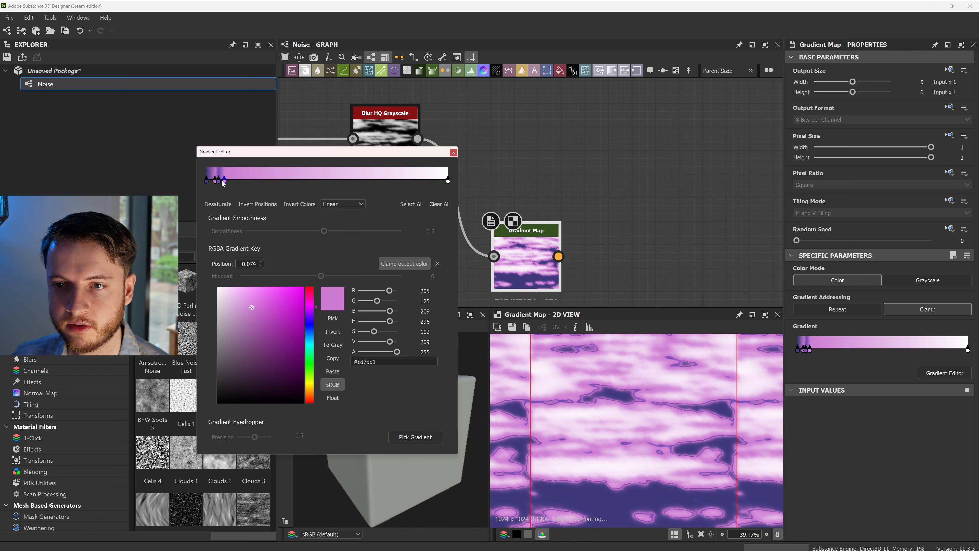
left_click_drag(224, 182, 223, 182)
left_click(231, 180)
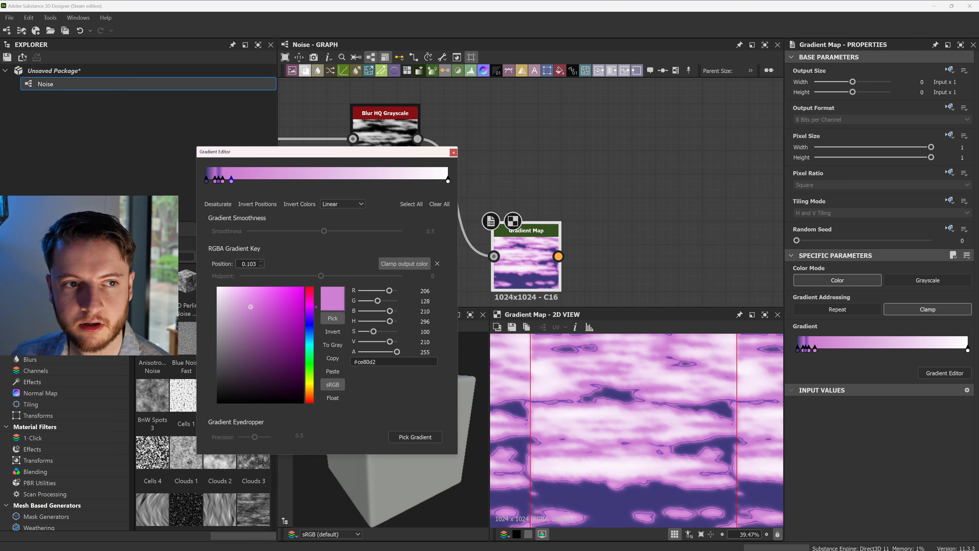
left_click(219, 180)
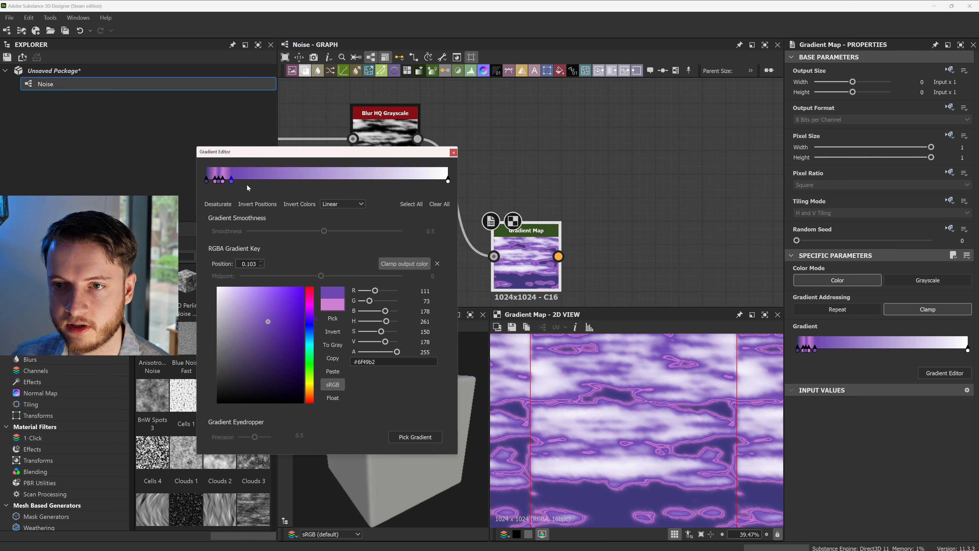
- Add gradient keys at position 0.200 in blue #5557a7 and at 0.295, sampling both colours from the reference
left_click(255, 181)
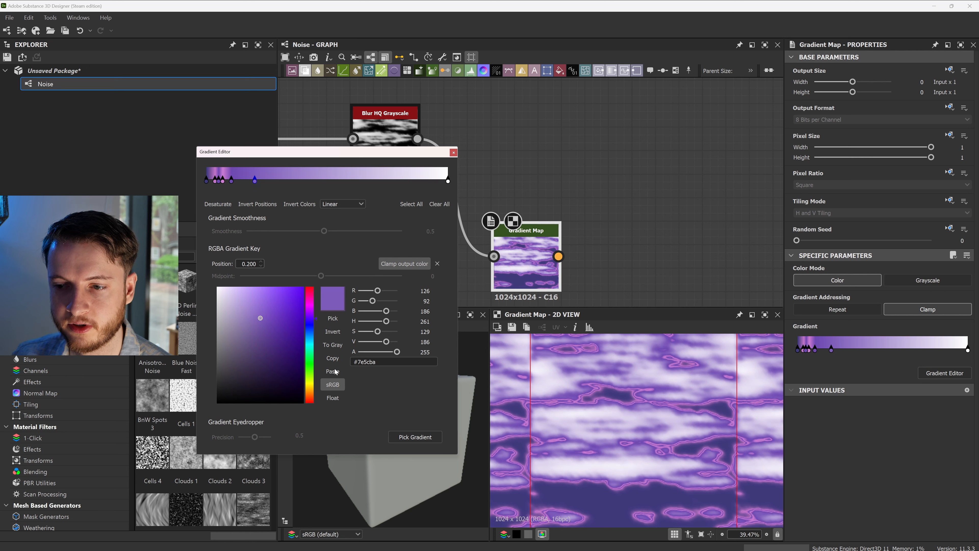
left_click(333, 317)
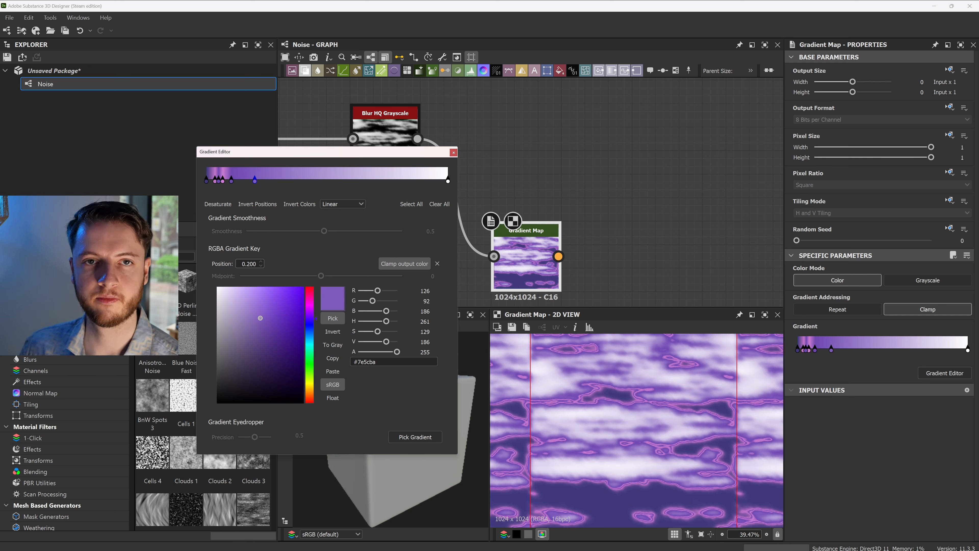
left_click(617, 501)
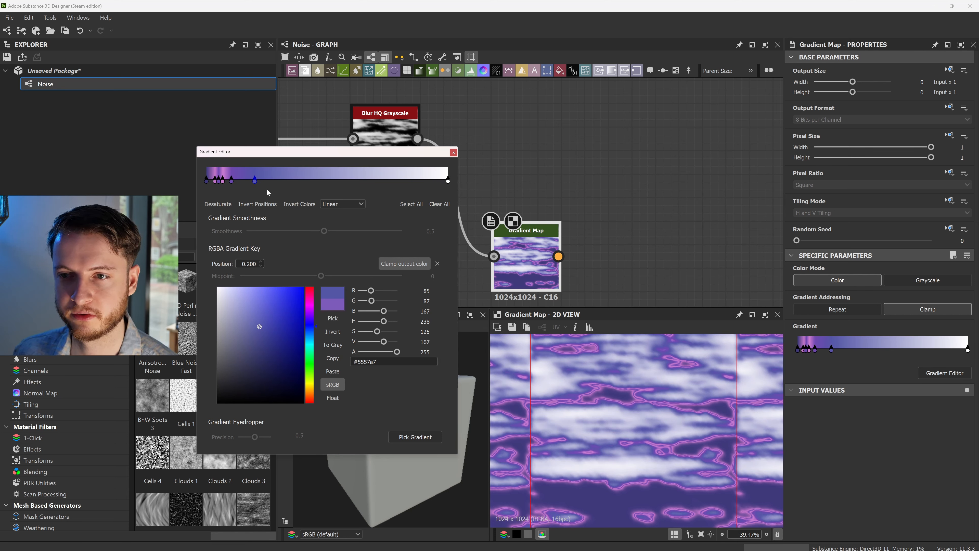
left_click(277, 180)
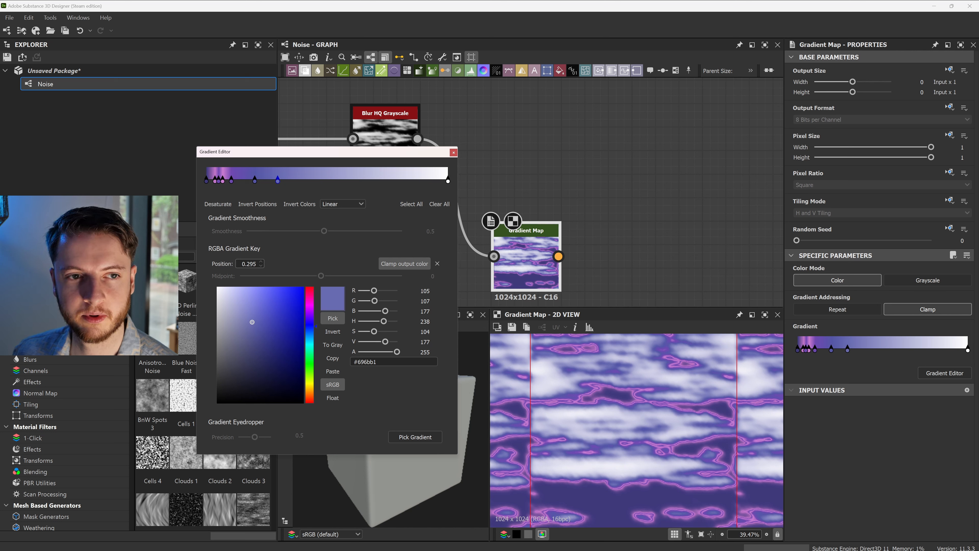
left_click(261, 174)
- Add sampled gradient keys at position 0.380 and in dark blue #213f61 at 0.483, and move the latter to 0.662
left_click(297, 178)
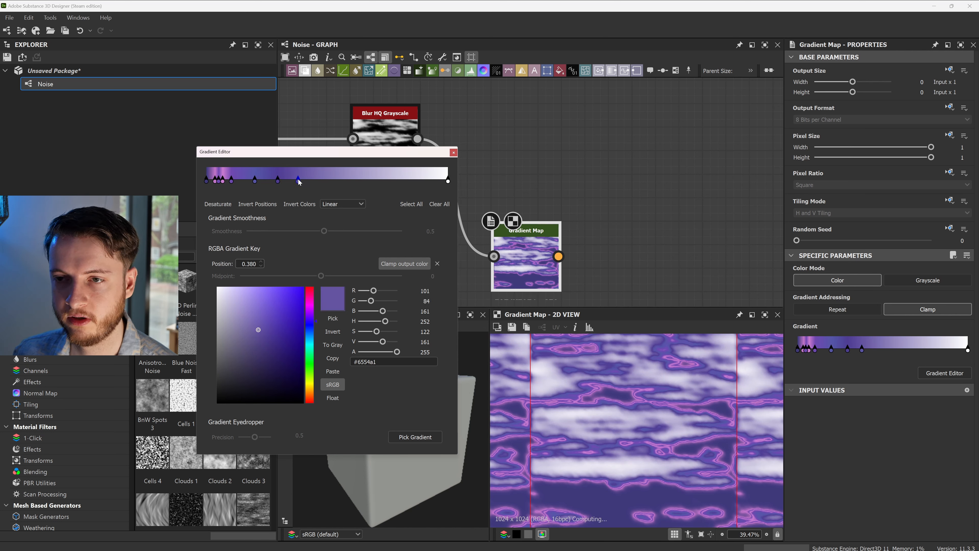
left_click(332, 318)
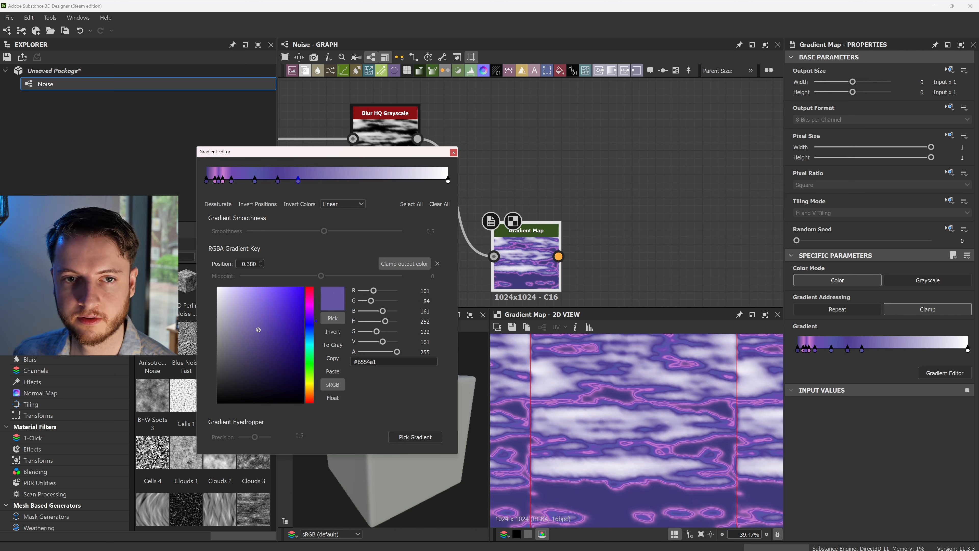
left_click(322, 178)
left_click(333, 320)
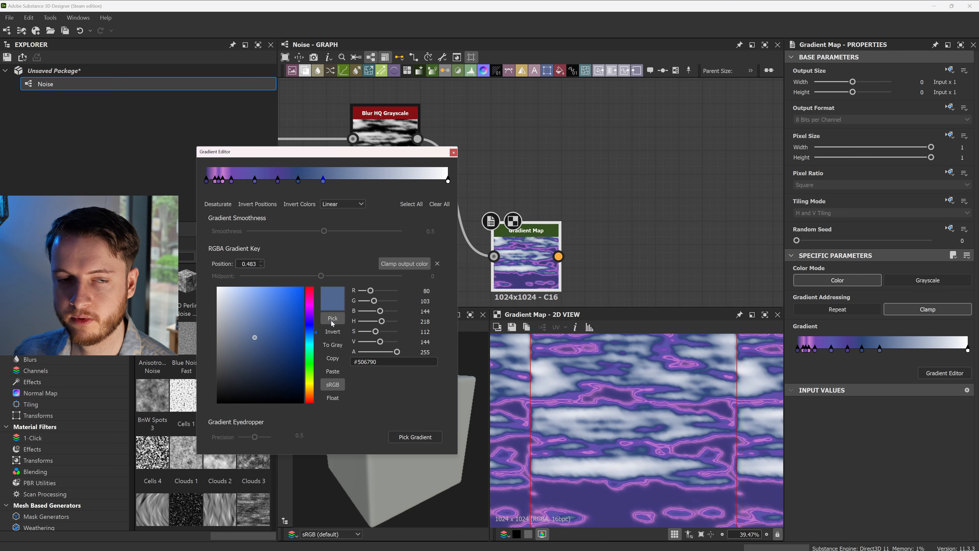
left_click(324, 183)
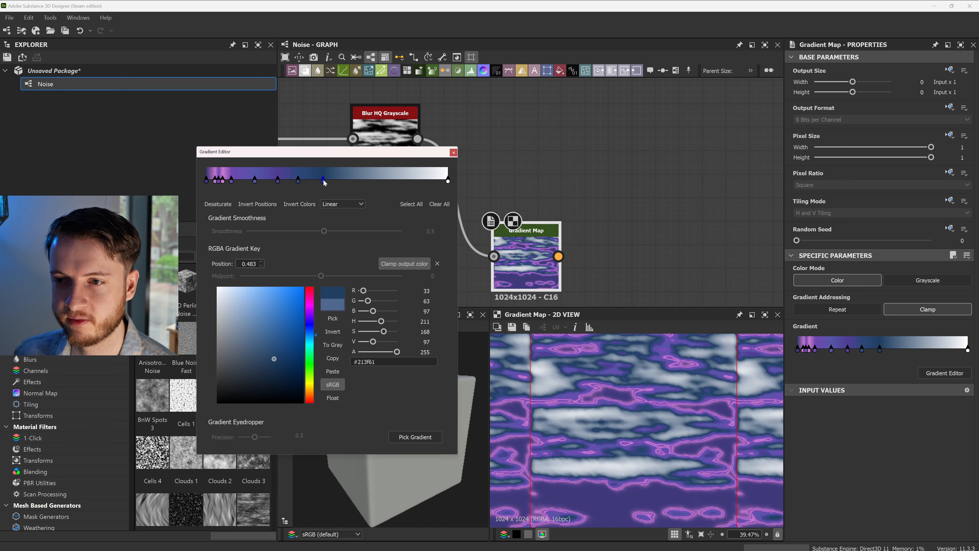
left_click_drag(324, 181, 365, 186)
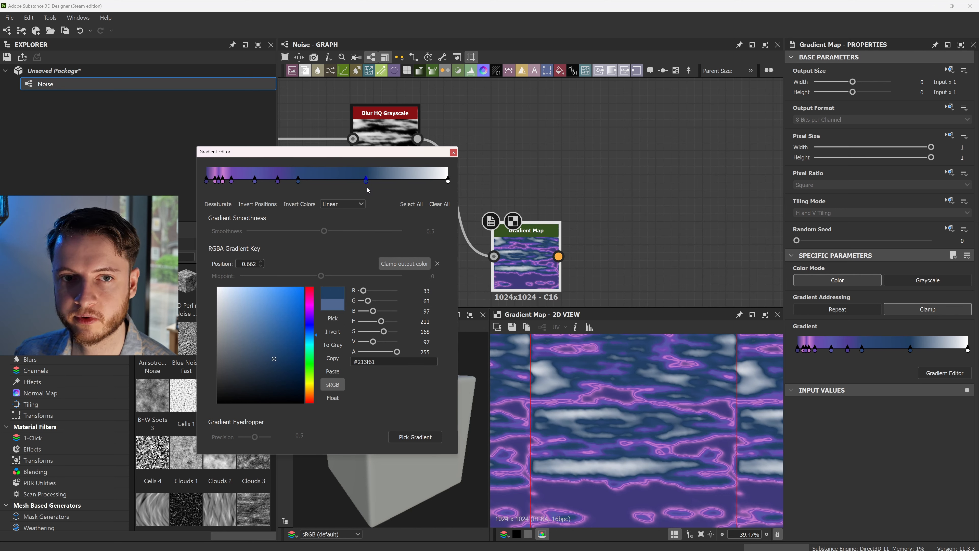
- Add a dark teal #085063 key at position 0.743 and a sampled teal #269597 key placed close to it at 0.766
left_click(386, 181)
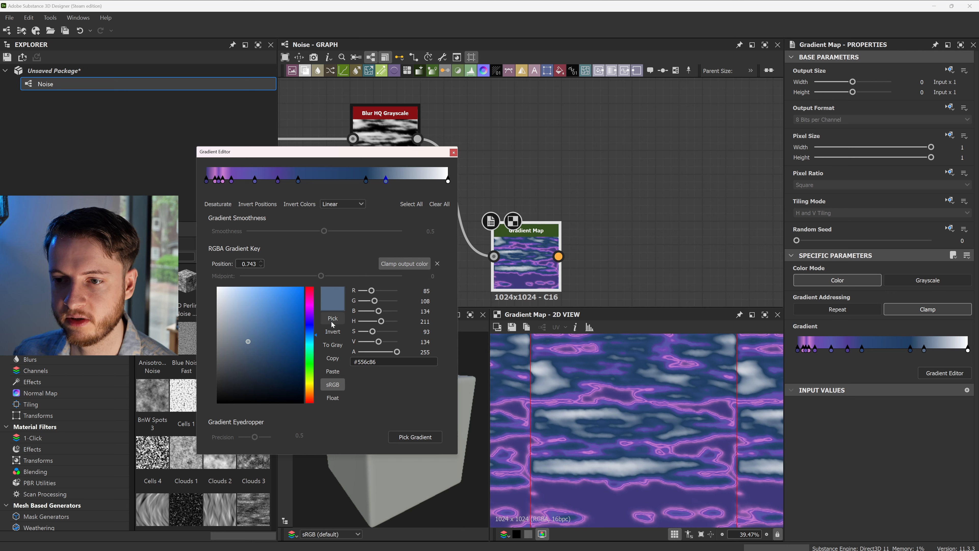
left_click(308, 178)
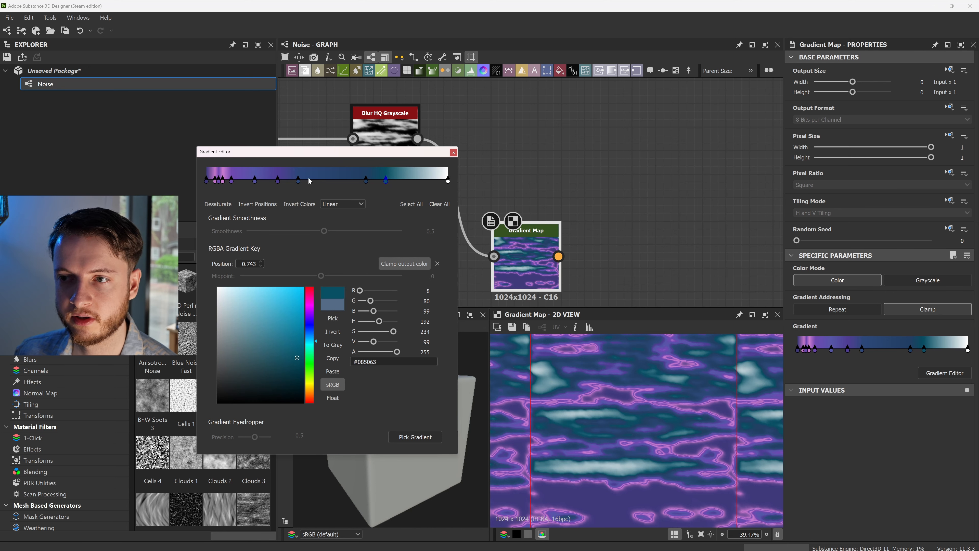
left_click(400, 180)
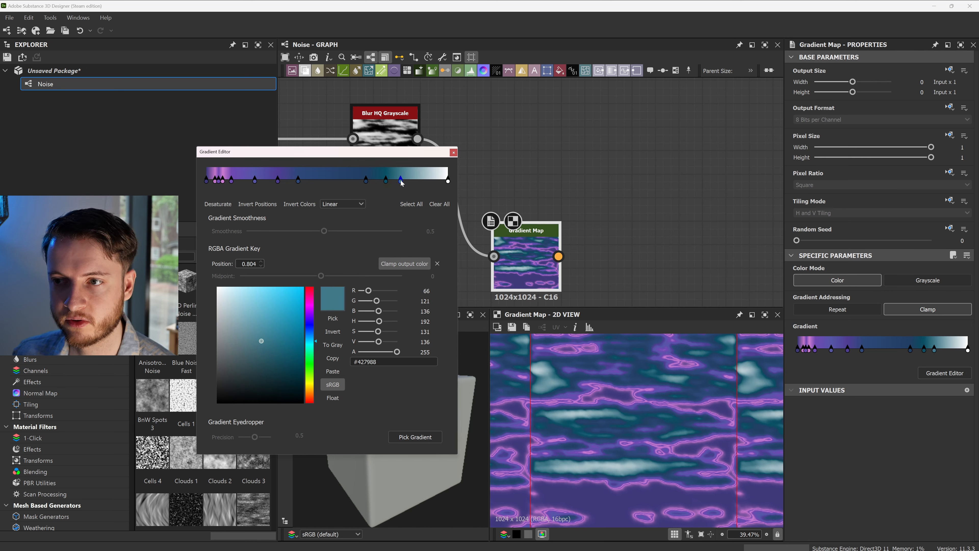
left_click(333, 318)
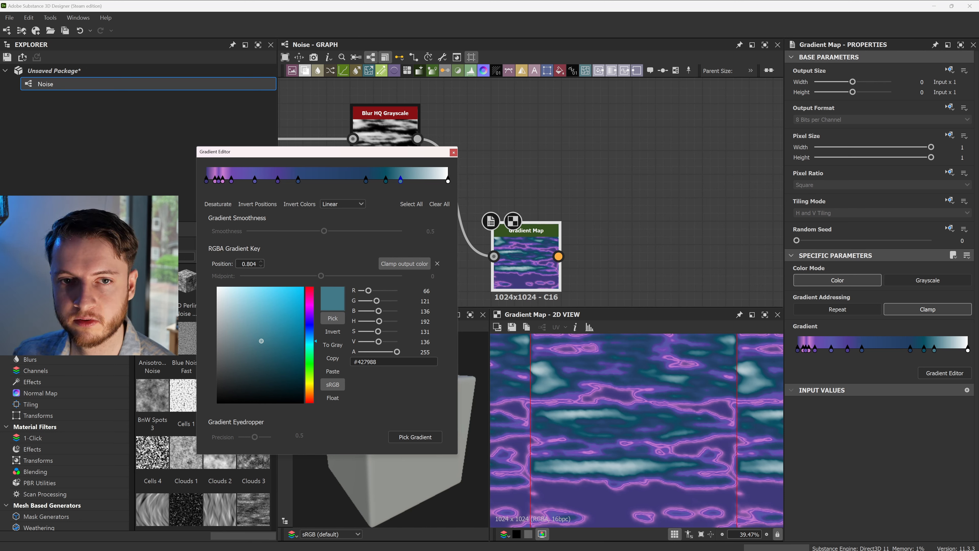
left_click(354, 166)
left_click_drag(400, 181, 392, 183)
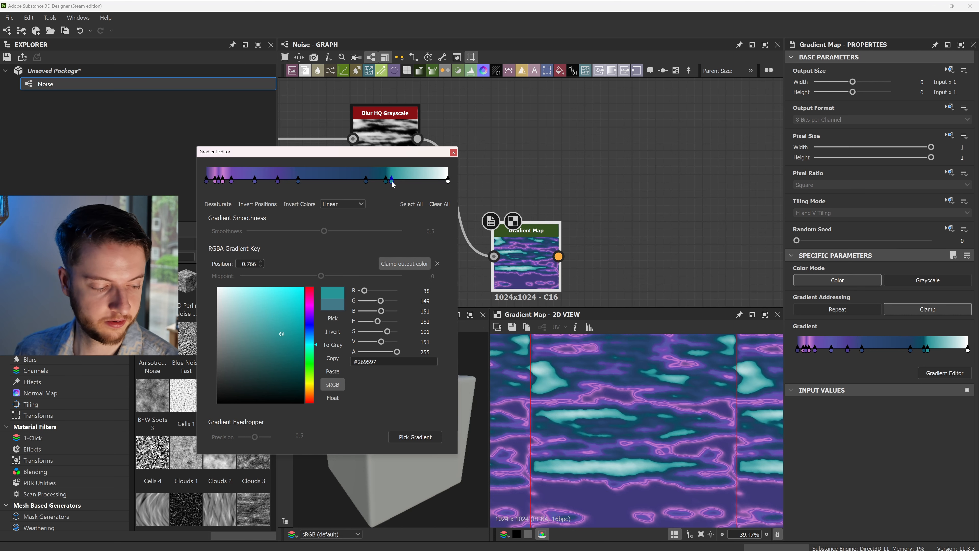
- Add gradient keys at position 0.787 and in deep blue-teal #00647f at 0.831, sampling both colours from the reference
left_click(397, 182)
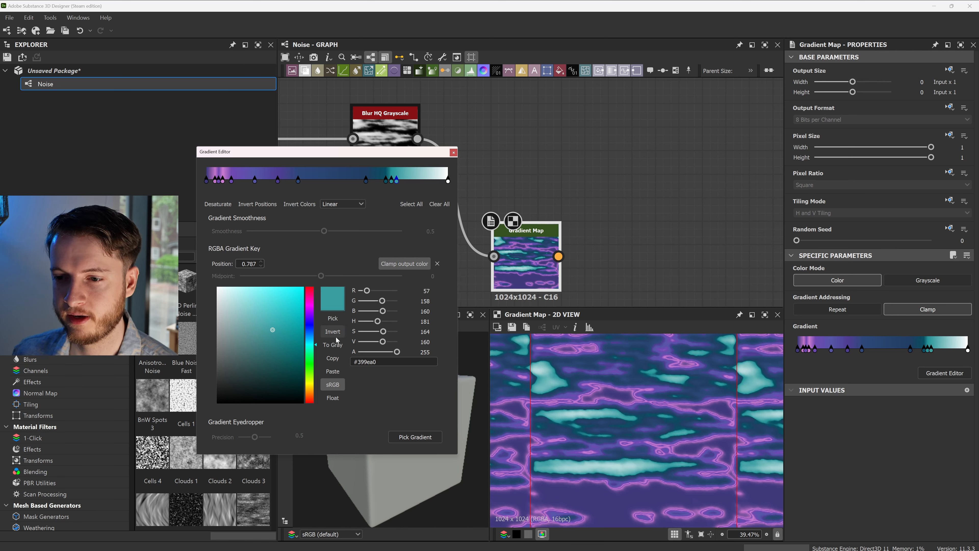
left_click(332, 318)
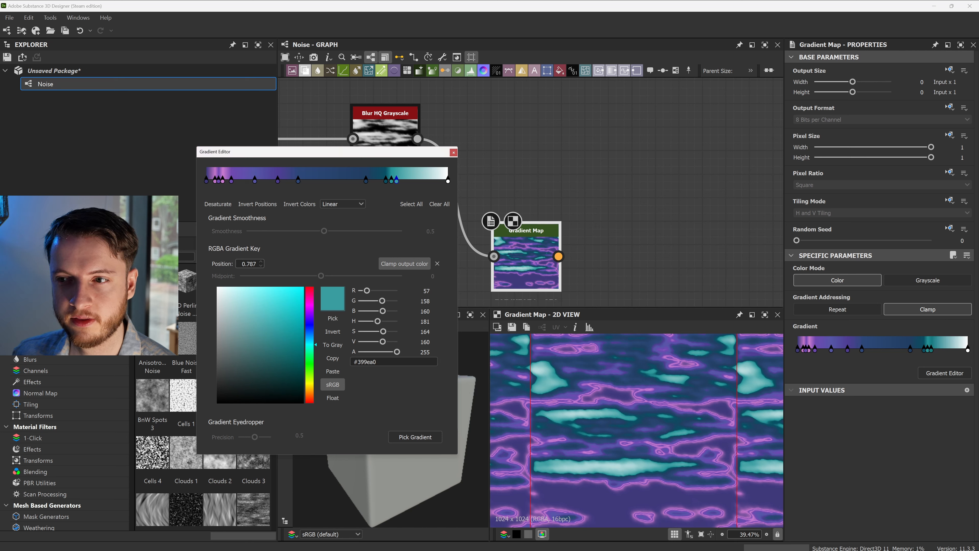
left_click(407, 182)
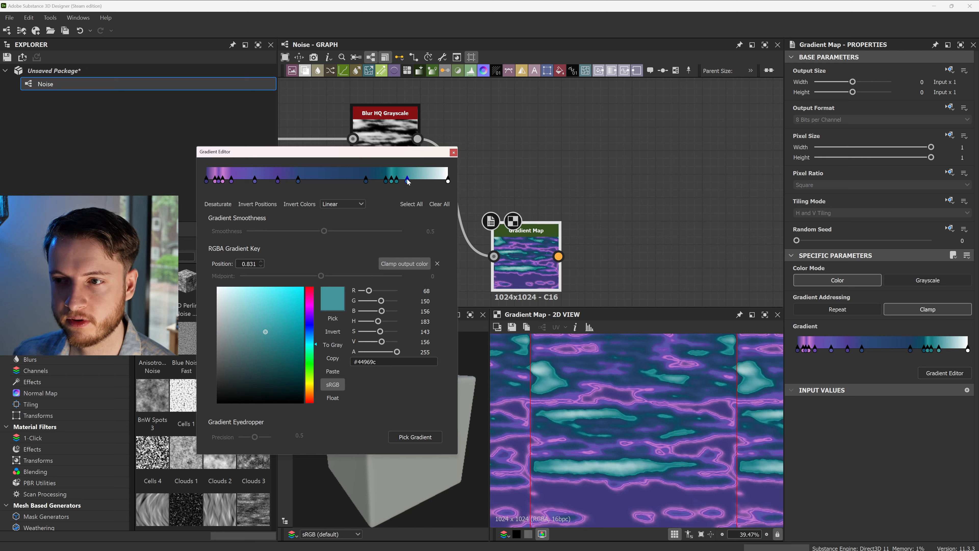
left_click(332, 318)
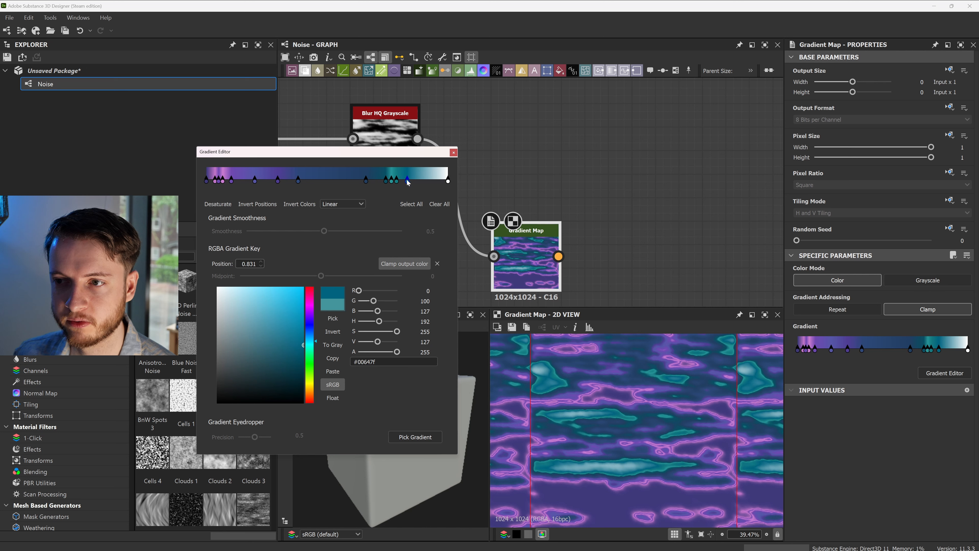
- Add a bright teal #39a5a1 key sampled from the reference and place it at position 0.857
left_click(416, 181)
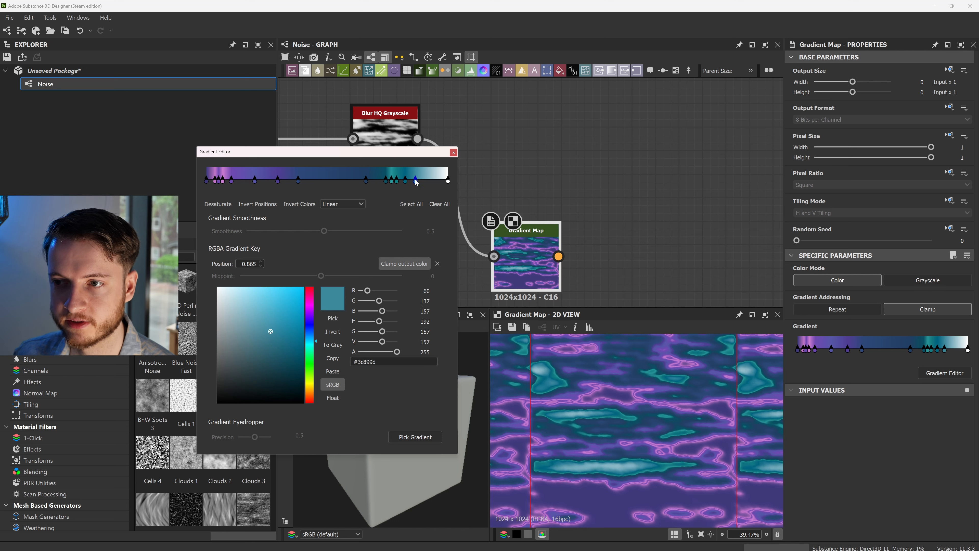
left_click(333, 318)
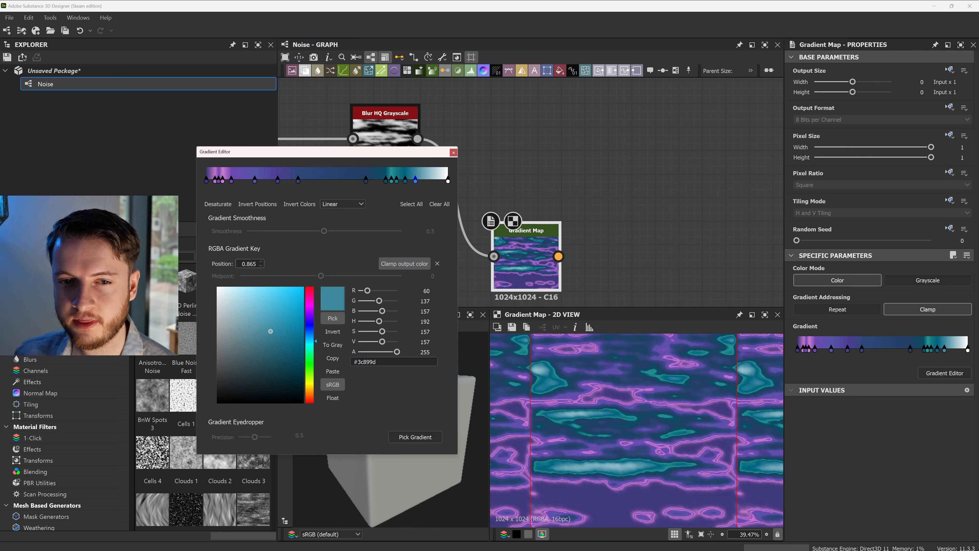
left_click(601, 468)
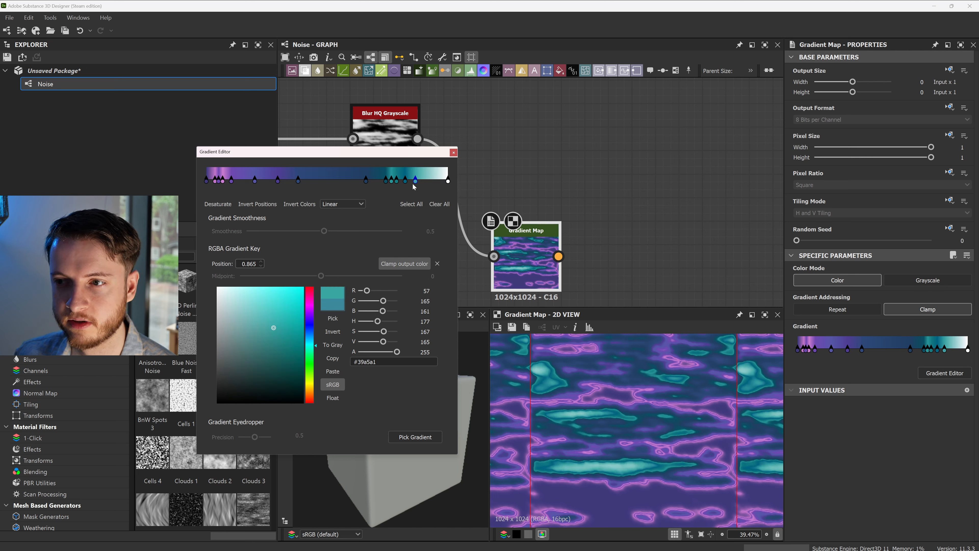
left_click_drag(416, 181, 414, 182)
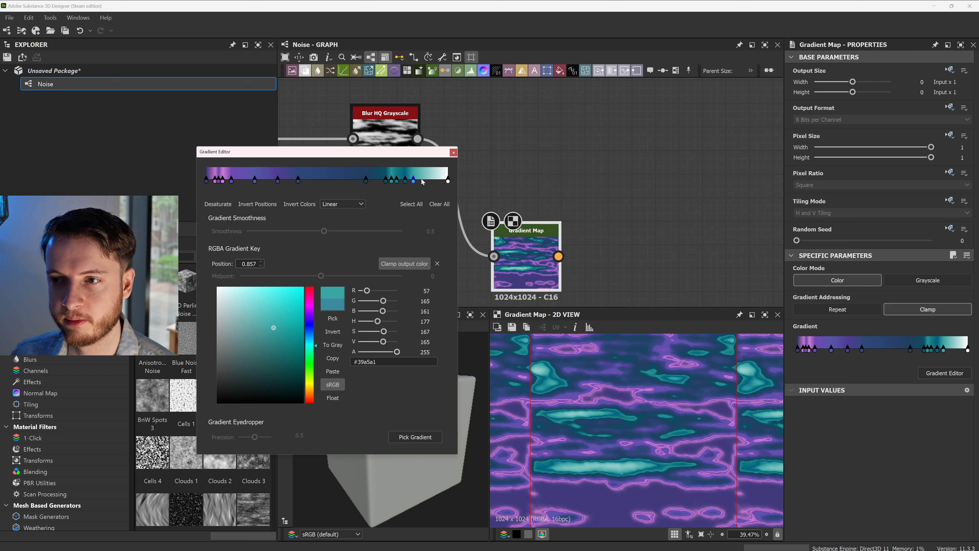
- Add gradient keys at positions 0.890 and 0.928, sampling their colours from the reference
left_click(422, 180)
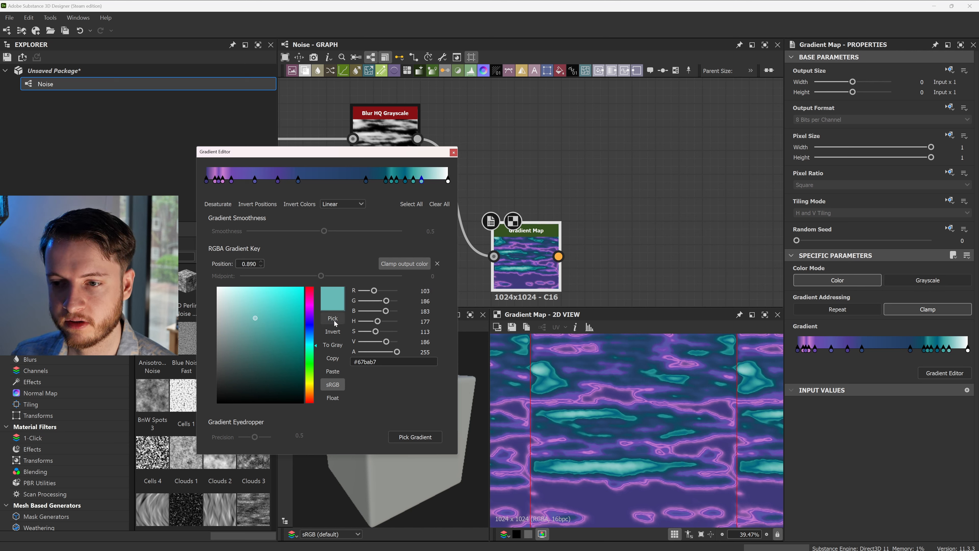
left_click(334, 321)
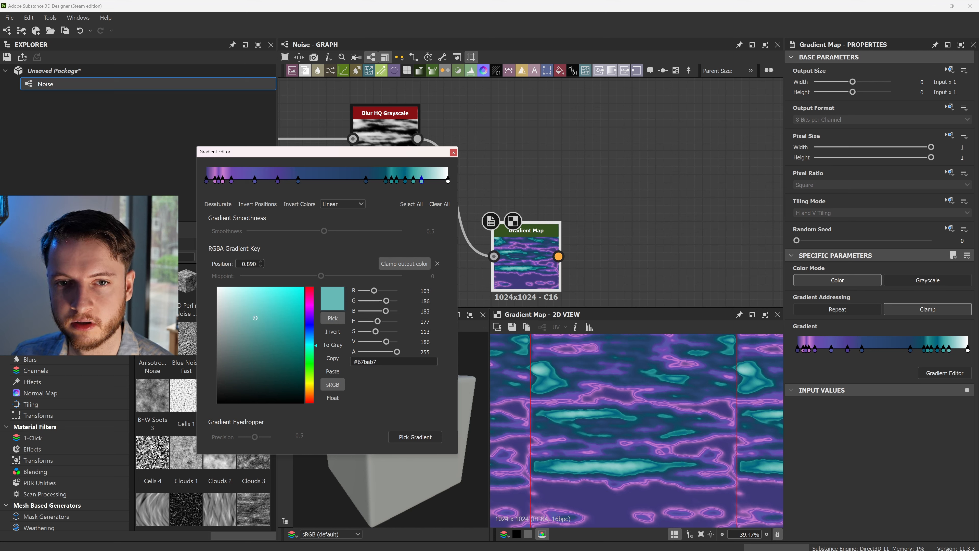
left_click(431, 180)
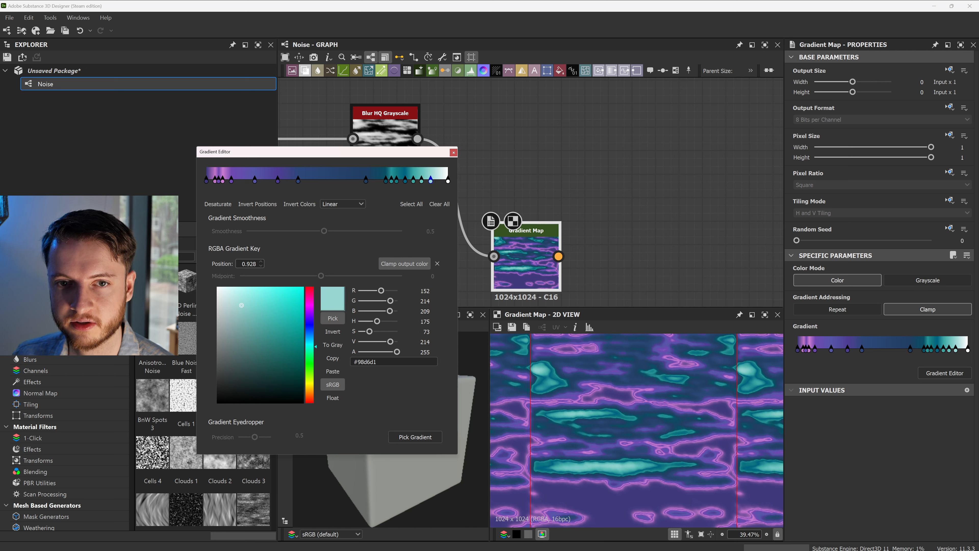
- Adjust the teal key spacing, placing the #147b82 key at position 0.816 and the dark #085063 key at 0.757
left_click_drag(430, 180, 401, 184)
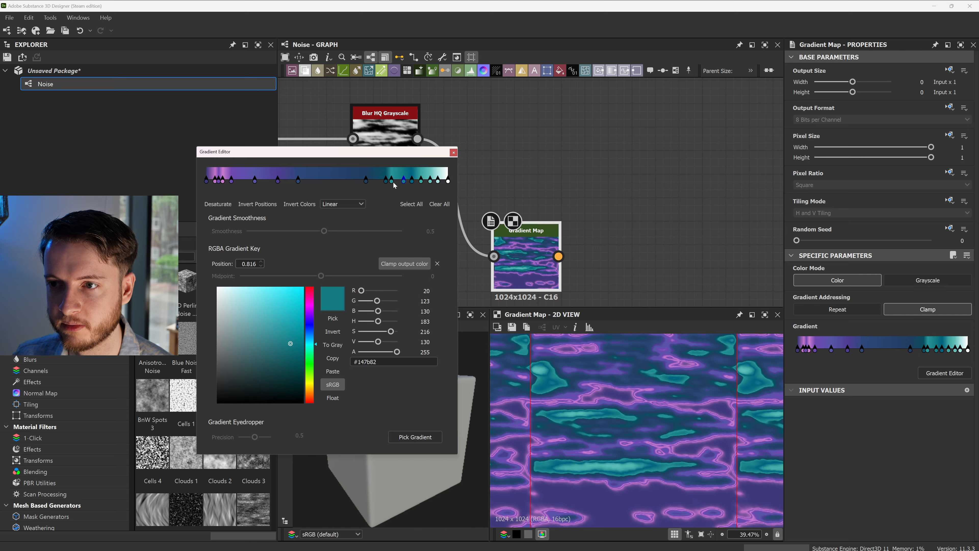
left_click(391, 182)
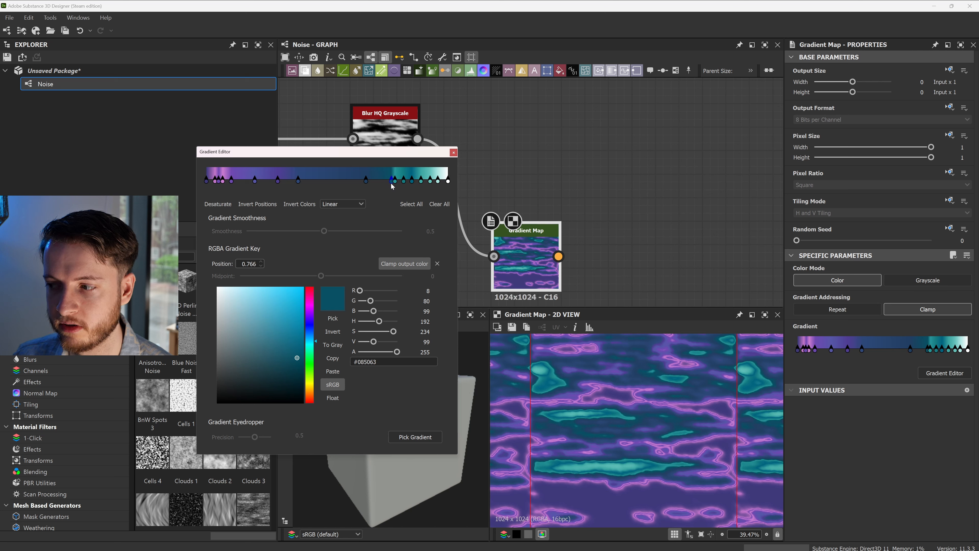
left_click_drag(391, 182, 388, 182)
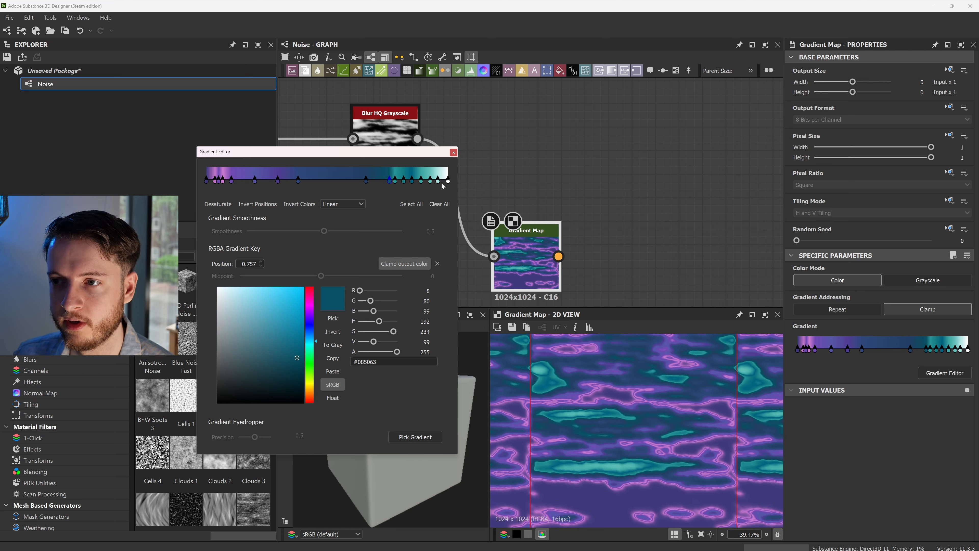
- Place the white gradient key at position 0.979 and set the end key at 1.000 to light teal #6ac4c1 sampled from the reference
left_click_drag(448, 182, 444, 183)
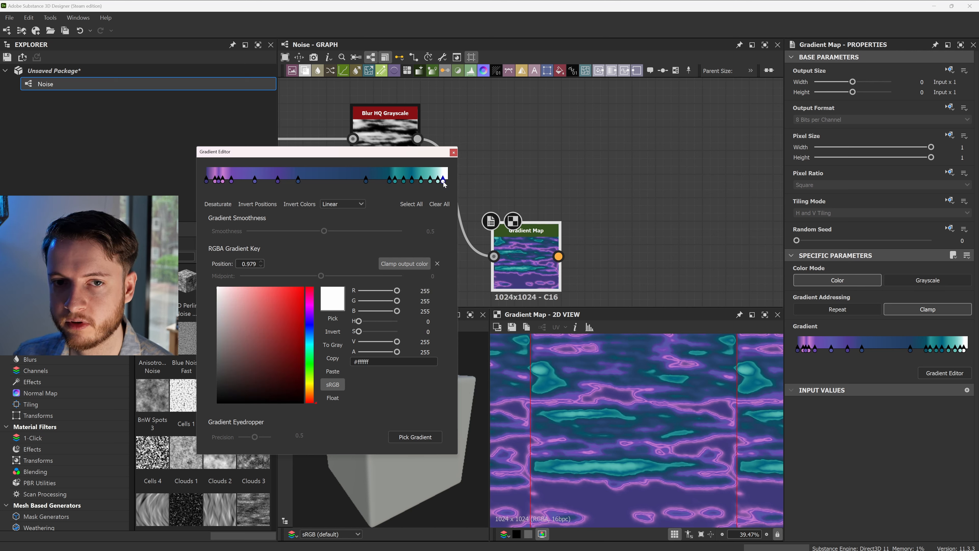
left_click_drag(219, 291, 211, 298)
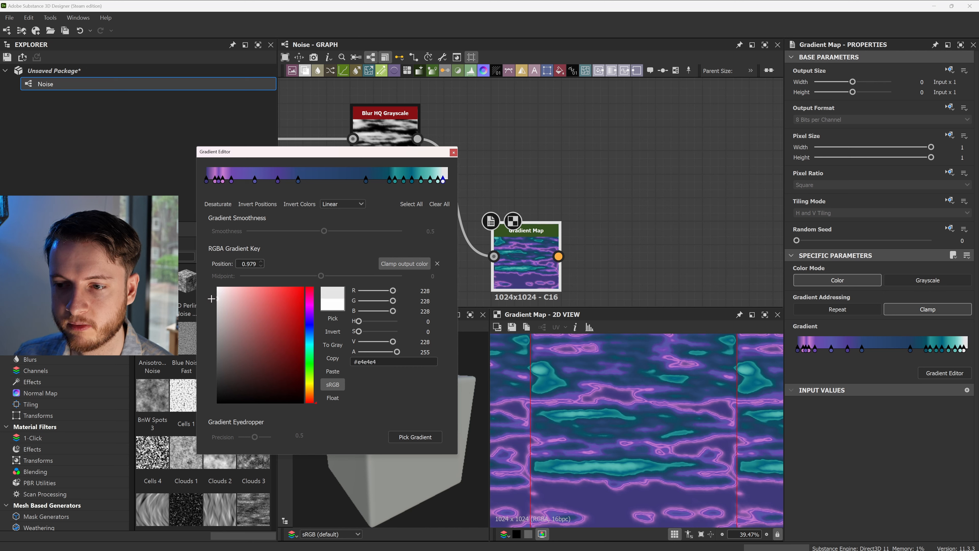
left_click_drag(447, 182, 449, 181)
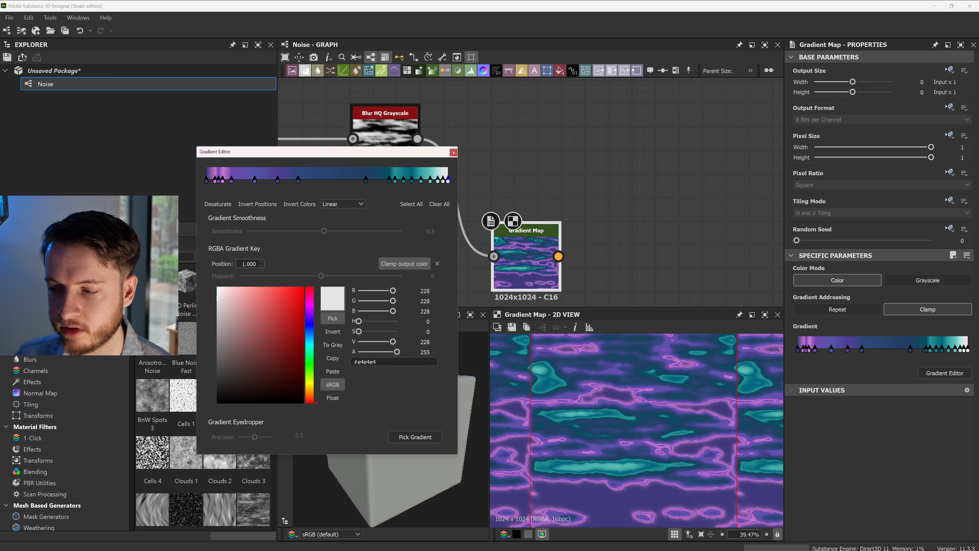
left_click(332, 318)
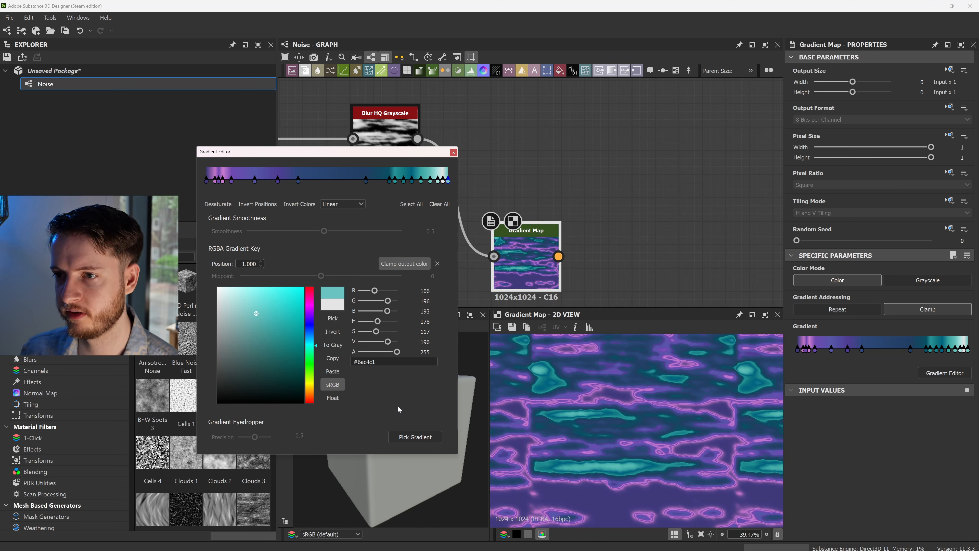
- Respace the teal gradient keys to match the reference art, placing #00647f at position 0.892 and dark blue #213f61 at 0.724, and close the editor
left_click_drag(352, 153, 749, 47)
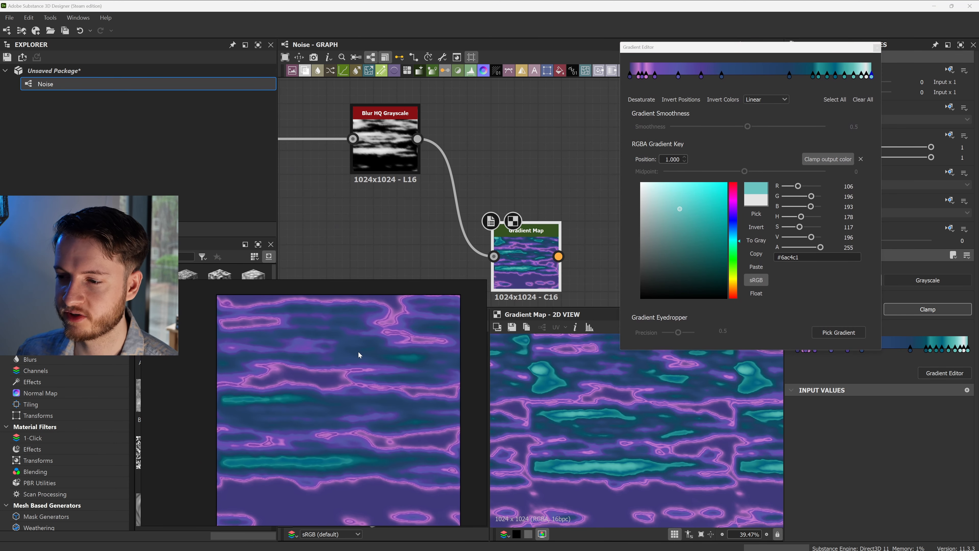
scroll(605, 418, "down", 1)
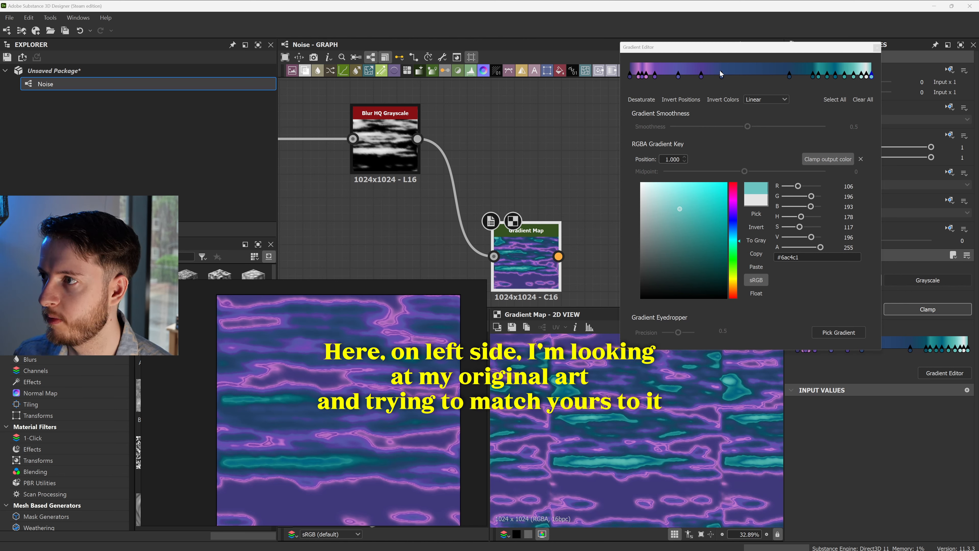
left_click_drag(740, 45, 768, 26)
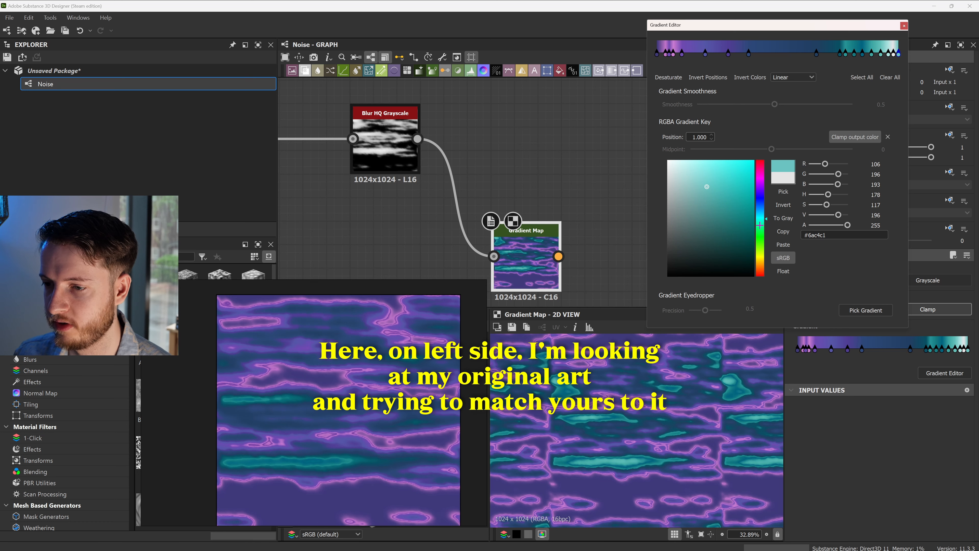
left_click(852, 54)
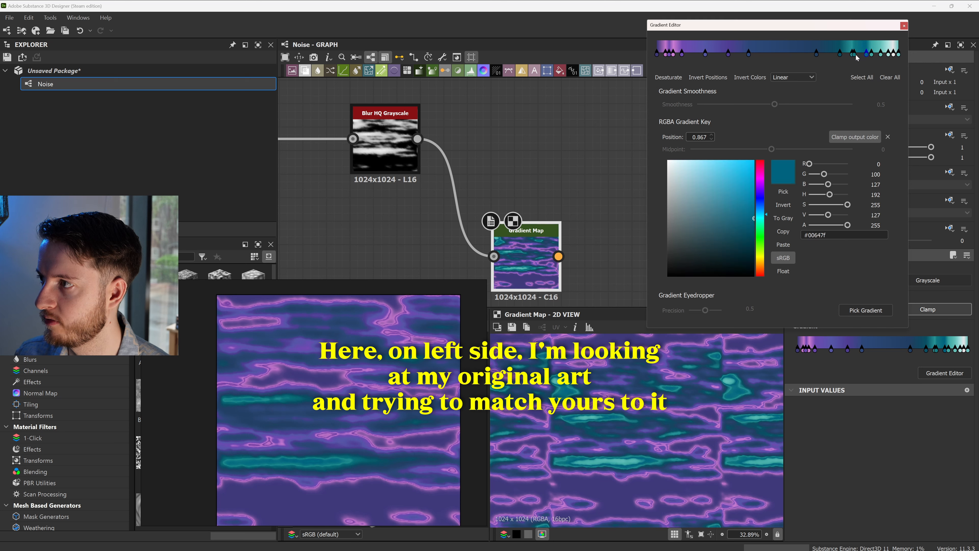
left_click_drag(852, 54, 849, 54)
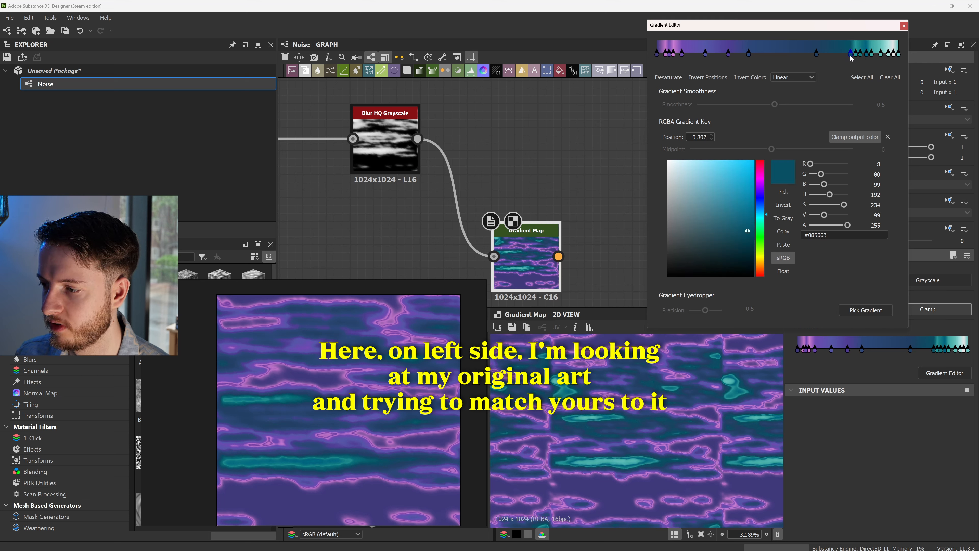
left_click(870, 55)
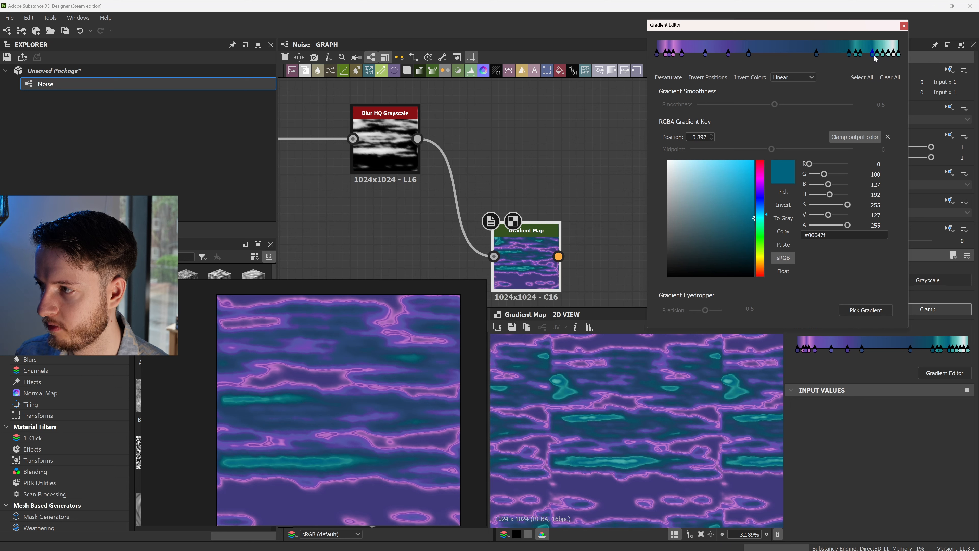
left_click(864, 54)
left_click_drag(857, 54, 837, 58)
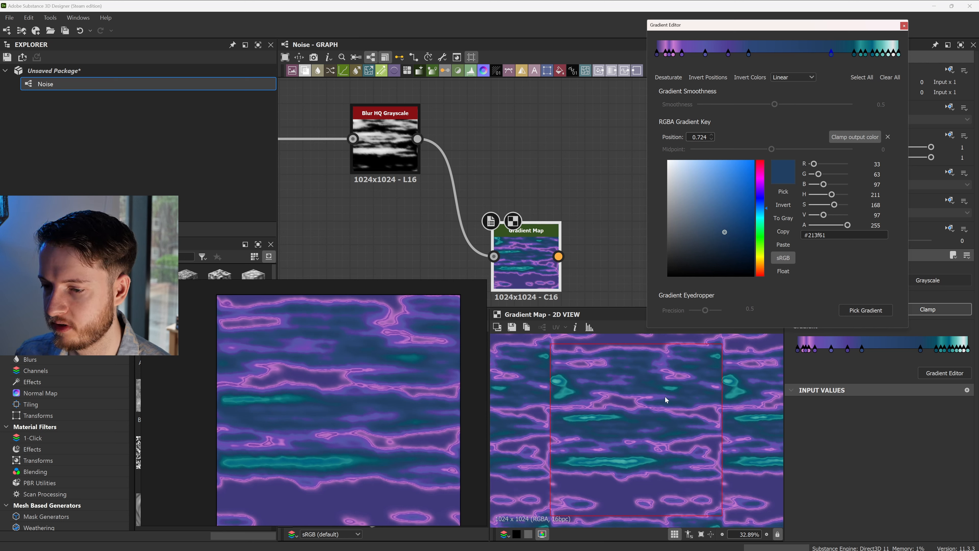
scroll(663, 415, "up", 1)
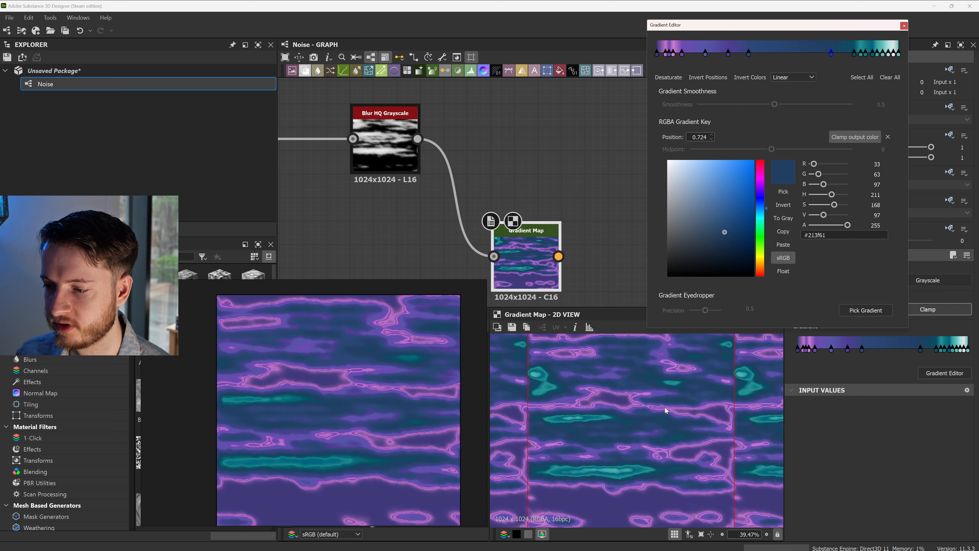
left_click(898, 56)
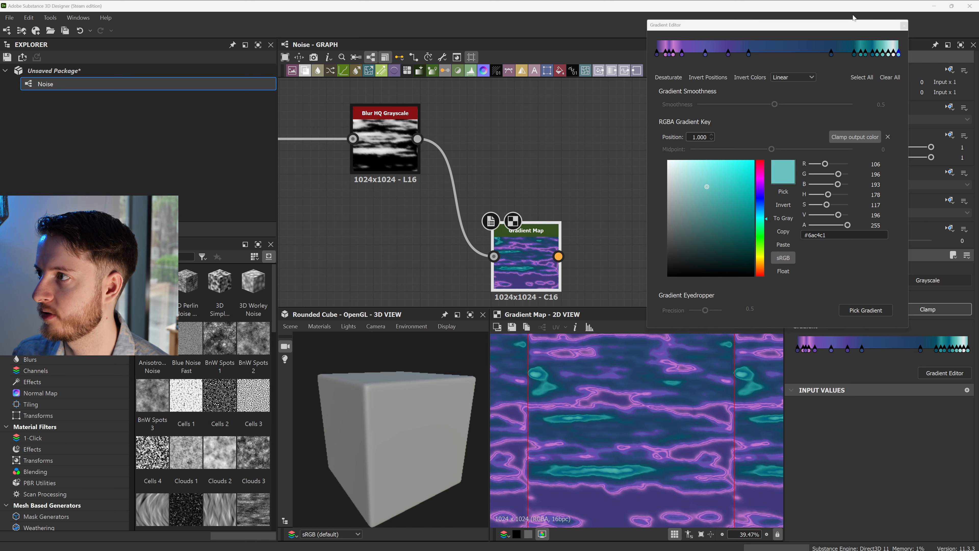
left_click_drag(851, 28, 527, 170)
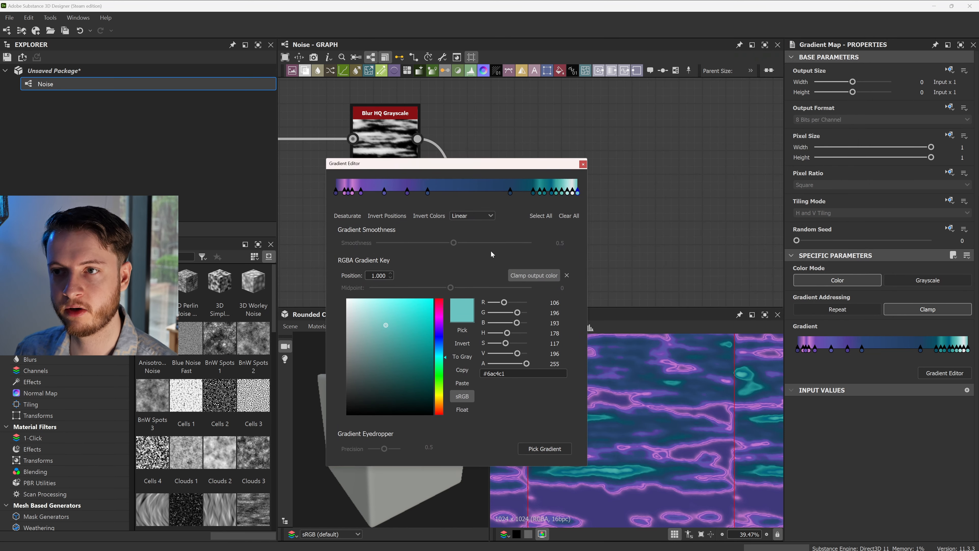
left_click(583, 165)
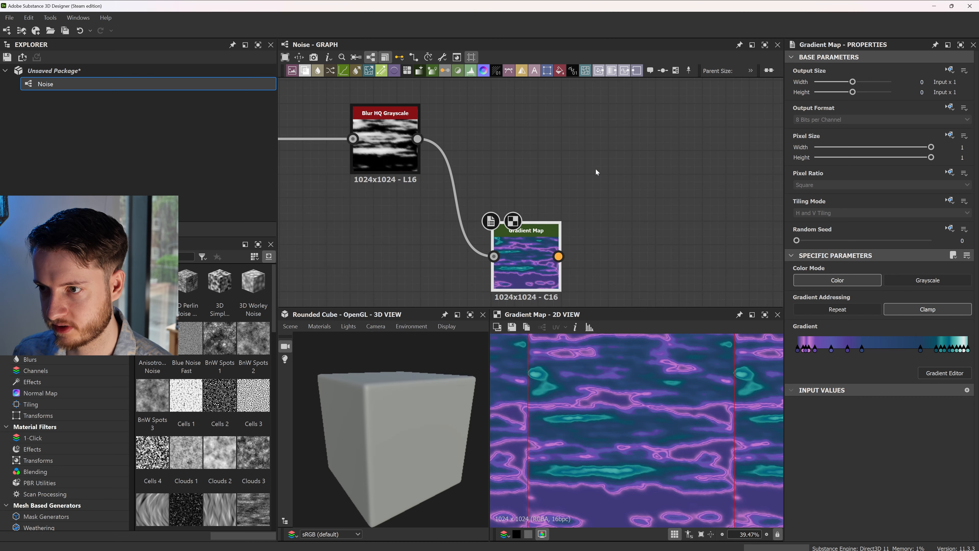
- Save the package as Noise.sbs in a new folder named tut_graphs inside the Textures folder
scroll(596, 169, "down", 3)
key("ctrl+s")
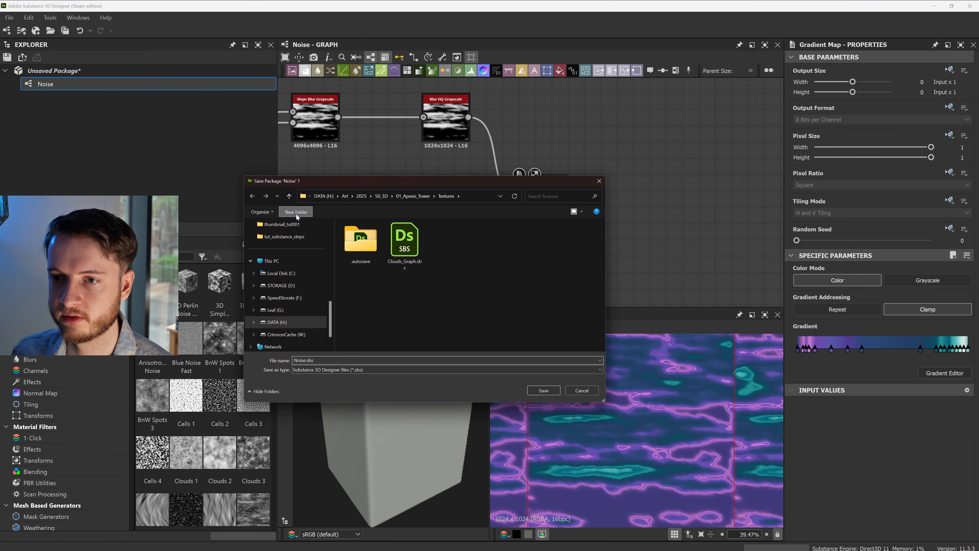
left_click(296, 211)
type("tut_graphs")
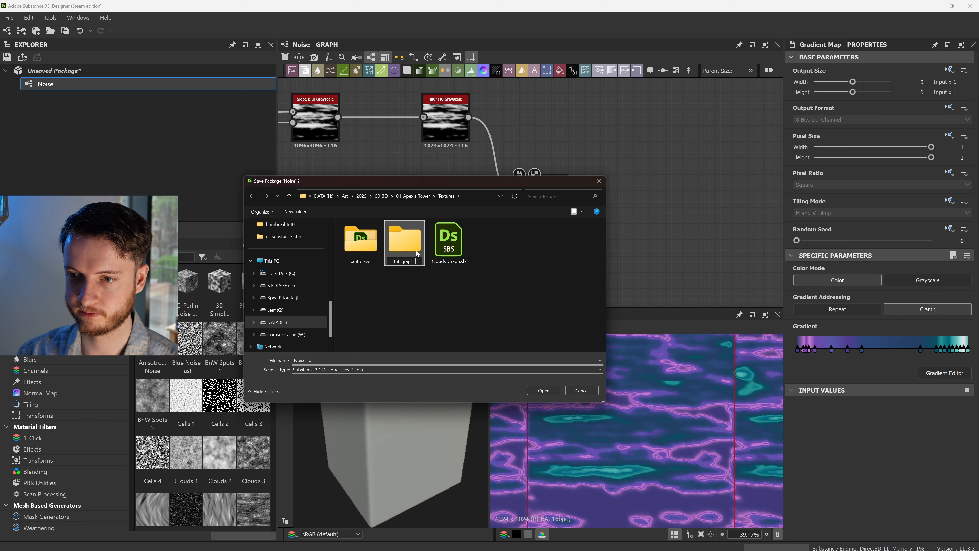
key("Return")
- Move the Gradient Map node level with the Blur HQ Grayscale node in the graph
left_click_drag(544, 185, 559, 135)
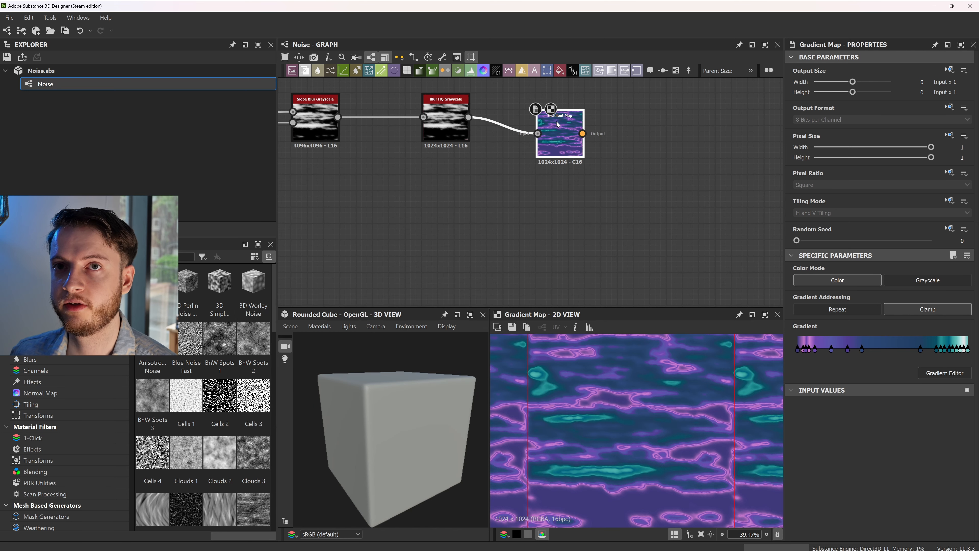
scroll(620, 184, "up", 2)
left_click_drag(564, 206, 564, 185)
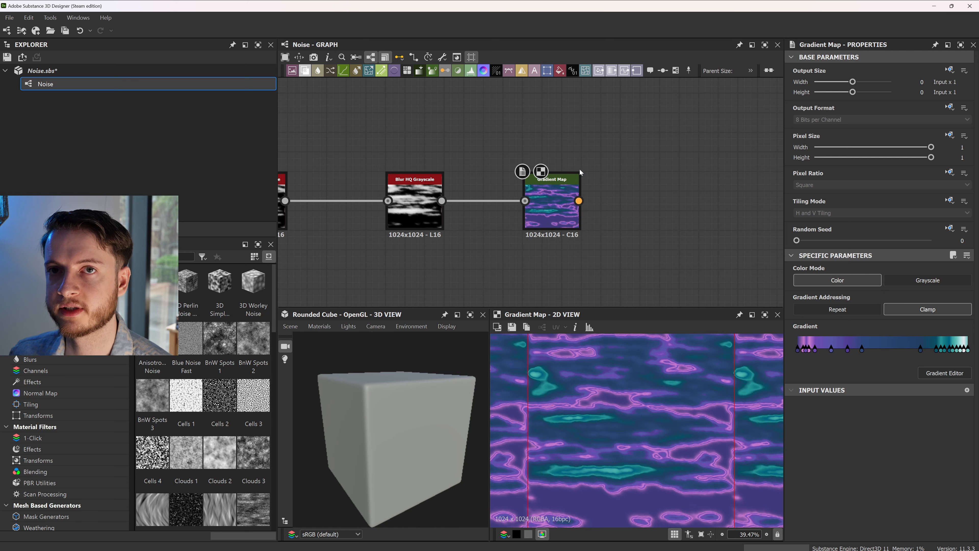
scroll(586, 167, "up", 2)
scroll(587, 167, "up", 3)
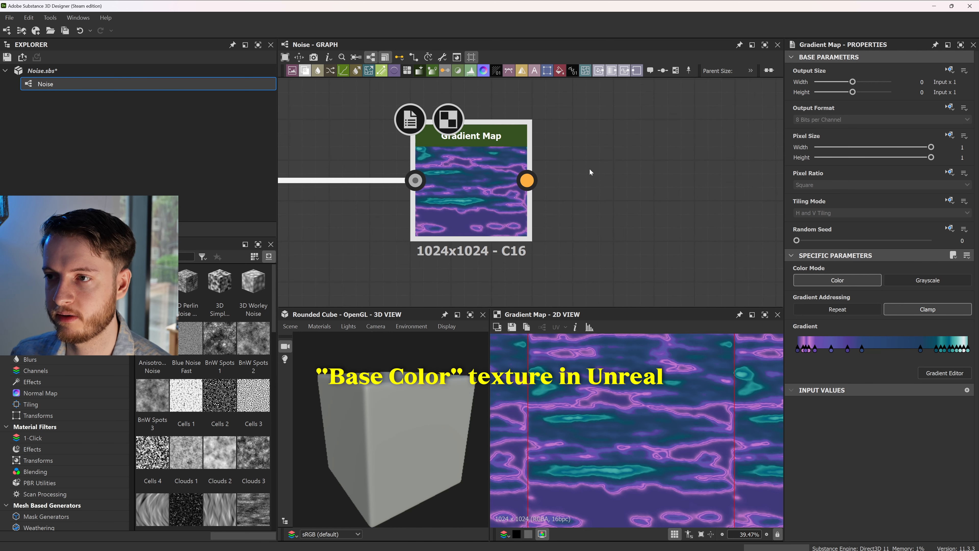
scroll(589, 170, "down", 3)
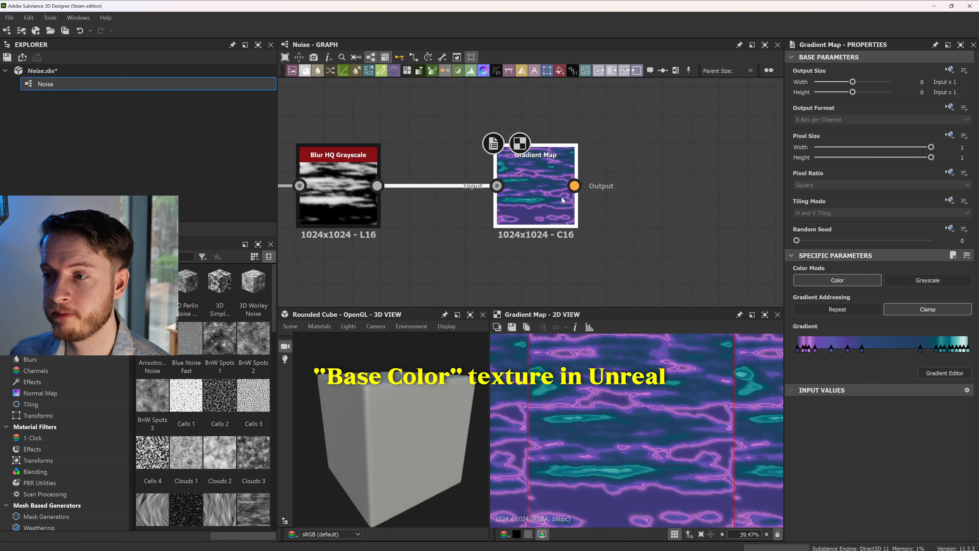
- Switch to Unreal Editor, inspect the texture group and compression settings of TEX_Noise_Clouds_B, and return to Substance 3D Designer
left_click_drag(574, 186, 606, 327)
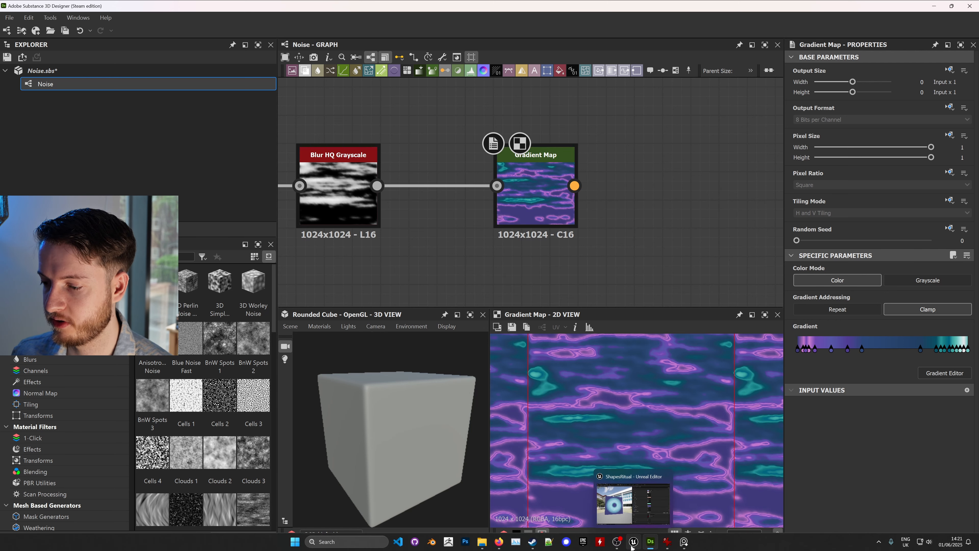
left_click(632, 544)
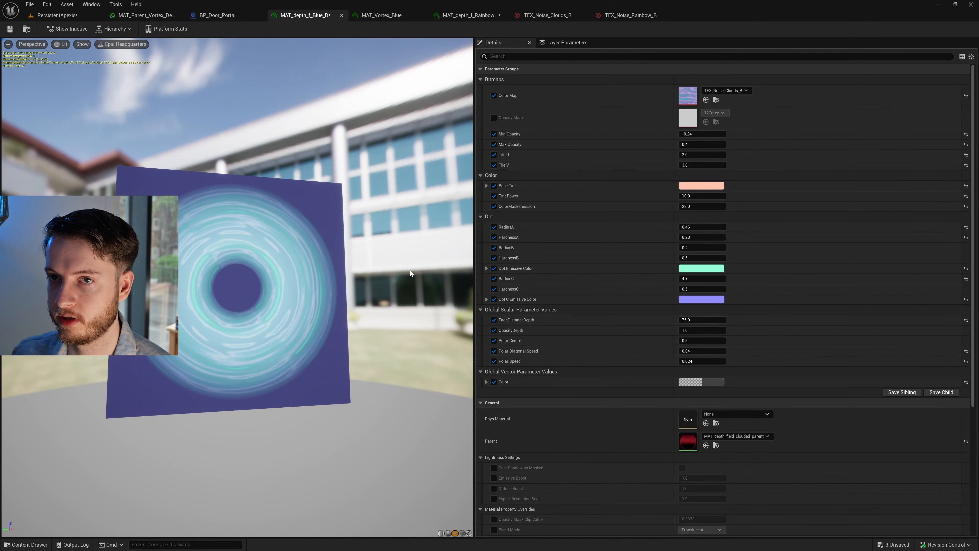
left_click(539, 16)
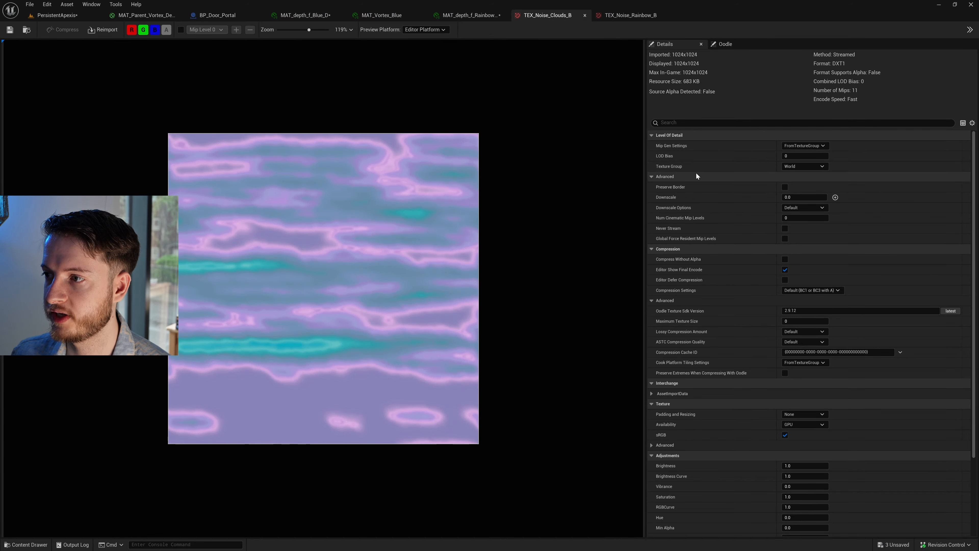
left_click(802, 166)
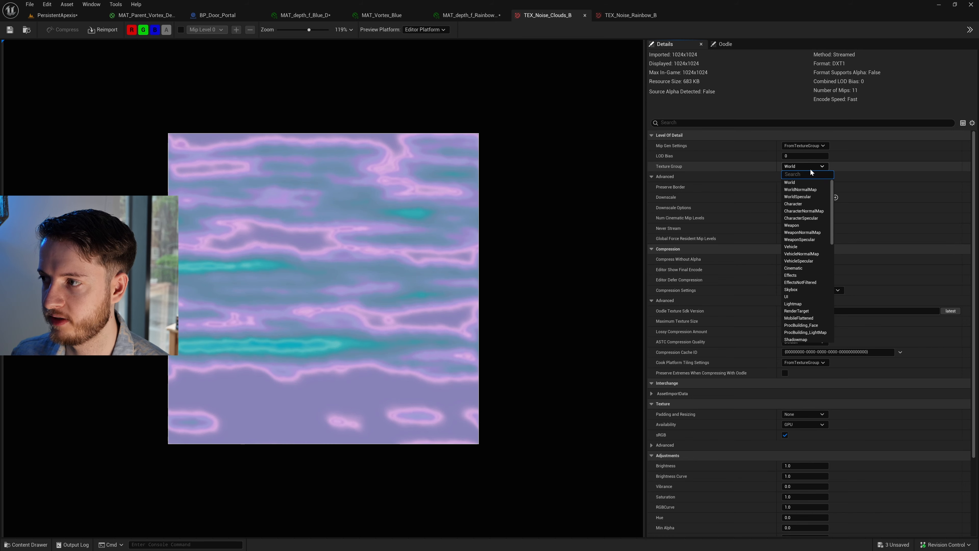
left_click(810, 168)
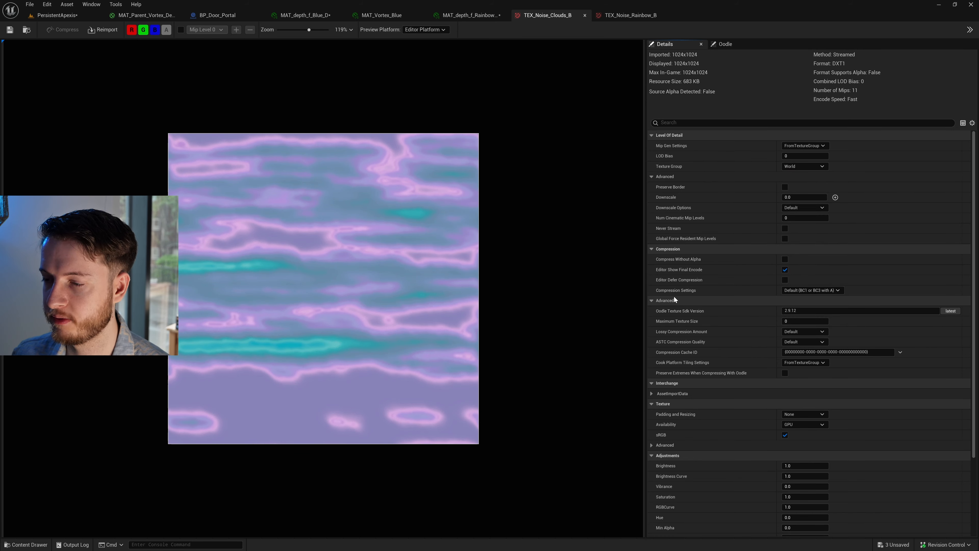
left_click(816, 293)
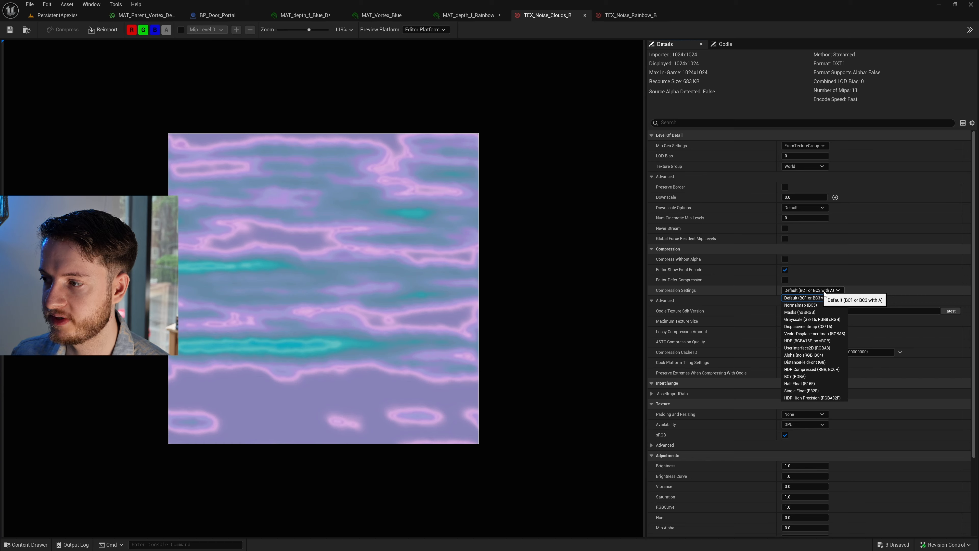
left_click(827, 291)
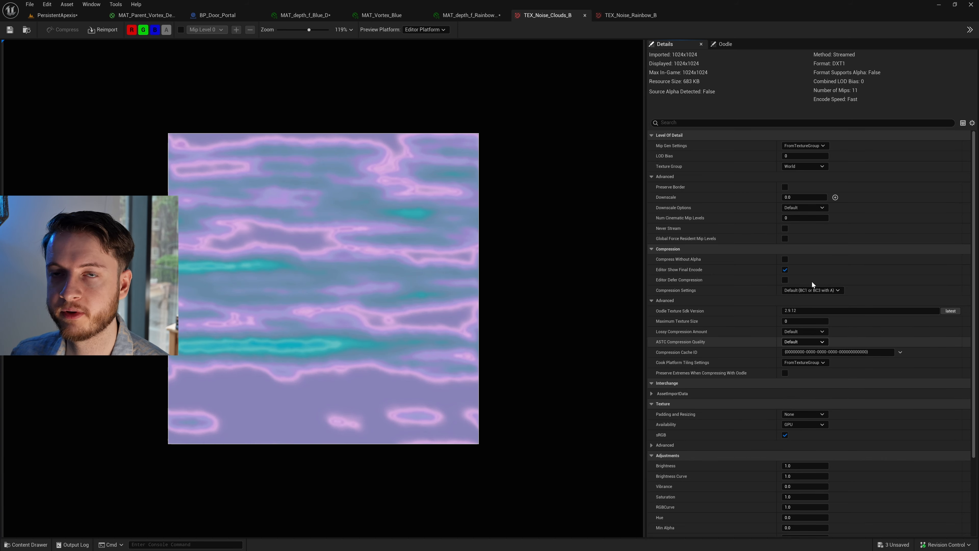
left_click(938, 5)
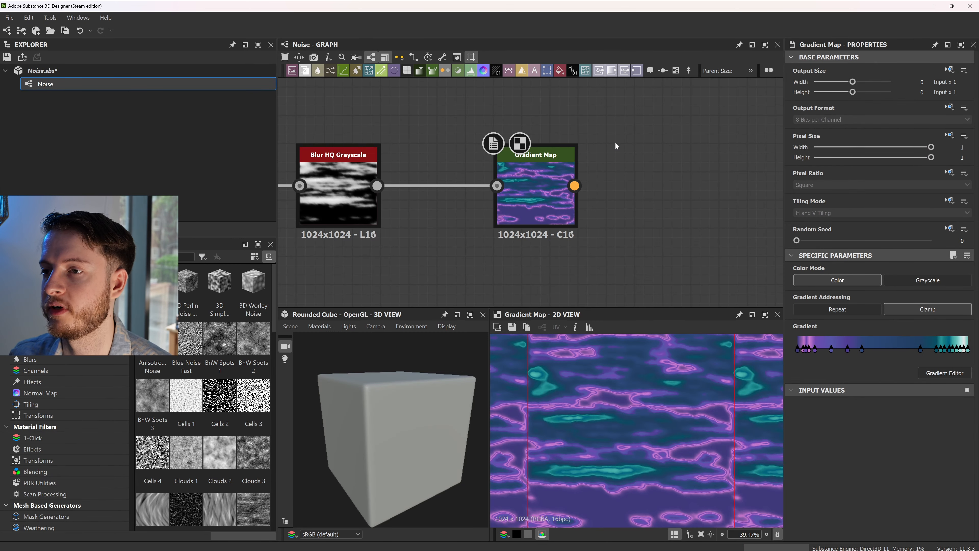
right_click(595, 150)
middle_click_drag(588, 142, 554, 132)
scroll(568, 166, "up", 1)
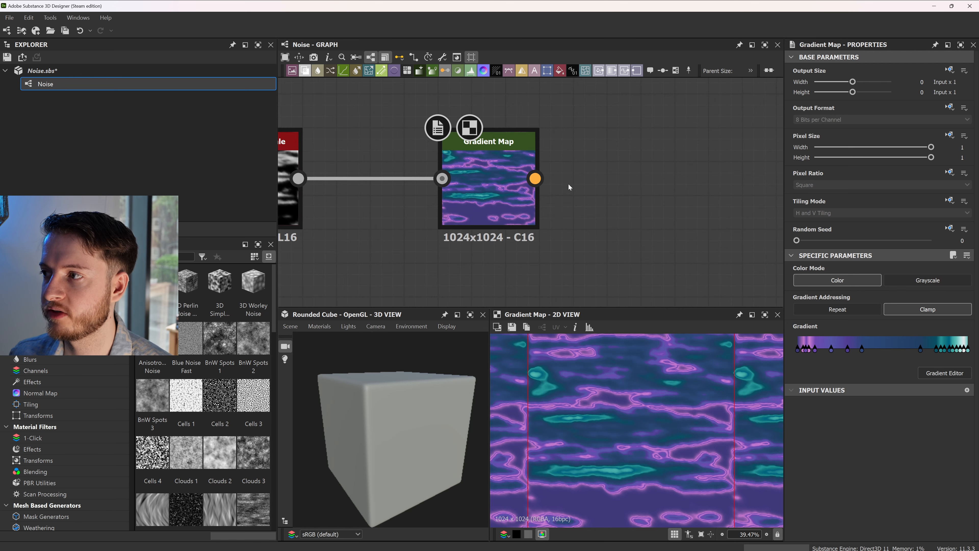
left_click(518, 204)
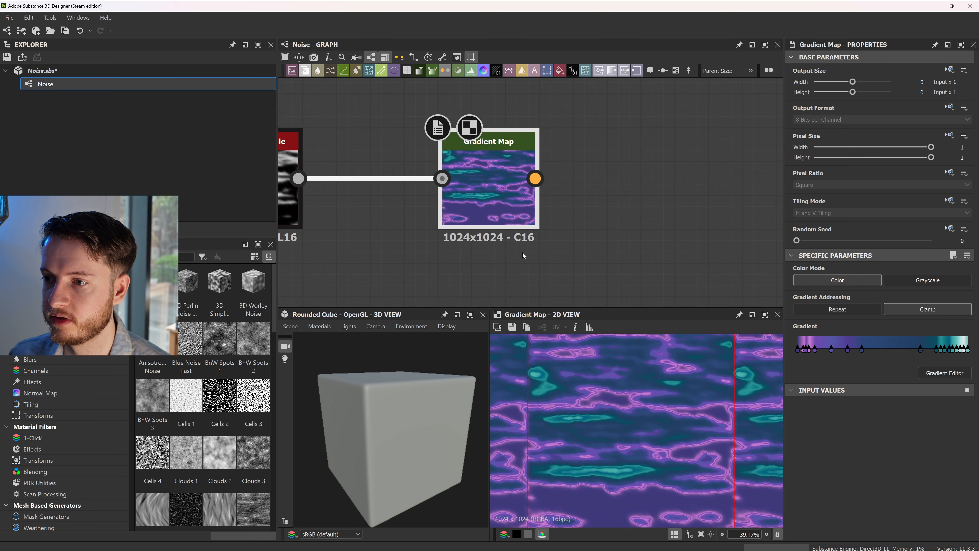
middle_click_drag(559, 233, 514, 233)
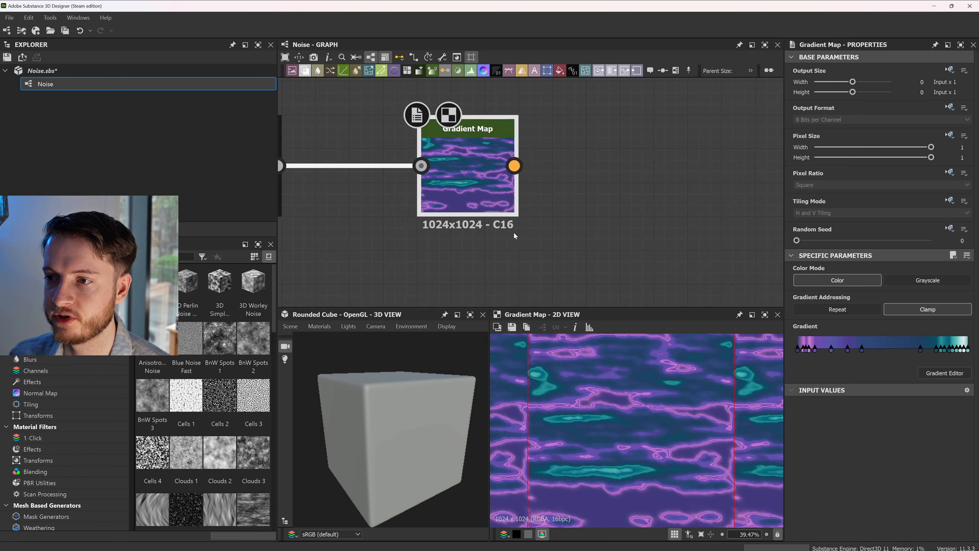
left_click(555, 227)
scroll(551, 218, "down", 2)
middle_click_drag(549, 216, 522, 213)
scroll(520, 209, "up", 1)
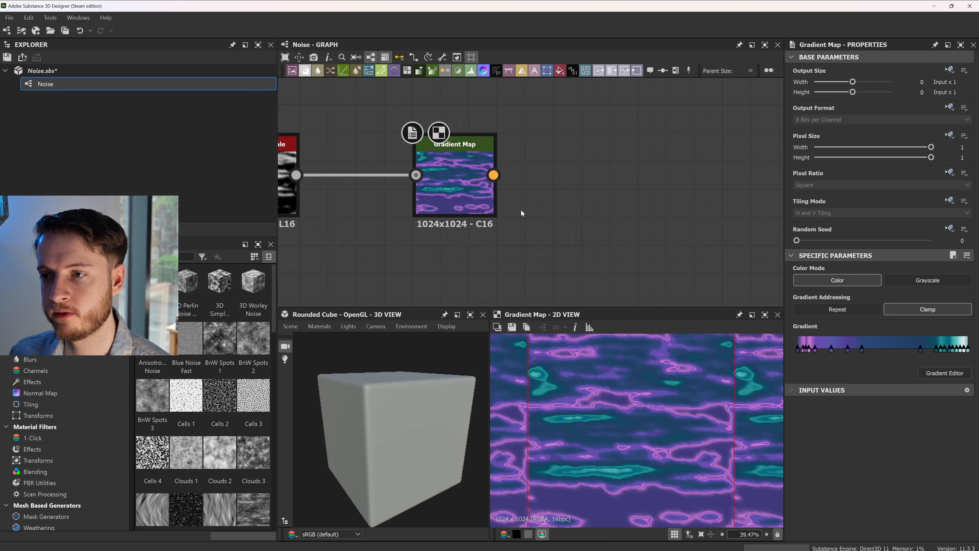
scroll(595, 391, "up", 1)
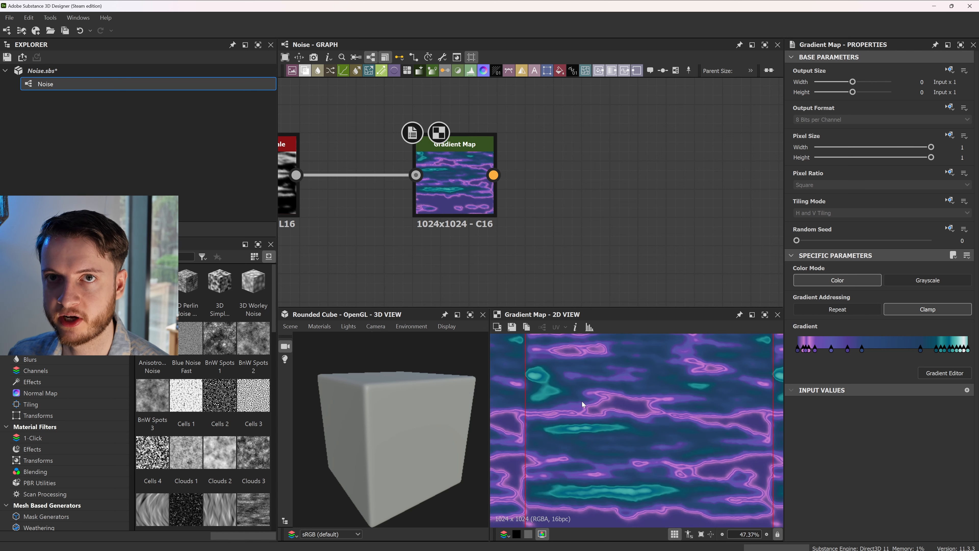
scroll(582, 401, "down", 3)
scroll(582, 401, "up", 1)
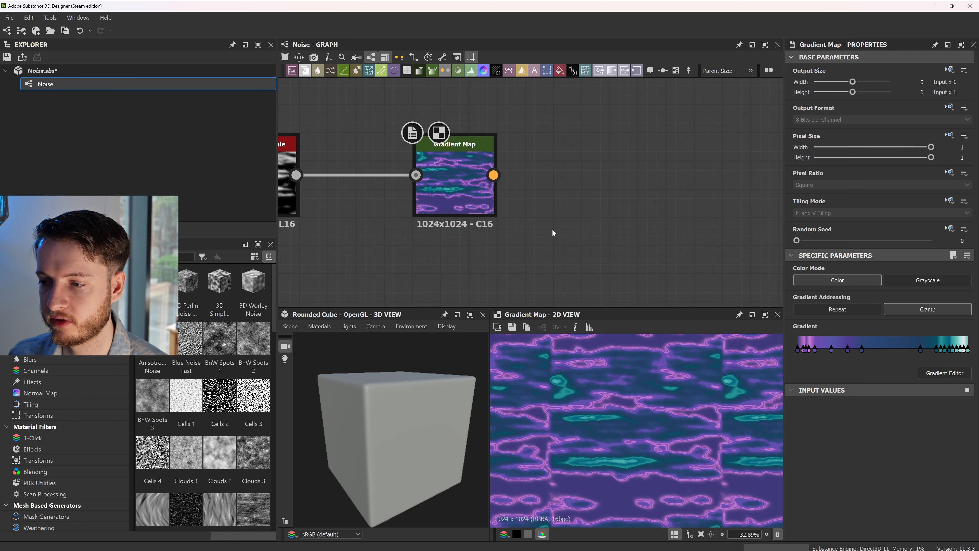
- Add a Transformation 2D node connected to the Gradient Map node's output
middle_click_drag(576, 249, 561, 221)
scroll(561, 222, "down", 2)
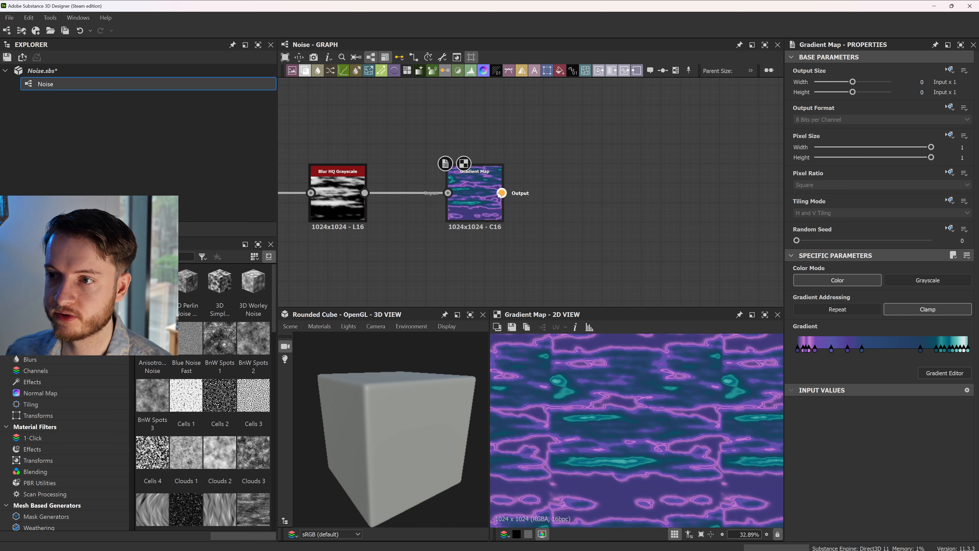
left_click_drag(502, 193, 558, 201)
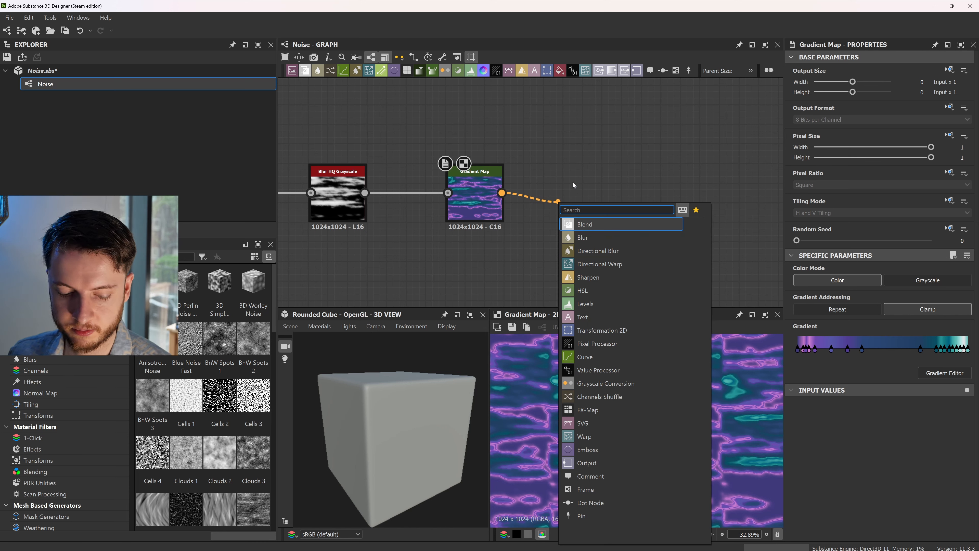
type("t")
left_click(614, 238)
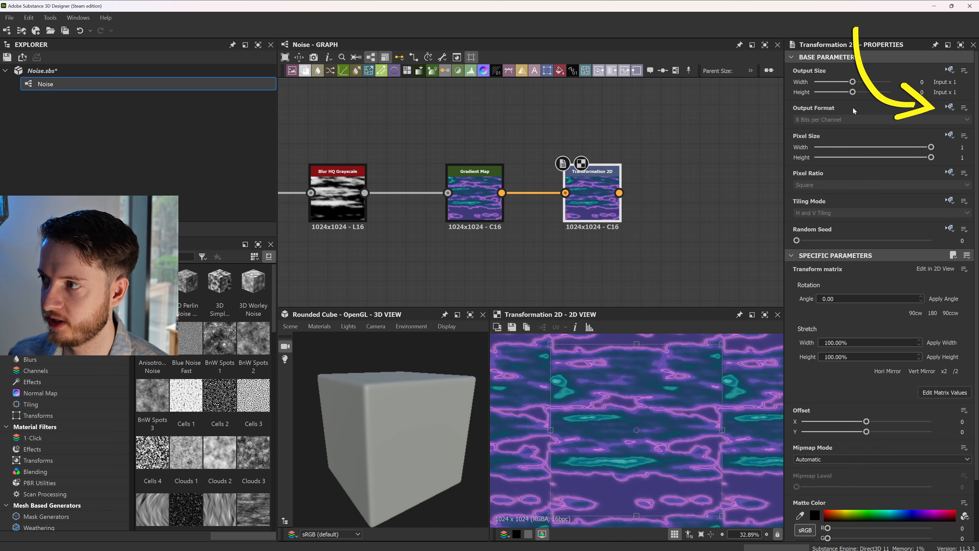
- Override the Transformation 2D node's inherited output format with 8 Bits per Channel and compare it with the Gradient Map node
left_click(949, 107)
left_click(931, 147)
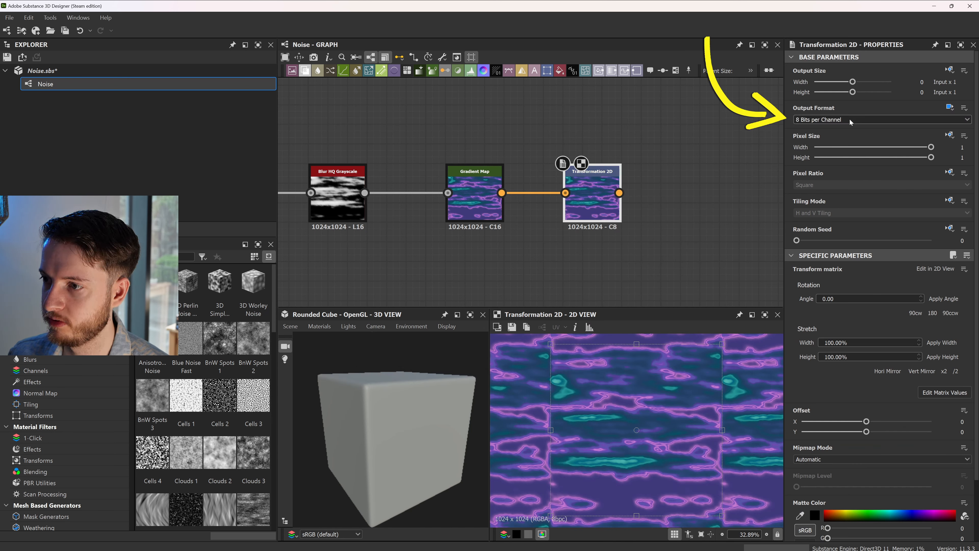
left_click(475, 201)
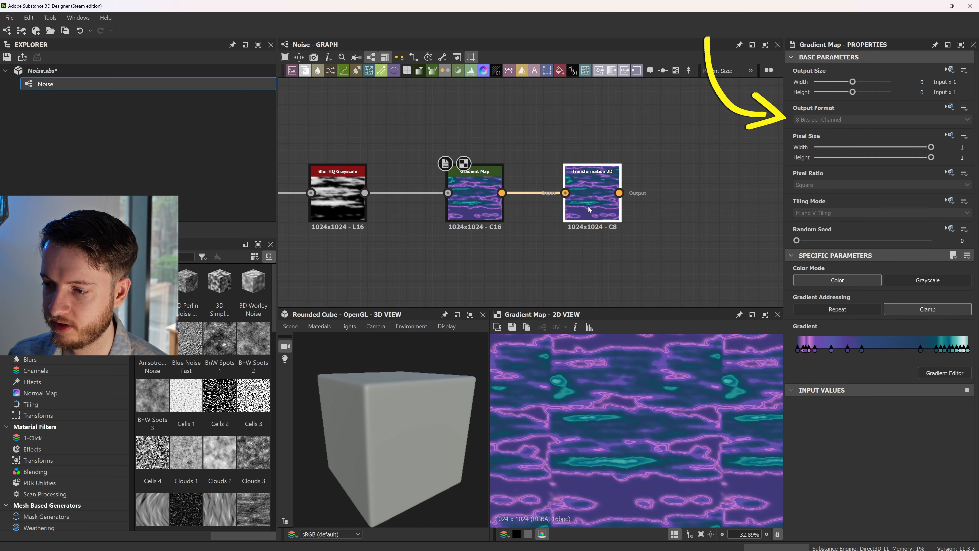
left_click(570, 212)
left_click(475, 193)
left_click(586, 193)
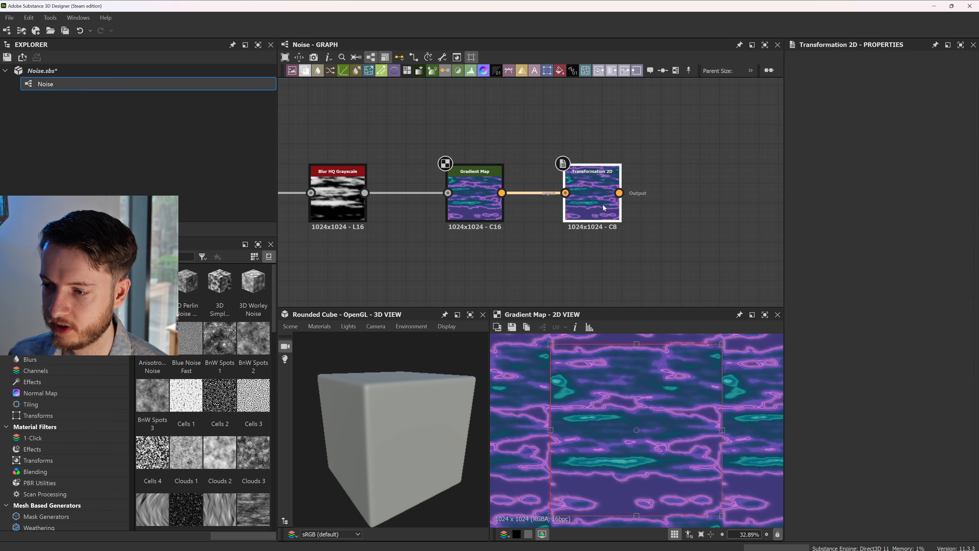
middle_click_drag(651, 191, 510, 152)
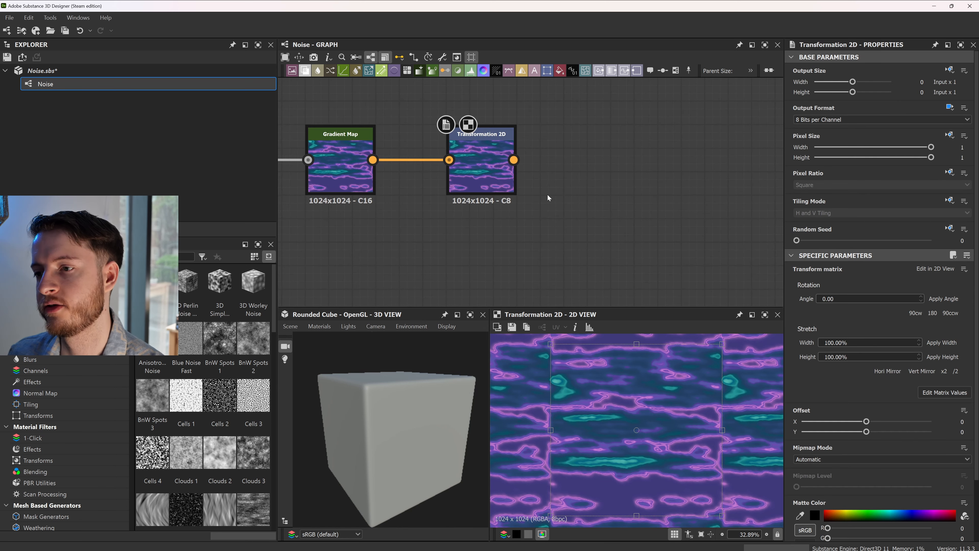
scroll(510, 153, "up", 2)
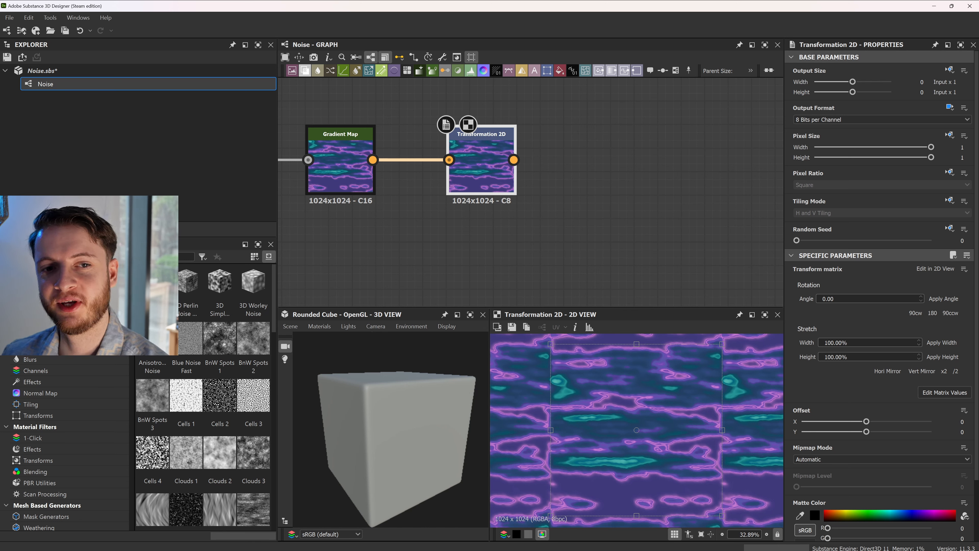
- Switch to Unreal Editor, inspect the portal in the PersistentApexis level and the TEX_Noise_Clouds_B texture, and return to Substance 3D Designer
mouse_move(752, 548)
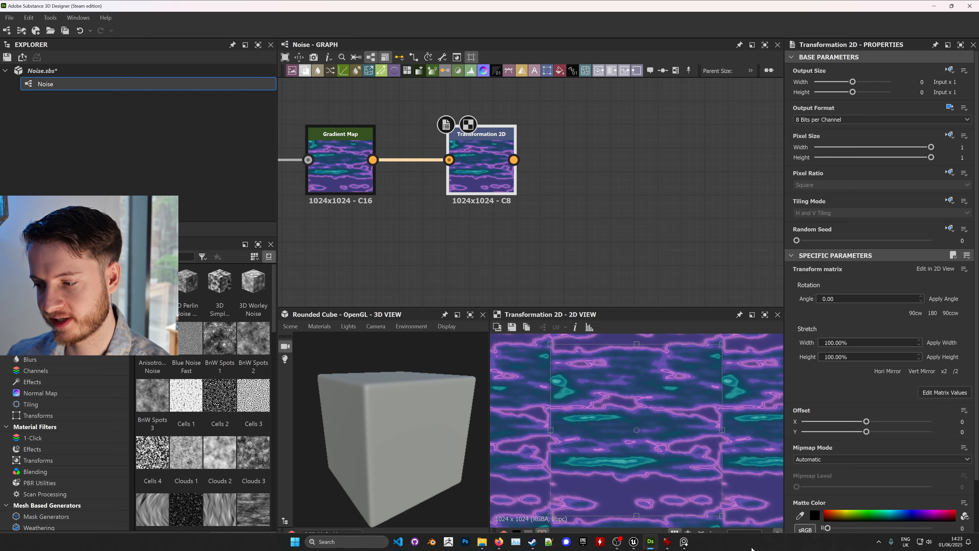
left_click(634, 542)
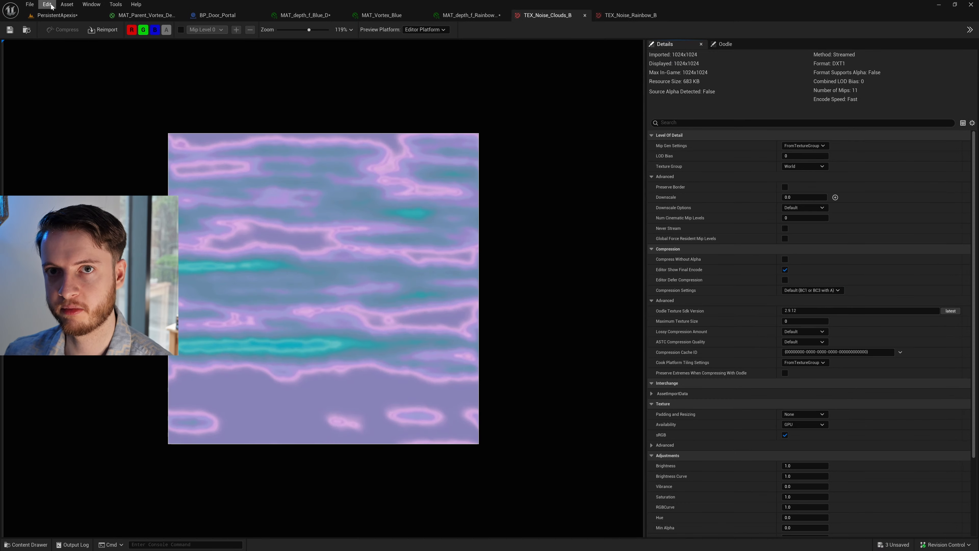
left_click(57, 15)
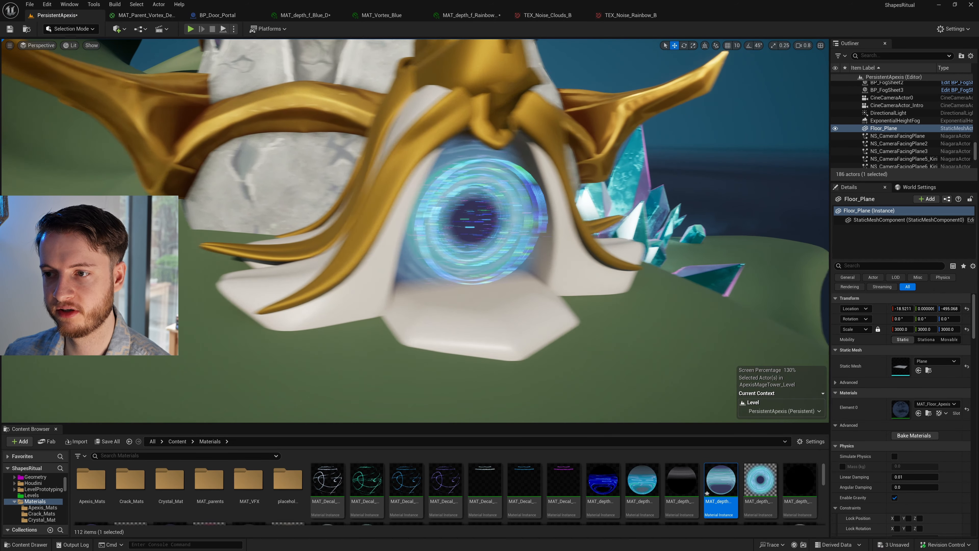
right_click_drag(414, 231, 415, 232)
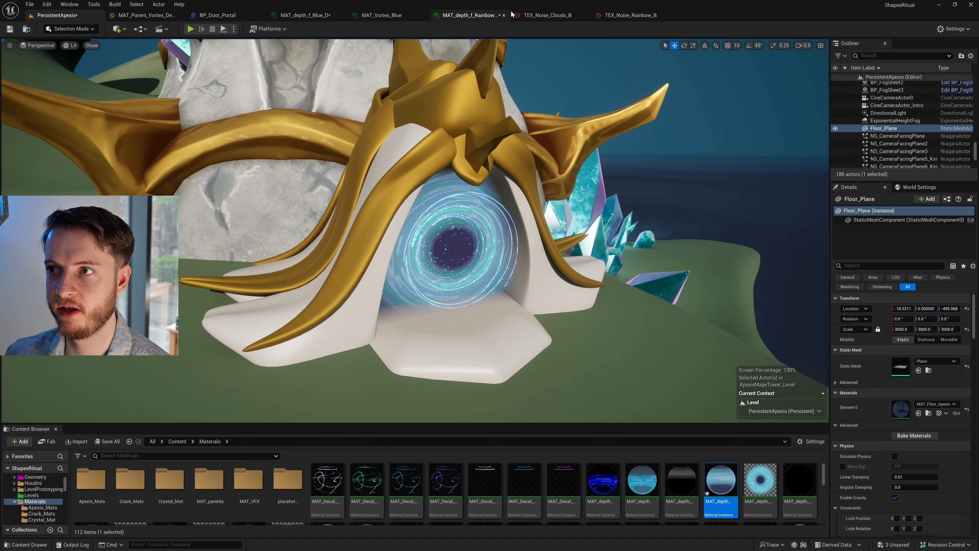
left_click(512, 15)
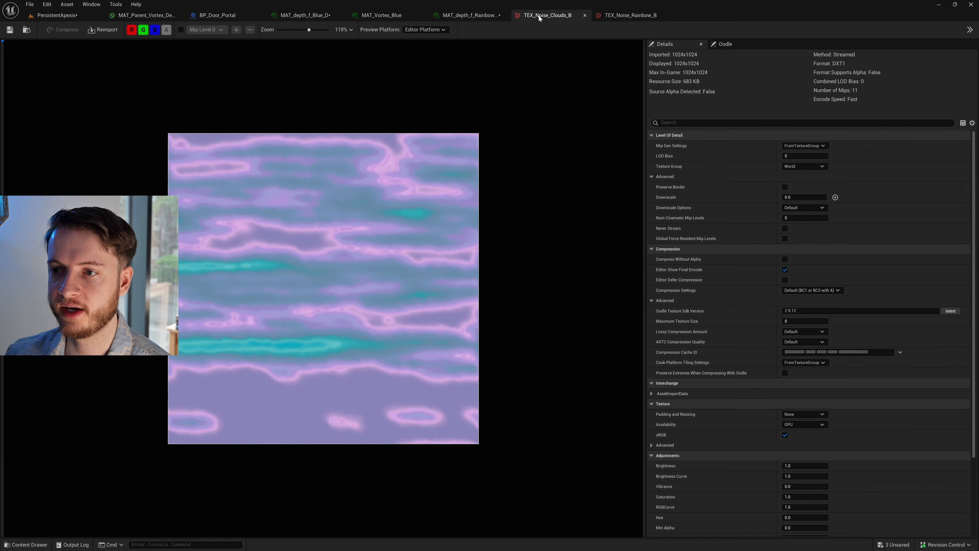
left_click(54, 15)
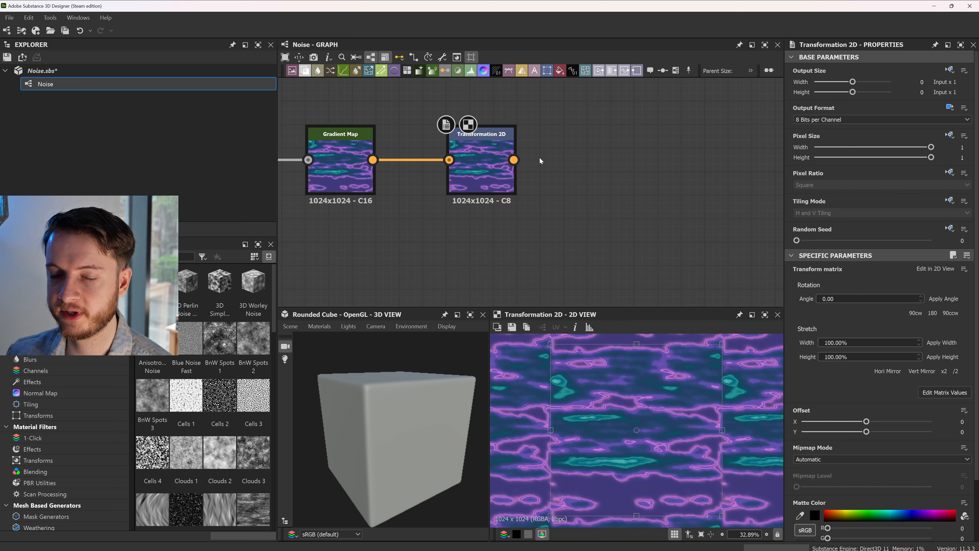
- Add a Levels node after Transformation 2D and shift its luminance midtone slightly toward the shadows to brighten the texture
left_click_drag(515, 159, 592, 160)
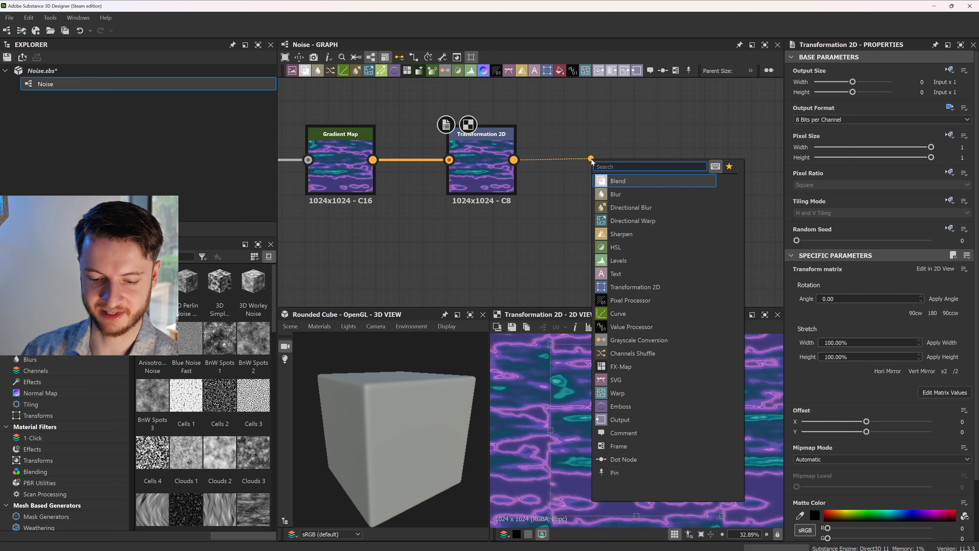
type("level")
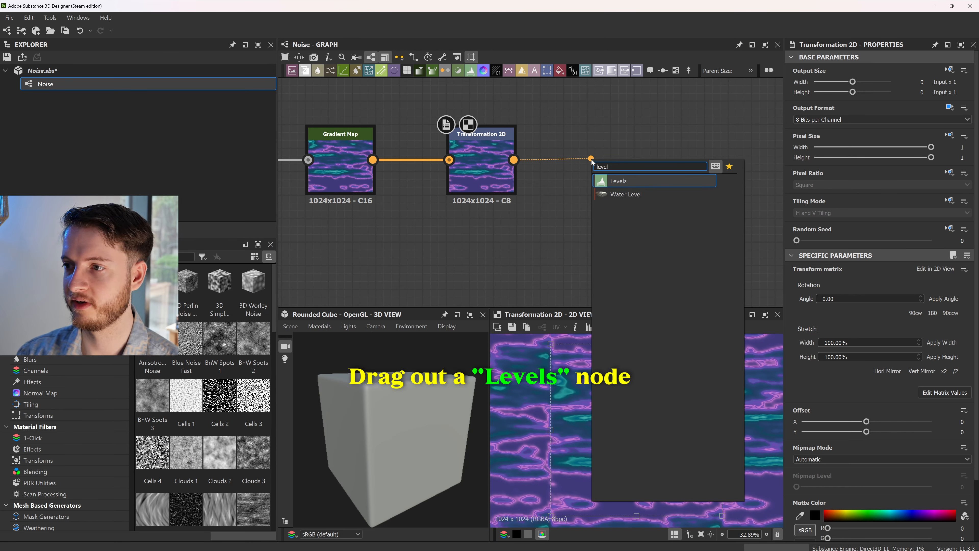
key("Return")
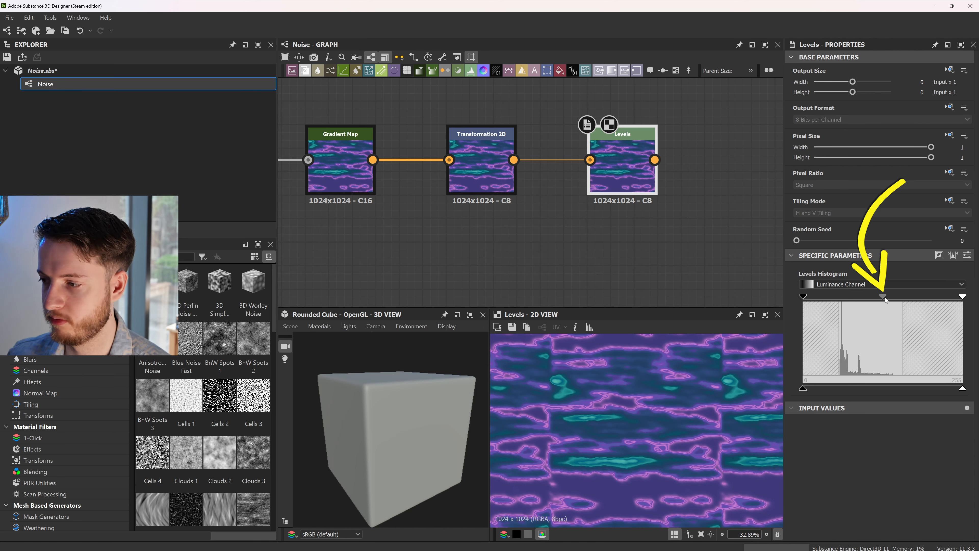
left_click_drag(885, 297, 870, 299)
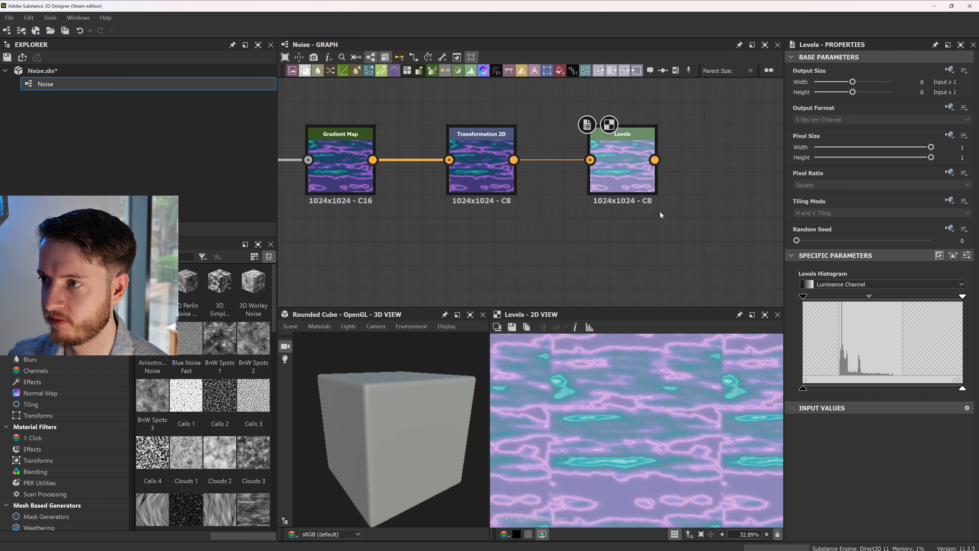
- Review the end of the node chain, checking the Transformation 2D and Levels nodes' properties
scroll(659, 212, "down", 3)
scroll(606, 198, "down", 1)
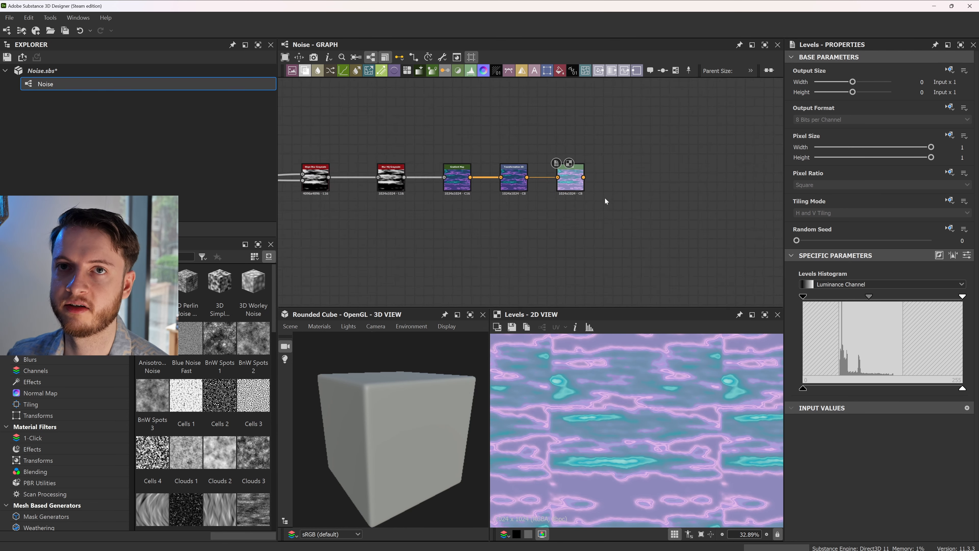
scroll(568, 172, "up", 4)
middle_click_drag(536, 159, 705, 166)
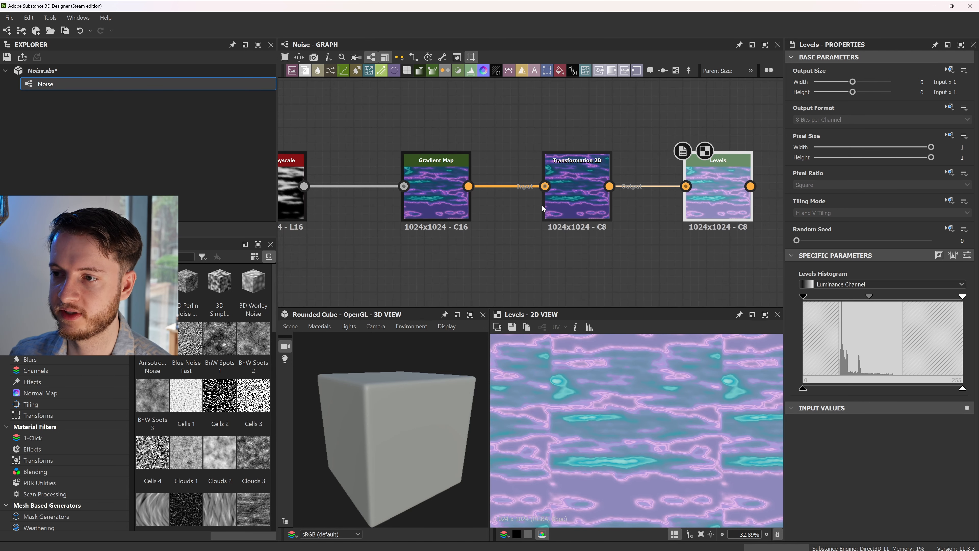
left_click(567, 221)
middle_click_drag(436, 240, 643, 200)
left_click(627, 229)
key("f")
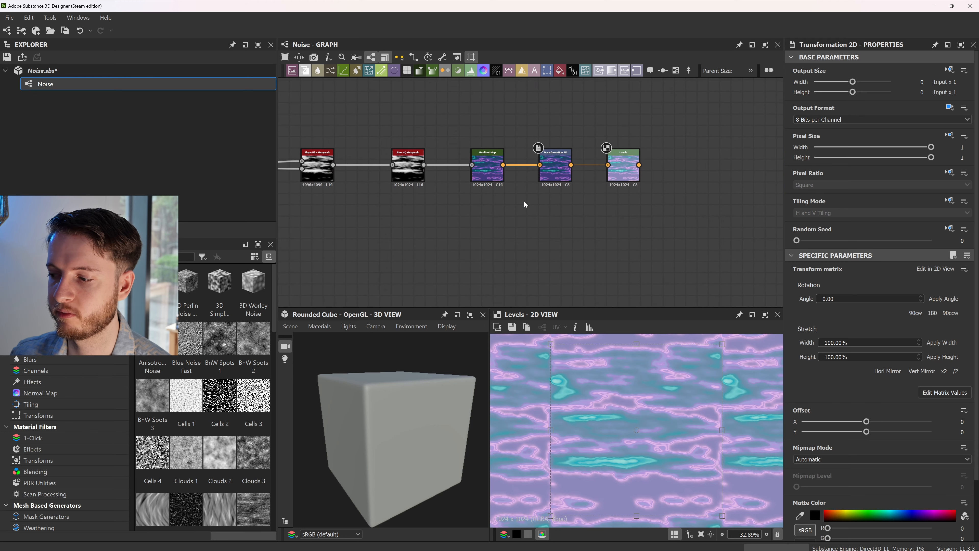
left_click(624, 169)
scroll(571, 222, "up", 4)
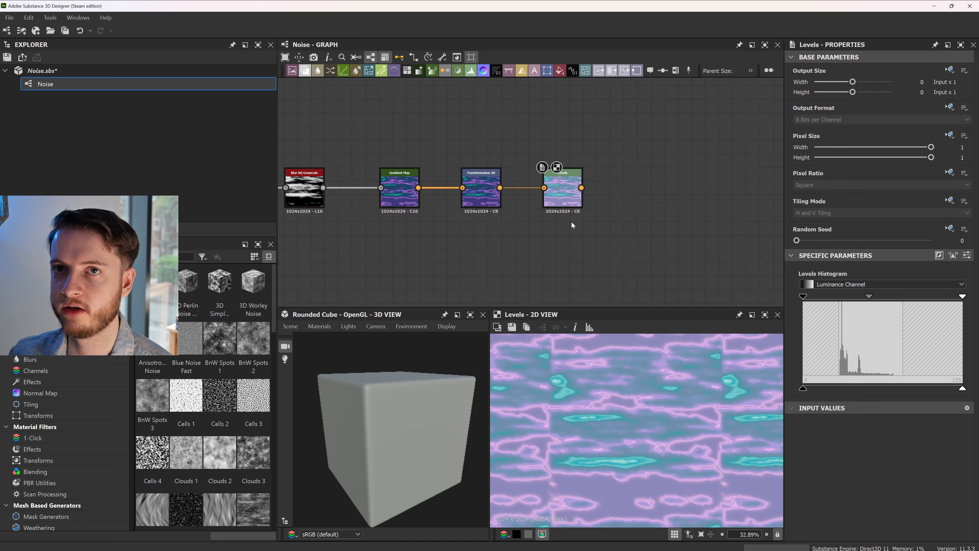
left_click_drag(565, 193, 662, 196)
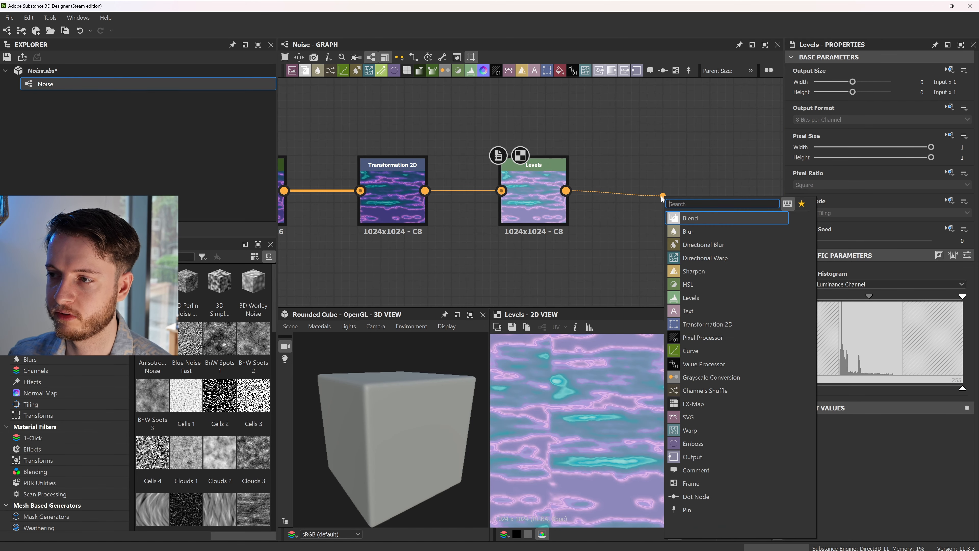
key("Escape")
right_click(640, 172)
key("Escape")
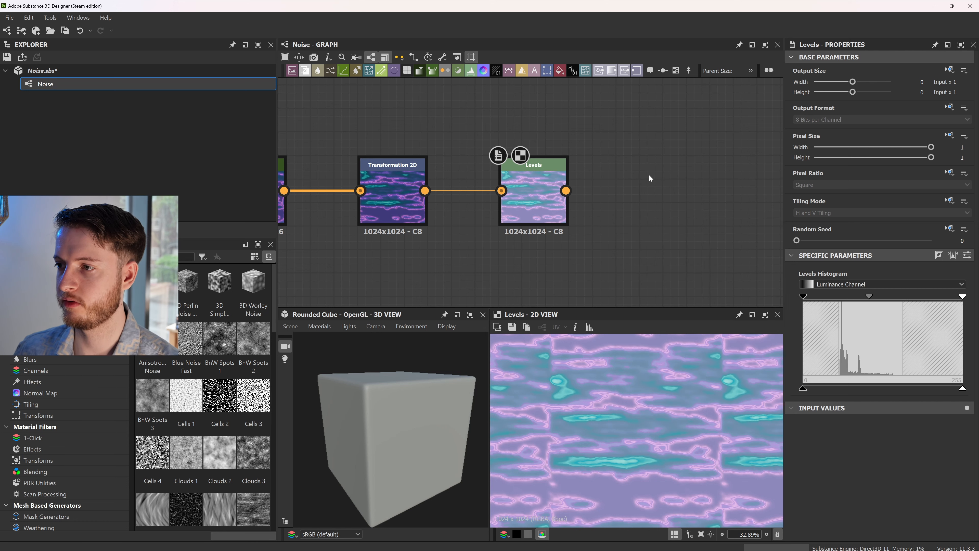
- Add an Output node beside the Levels node and begin its identifier with the prefix TEX_
key("space")
type("output")
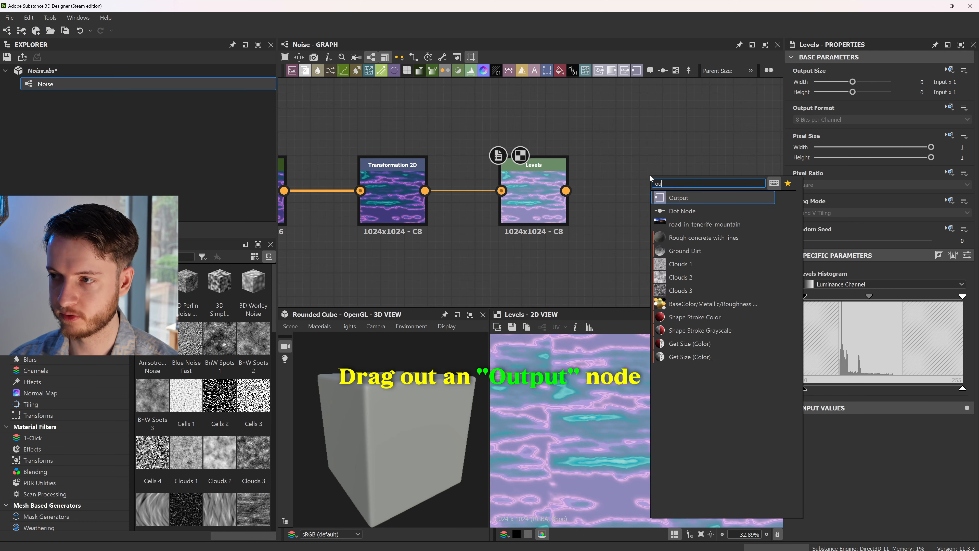
key("Return")
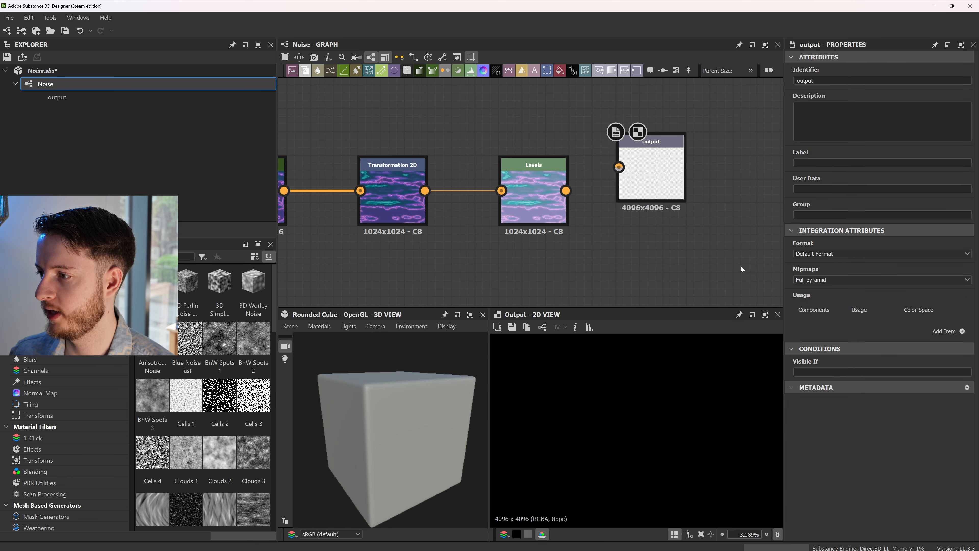
double_click(809, 81)
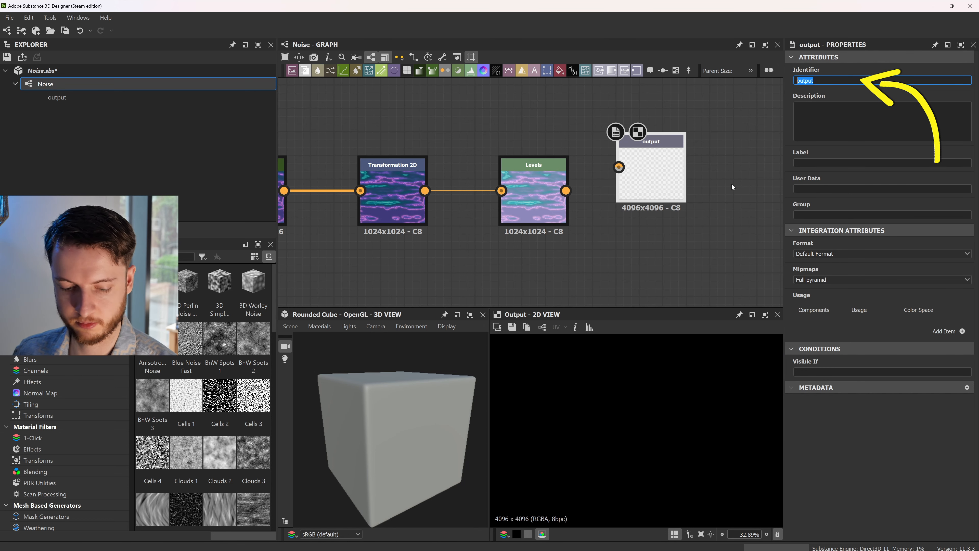
type("TEX")
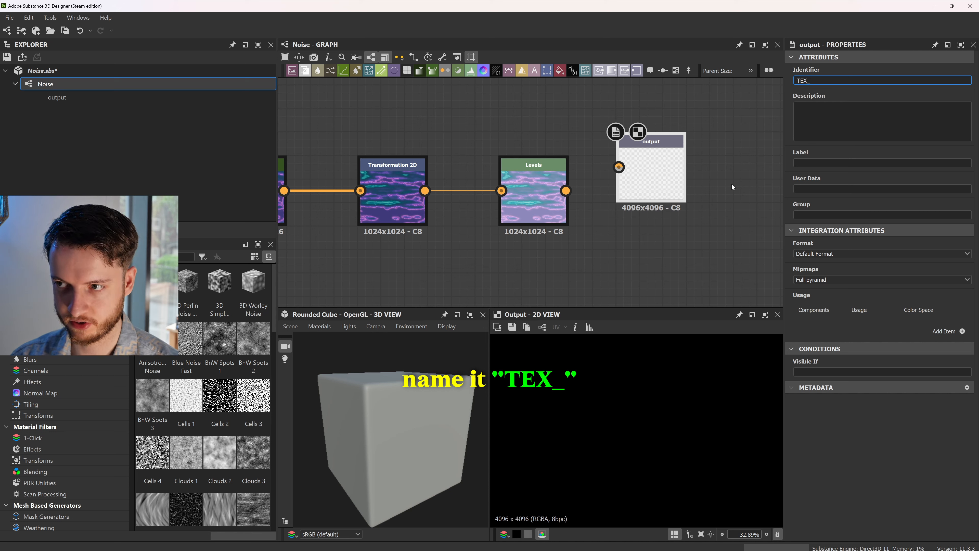
type("_")
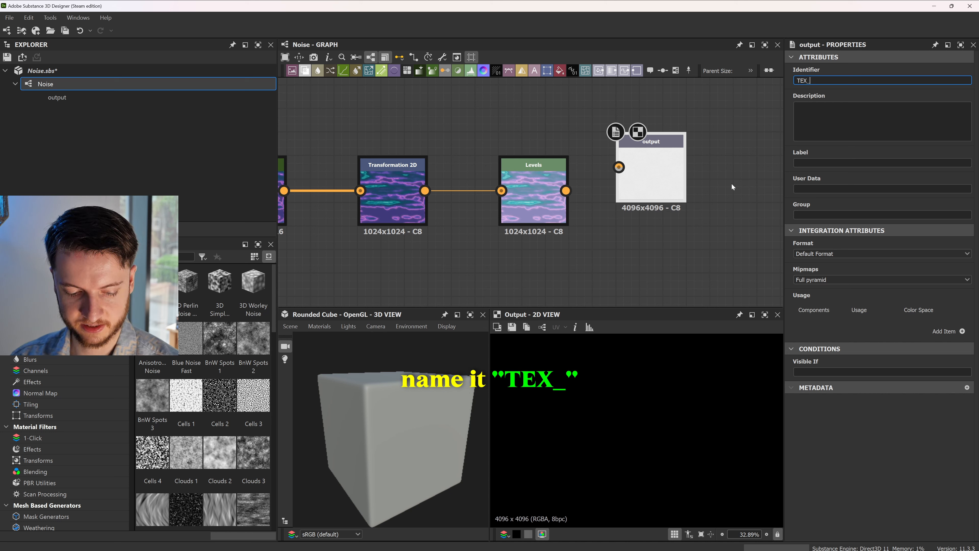
type("Water")
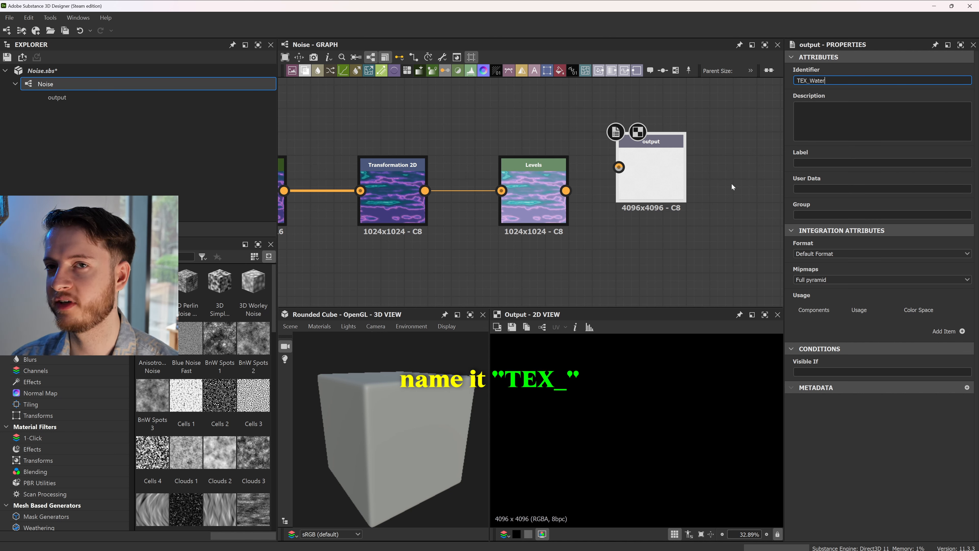
key("BackSpace")
key("BackSpace")
key("BackSpace")
key("BackSpace")
key("BackSpace")
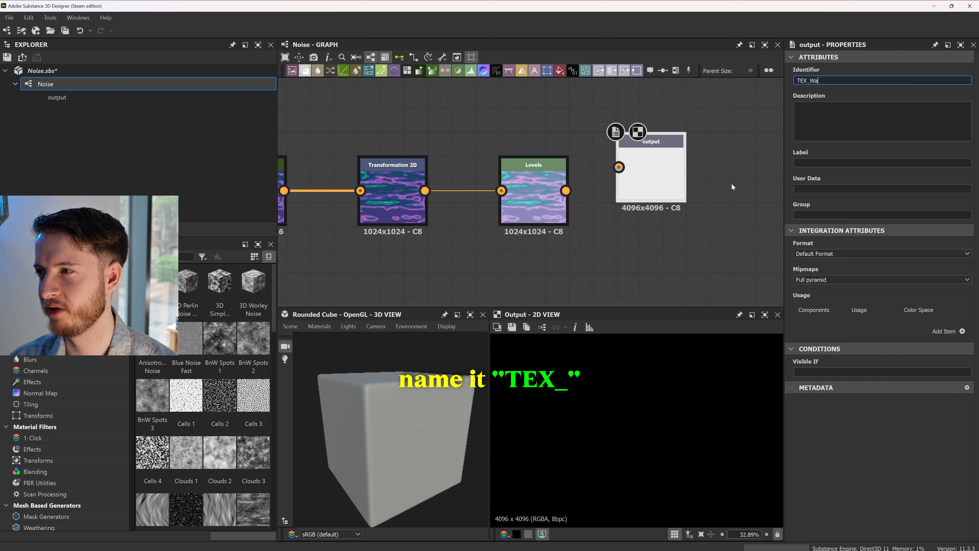
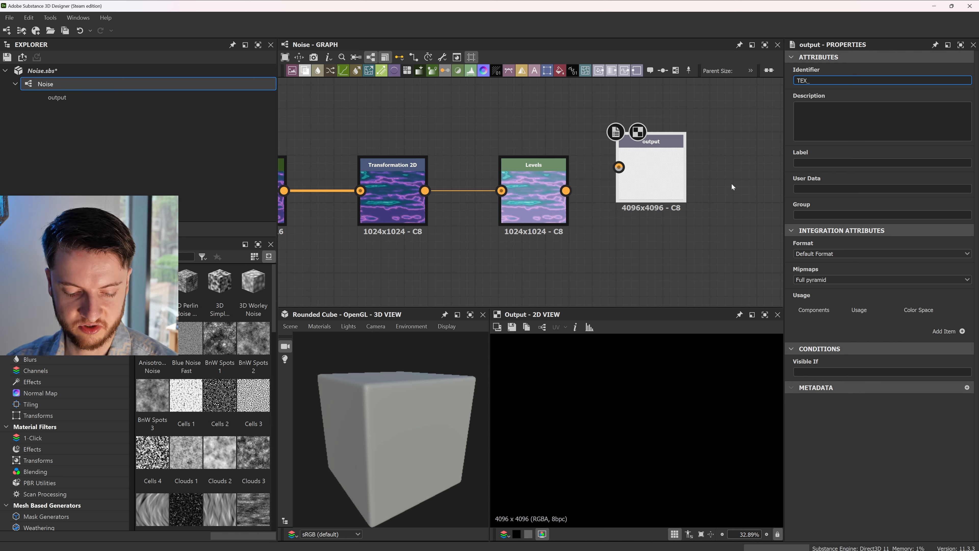
- Complete the Output node's identifier as TEX_LiquidColor_Blue
type("qu")
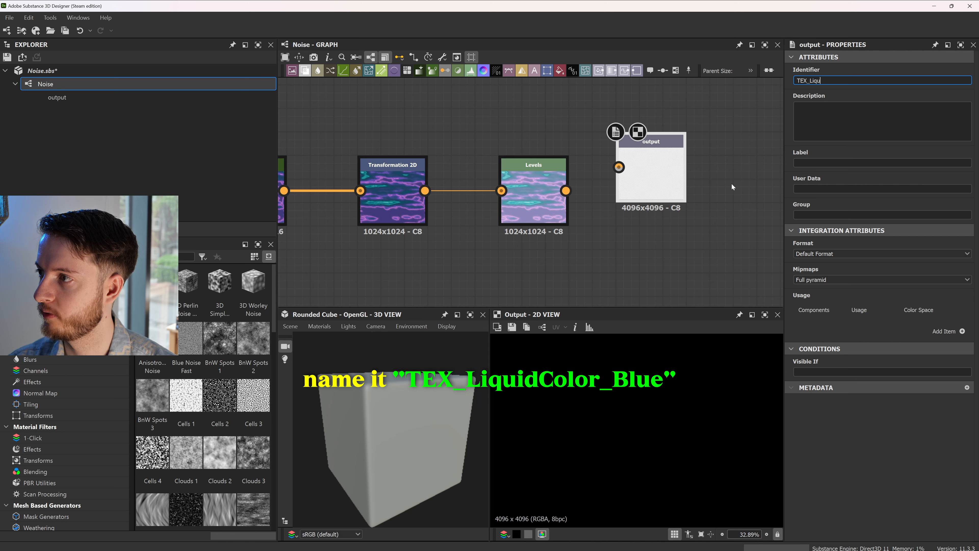
type("idCol")
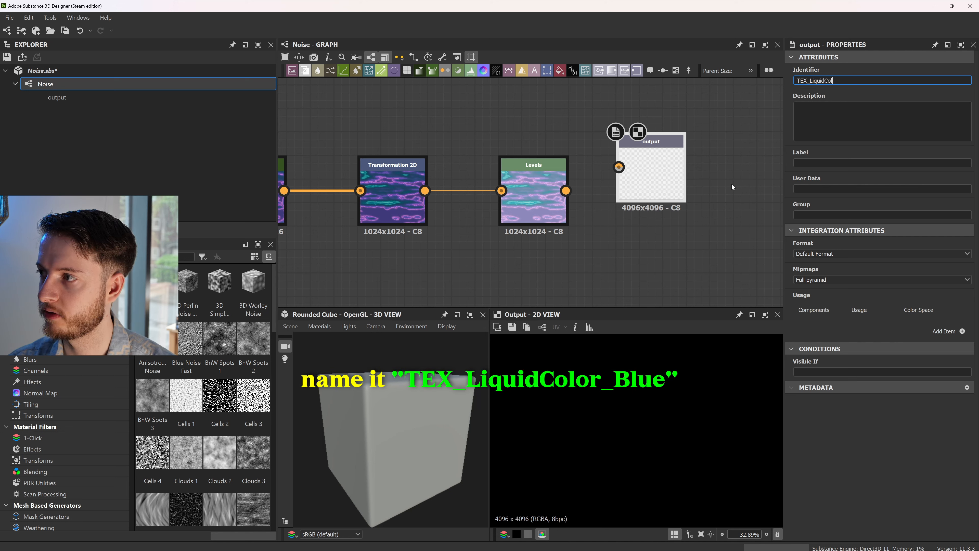
type("or_Blue")
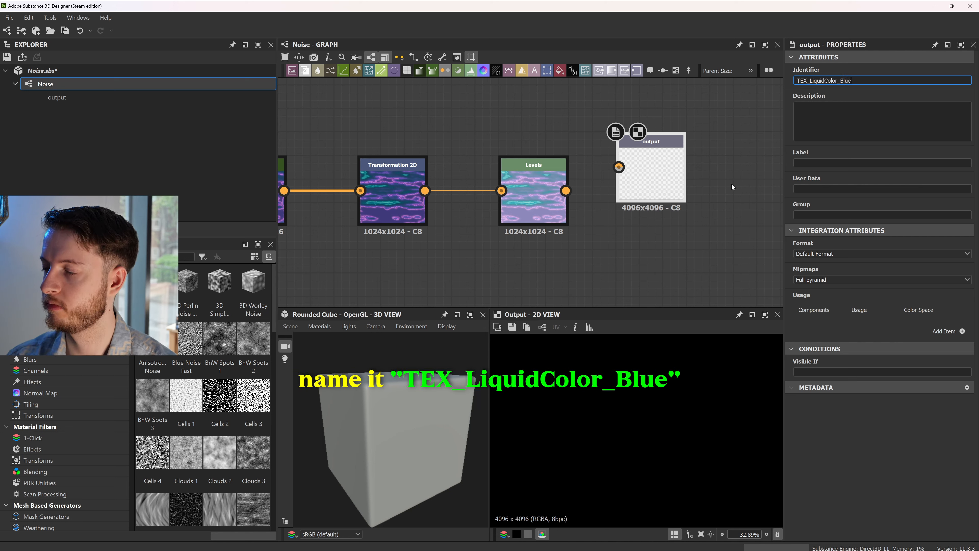
- Show the TEX_LiquidColor_Blue output node in the 2D view and connect the Levels node's output to it
key("Return")
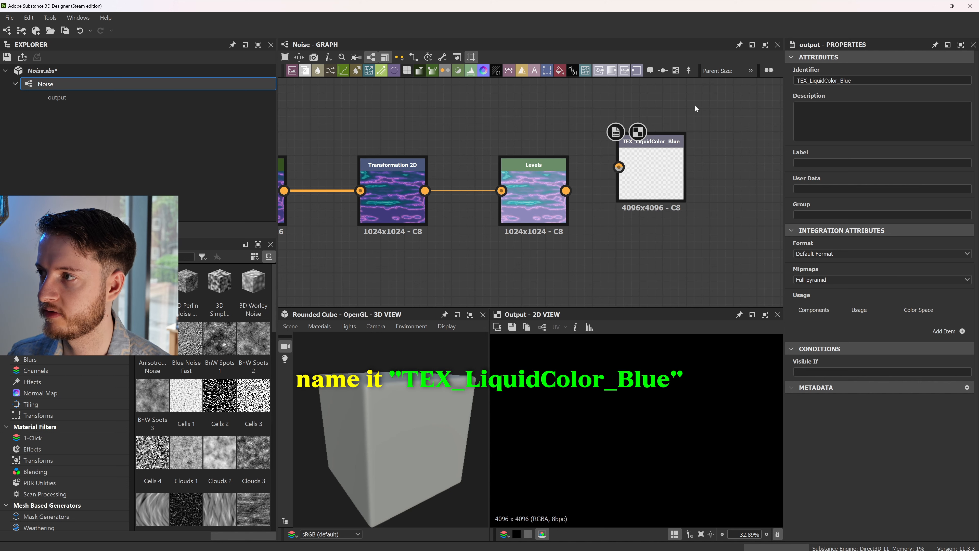
middle_click_drag(682, 123, 635, 116)
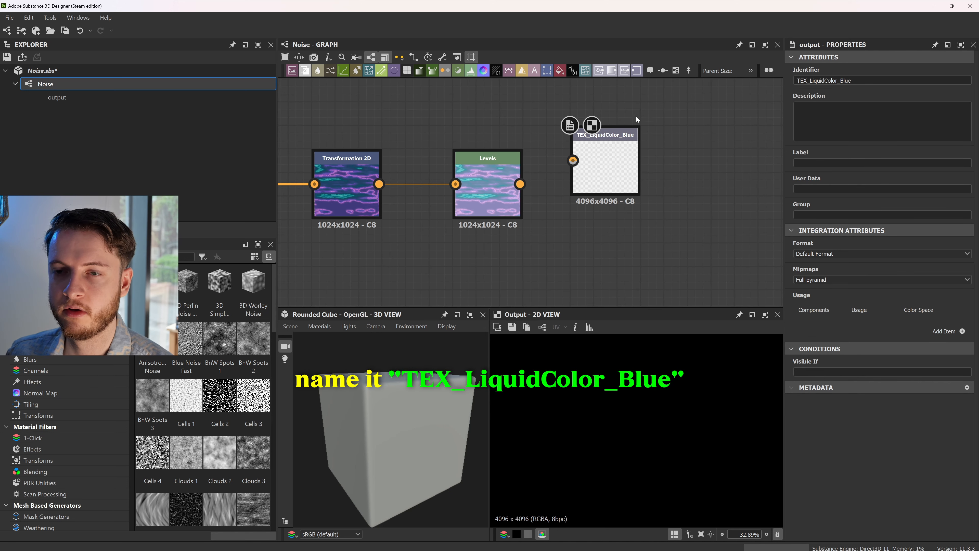
right_click(619, 137)
left_click(642, 145)
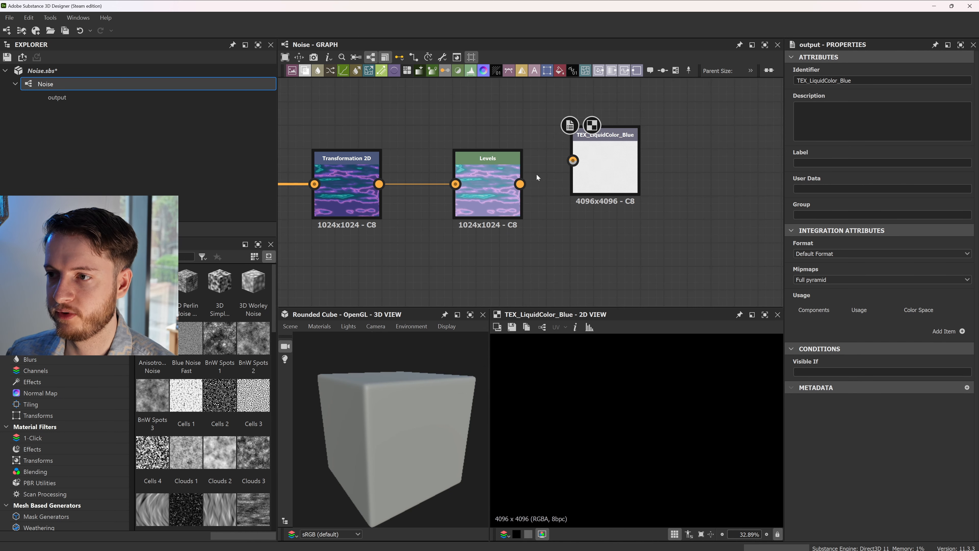
left_click_drag(519, 184, 619, 167)
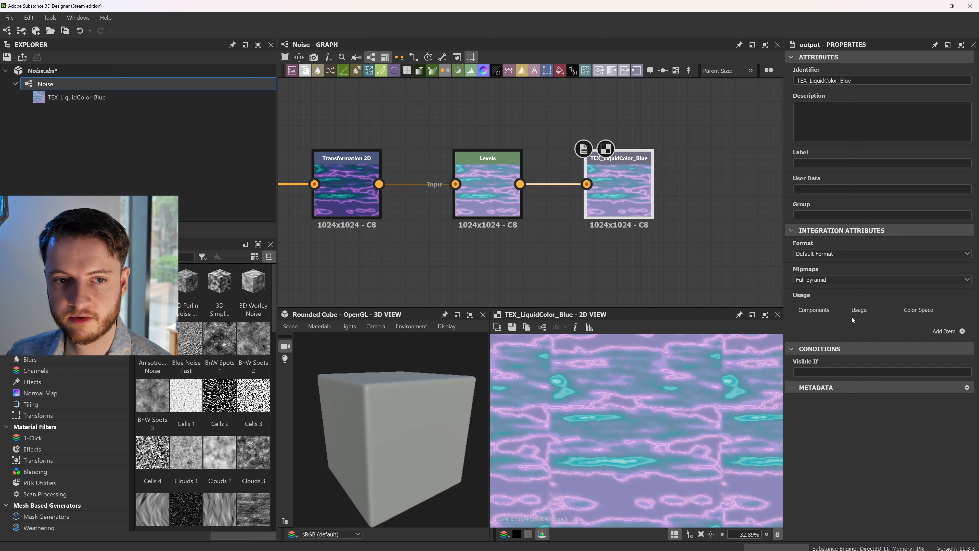
- Add a usage entry to the output with RGBA components, baseColor usage and sRGB color space
left_click(961, 331)
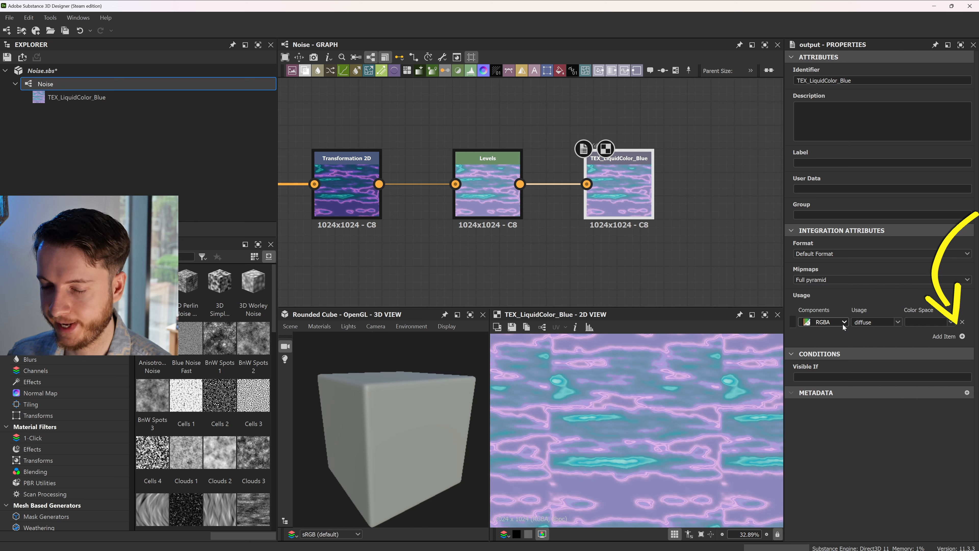
left_click(898, 324)
left_click(887, 335)
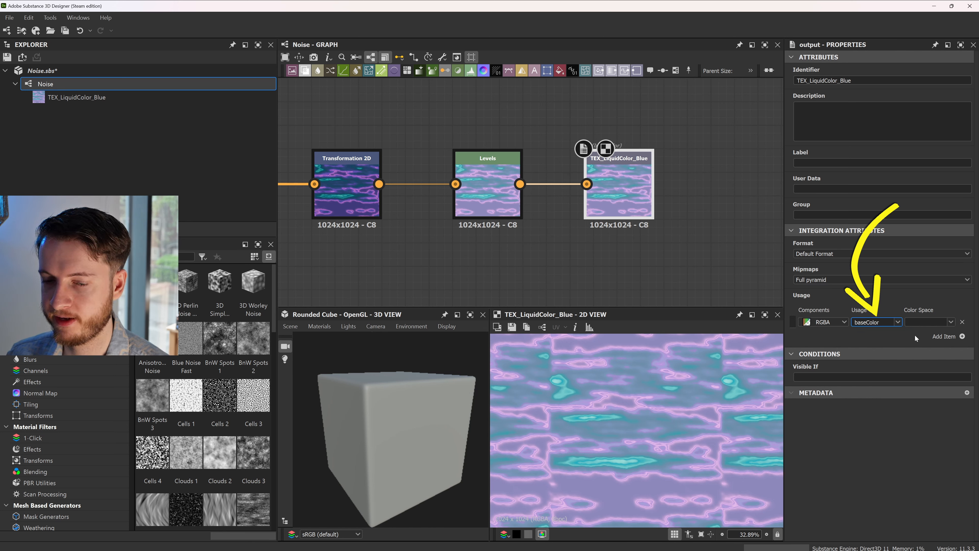
left_click(940, 322)
left_click(930, 340)
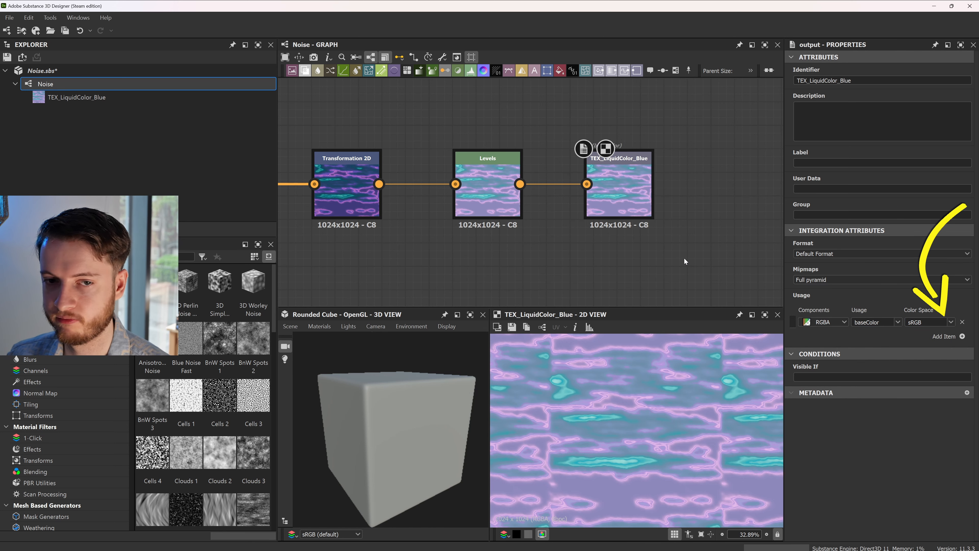
- Set the output's format to RGBA (32b) and save the Noise package
left_click(854, 253)
left_click(833, 265)
scroll(655, 247, "down", 2)
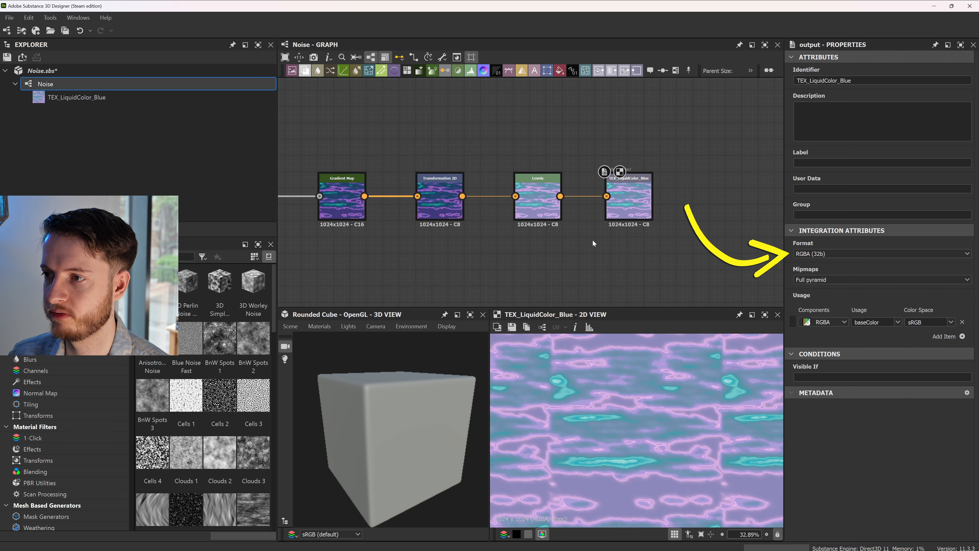
left_click(6, 57)
scroll(501, 238, "down", 3)
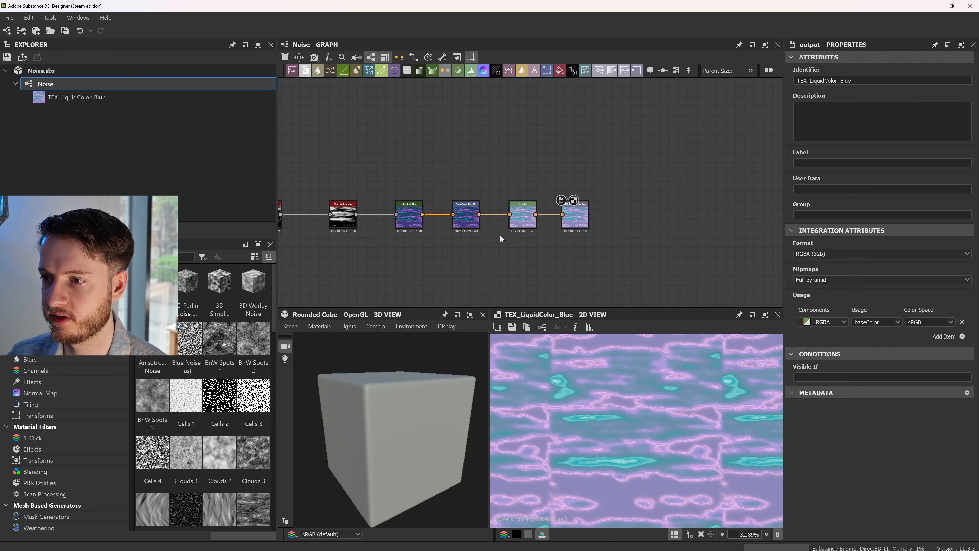
middle_click_drag(483, 250, 608, 212)
scroll(558, 229, "down", 1)
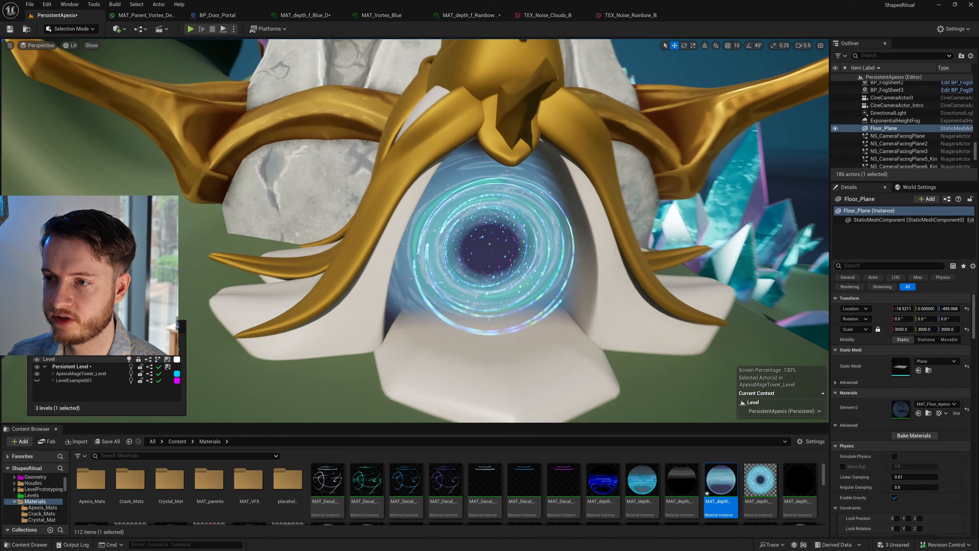
- Switch to Unreal Editor, view the row of portals and select the red portal door
mouse_move(415, 231)
right_mouse_down()
mouse_move(415, 250)
mouse_move(415, 227)
right_mouse_up()
scroll(415, 227, "down", 2)
scroll(415, 227, "down", 1)
right_click_drag(603, 269, 603, 269)
scroll(602, 270, "up", 1)
left_click(603, 270)
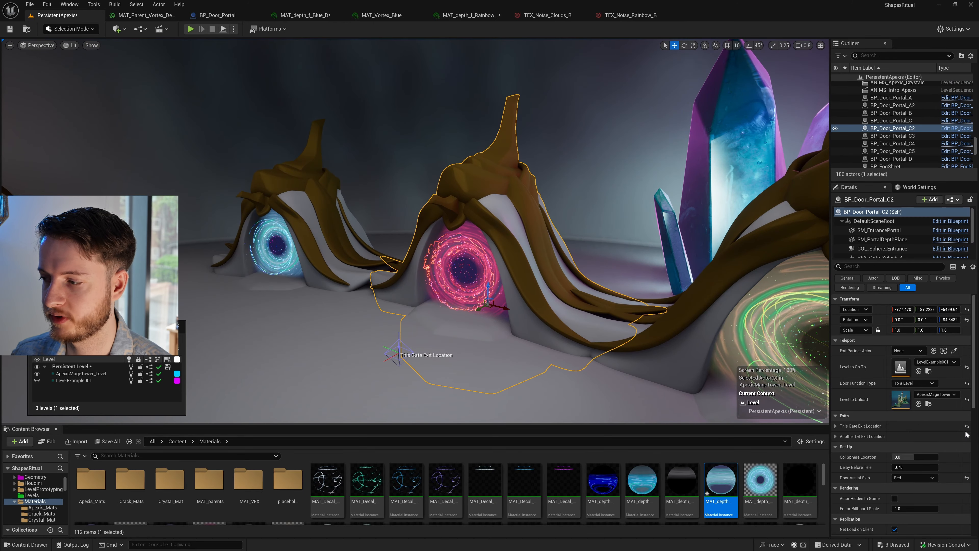
- Preview the Yellow, Blue and Rainbow door visual skins on the selected portal and return it to Red
left_click(915, 478)
left_click(908, 487)
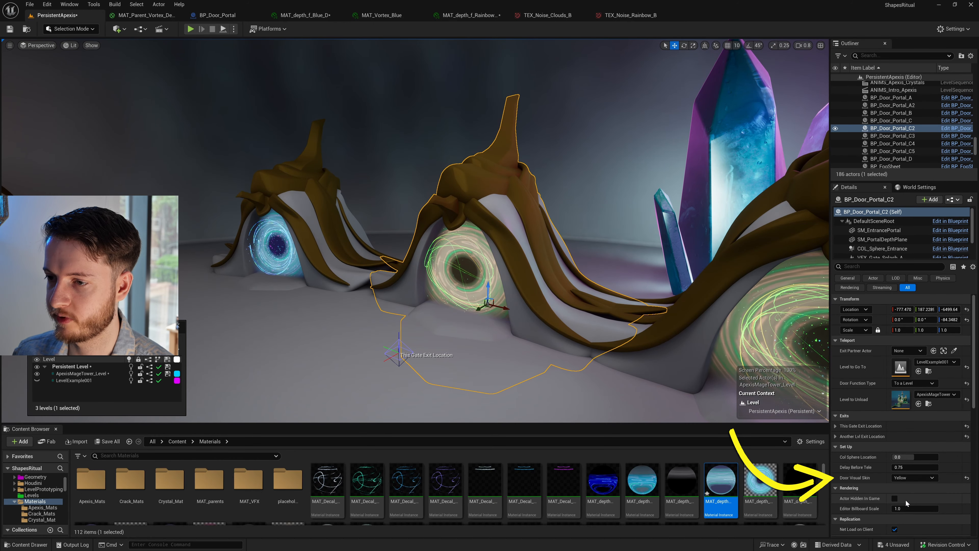
left_click(914, 478)
left_click(902, 485)
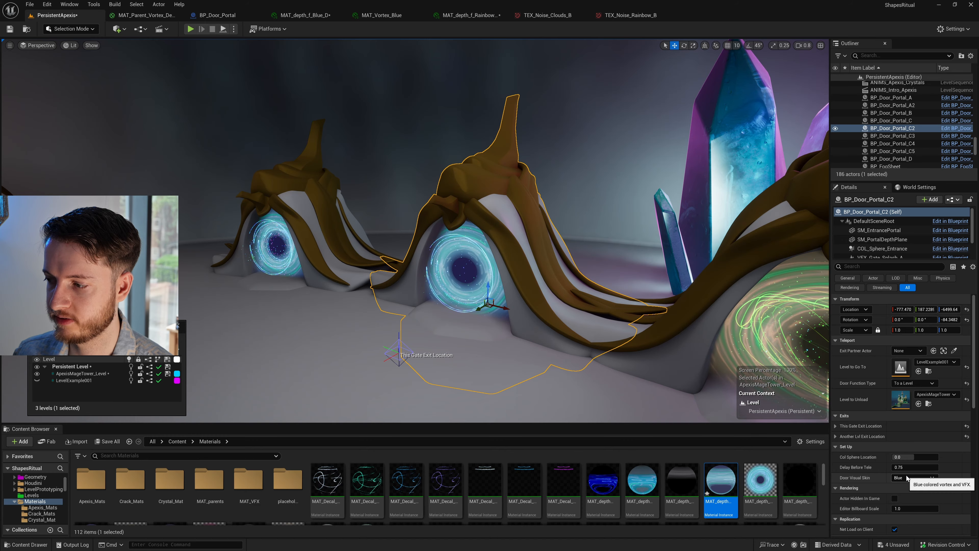
left_click(914, 478)
left_click(908, 506)
left_click(913, 478)
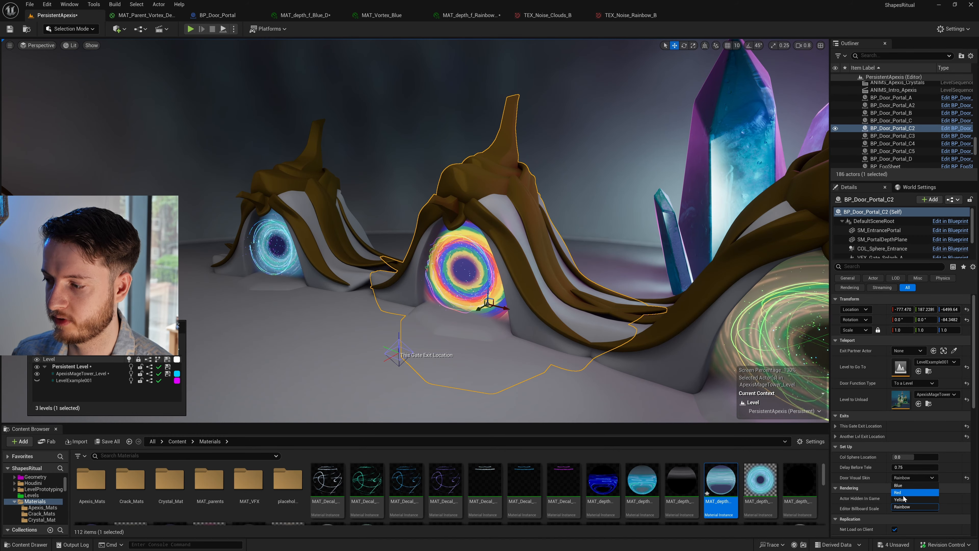
left_click(901, 492)
left_click(540, 386)
right_click_drag(540, 386, 475, 369)
scroll(478, 370, "down", 2)
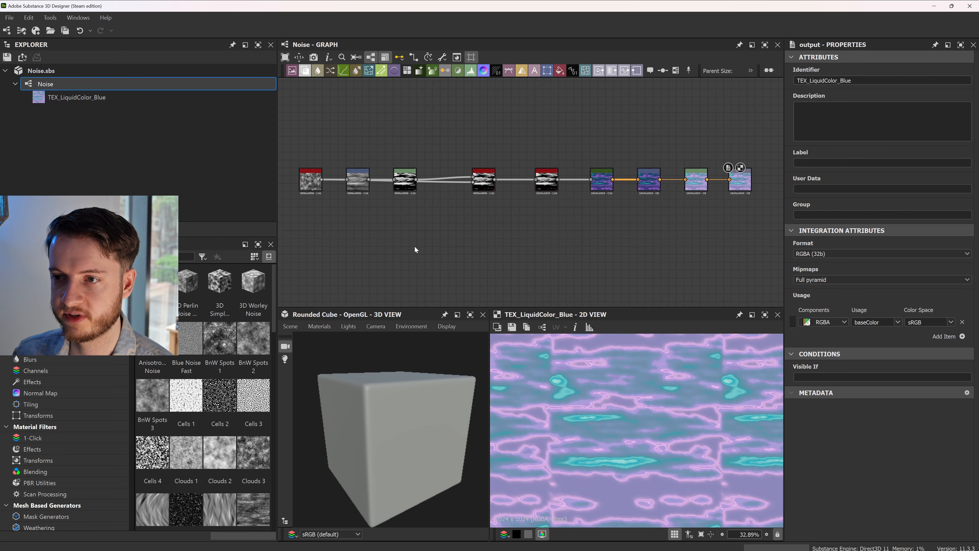
right_click(398, 224)
key("Escape")
right_click(347, 247)
key("Escape")
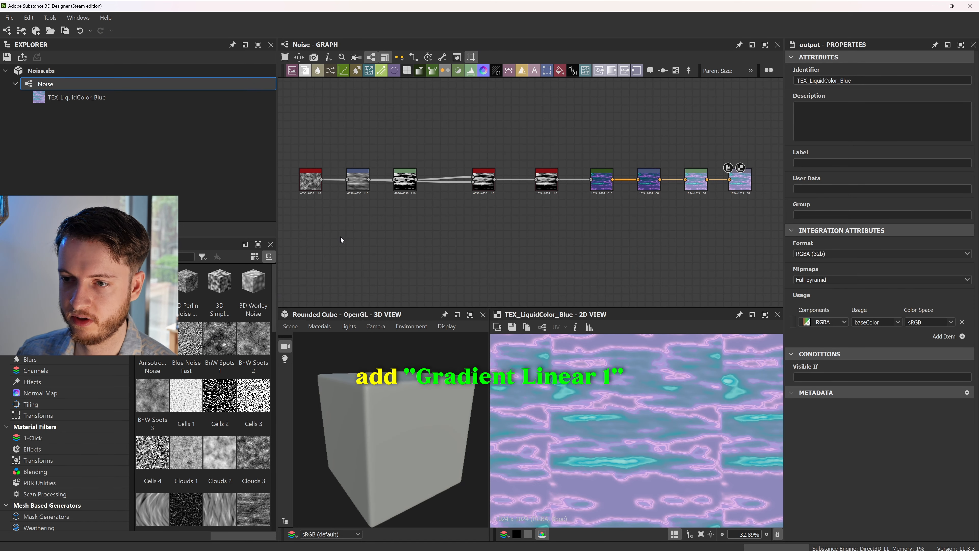
- Add a Gradient Linear 1 node below the start of the existing node chain in Substance 3D Designer
key("space")
type("gradie")
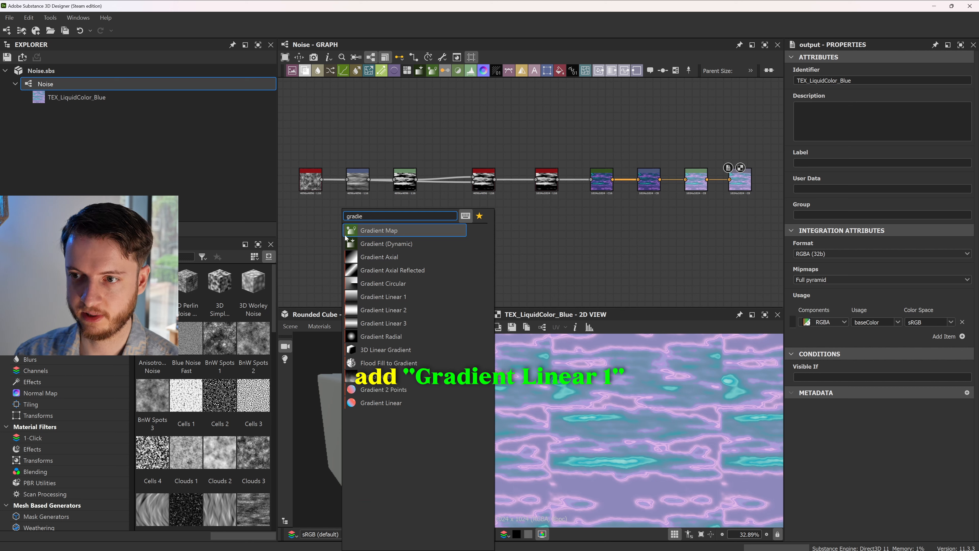
key("Down")
key("Down")
key("Down")
key("Down")
key("Down")
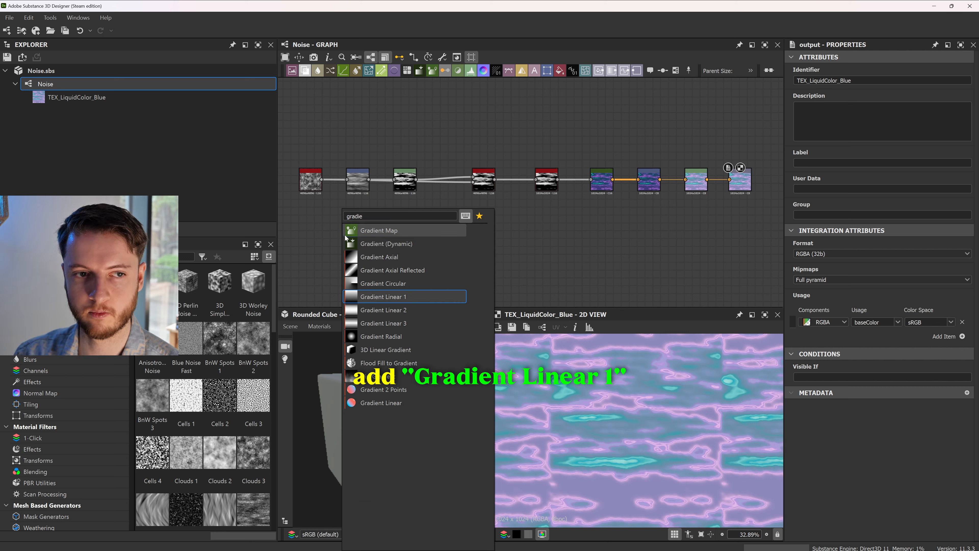
key("Return")
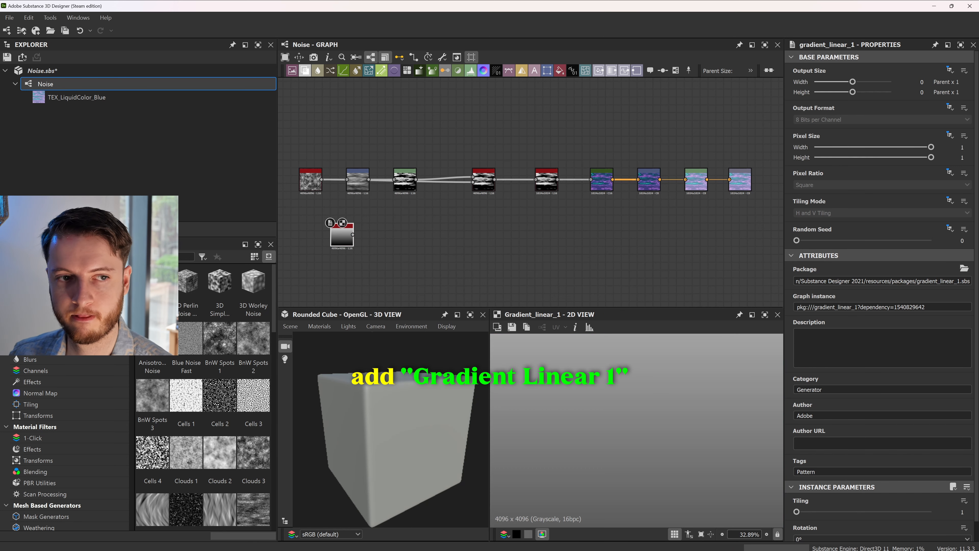
- Add a Gradient Map node fed by the Gradient Linear 1 node and align both in a row below the existing chain
left_click_drag(352, 234, 403, 230)
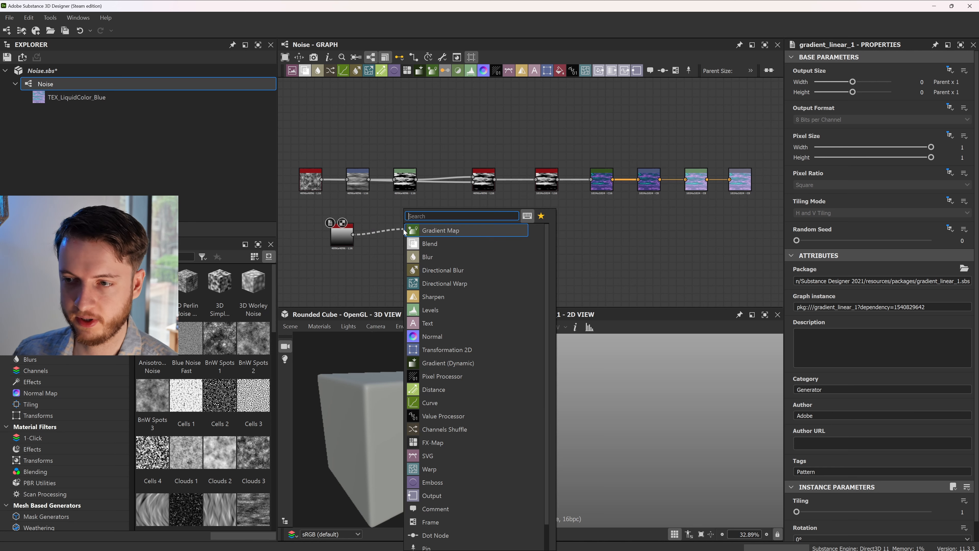
type("gradient map")
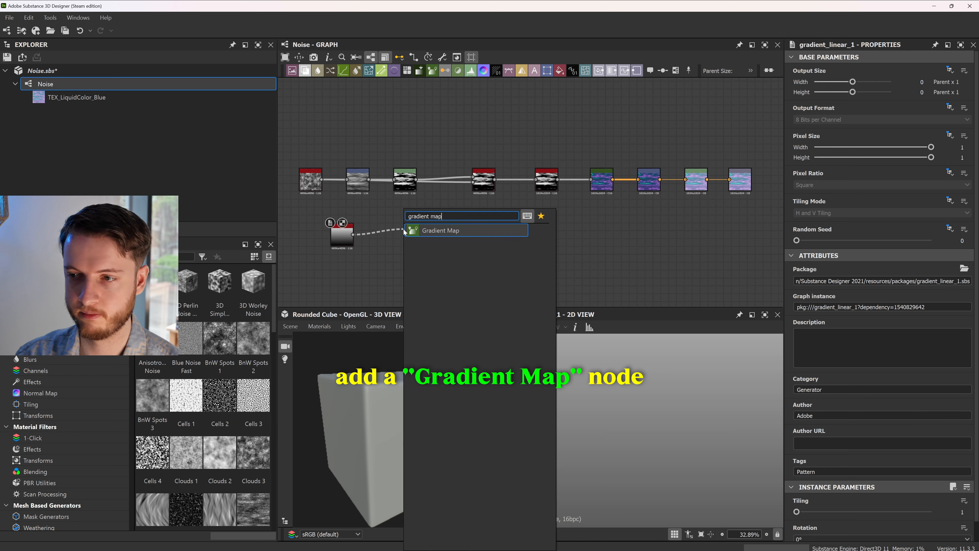
key("Return")
scroll(399, 227, "up", 1)
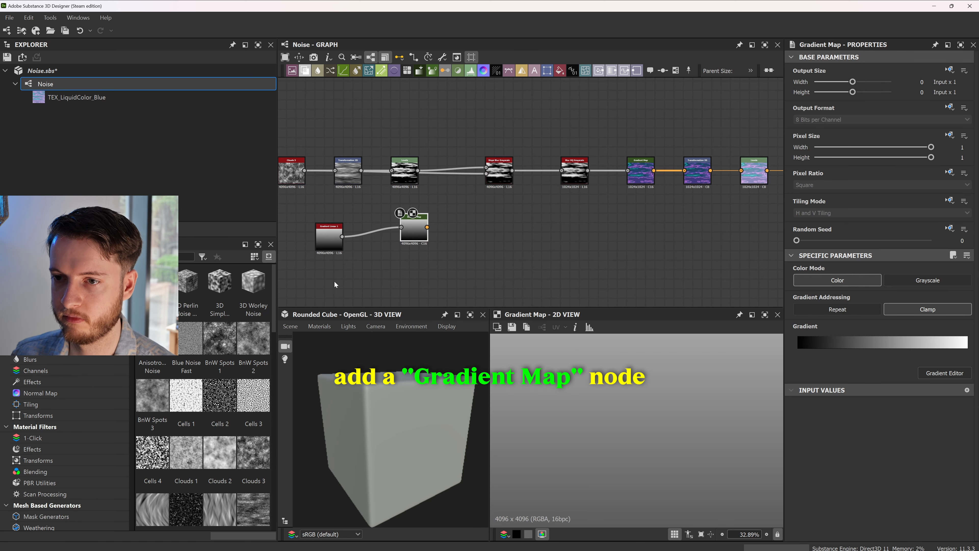
middle_click_drag(325, 268, 366, 226)
left_click_drag(368, 193, 335, 213)
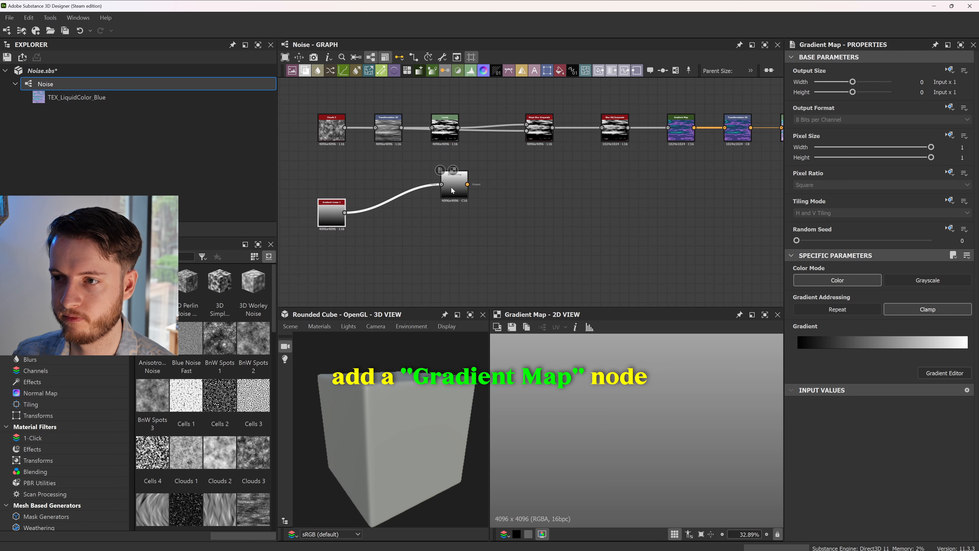
left_click_drag(459, 183, 431, 217)
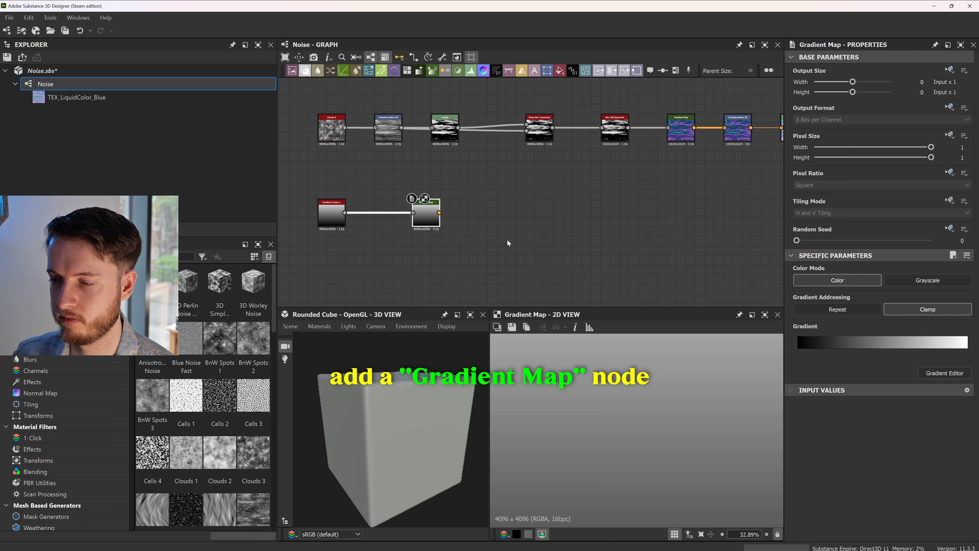
- Create the Gradient Map's first color key at position 0 in the Gradient Editor, picking purple #642d8d from the screen
left_click(953, 373)
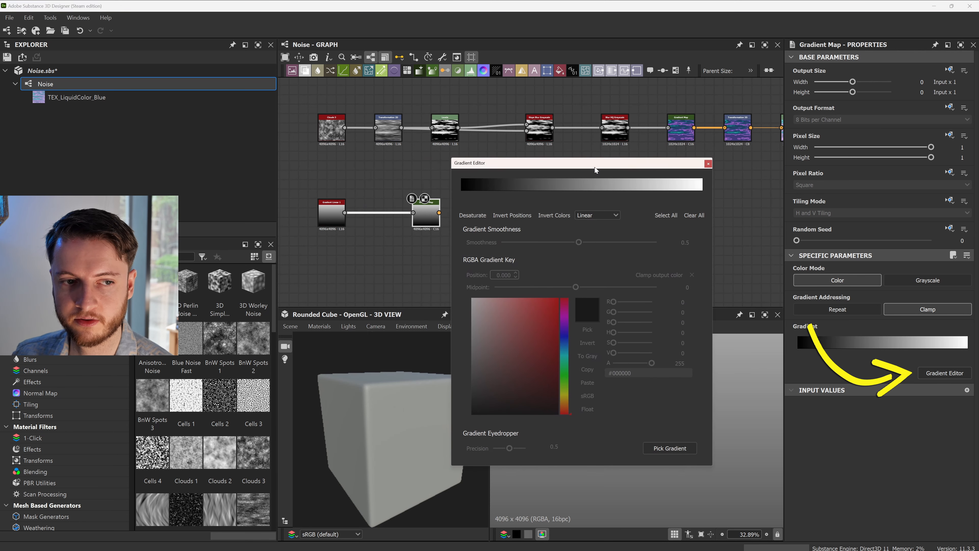
left_click_drag(489, 159, 588, 166)
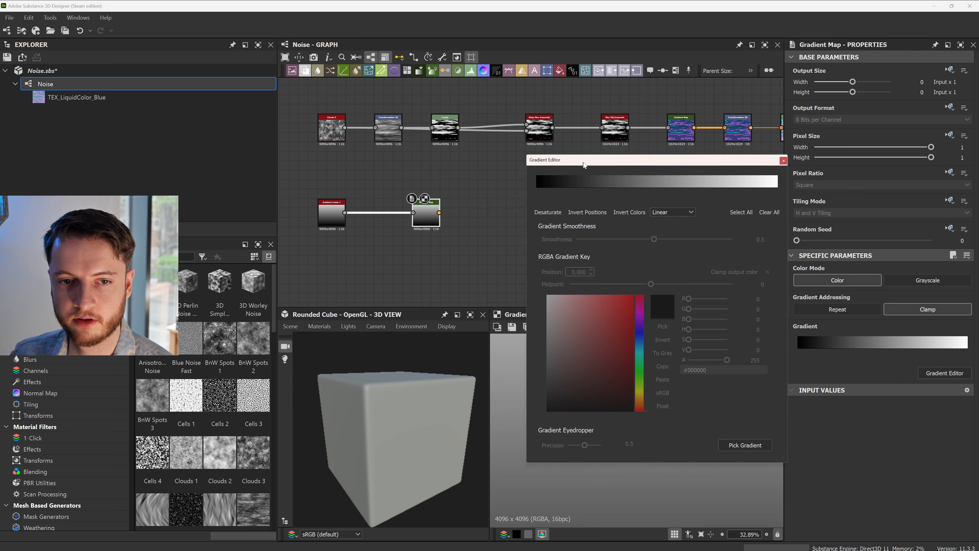
left_click(540, 190)
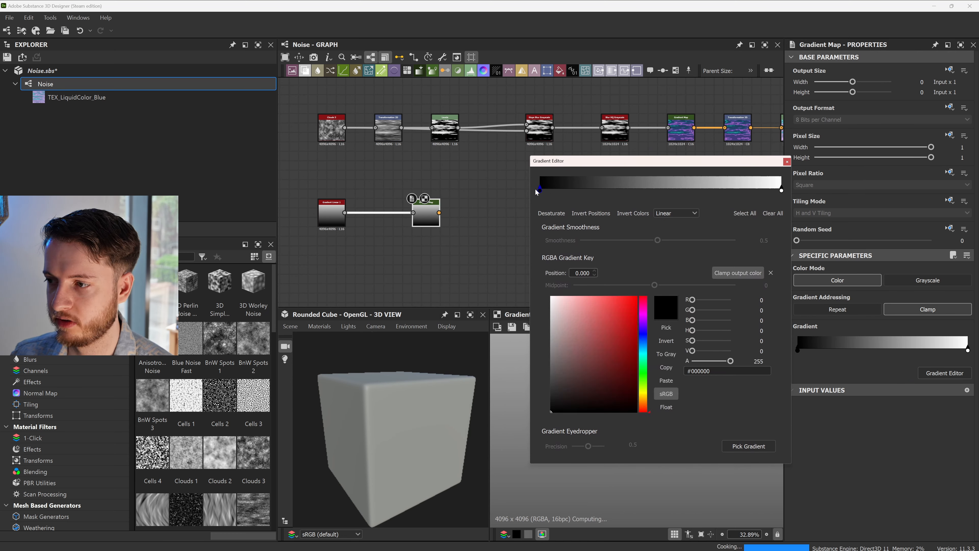
left_click(665, 327)
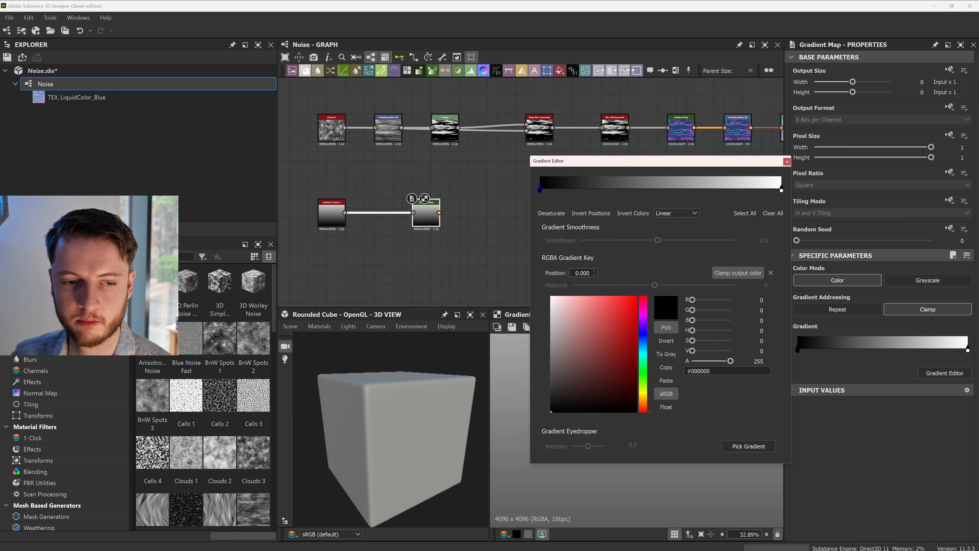
left_click(354, 271)
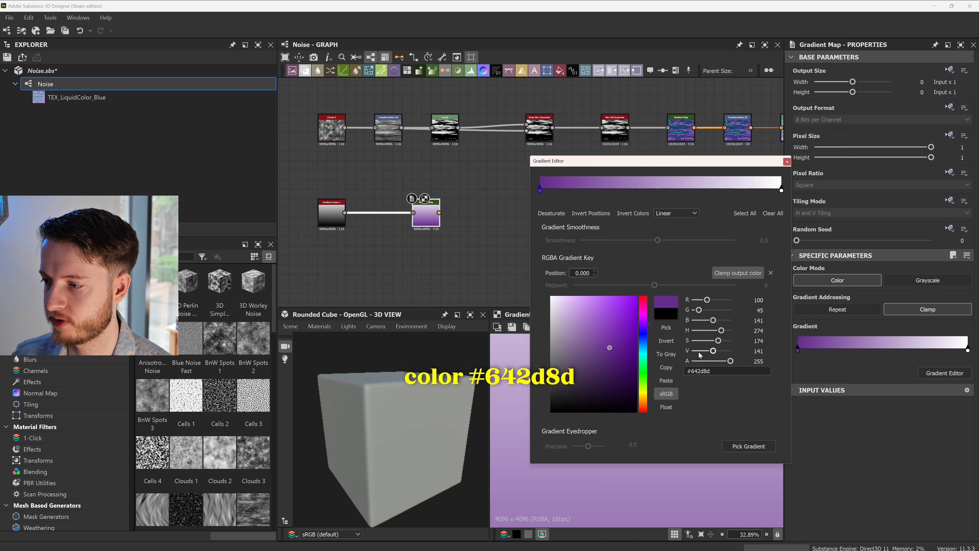
left_click_drag(701, 370, 707, 371)
key("ctrl+a")
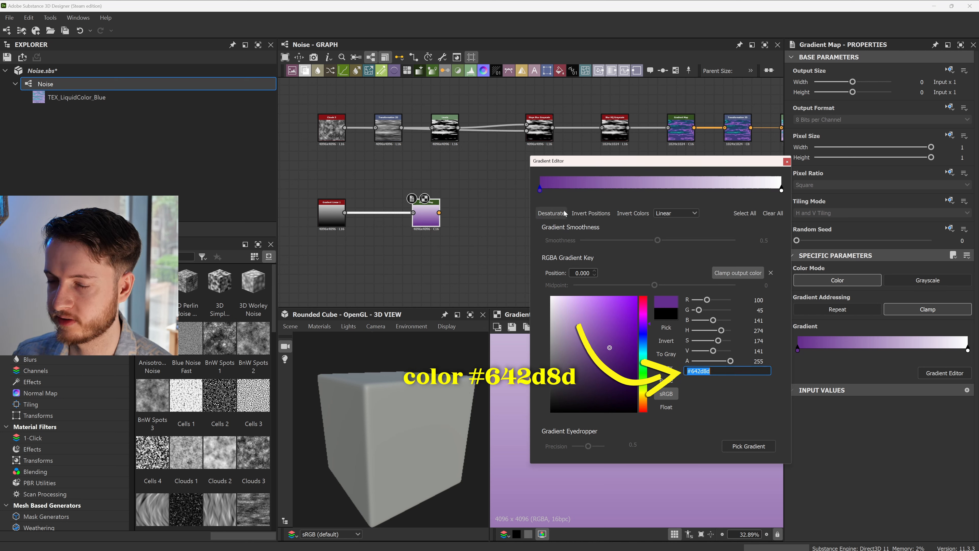
- Add a second gradient key at about position 0.12 with the blue color #1523d0
left_click(568, 188)
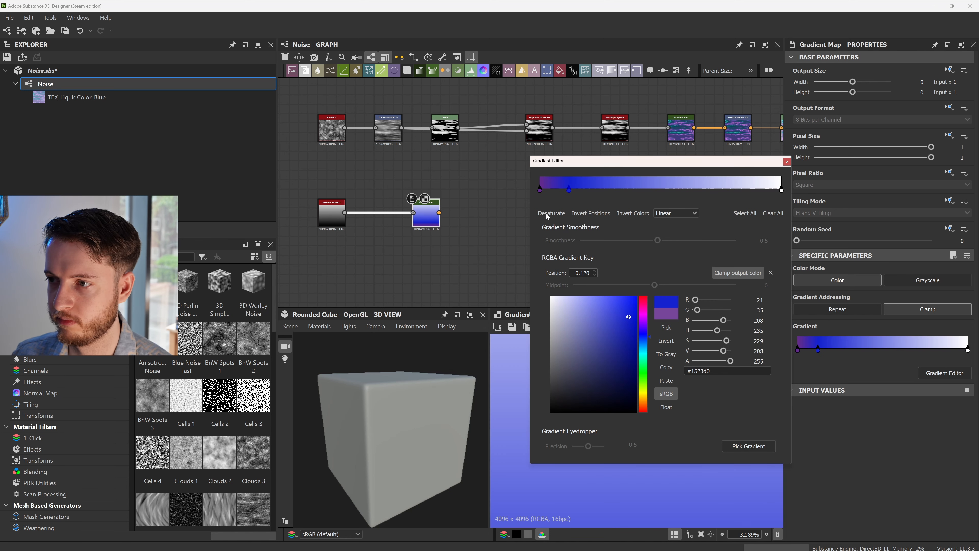
scroll(512, 408, "down", 8)
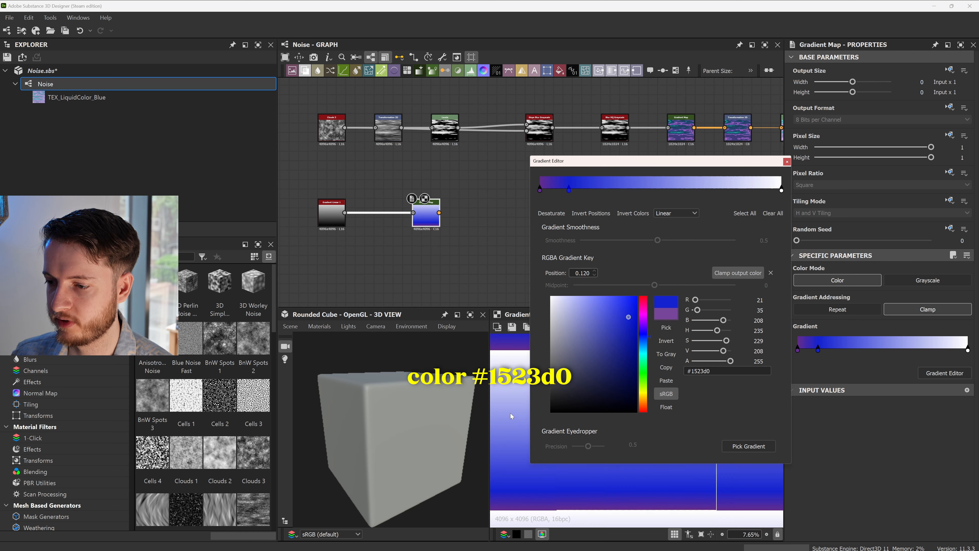
left_click_drag(661, 172, 658, 101)
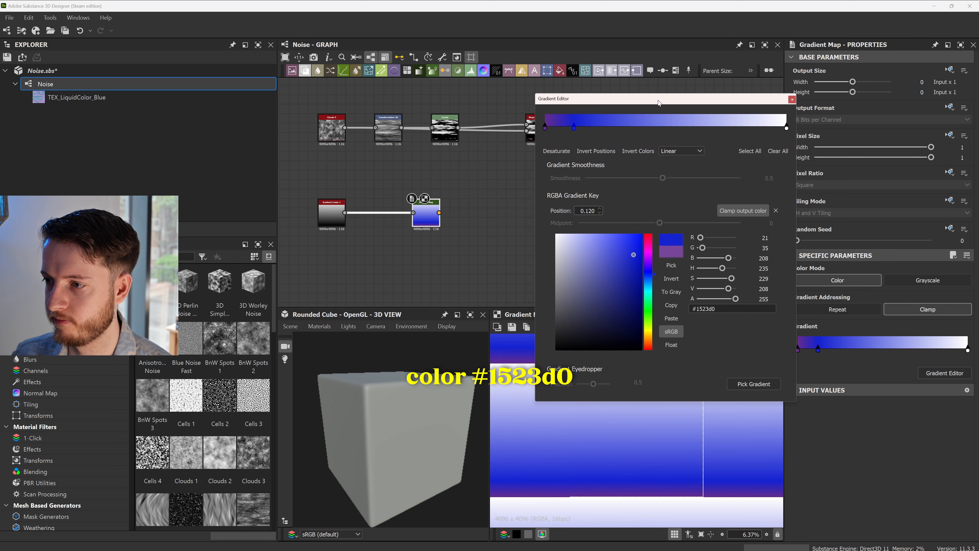
- Add a gradient key at about position 0.25 and match its color to the neighboring blue key, #1523d0
left_click(606, 127)
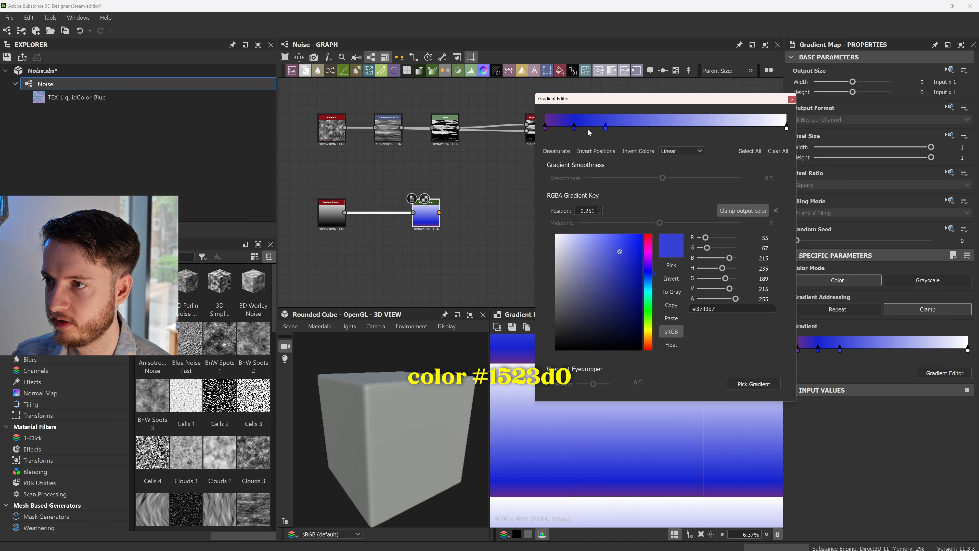
left_click(574, 129)
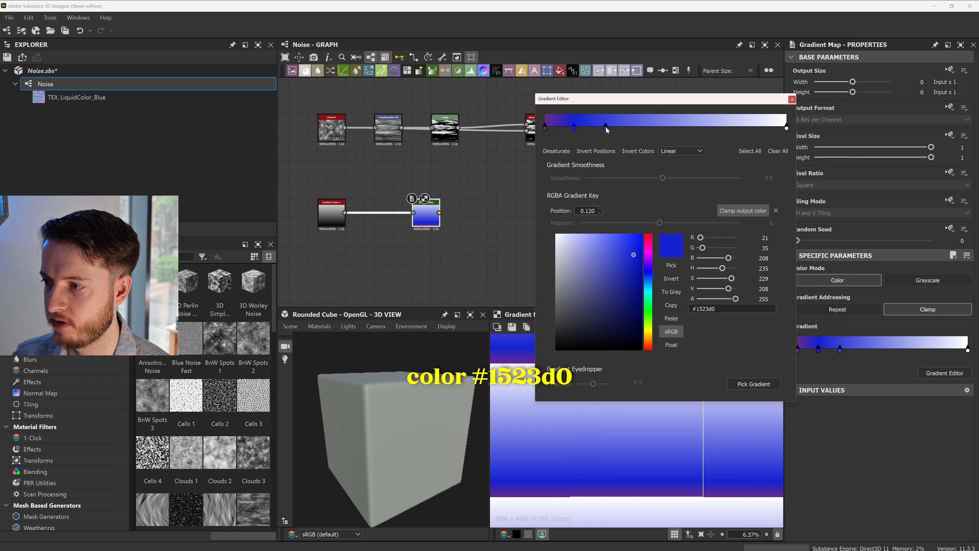
left_click(606, 127)
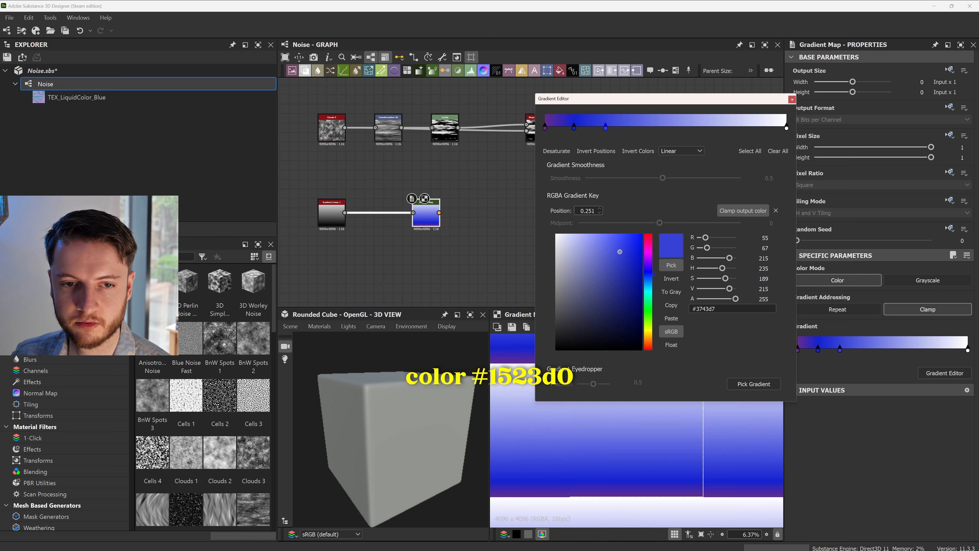
left_click(574, 124)
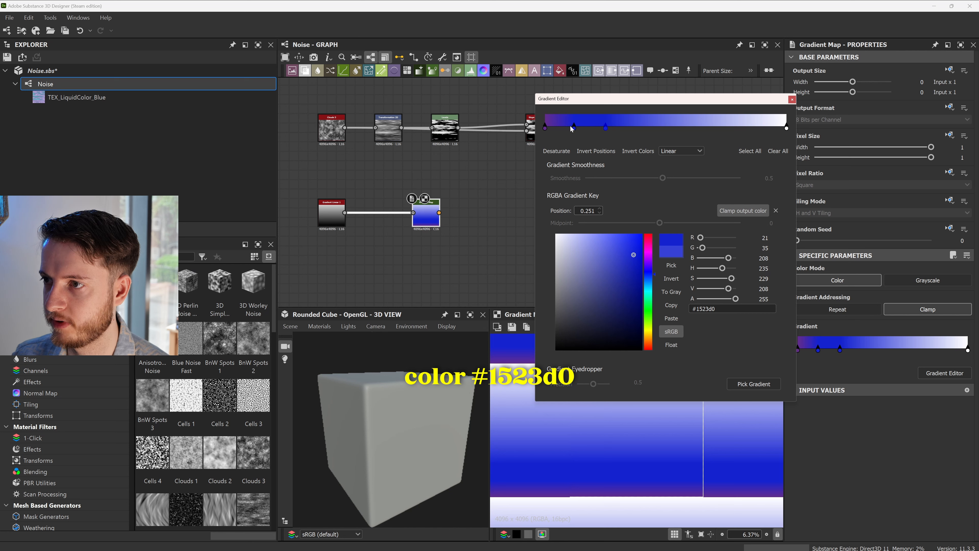
- Duplicate the purple #642d8d key to about position 0.105, just before the first blue key, to form a solid purple band
left_click(547, 129)
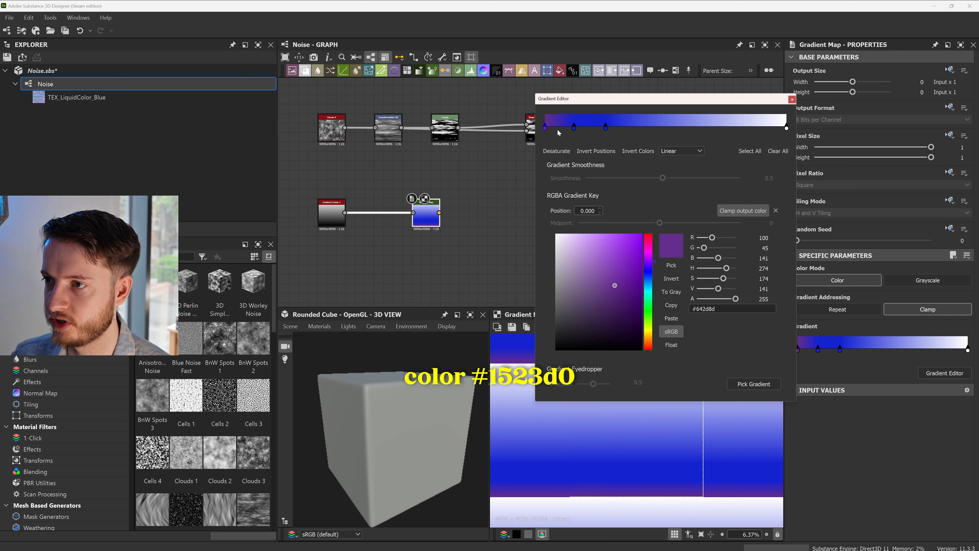
left_click_drag(545, 127, 569, 130)
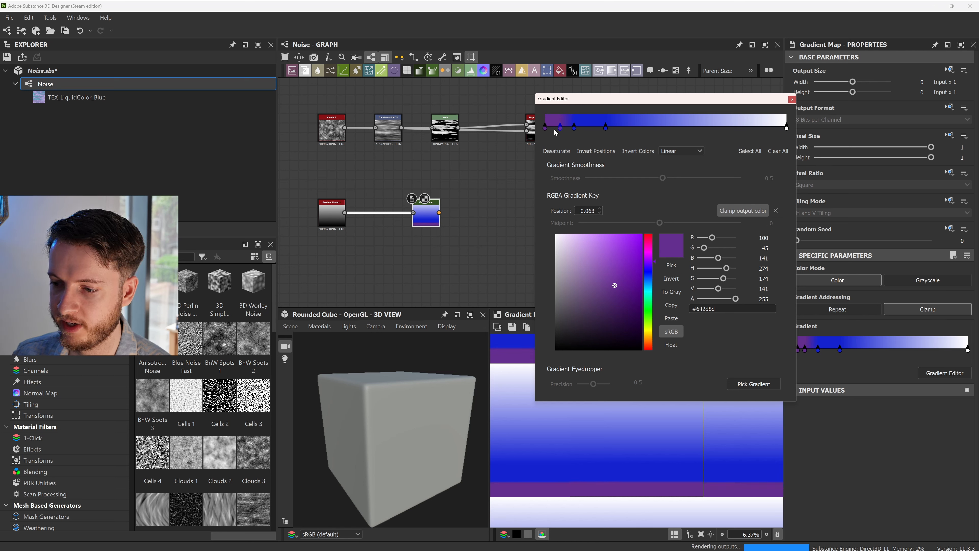
left_click_drag(569, 130, 572, 130)
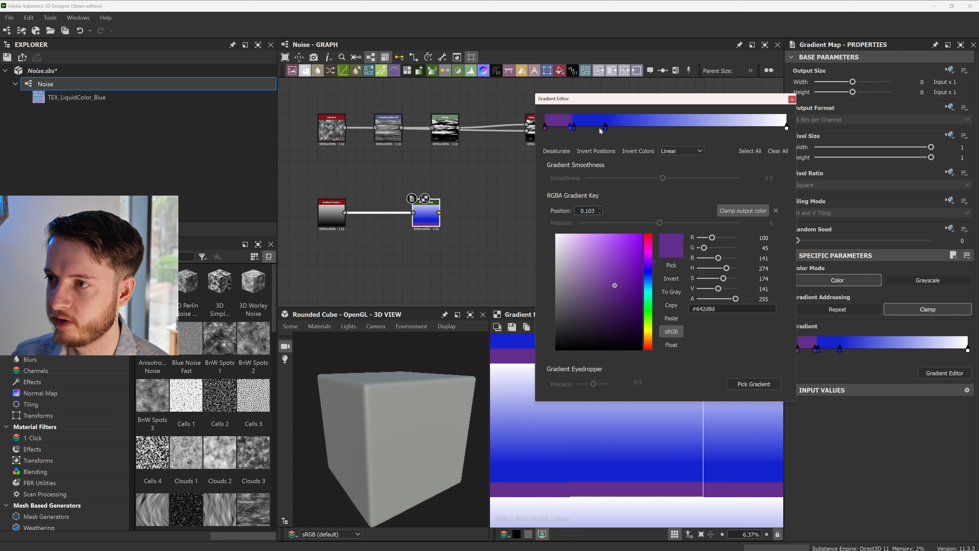
left_click_drag(569, 131, 570, 129)
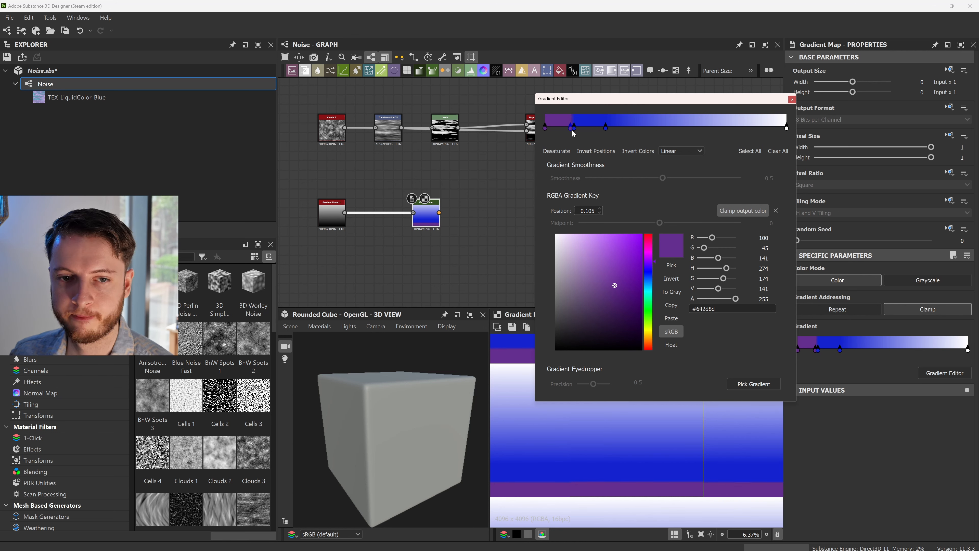
- Add a gradient key at position 0.270, just after the blue band, and sample green #028b4b for it
left_click(608, 127)
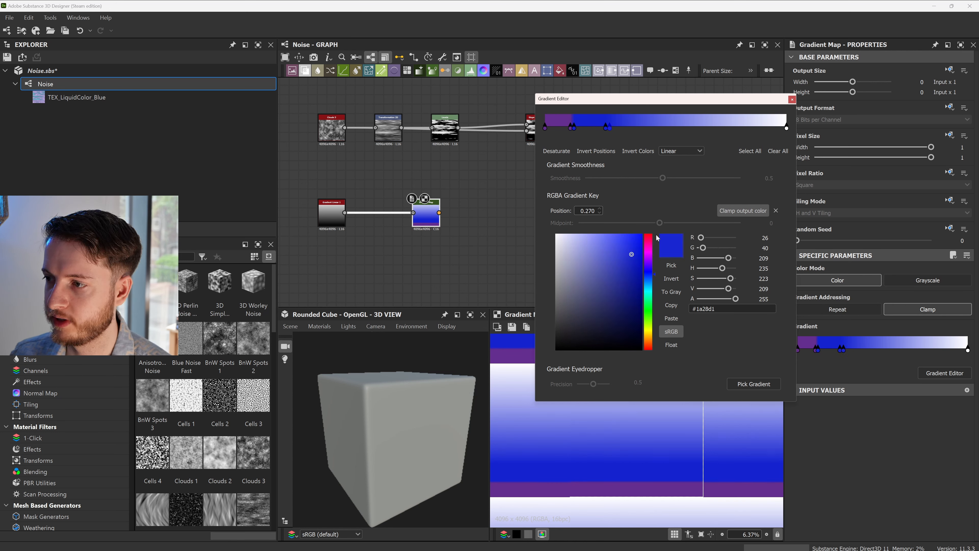
left_click(671, 265)
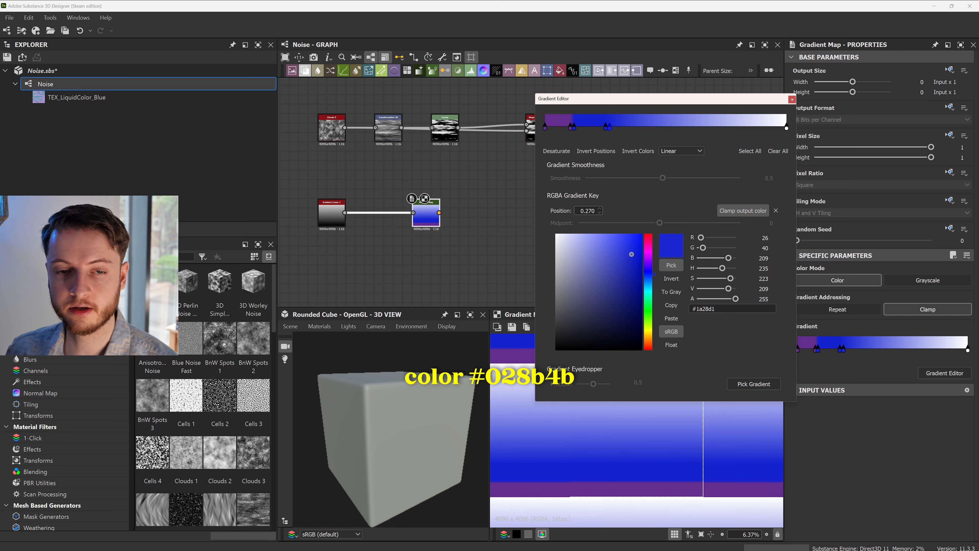
left_click(644, 144)
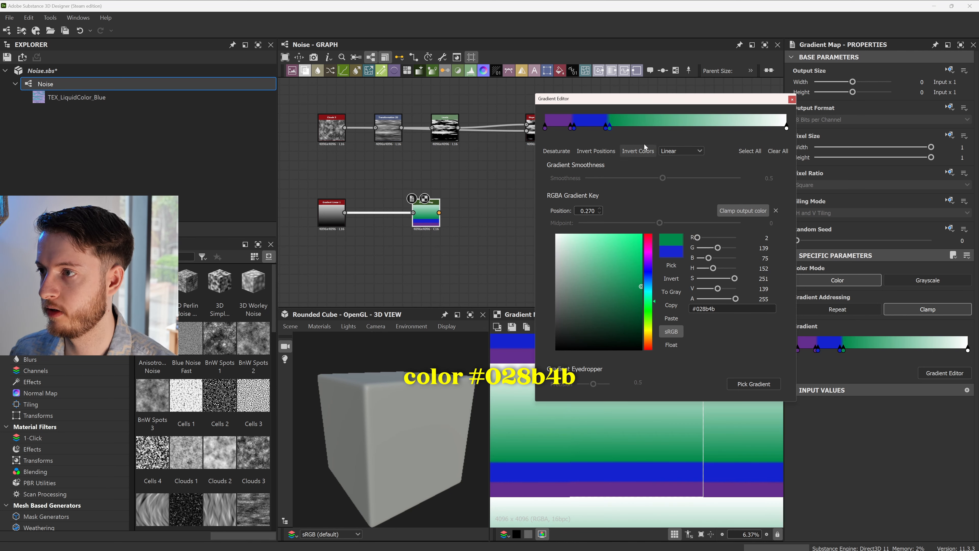
- Duplicate the green key to end its band, and add a yellow #ffd615 key just after it at about position 0.449
left_click_drag(613, 128, 647, 129)
left_click(652, 127)
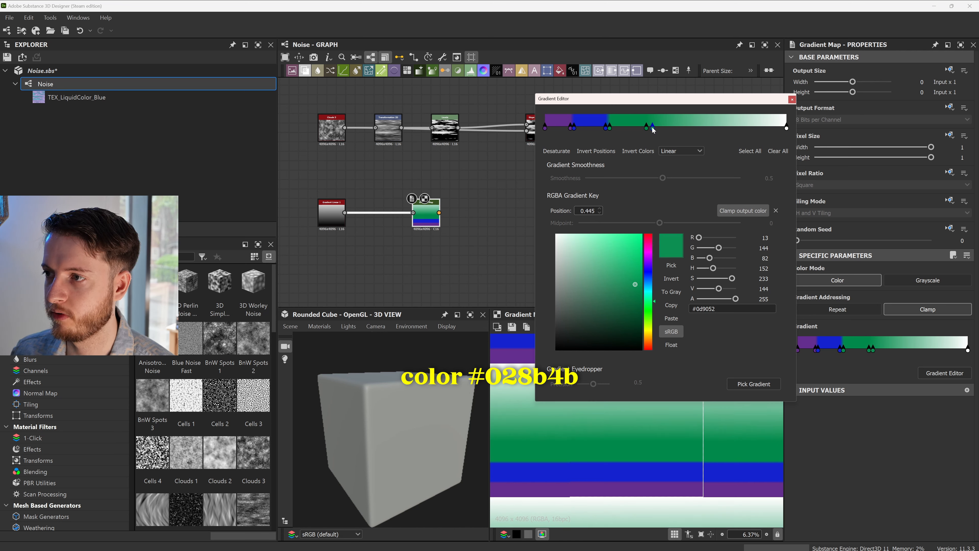
left_click(671, 265)
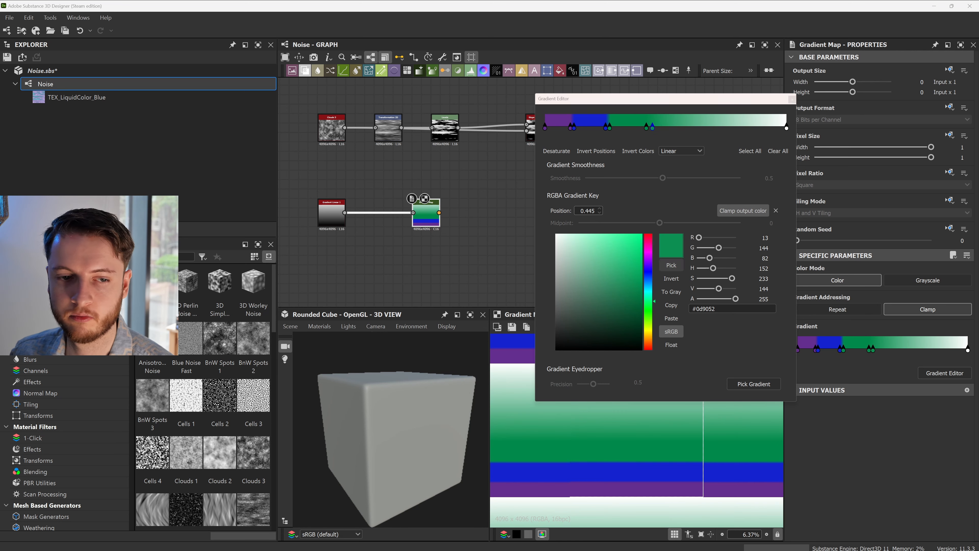
left_click(497, 376)
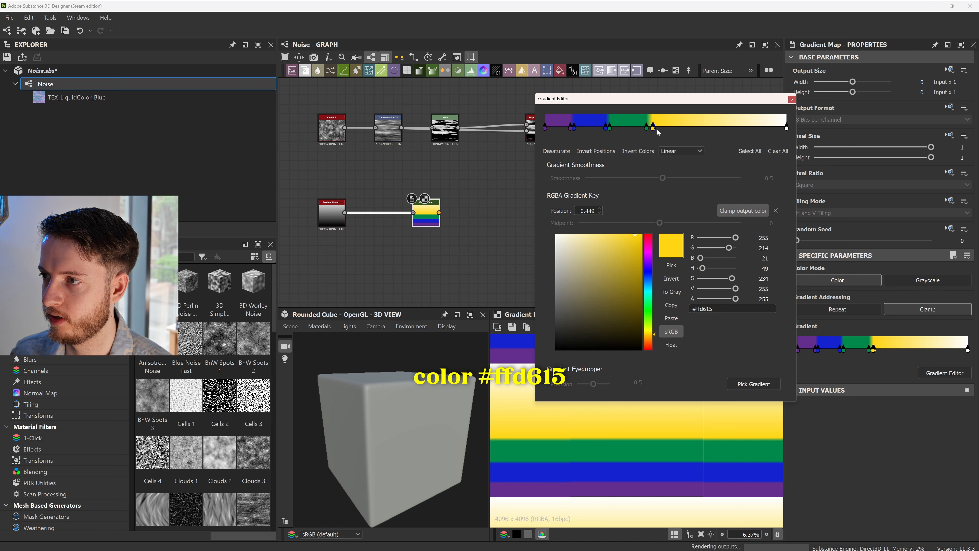
- Duplicate the yellow key to about position 0.618 and add an orange #f88d1a key at about 0.639
left_click(692, 129)
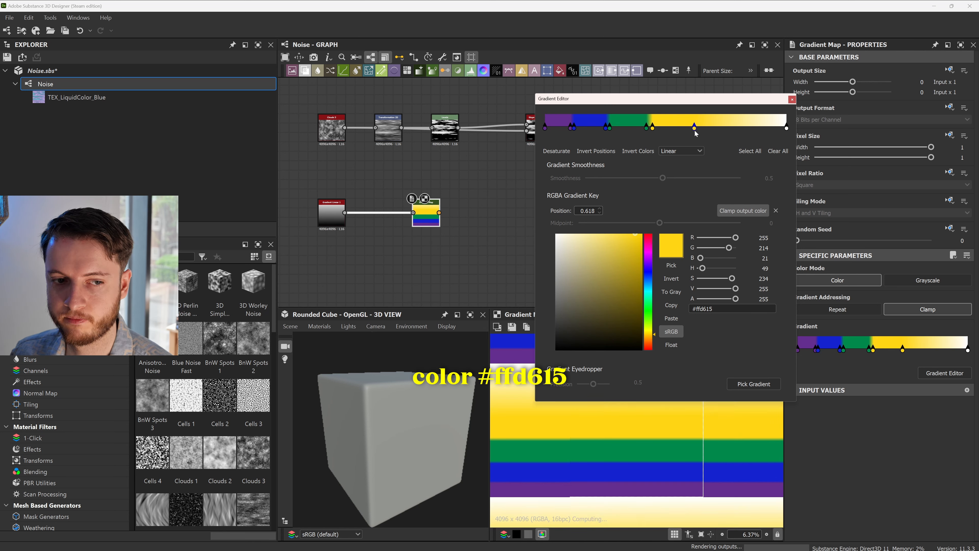
left_click(700, 128)
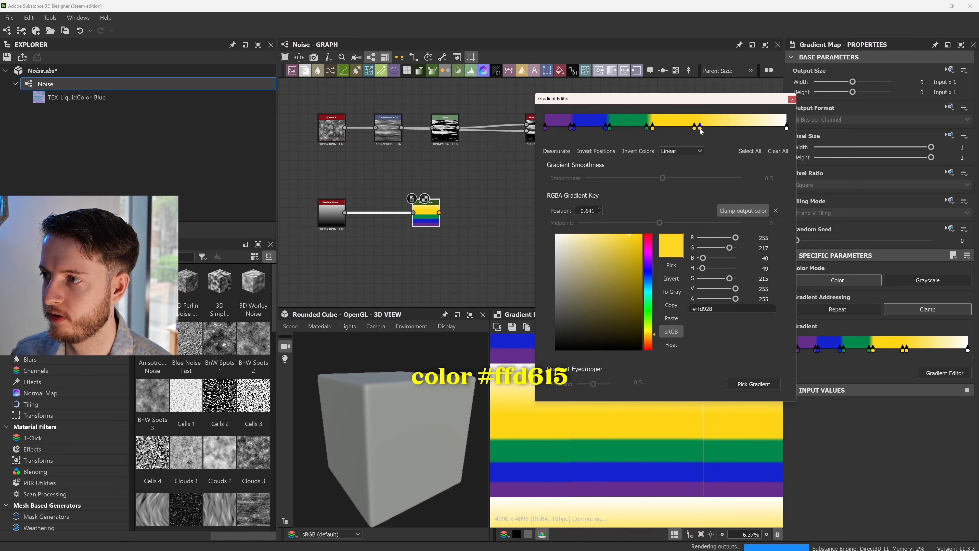
left_click_drag(701, 130, 699, 130)
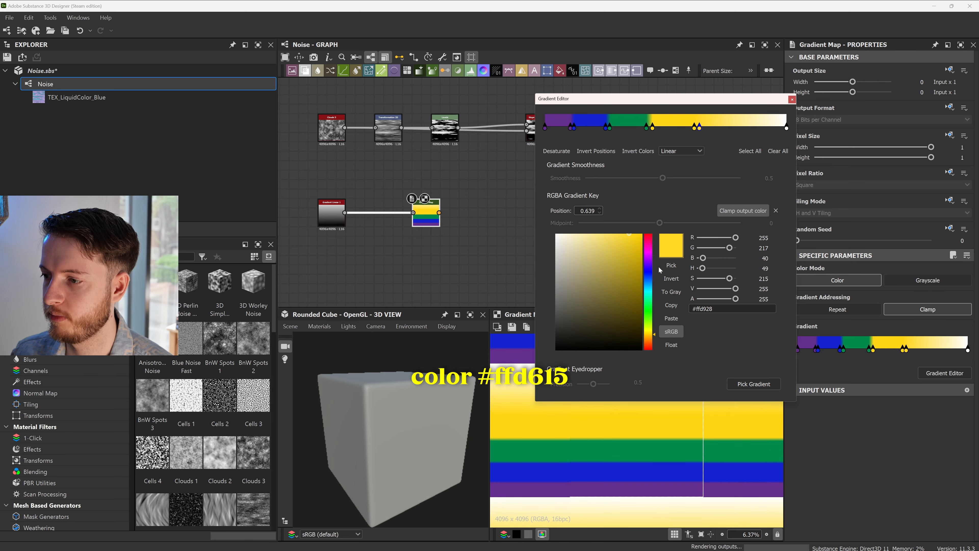
left_click(674, 269)
left_click(715, 129)
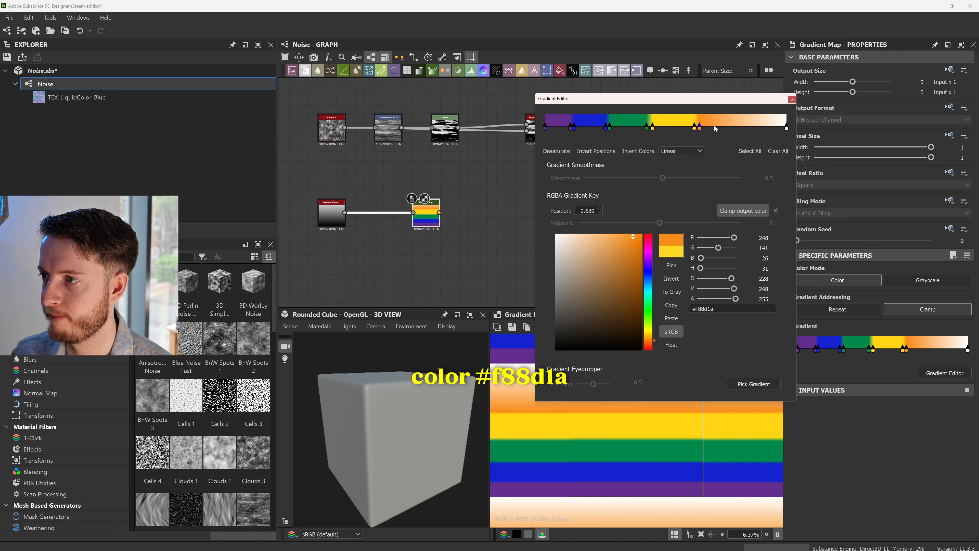
- Duplicate the orange key to about position 0.804 and add a red #e8201d key at 0.833
left_click(739, 128)
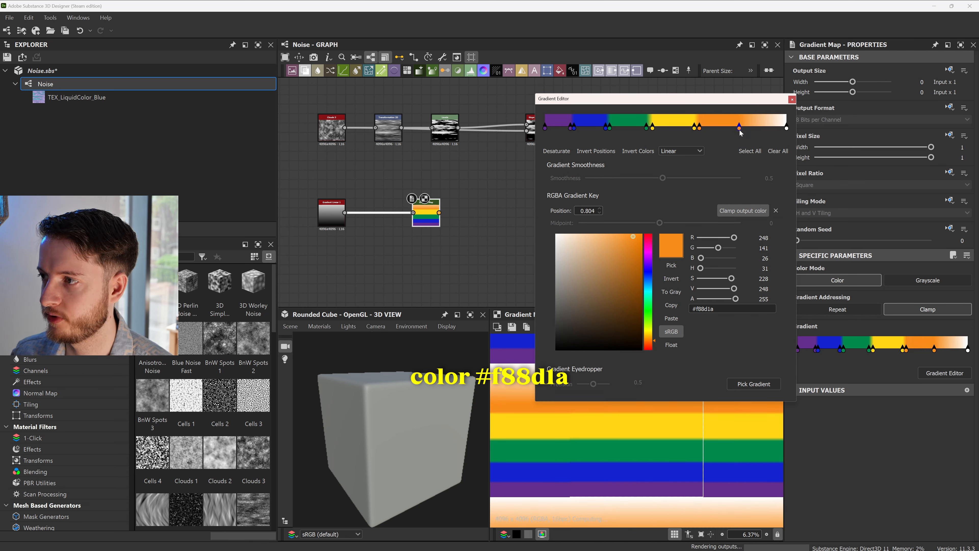
left_click(746, 127)
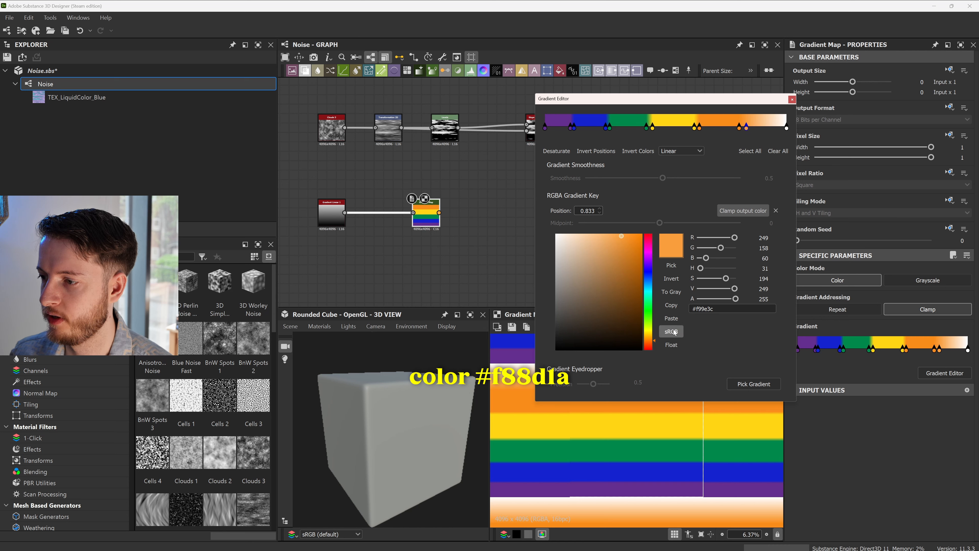
left_click(671, 265)
left_click(746, 128)
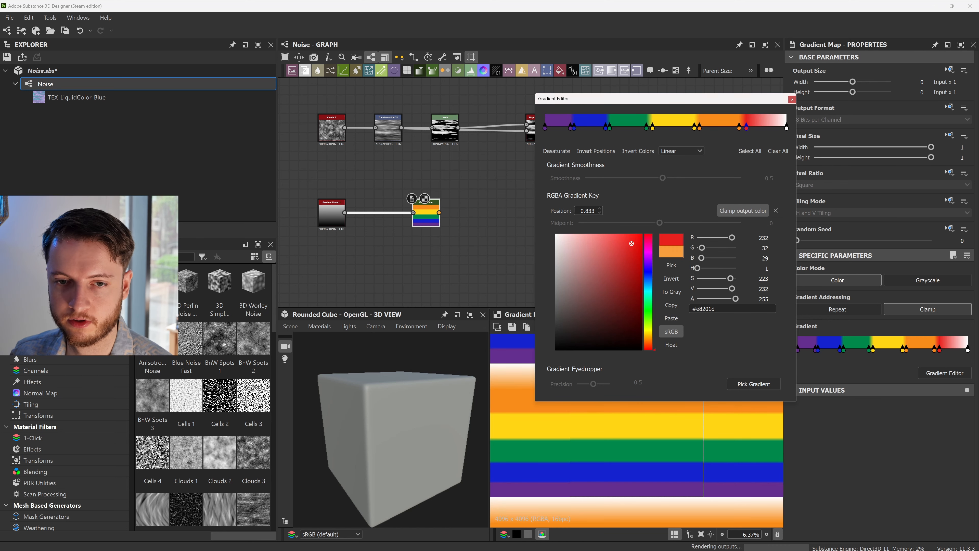
- Replace the white end key with a duplicated red #e8201d key and move the band's first red key to about position 0.819
left_click(763, 129)
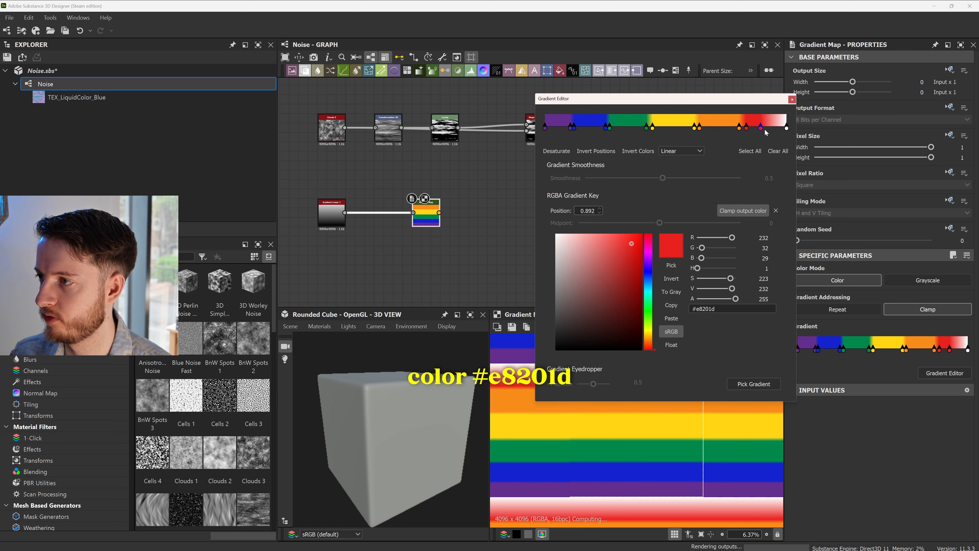
left_click(786, 128)
left_click_drag(788, 139, 783, 162)
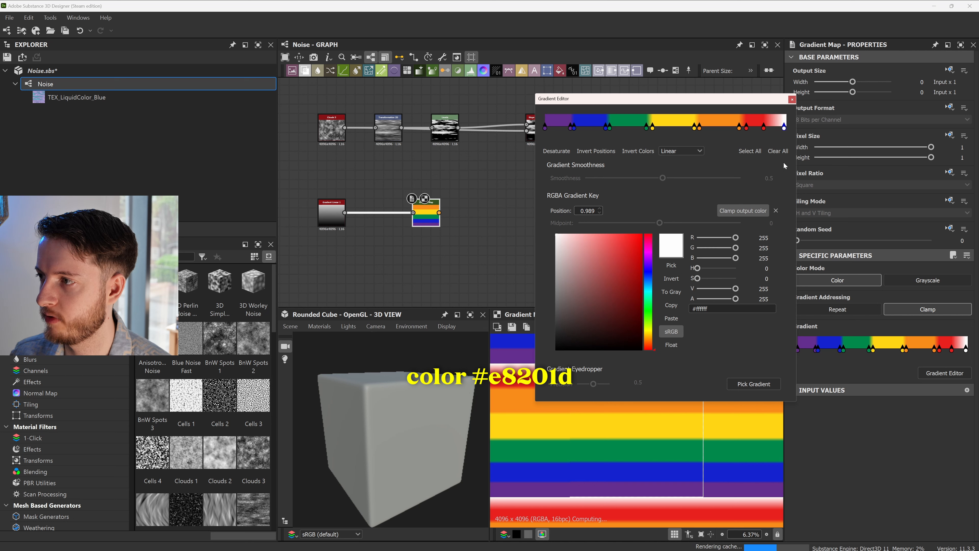
left_click_drag(763, 128, 743, 128)
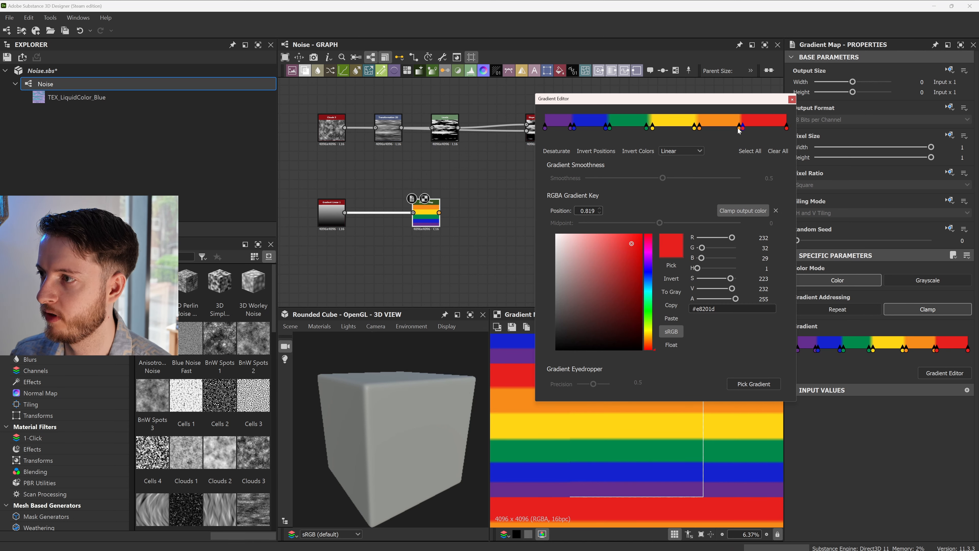
- Fine-tune the key positions between color bands, placing the orange-red transition at about 0.838 and the last yellow key at 0.622, and close the Gradient Editor
left_click(699, 127)
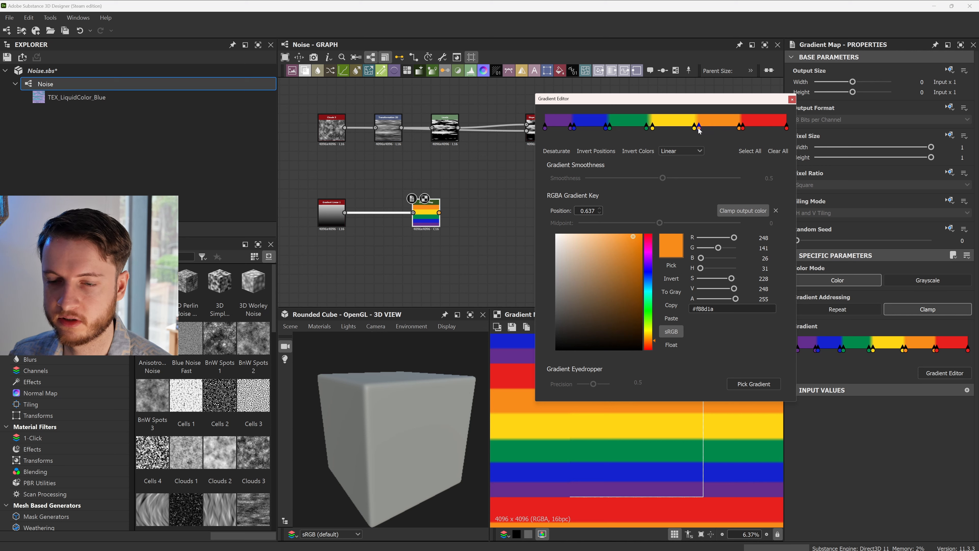
left_click_drag(733, 131, 747, 128)
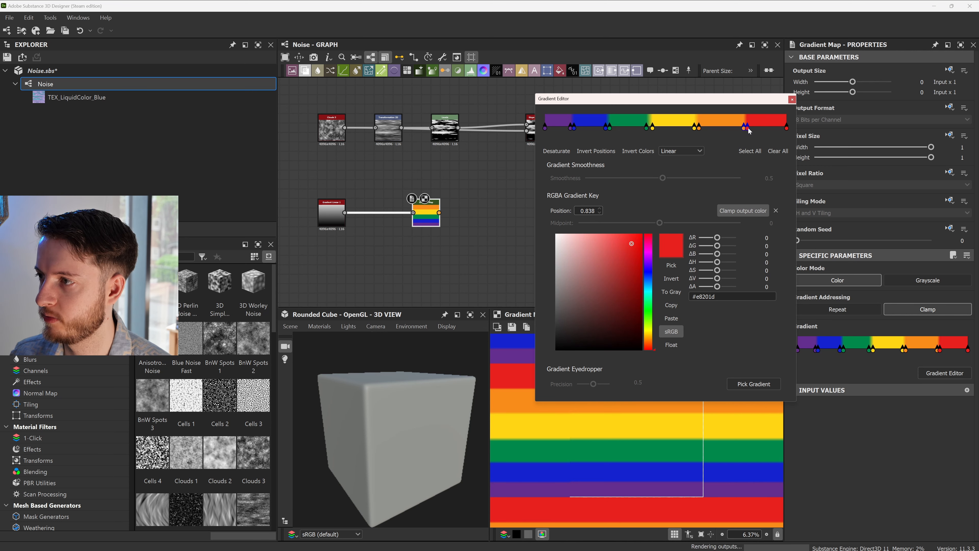
left_click(695, 128)
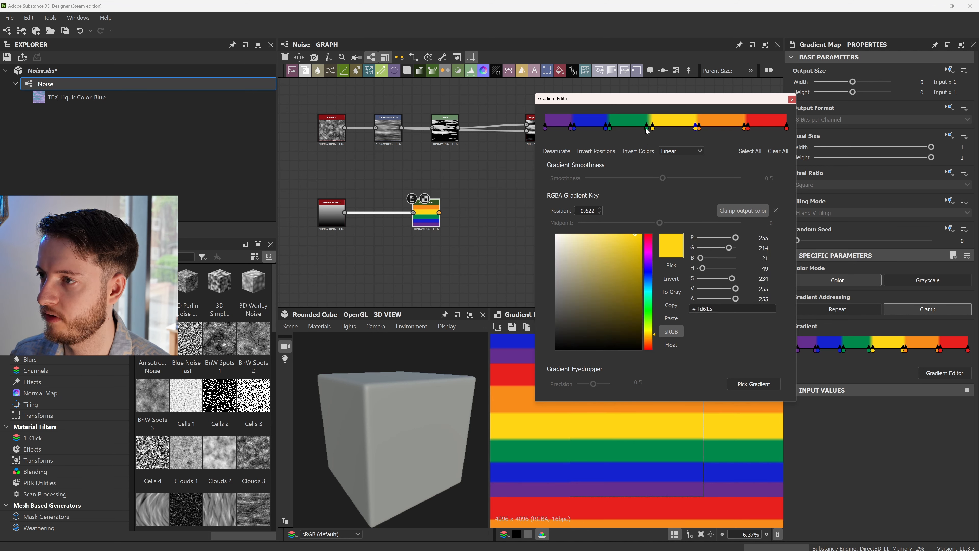
left_click_drag(646, 128, 606, 129)
left_click(592, 129)
left_click(595, 129)
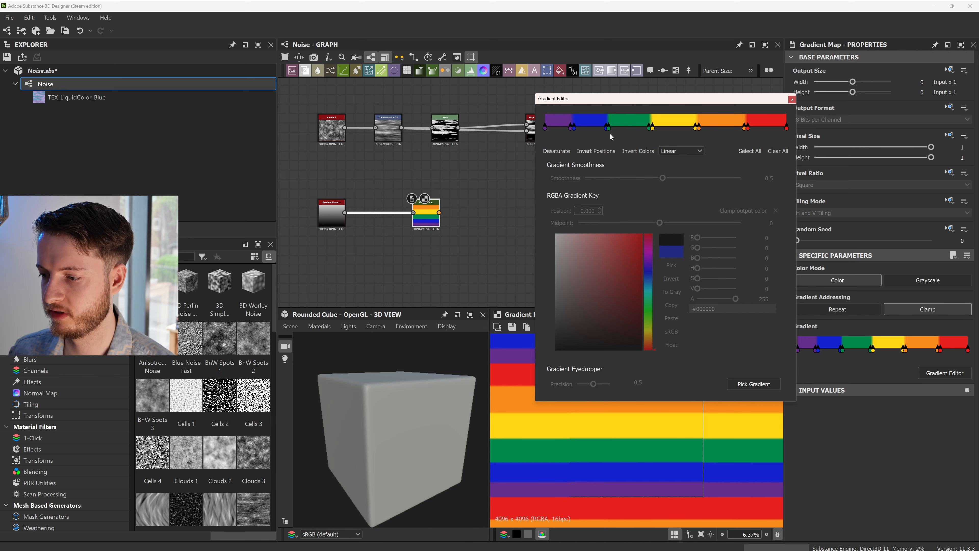
left_click_drag(645, 96, 593, 81)
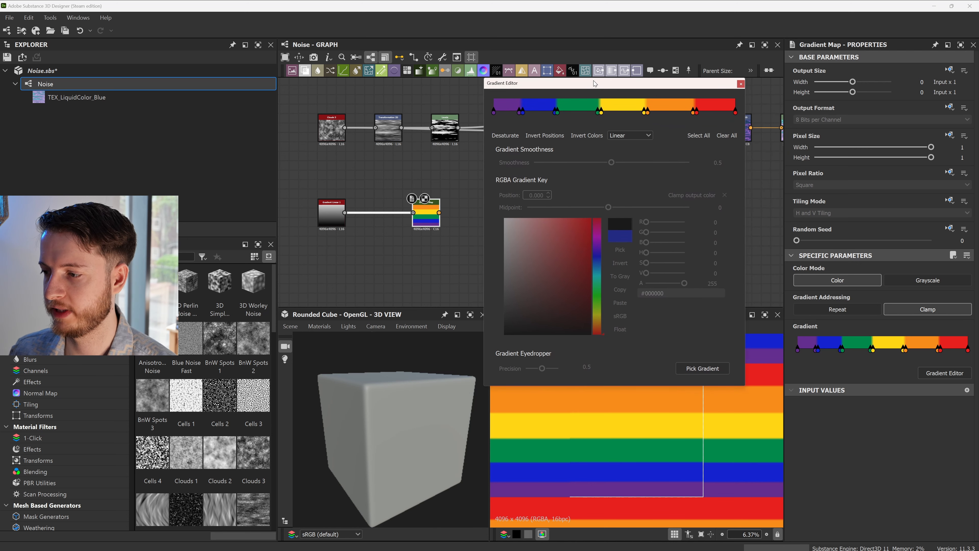
left_click(740, 85)
- Inspect the rainbow gradient's preview and node, and switch to Unreal Editor to examine the rainbow portal up close
scroll(634, 427, "up", 2)
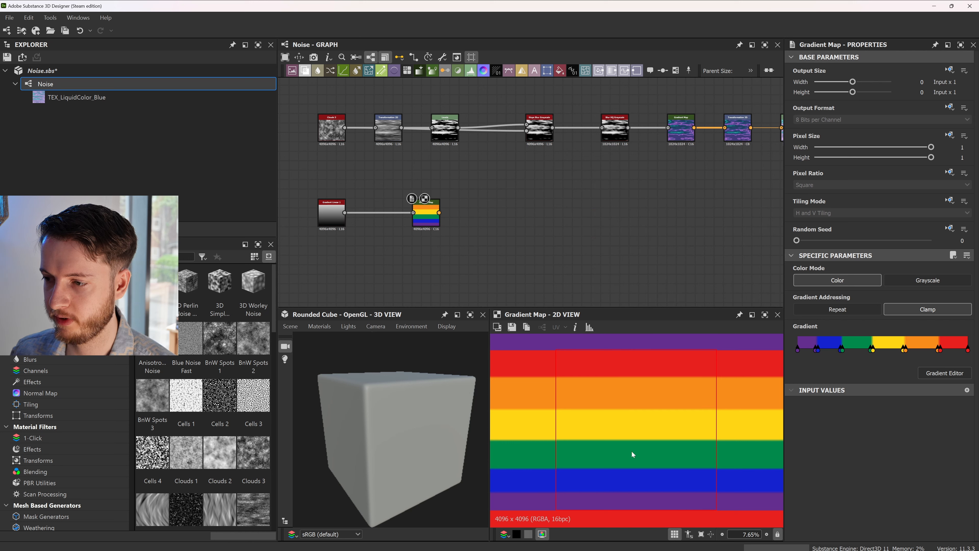
scroll(427, 212, "up", 1)
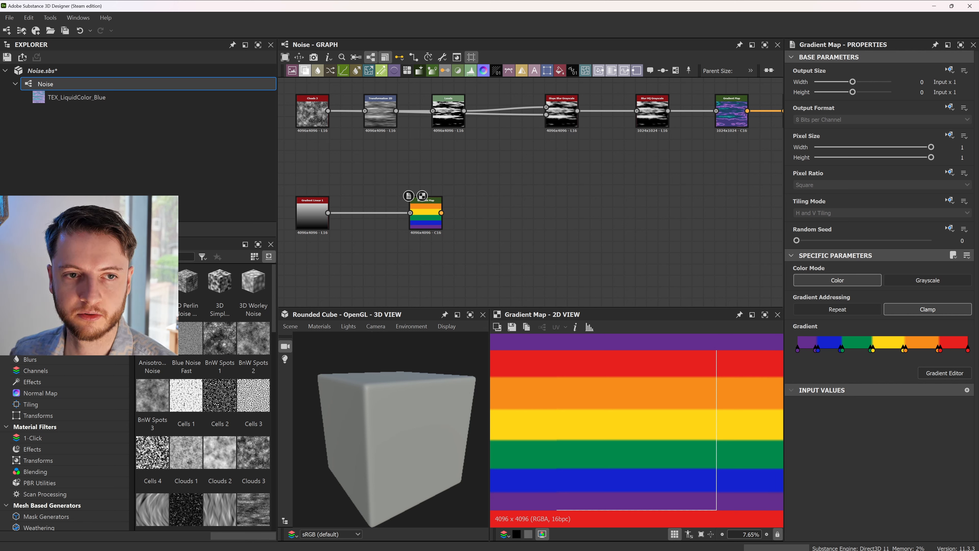
scroll(395, 295, "up", 2)
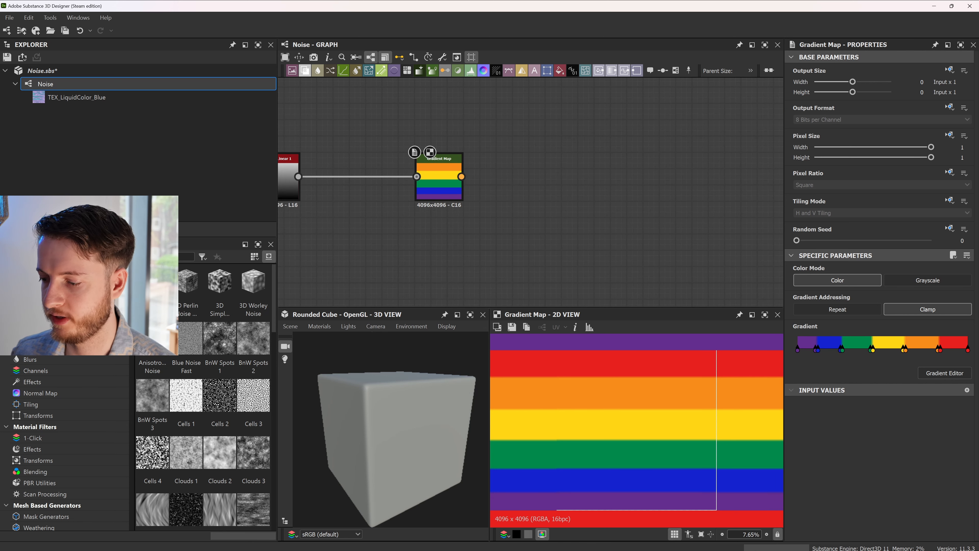
mouse_move(633, 541)
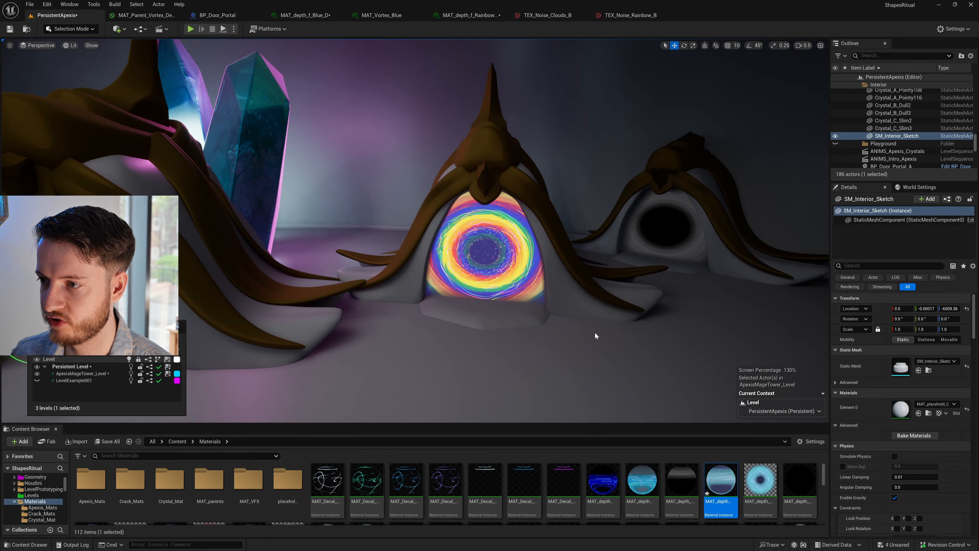
left_click(596, 497)
scroll(490, 311, "up", 5)
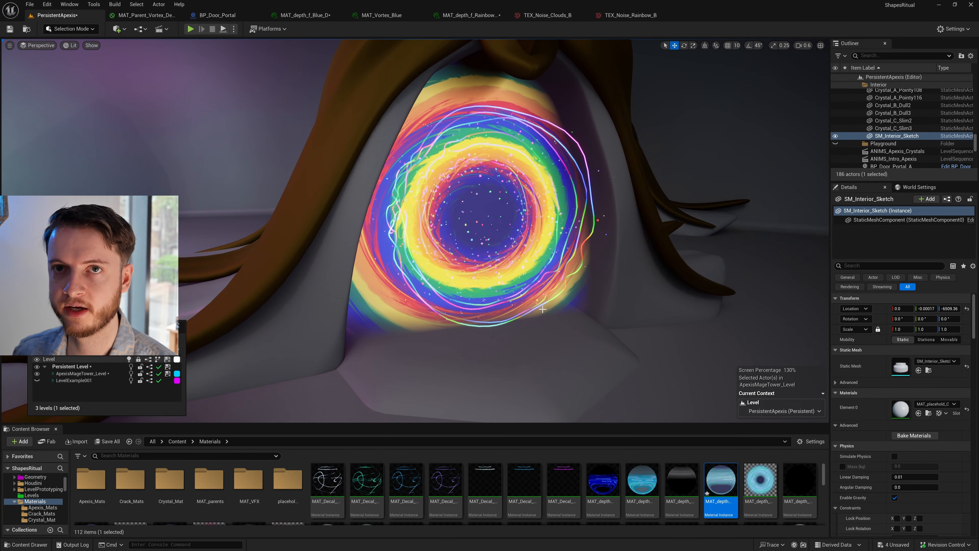
scroll(645, 323, "down", 5)
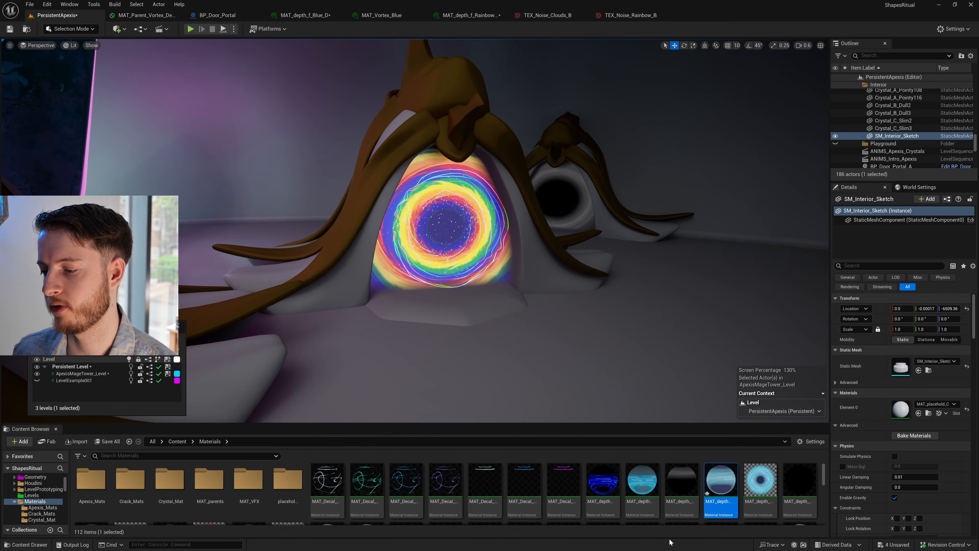
- Switch back to Substance 3D Designer and add a Clouds 2 noise node below the rainbow Gradient Map
key("super")
left_click(650, 542)
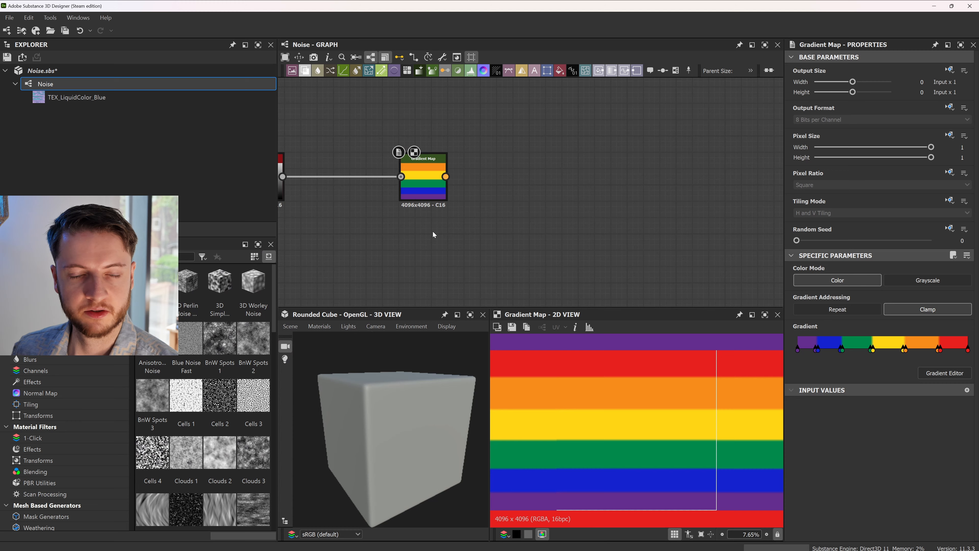
right_click(412, 258)
key("Escape")
key("space")
type("clo")
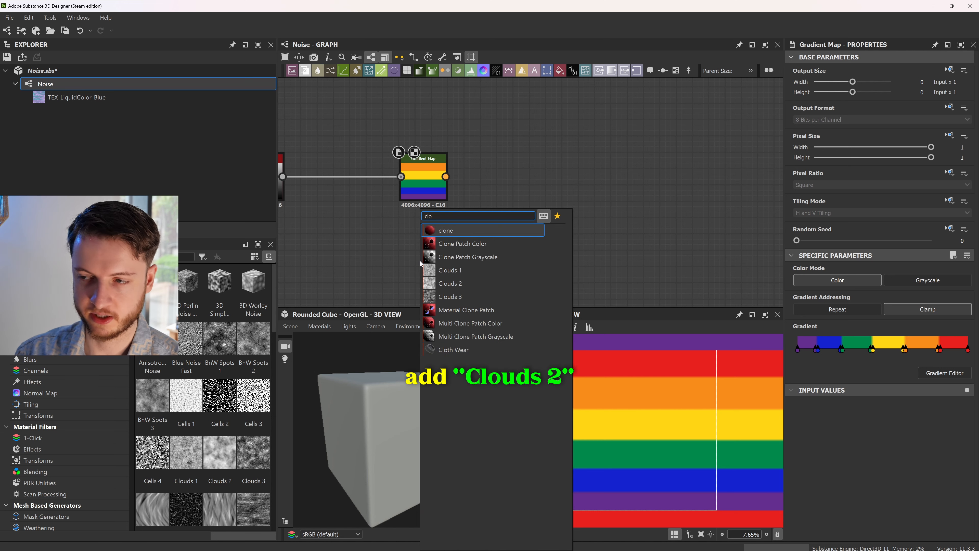
type("ud")
key("Down")
key("Return")
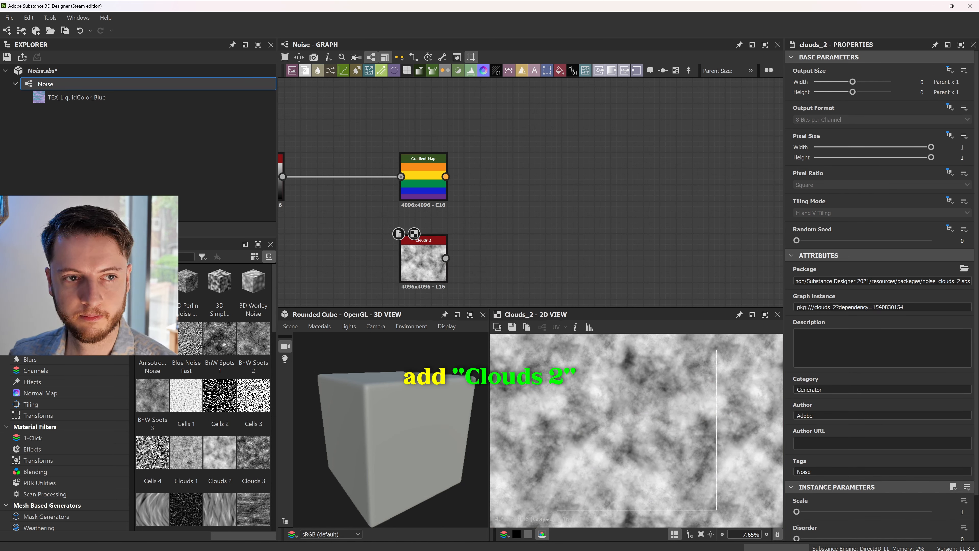
- Add a Slope Blur Color node after the rainbow Gradient Map and connect Clouds 2 to its slope input
left_click_drag(446, 177, 622, 186)
type("slope")
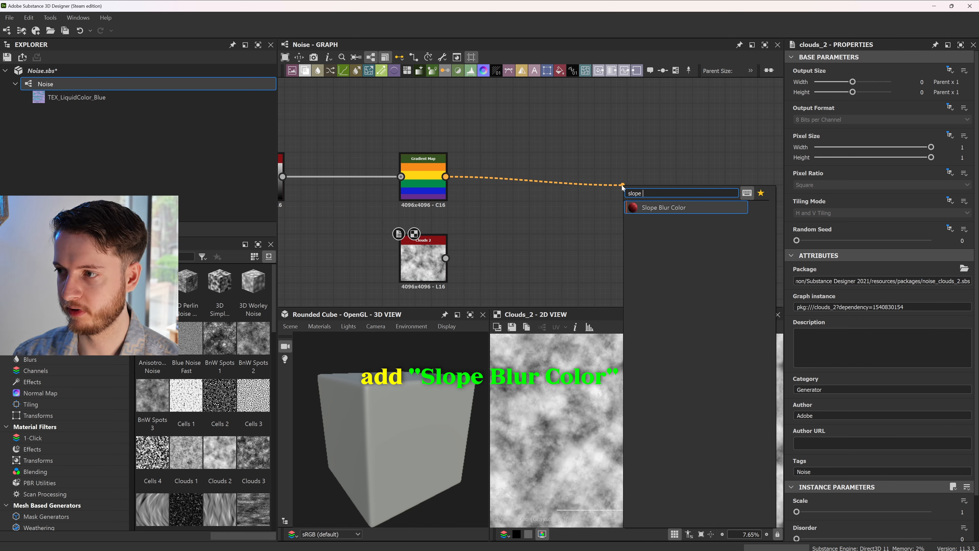
key("Return")
left_click_drag(656, 187, 624, 172)
left_click_drag(445, 258, 597, 182)
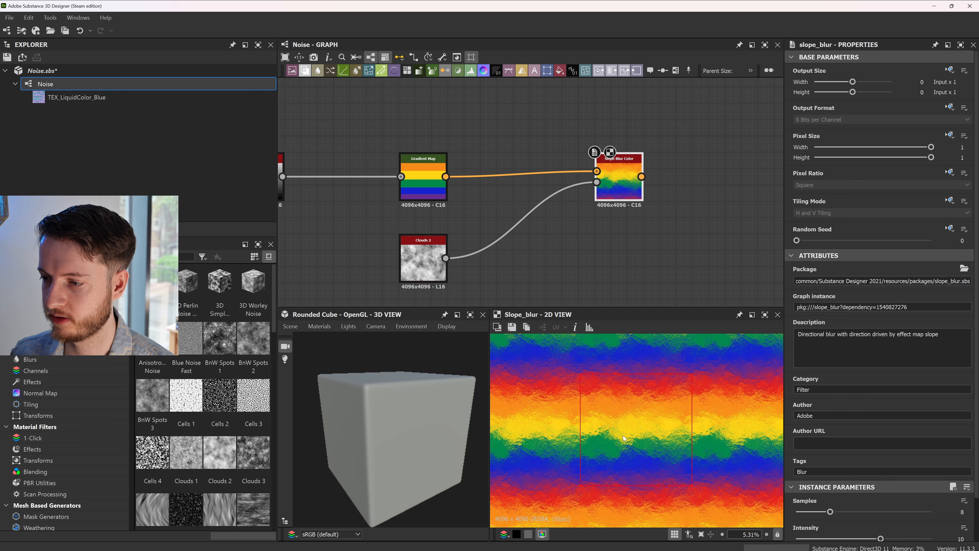
- Set the Slope Blur Color node's samples to 32 and intensity to 5.2
scroll(819, 531, "down", 1)
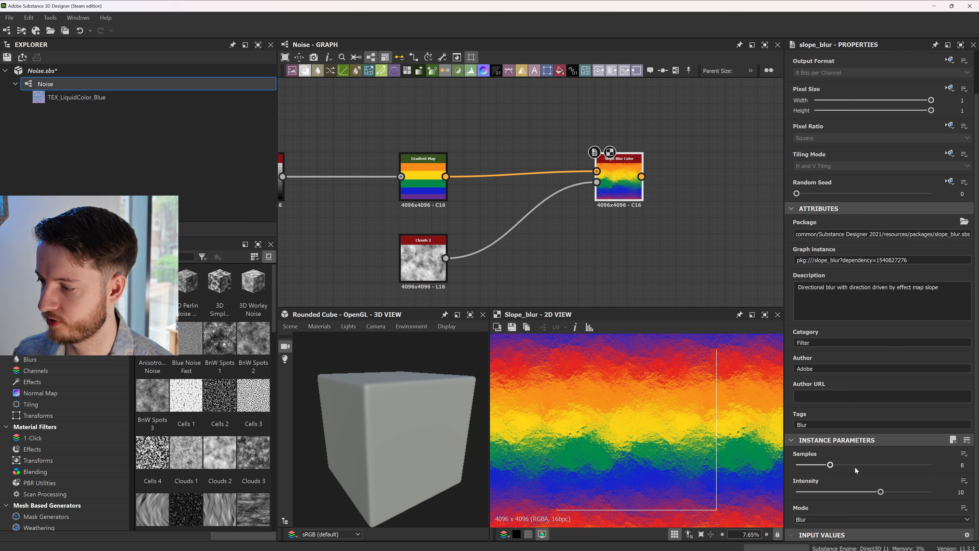
left_click_drag(830, 464, 931, 464)
left_click_drag(880, 491, 803, 492)
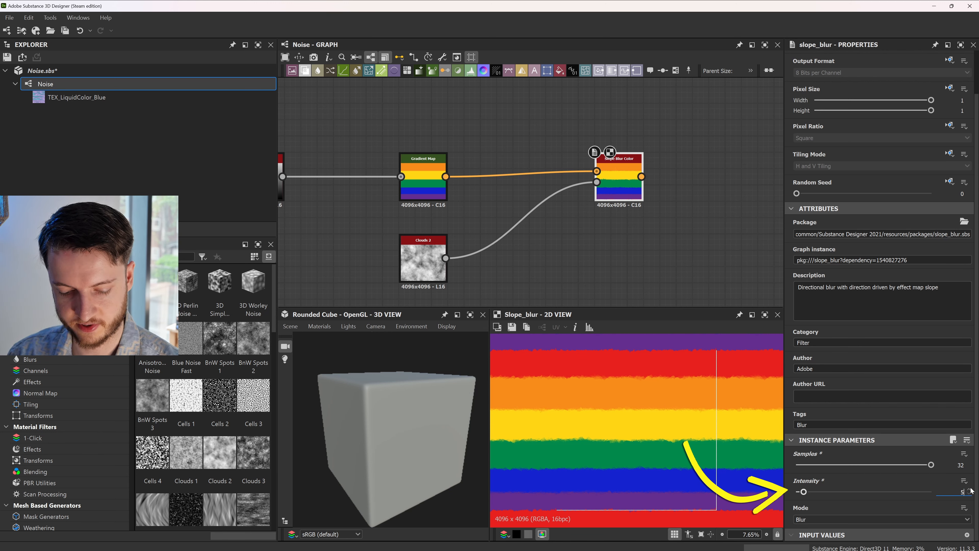
type(".2")
key("Return")
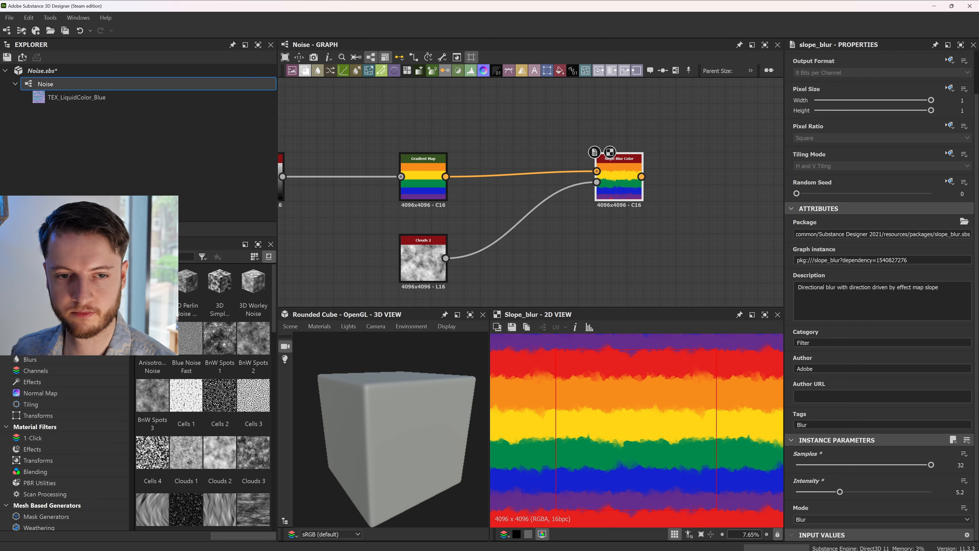
- Add a Creased noise node below Clouds 2, set the Clouds 2 scale to 2, and preview the slope blur
scroll(440, 189, "down", 1)
key("space")
type("crease")
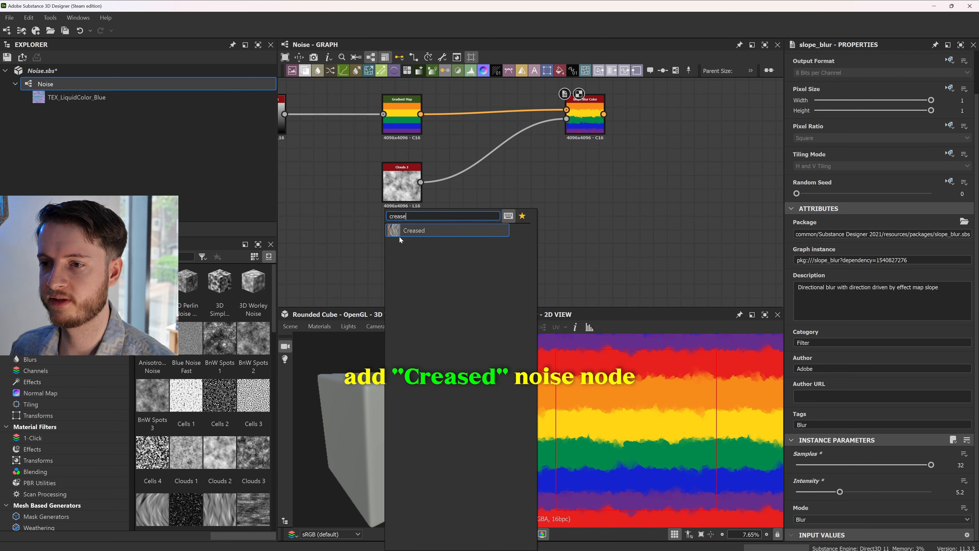
left_click(401, 231)
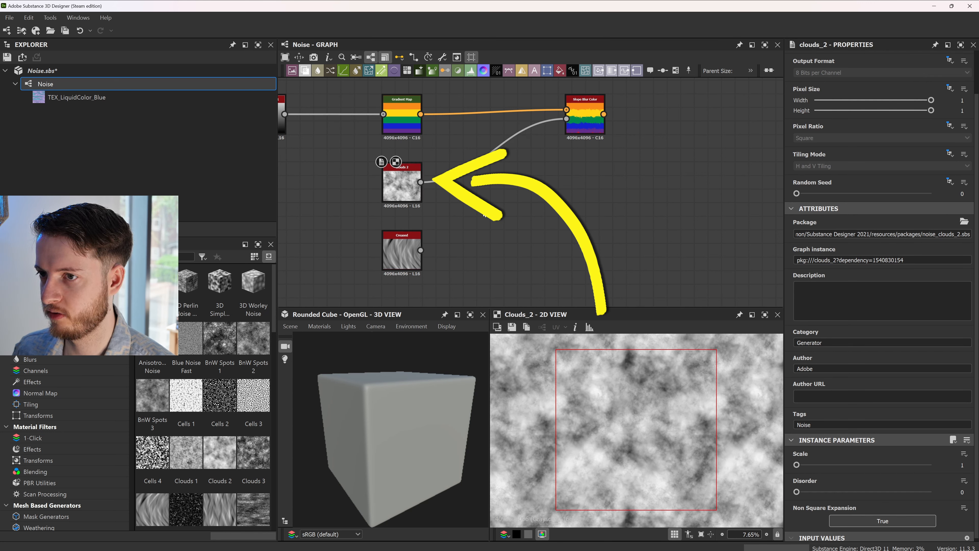
left_click_drag(797, 464, 805, 465)
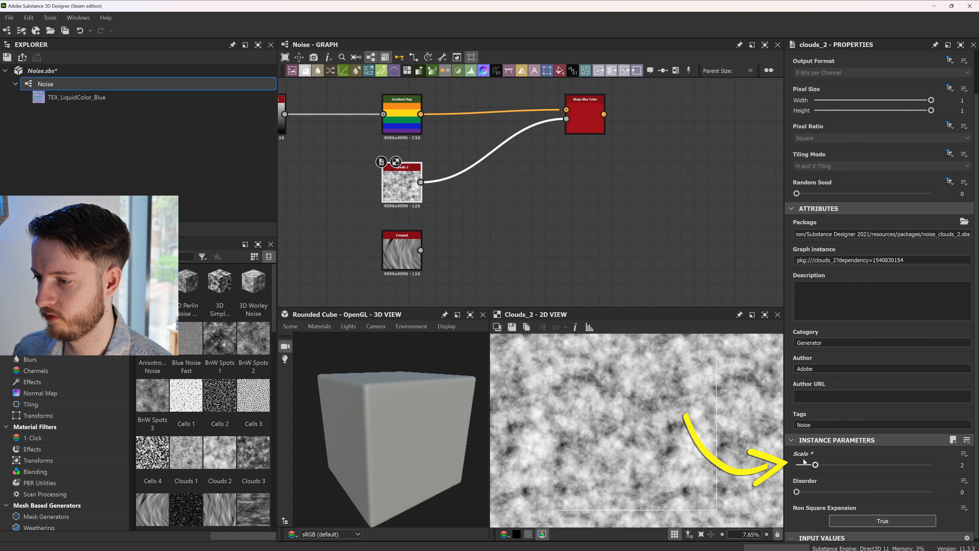
left_click(584, 115)
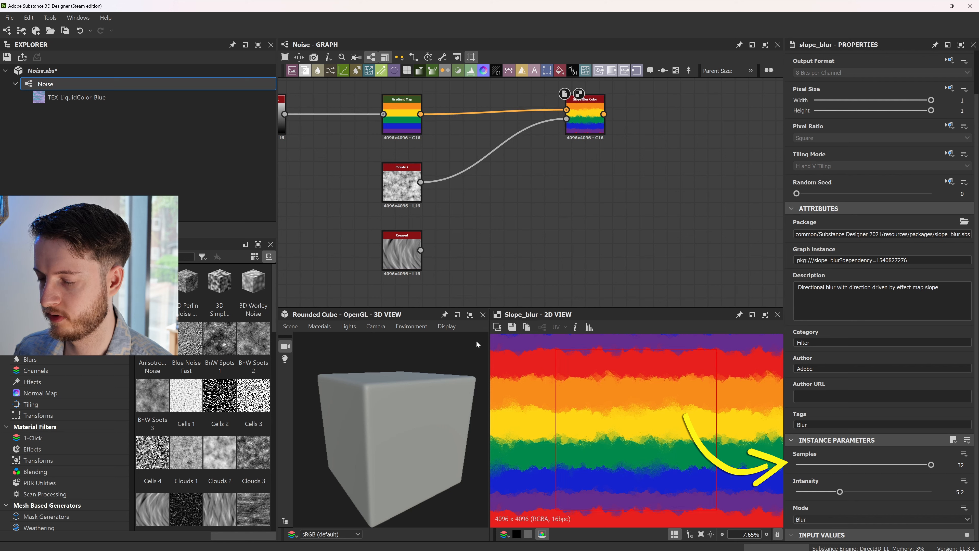
- Duplicate the Slope Blur Color node, feeding its color from the first slope blur and its slope from Creased, and preview it
left_click(402, 250)
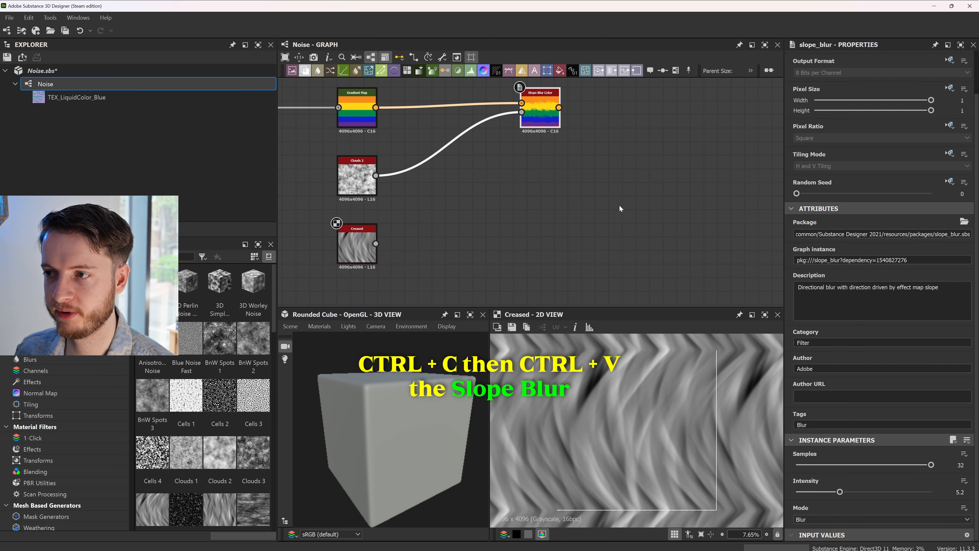
key("ctrl+c")
key("ctrl+v")
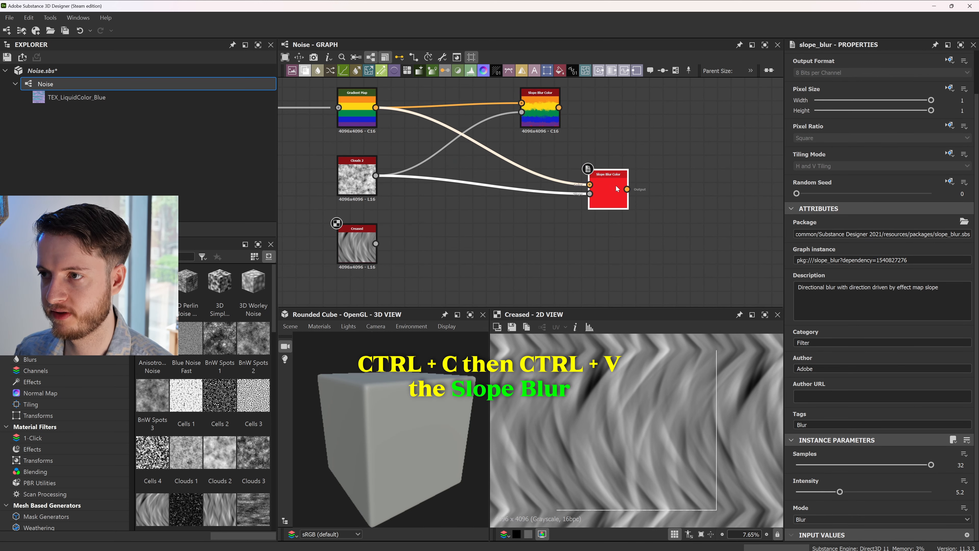
left_click(616, 188)
left_click_drag(559, 107, 590, 185)
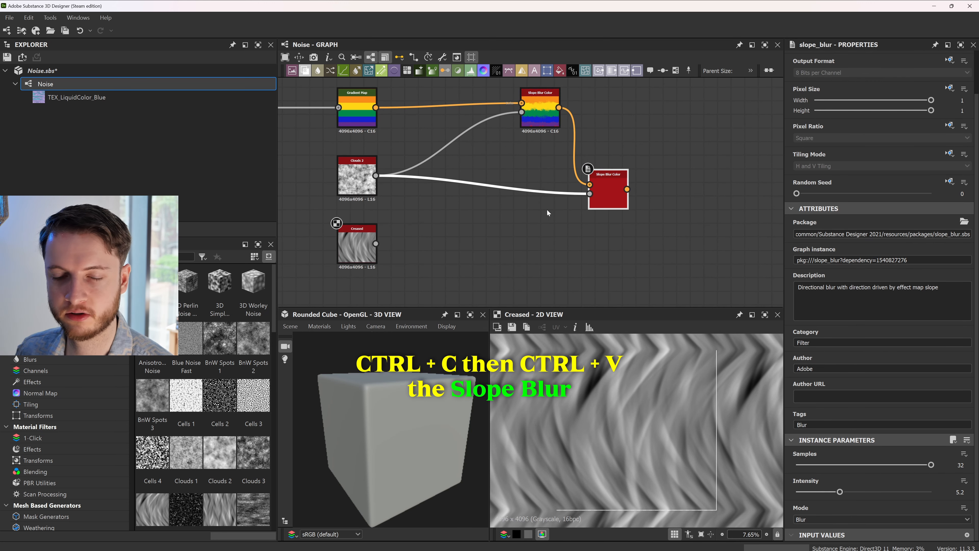
left_click_drag(374, 244, 634, 194)
double_click(613, 194)
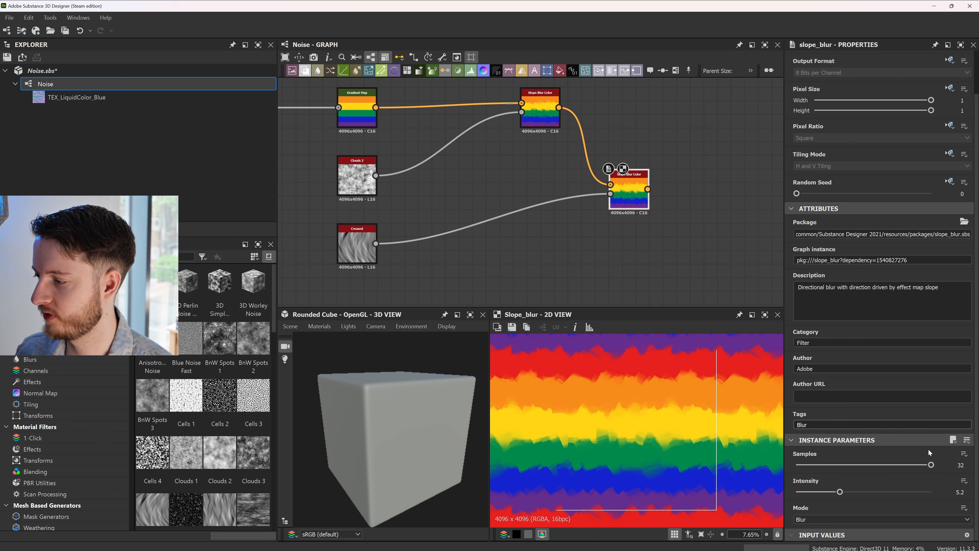
- Set the second Slope Blur Color node's samples to 2 and intensity to 9.54
left_click(808, 465)
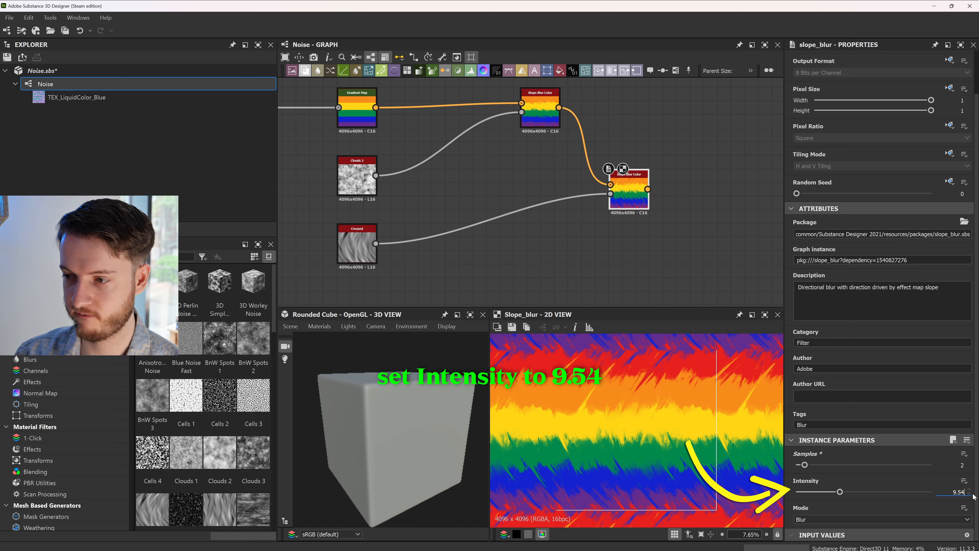
key("Return")
scroll(659, 400, "up", 2)
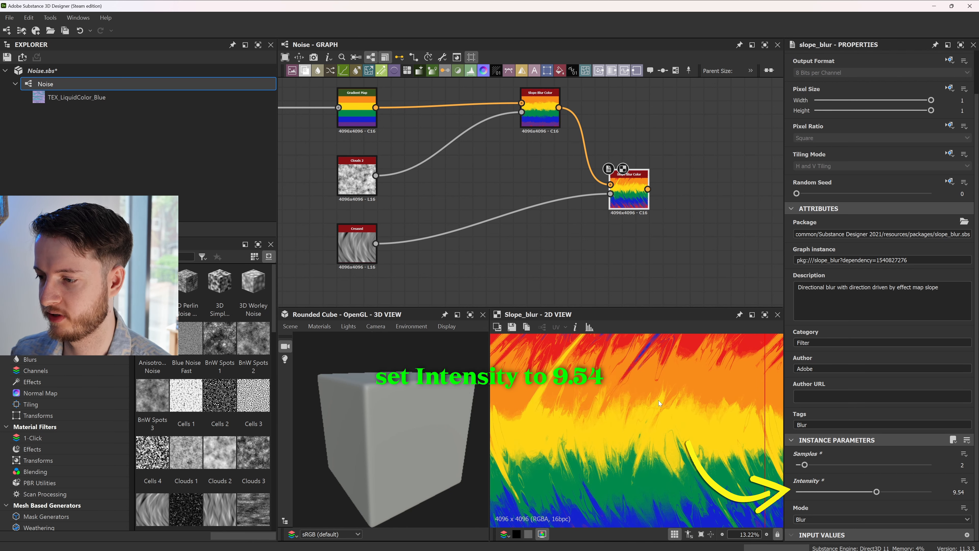
scroll(659, 400, "down", 1)
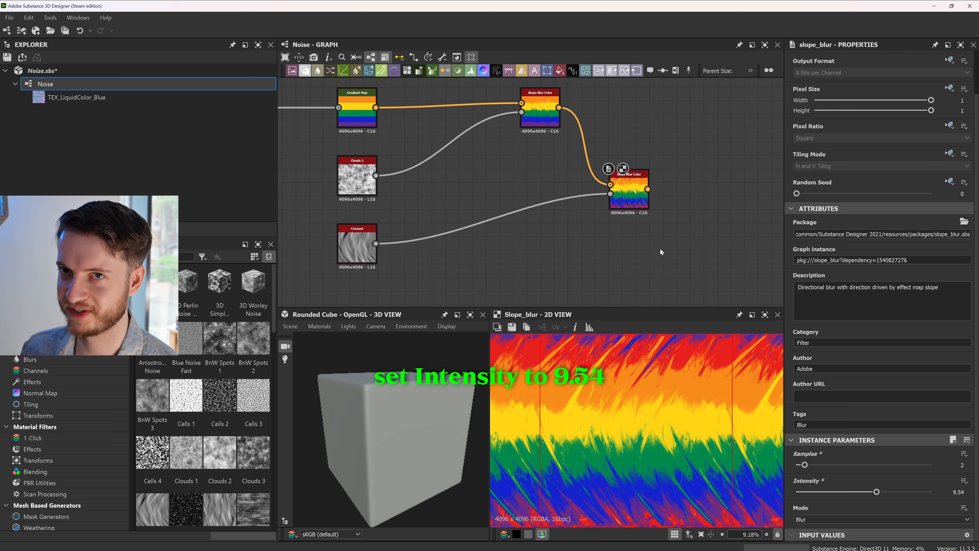
- Review the rainbow node chain from the Gradient Map through to the second Slope Blur Color node
middle_click_drag(608, 258, 550, 244)
scroll(560, 235, "down", 2)
middle_click_drag(371, 152, 470, 182)
scroll(470, 182, "up", 2)
left_click(506, 182)
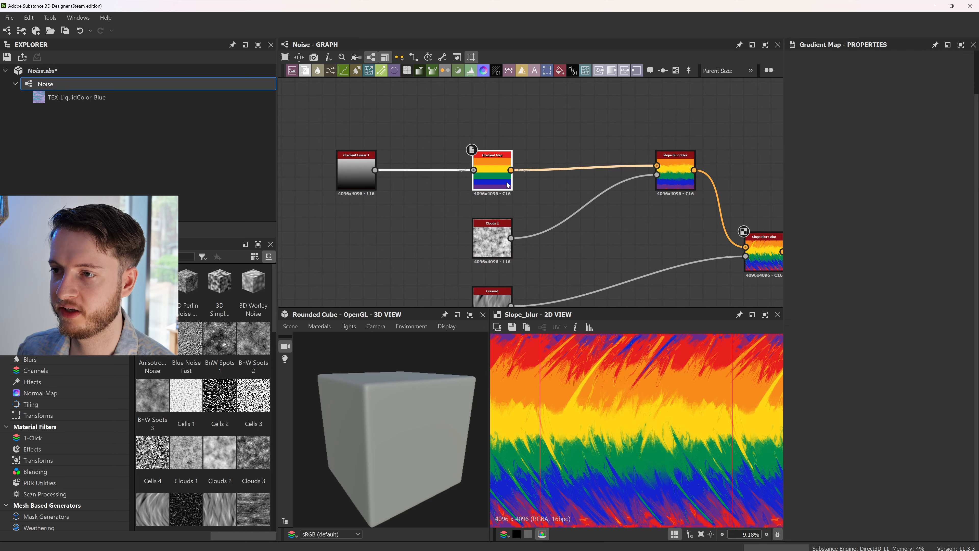
double_click(506, 182)
middle_click_drag(621, 260, 430, 205)
double_click(575, 195)
middle_click_drag(607, 231, 560, 212)
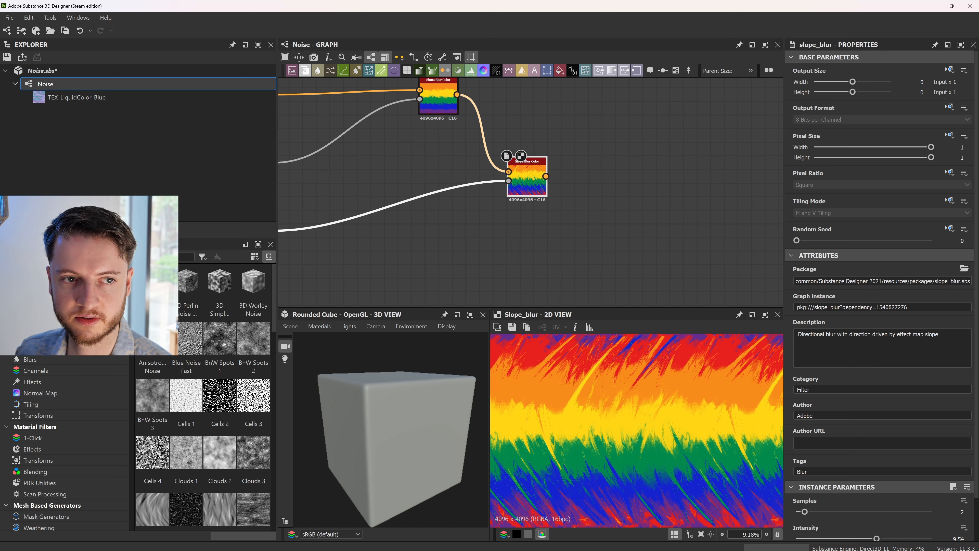
middle_click_drag(600, 190, 533, 225)
left_click(532, 222)
middle_click_drag(470, 239, 485, 248)
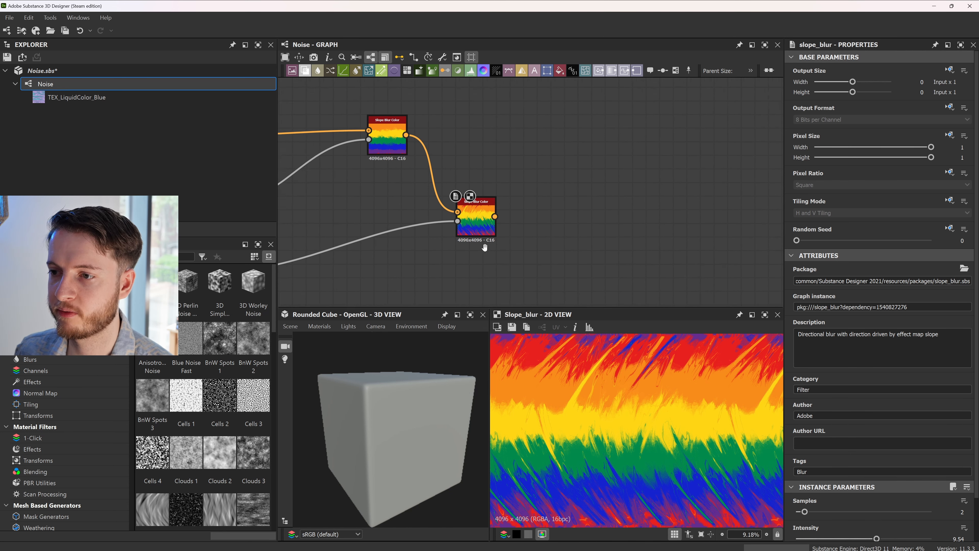
scroll(484, 247, "up", 4)
left_click(459, 158)
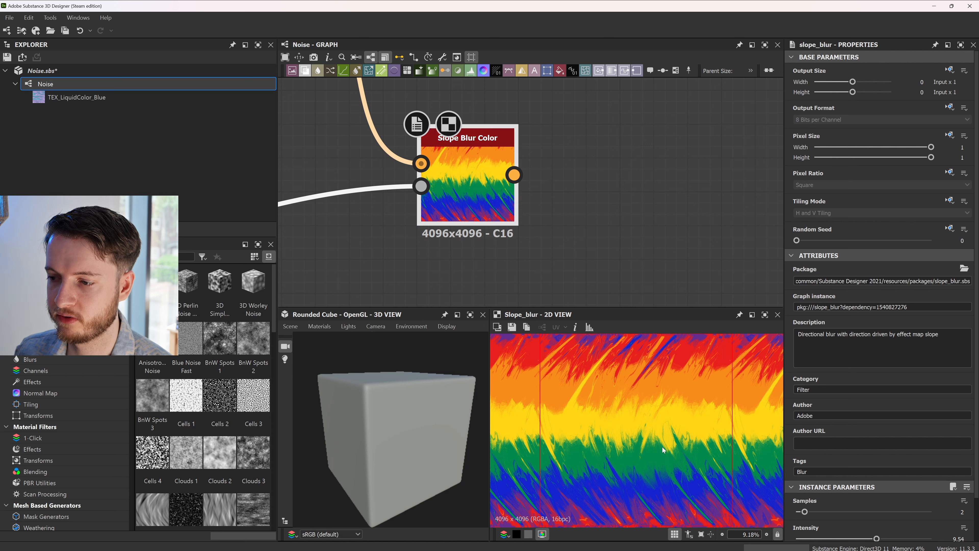
left_click(594, 168)
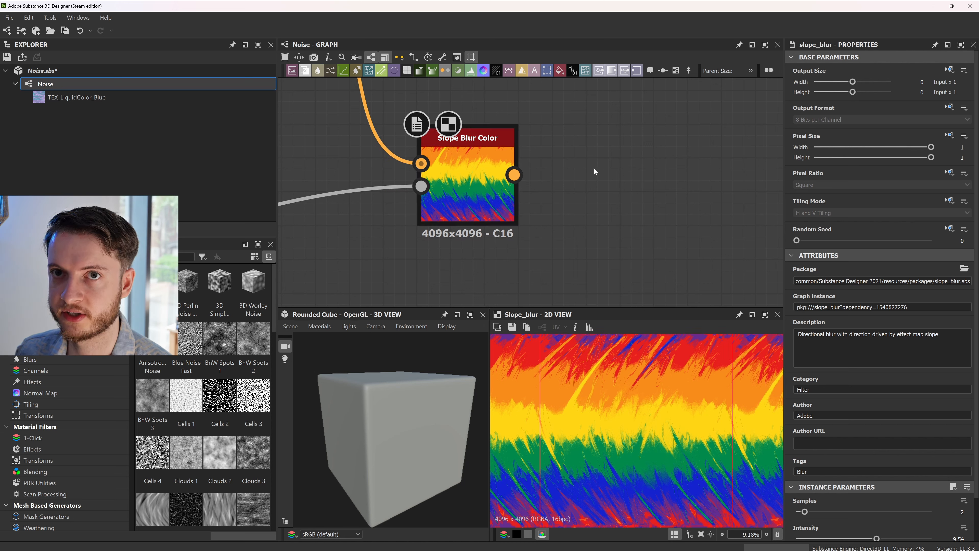
left_click(466, 197)
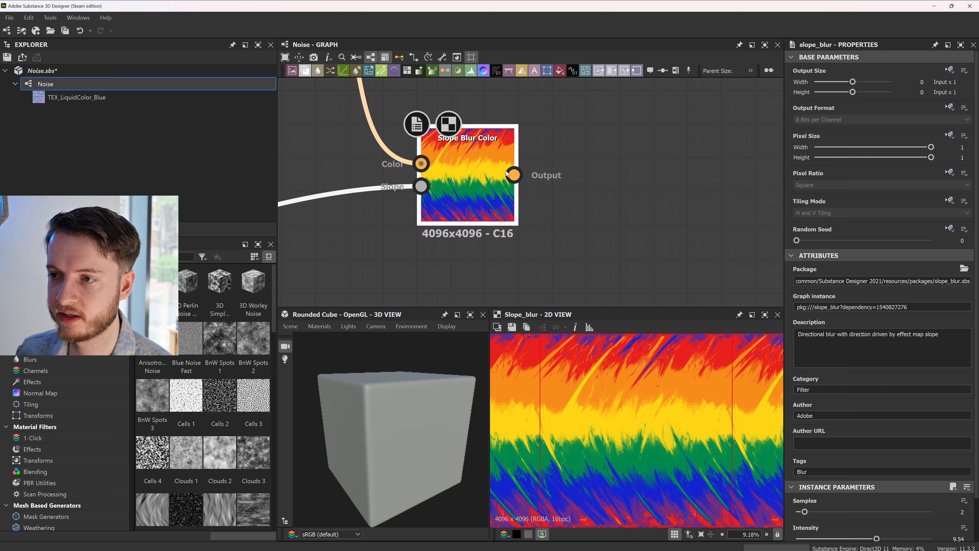
- Add a Transformation 2D node after the second slope blur and make its output format absolute at 8 Bits per Channel
left_click_drag(518, 175, 618, 189)
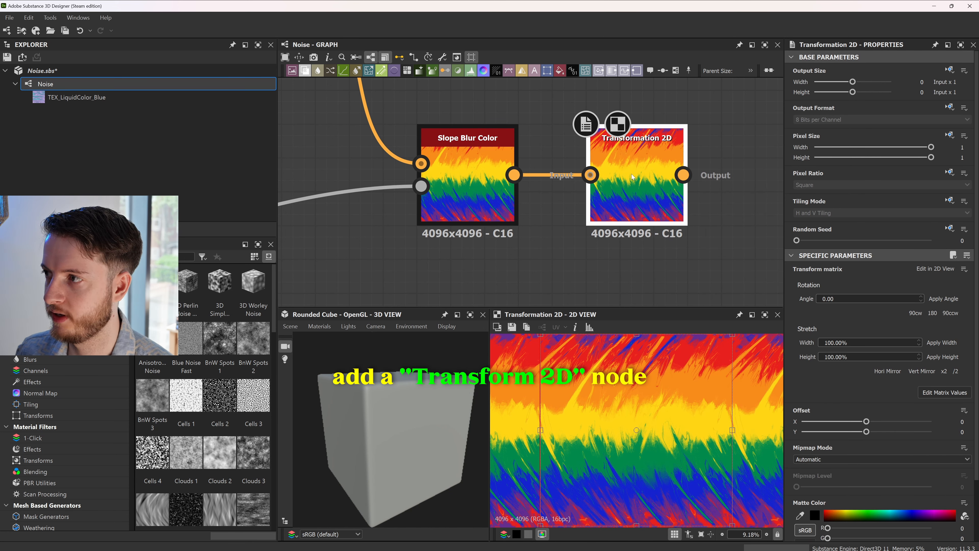
left_click(949, 107)
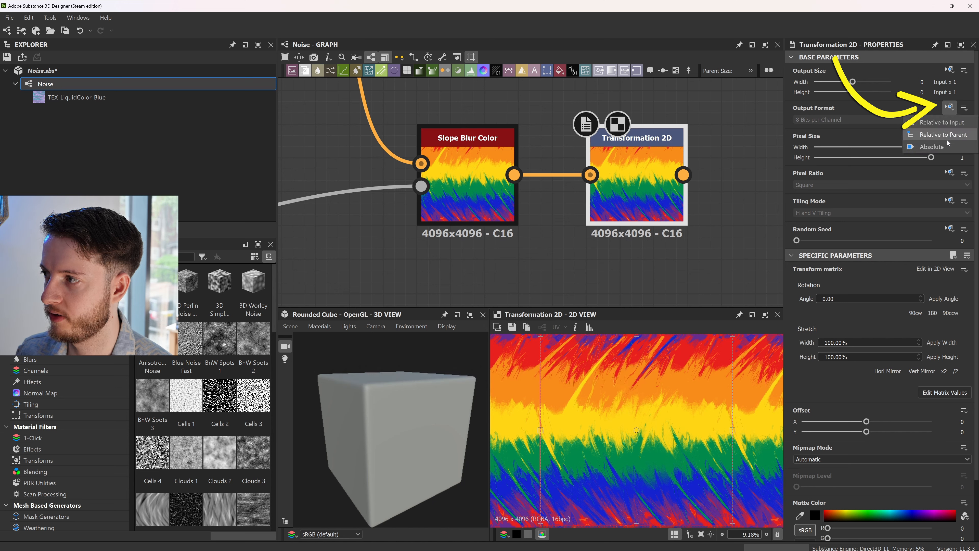
left_click(932, 147)
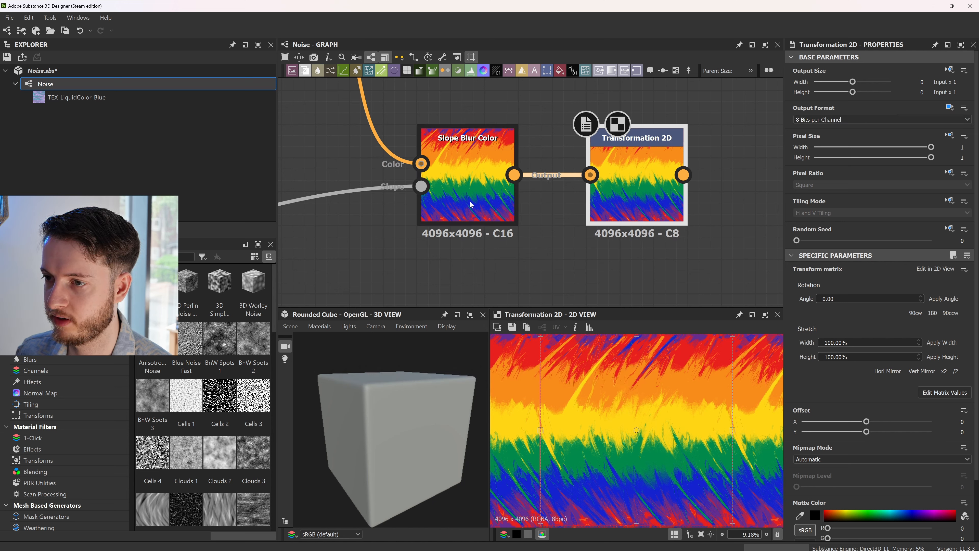
left_click(468, 192)
left_click(636, 193)
- Reduce the Transformation 2D node's output width and height to -2 (Input / 4) and check the resulting texture
scroll(714, 225, "down", 3)
scroll(714, 224, "down", 2)
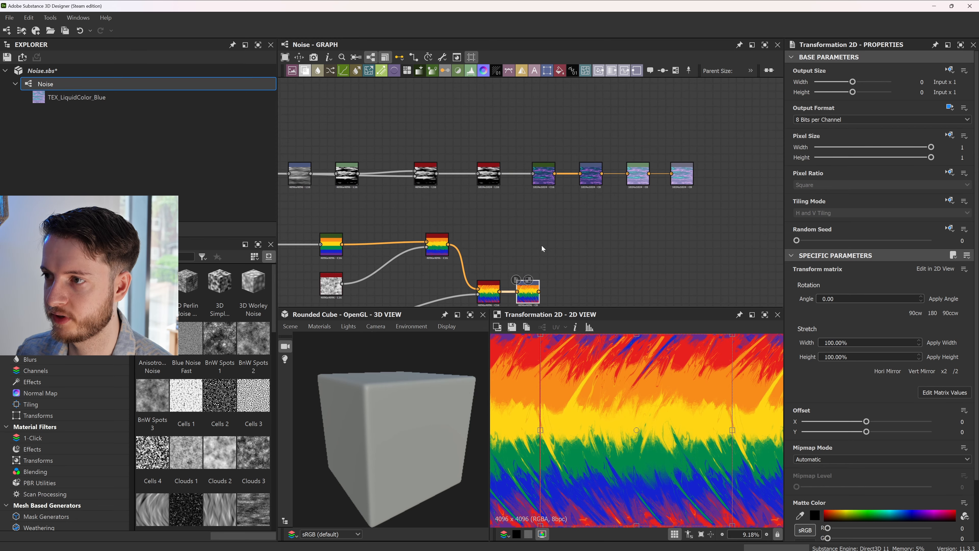
scroll(581, 186, "up", 2)
scroll(526, 220, "up", 2)
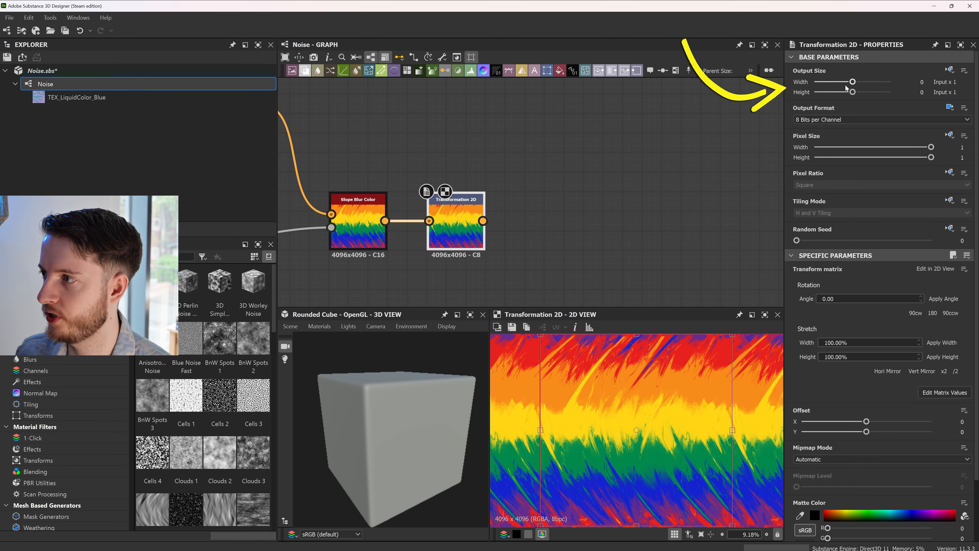
left_click_drag(855, 83, 847, 93)
scroll(659, 448, "up", 3)
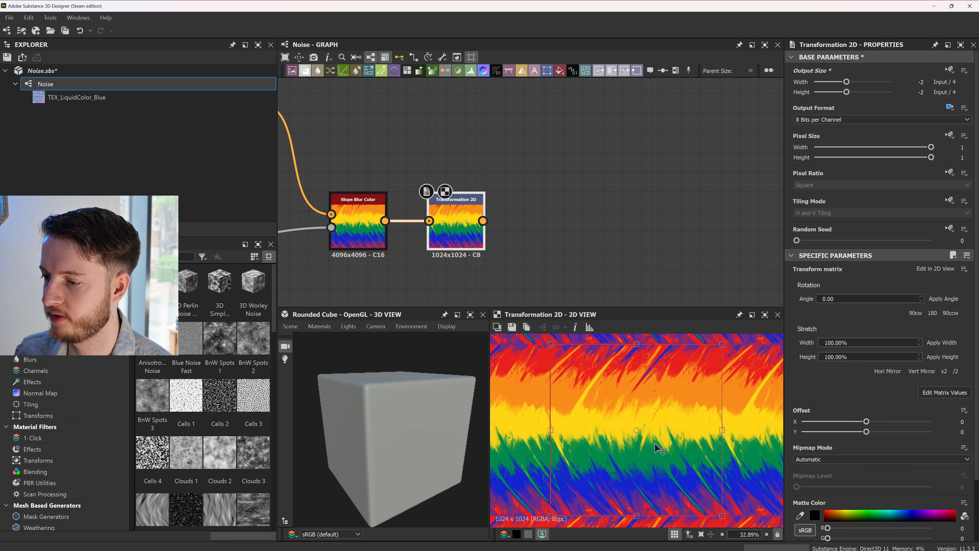
scroll(658, 449, "up", 2)
scroll(582, 468, "down", 2)
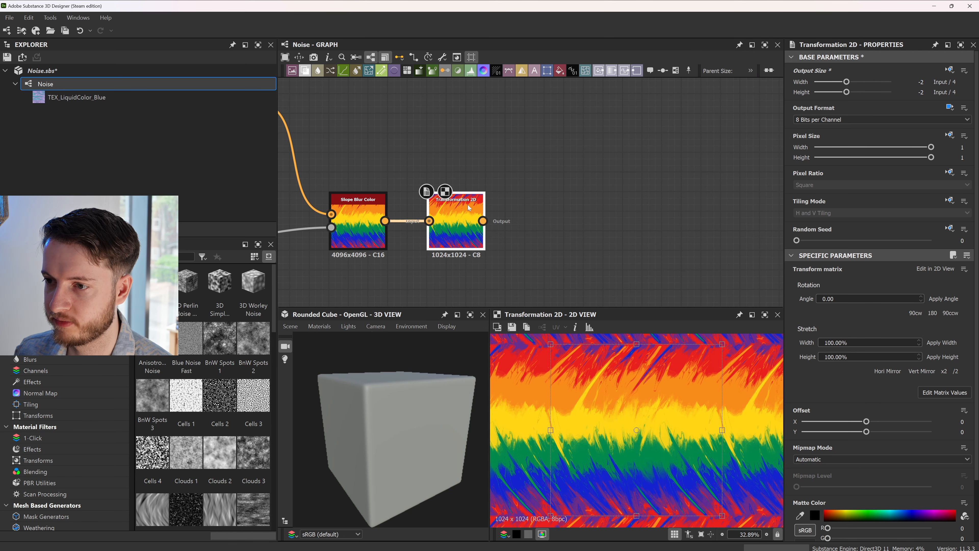
- Duplicate the TEX_LiquidColor_Blue output node and place the copy at the end of the rainbow chain, beyond the Transformation 2D node
scroll(527, 233, "down", 3)
scroll(528, 232, "down", 1)
scroll(628, 218, "up", 2)
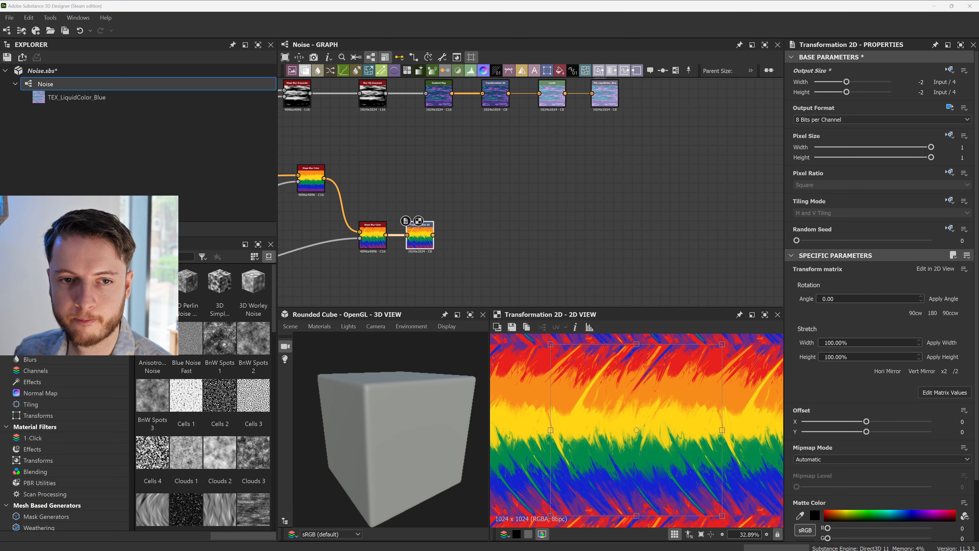
scroll(555, 239, "up", 2)
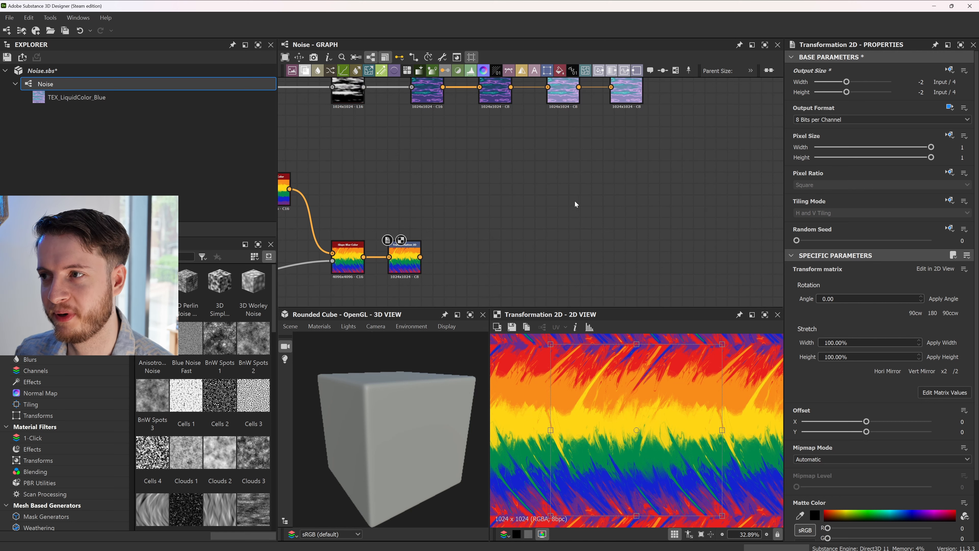
middle_click_drag(628, 117, 619, 143)
left_click(621, 114)
key("ctrl+c")
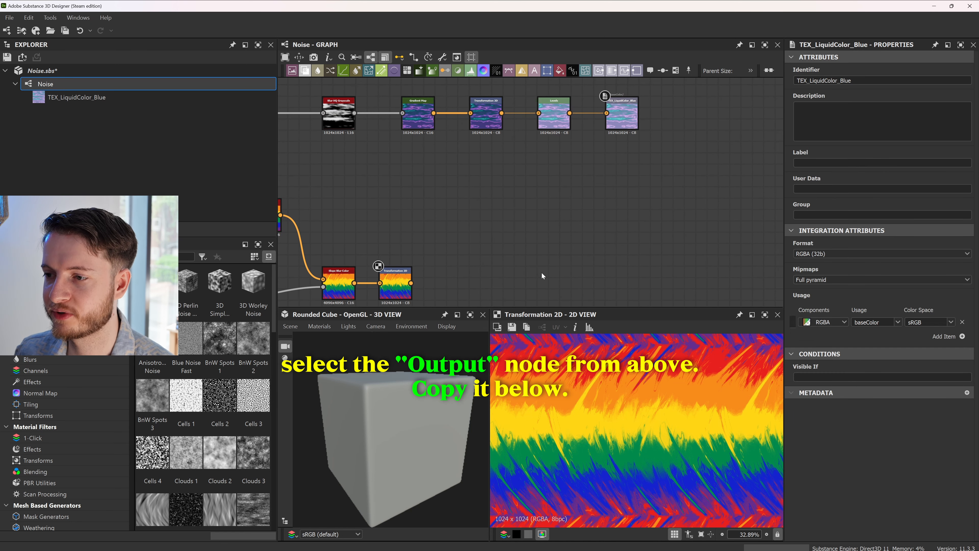
key("ctrl+v")
left_click_drag(537, 195, 670, 284)
middle_click_drag(670, 284, 632, 223)
- Change the copied output node's identifier to TEX_Noise_Rainbow_A
double_click(642, 225)
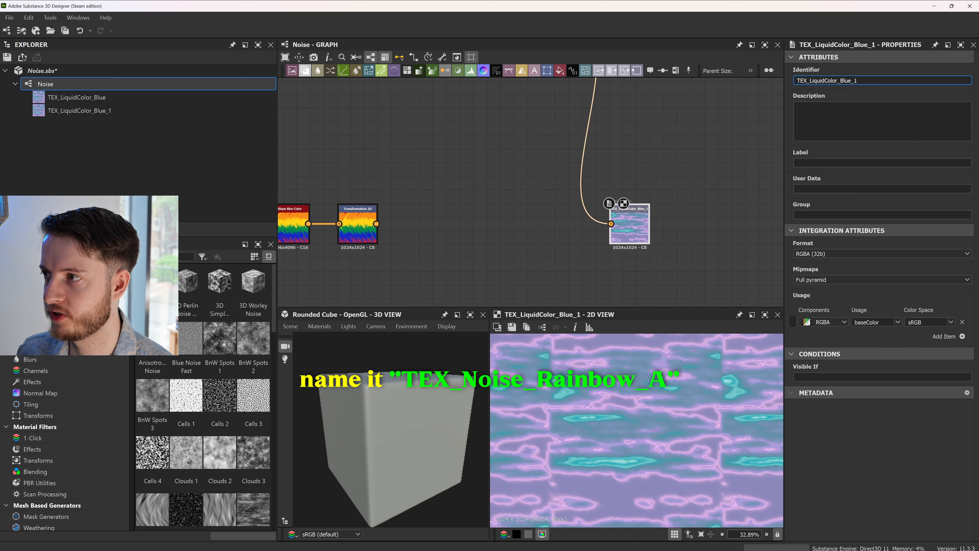
left_click_drag(856, 80, 811, 81)
key("BackSpace")
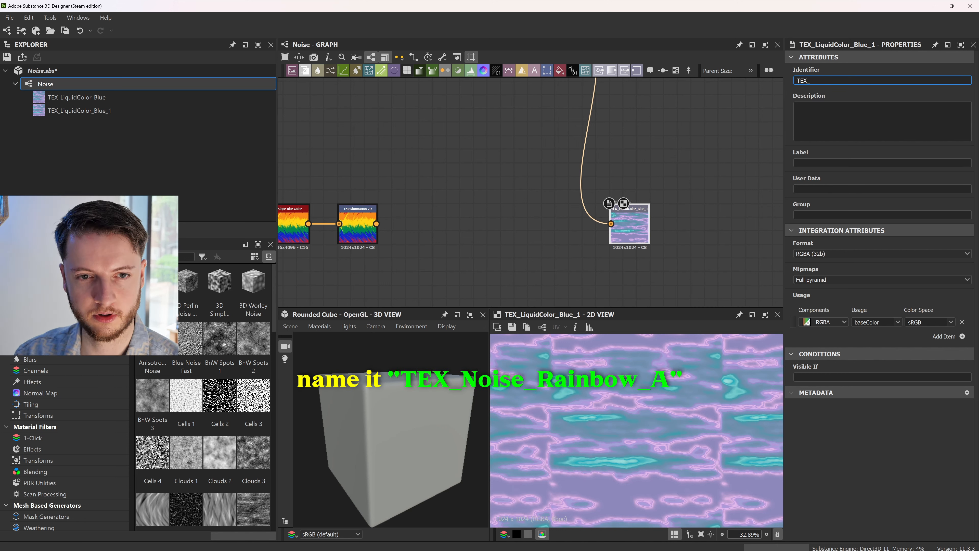
type("No")
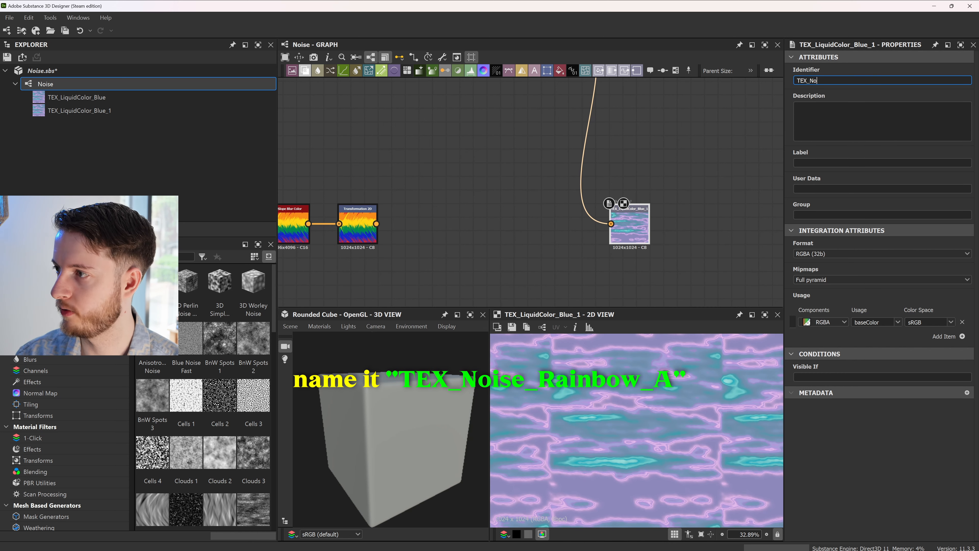
type("ise_Rainbow_A")
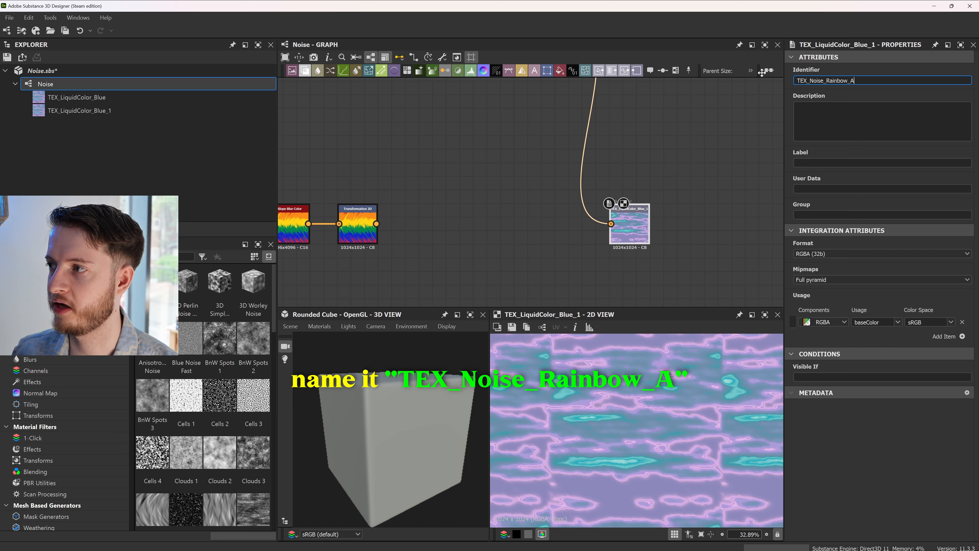
key("Return")
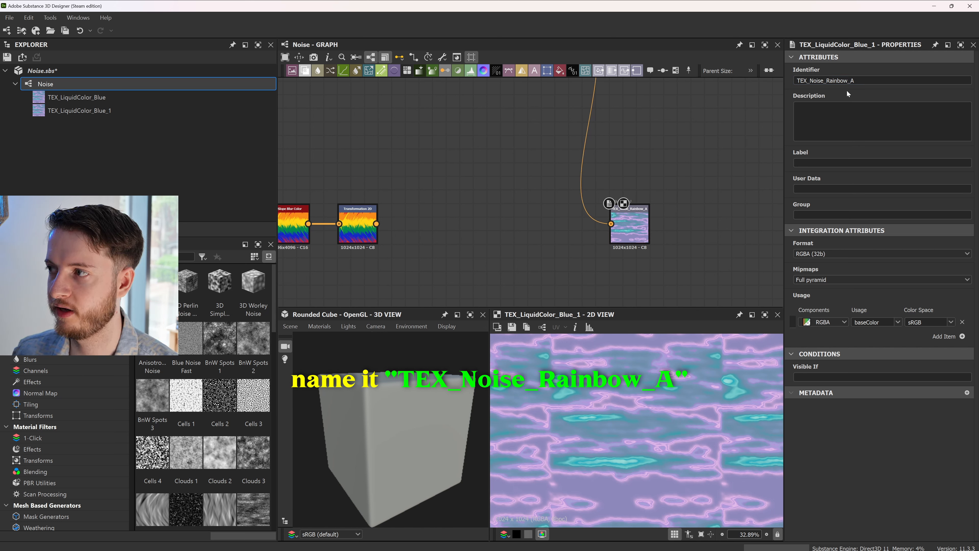
- Connect the rainbow Transformation 2D node to the TEX_Noise_Rainbow_A output and compare it with the TEX_LiquidColor_Blue output in the 2D view
double_click(358, 225)
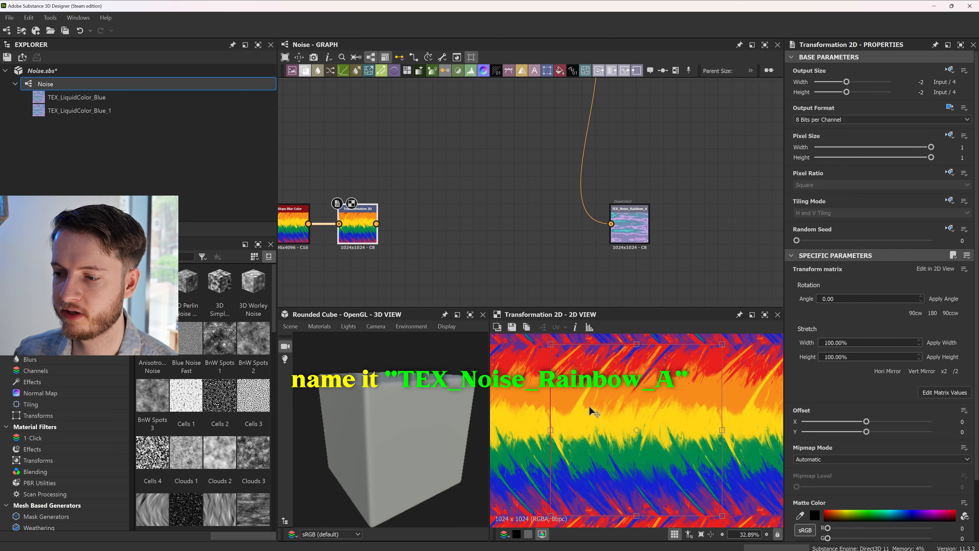
left_click(632, 225)
scroll(596, 184, "down", 2)
scroll(592, 182, "up", 2)
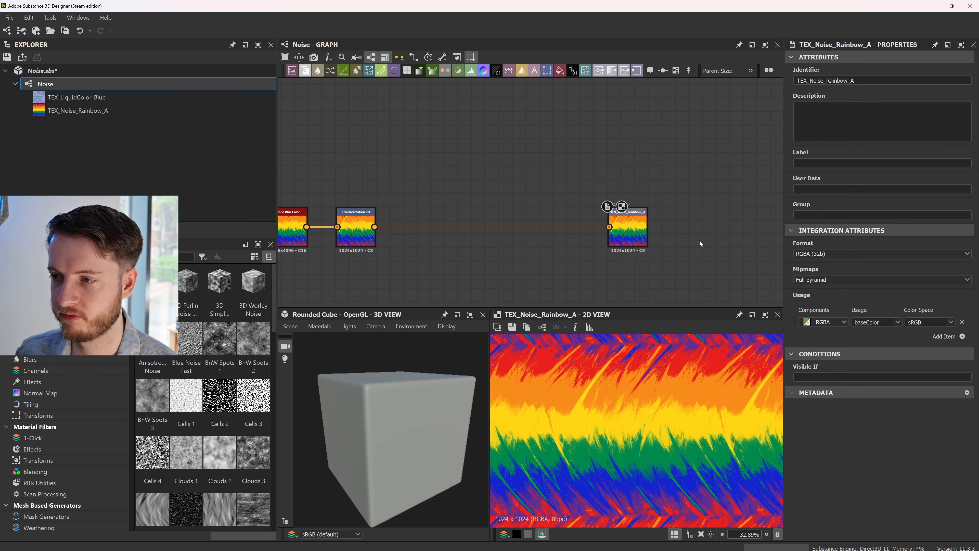
scroll(619, 178, "down", 3)
double_click(673, 142)
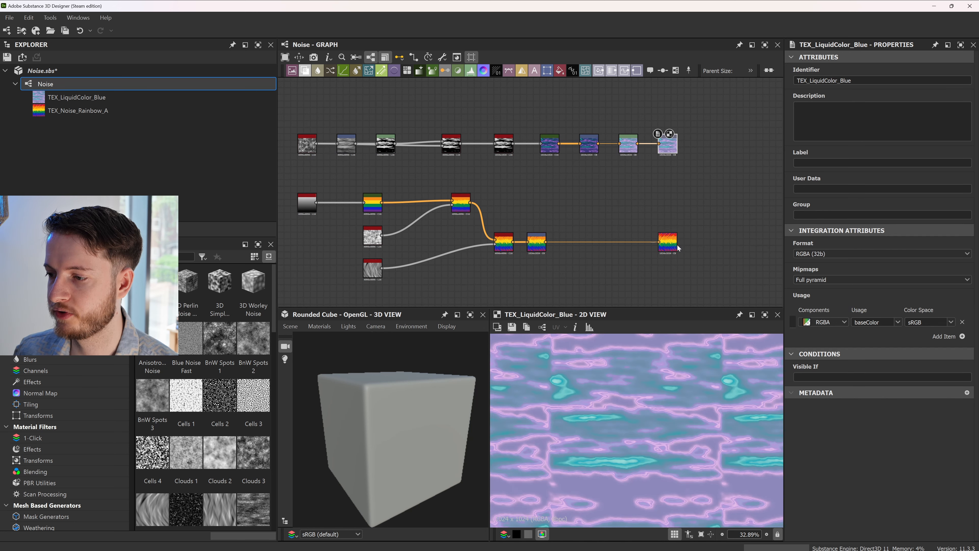
double_click(667, 241)
middle_click_drag(599, 192, 619, 188)
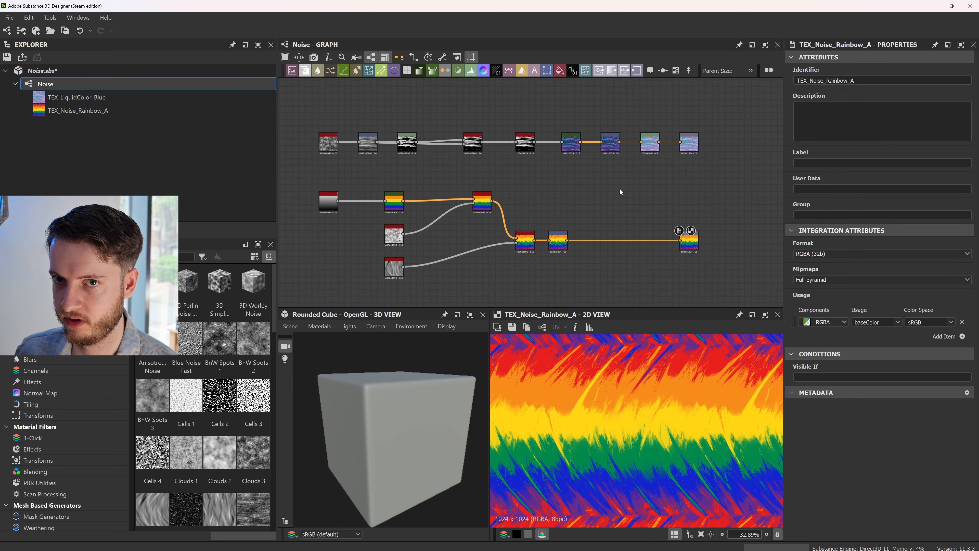
- Save the Noise package and open the bitmap export settings for the Noise graph's outputs
key("ctrl+s")
right_click(62, 86)
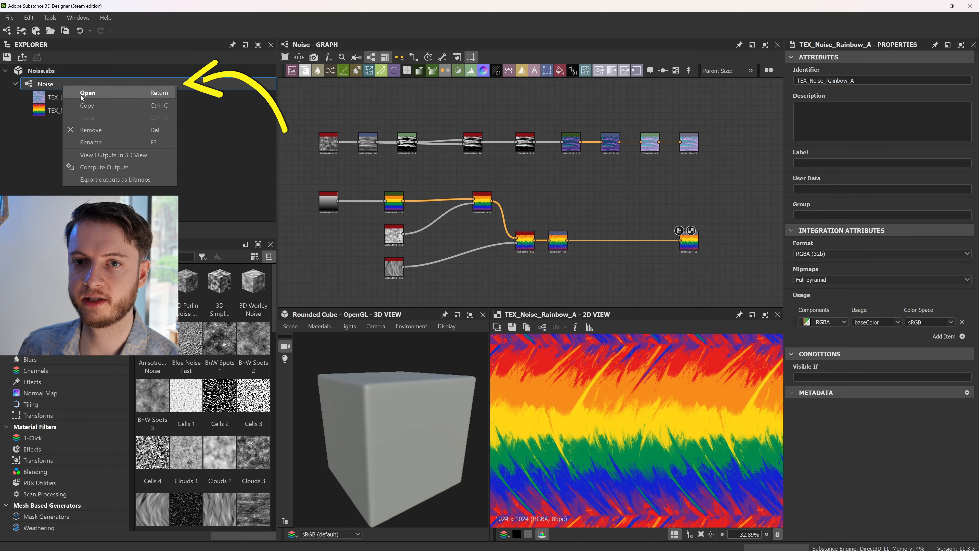
left_click(134, 183)
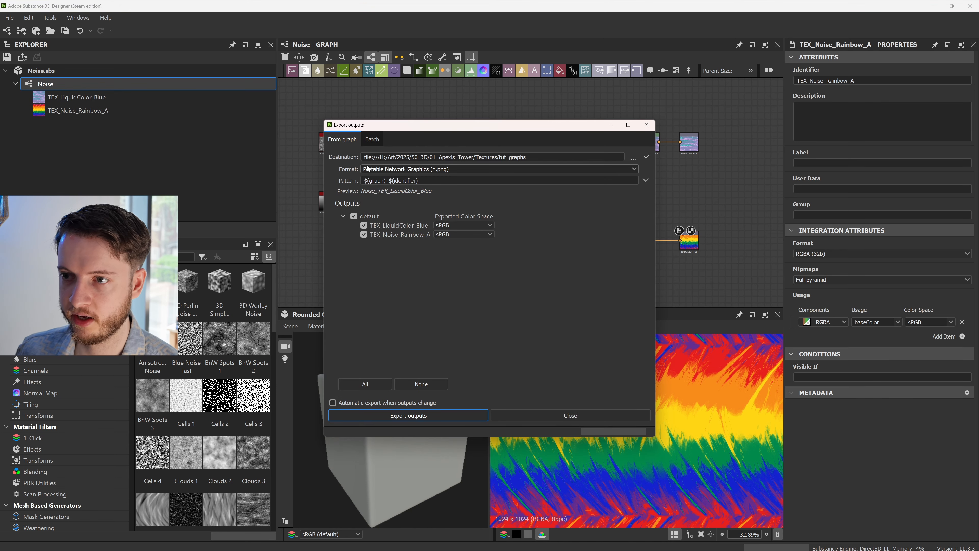
- Try Truevision Targa and JPEG - JFIF Compliant as the export format for the graph outputs
left_click(633, 169)
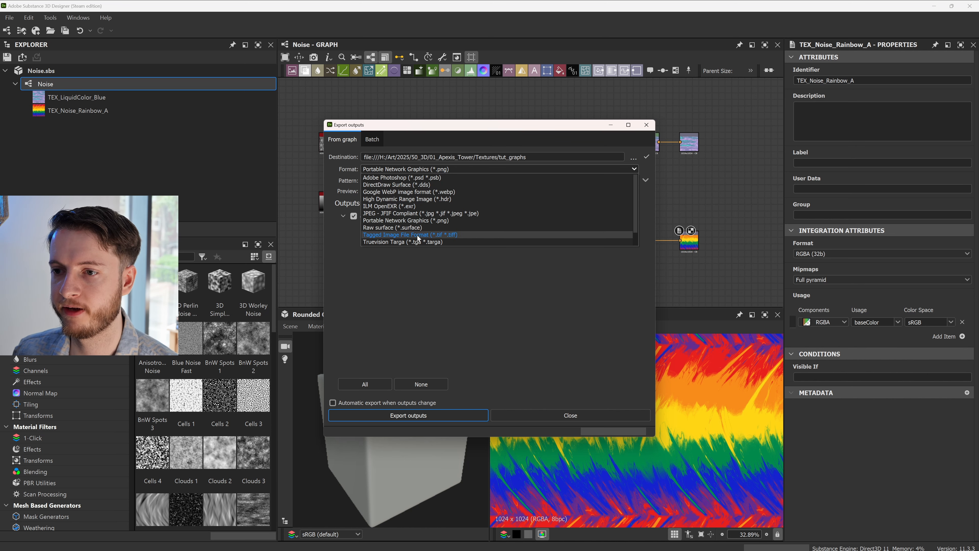
scroll(417, 238, "down", 1)
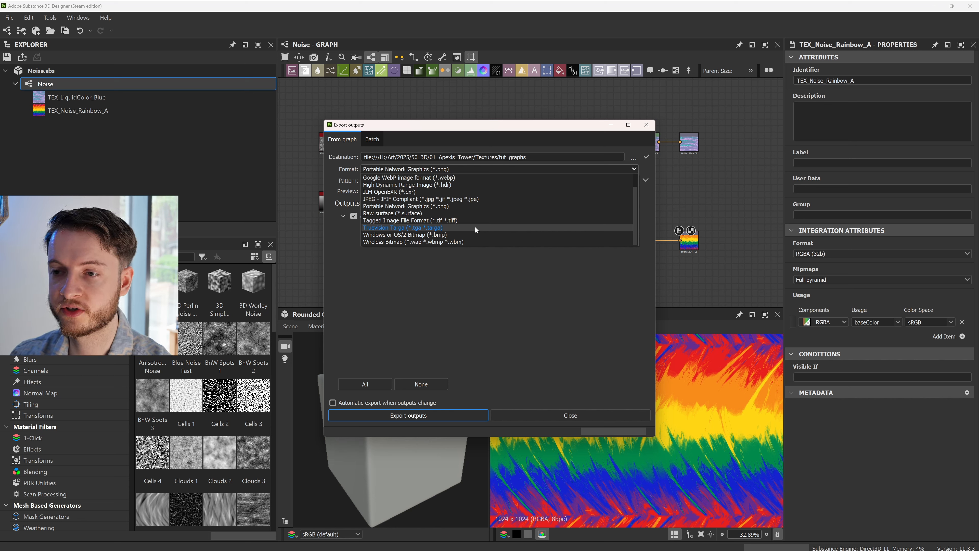
left_click(449, 225)
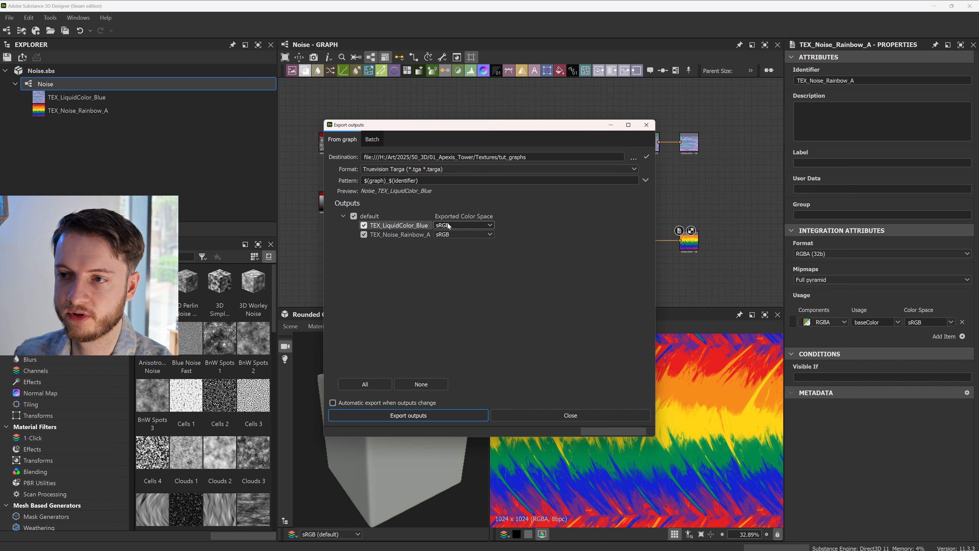
left_click(446, 171)
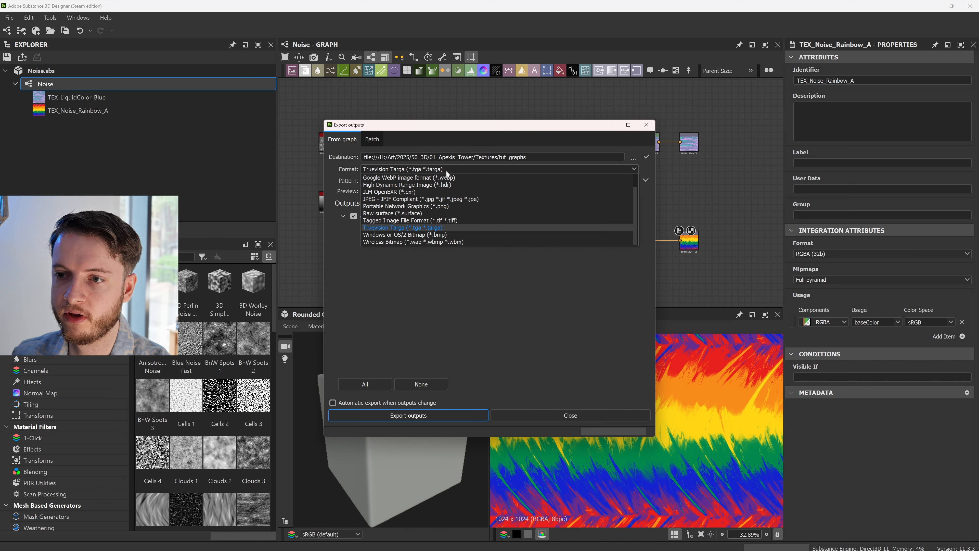
scroll(433, 217, "up", 2)
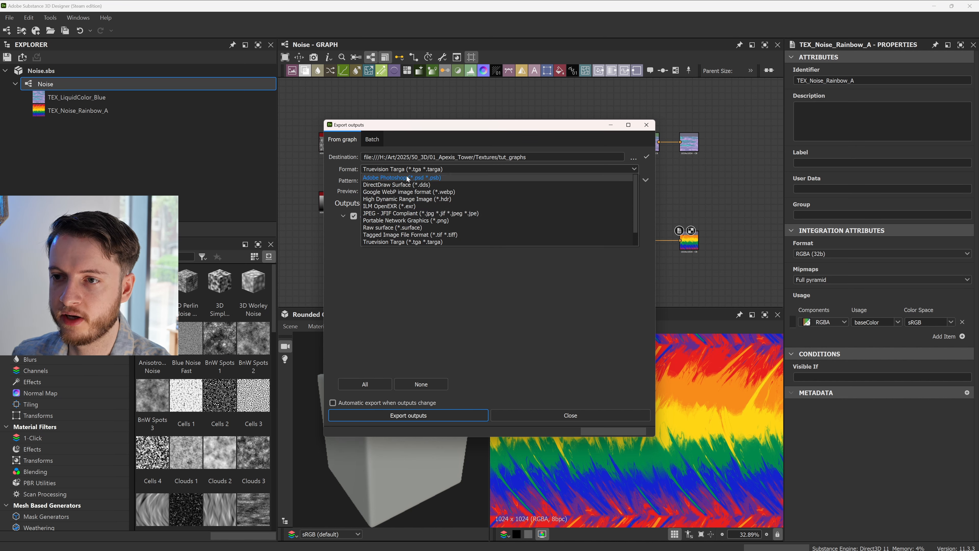
scroll(410, 184, "down", 2)
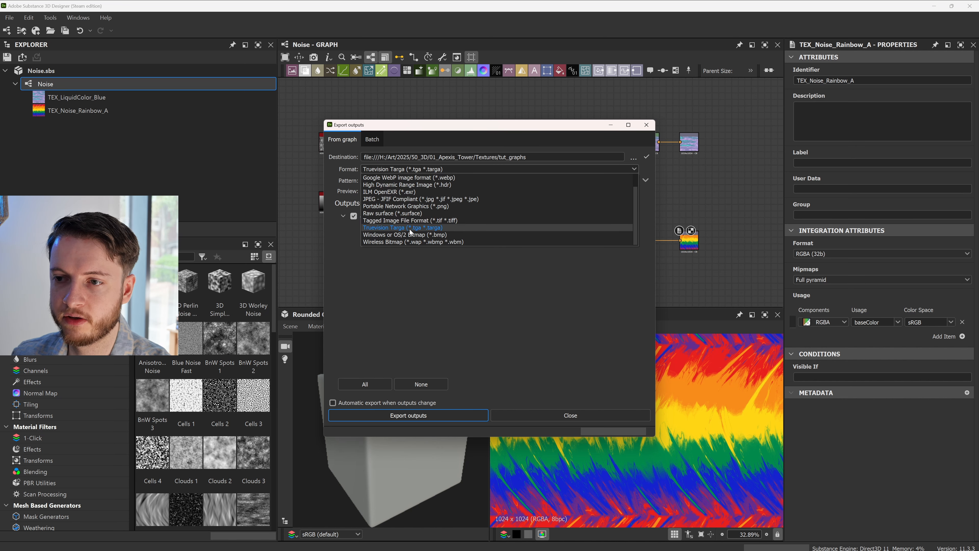
scroll(404, 213, "up", 2)
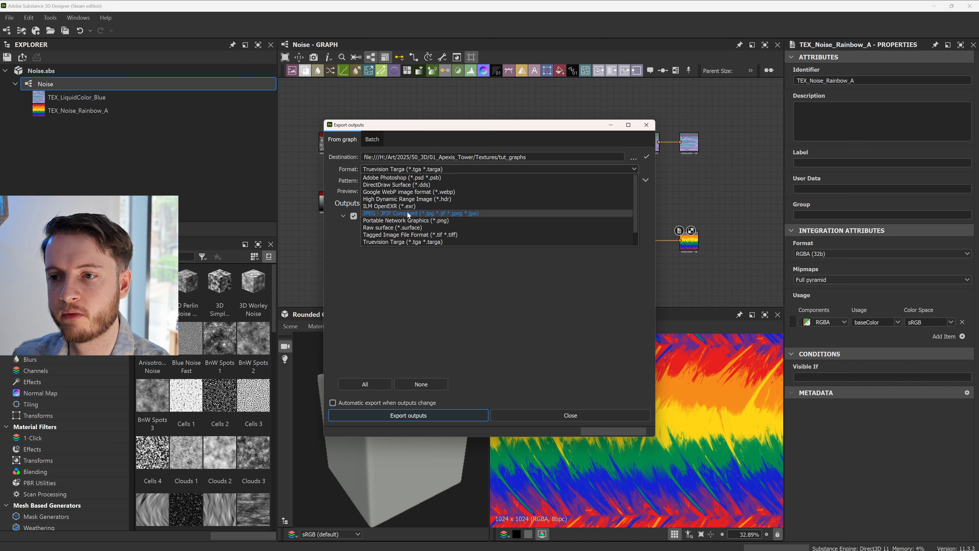
left_click(408, 213)
left_click_drag(412, 130, 383, 127)
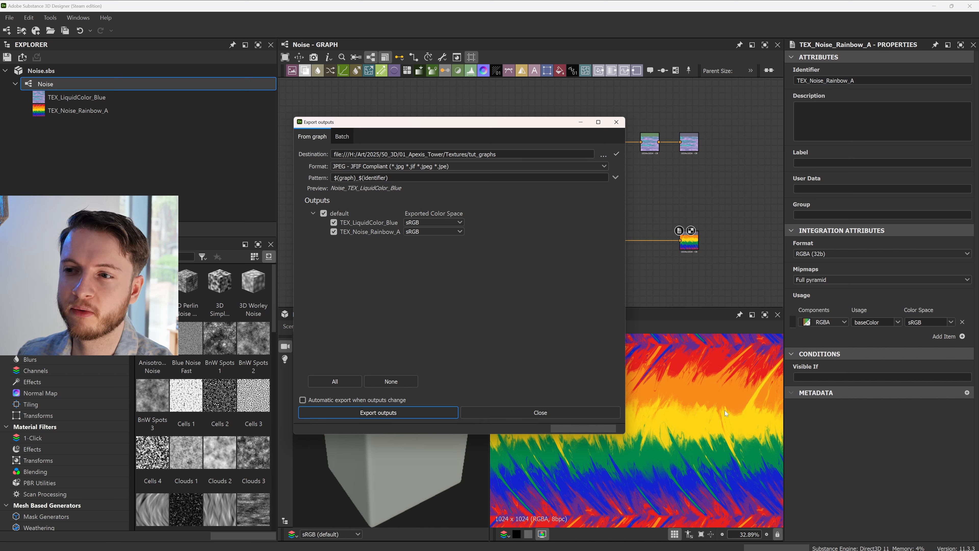
- Set the export format to Portable Network Graphics (*.png) and export both texture outputs to the tut_graphs folder
left_click(476, 167)
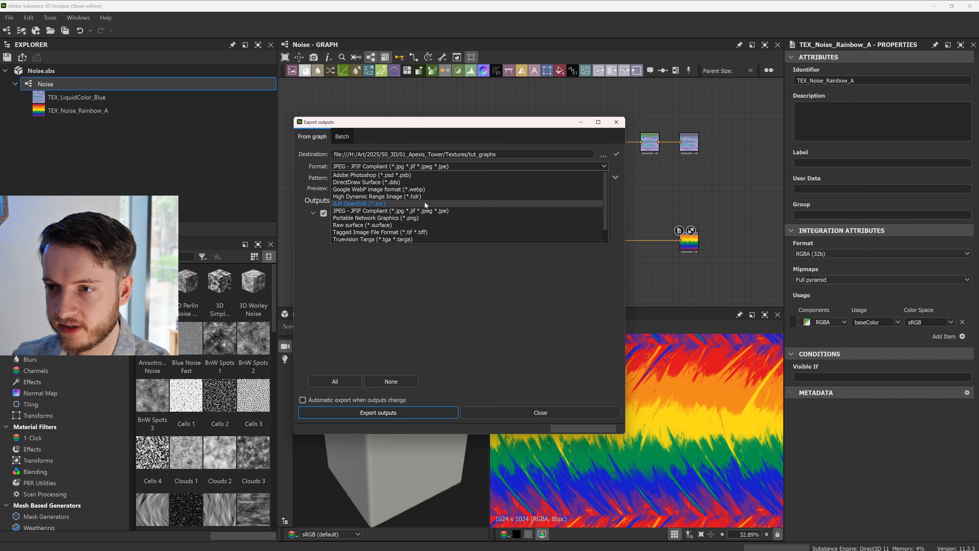
left_click(413, 218)
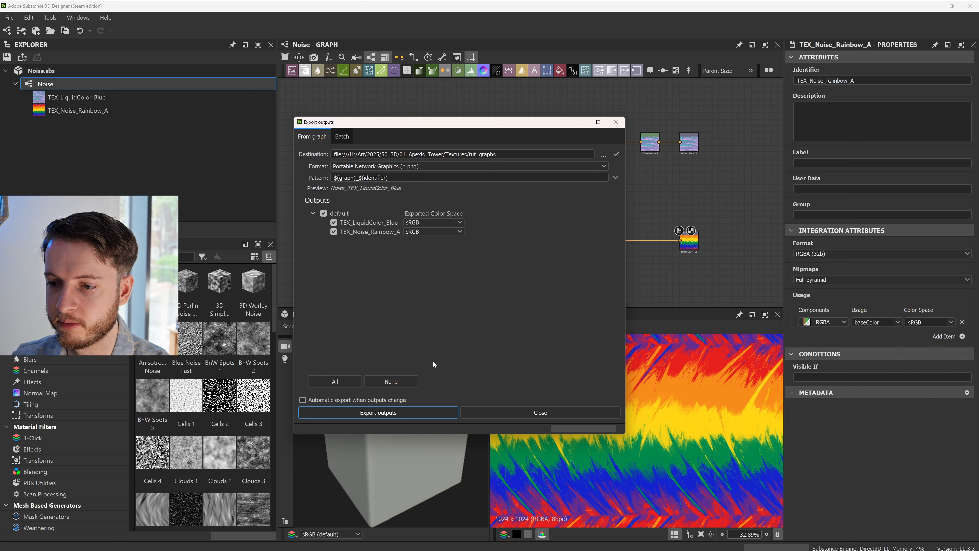
left_click(391, 413)
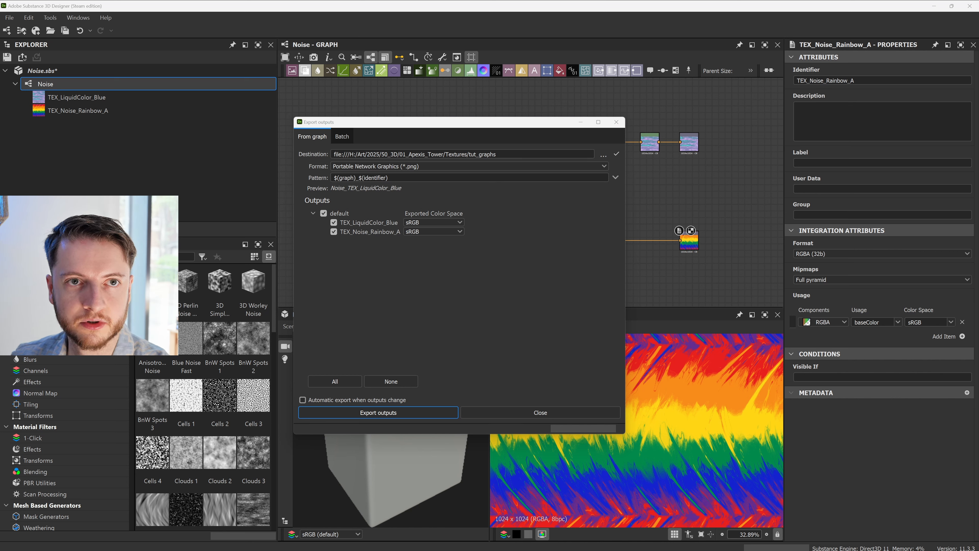
- Check the exported Noise_TEX_Noise_Rainbow_A.png in IrfanView, and close the image viewer and the export dialog
left_click_drag(496, 154, 350, 154)
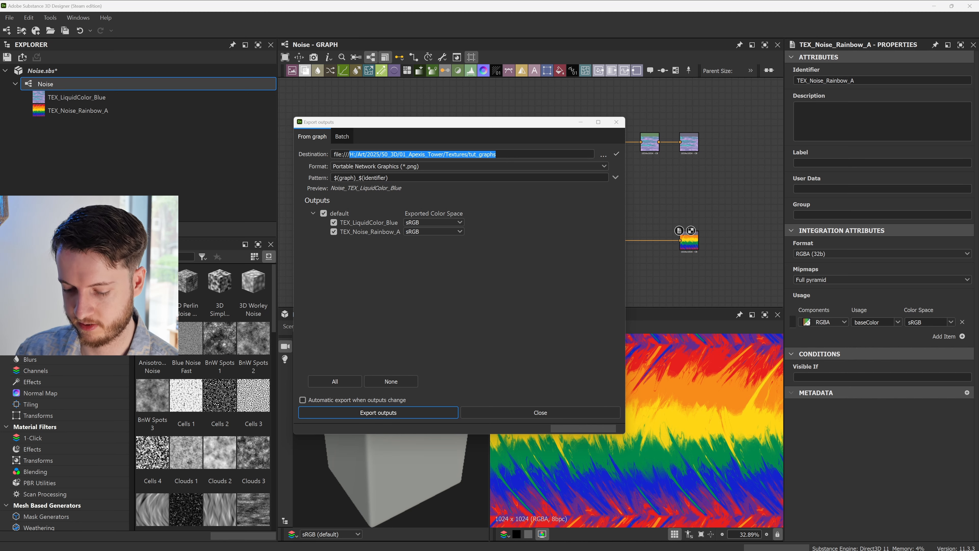
key("alt+Tab")
key("Right")
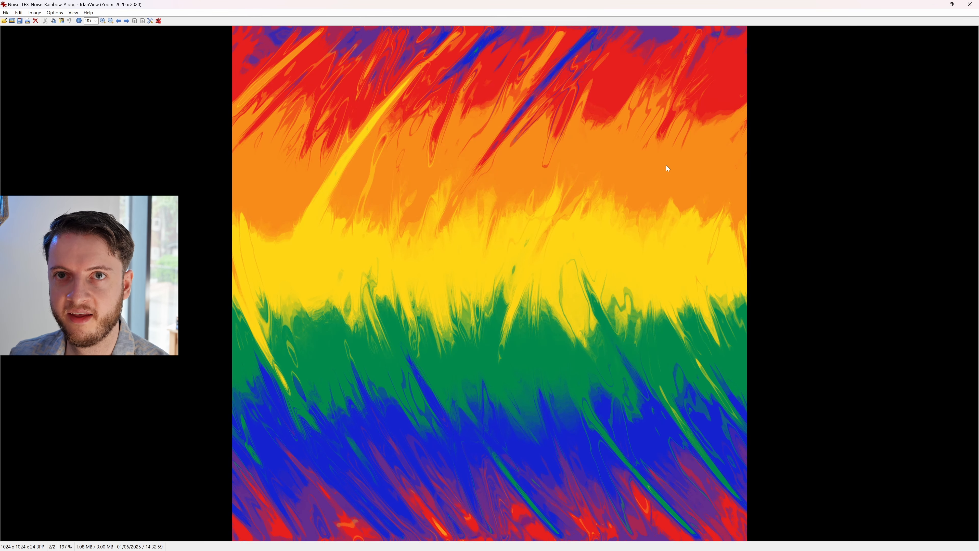
left_click(969, 4)
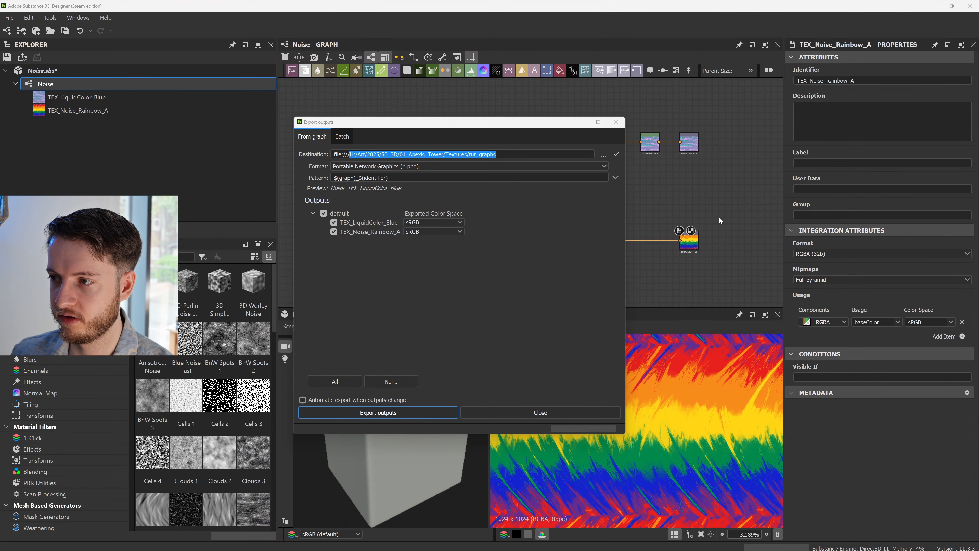
left_click(524, 413)
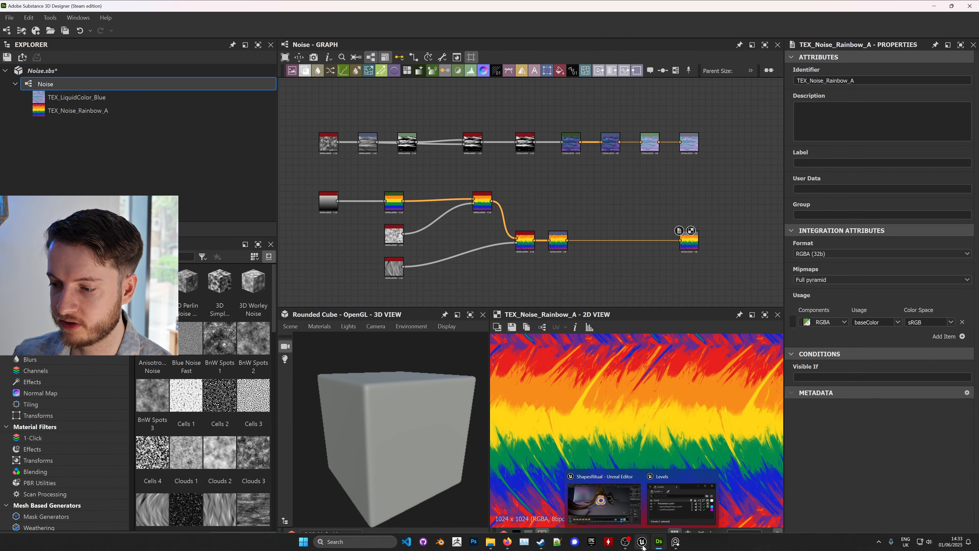
- Switch to Unreal Editor and pull the viewport camera back to view the whole row of portals
left_click(642, 544)
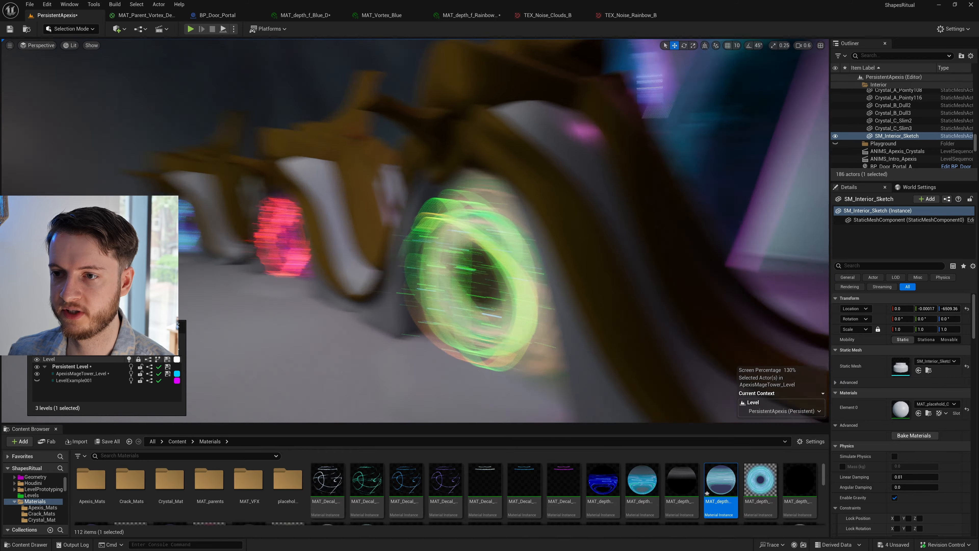
scroll(414, 231, "up", 1)
key("s")
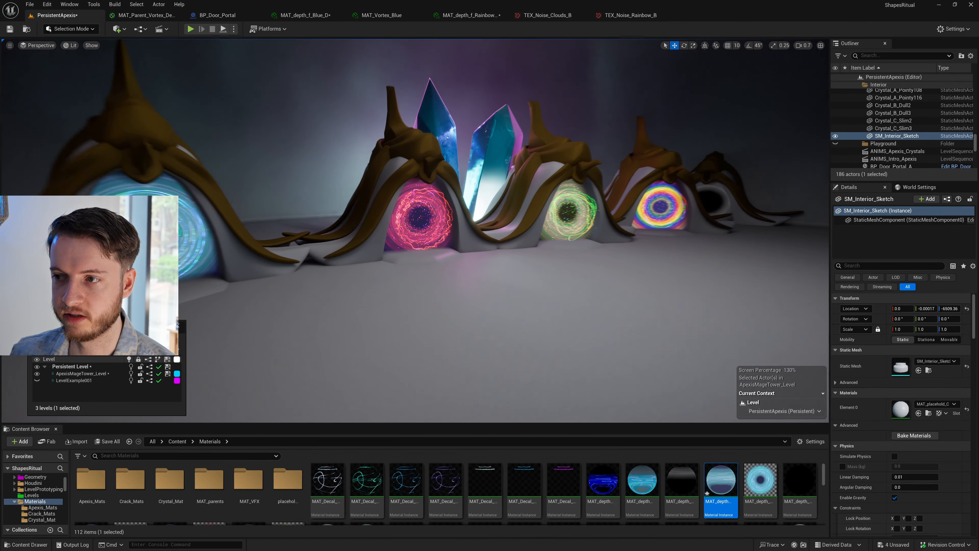
scroll(588, 289, "down", 2)
key("s")
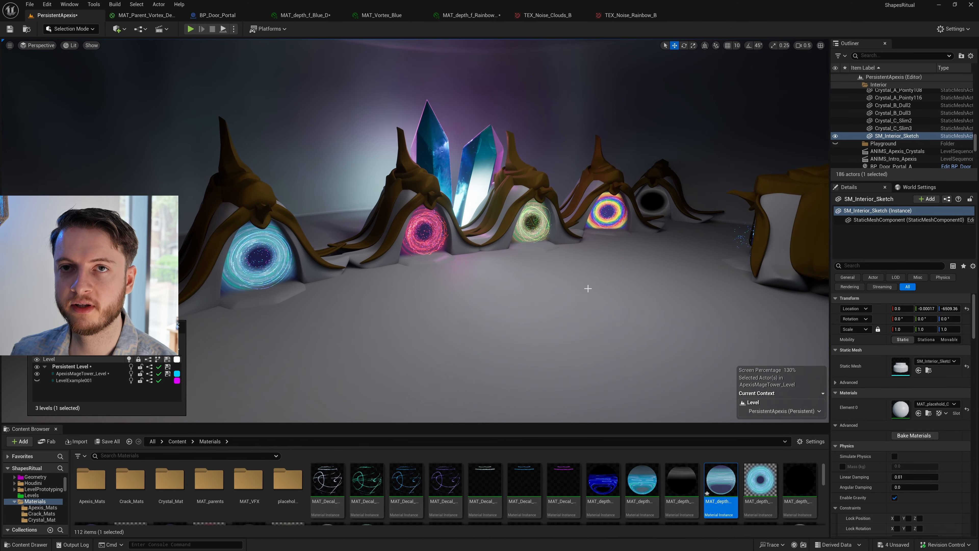